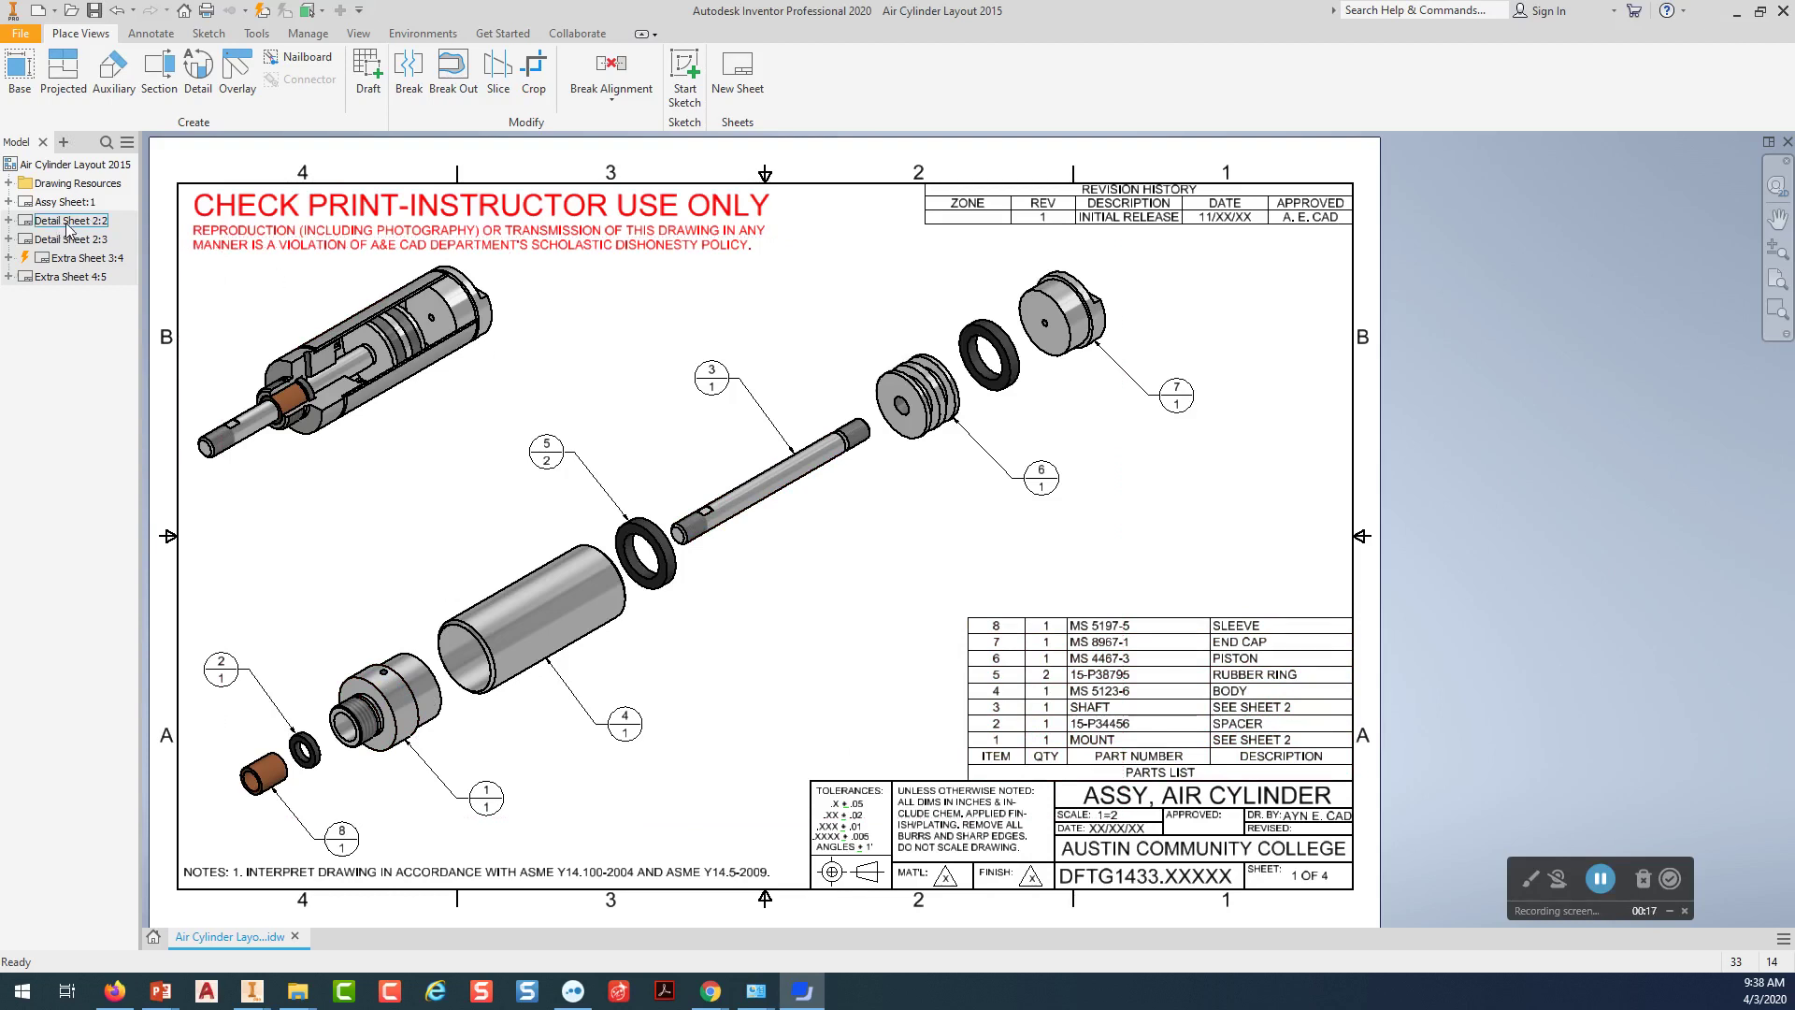
Activate Detail Sheet 2:2 in the browser to show the mount's end and side views.
right_click(60, 344)
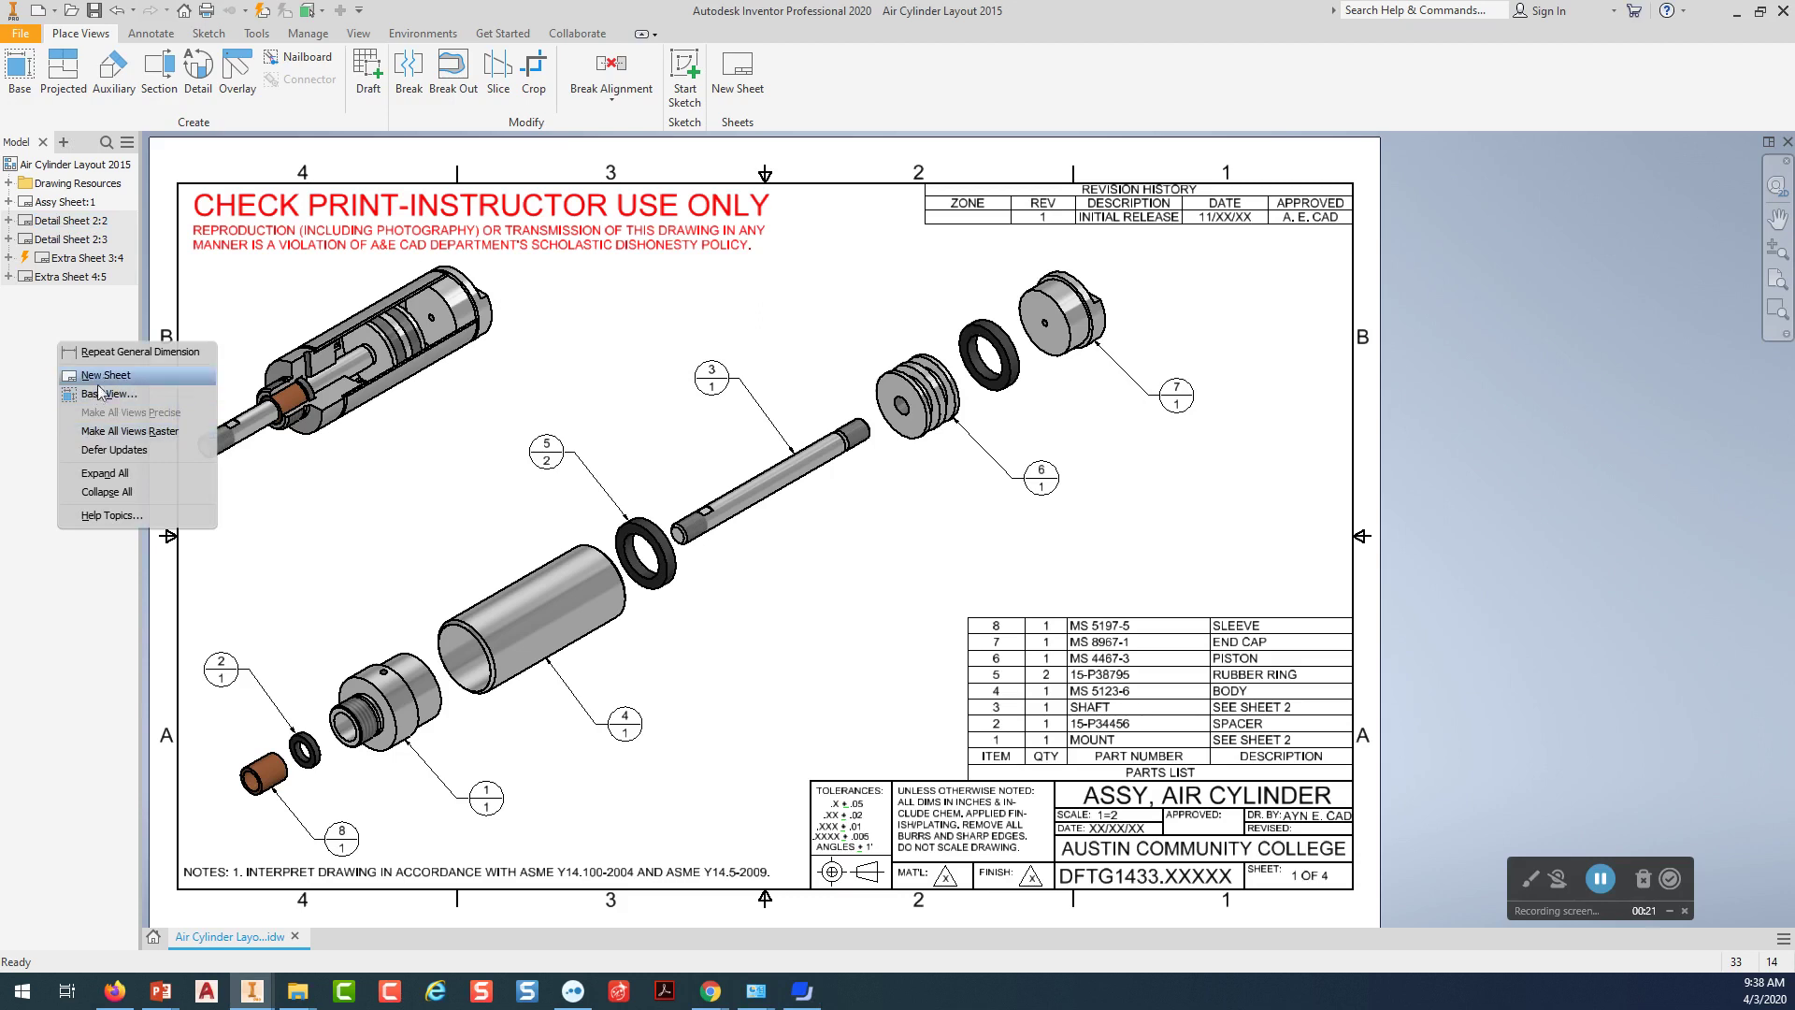
click(52, 543)
click(62, 221)
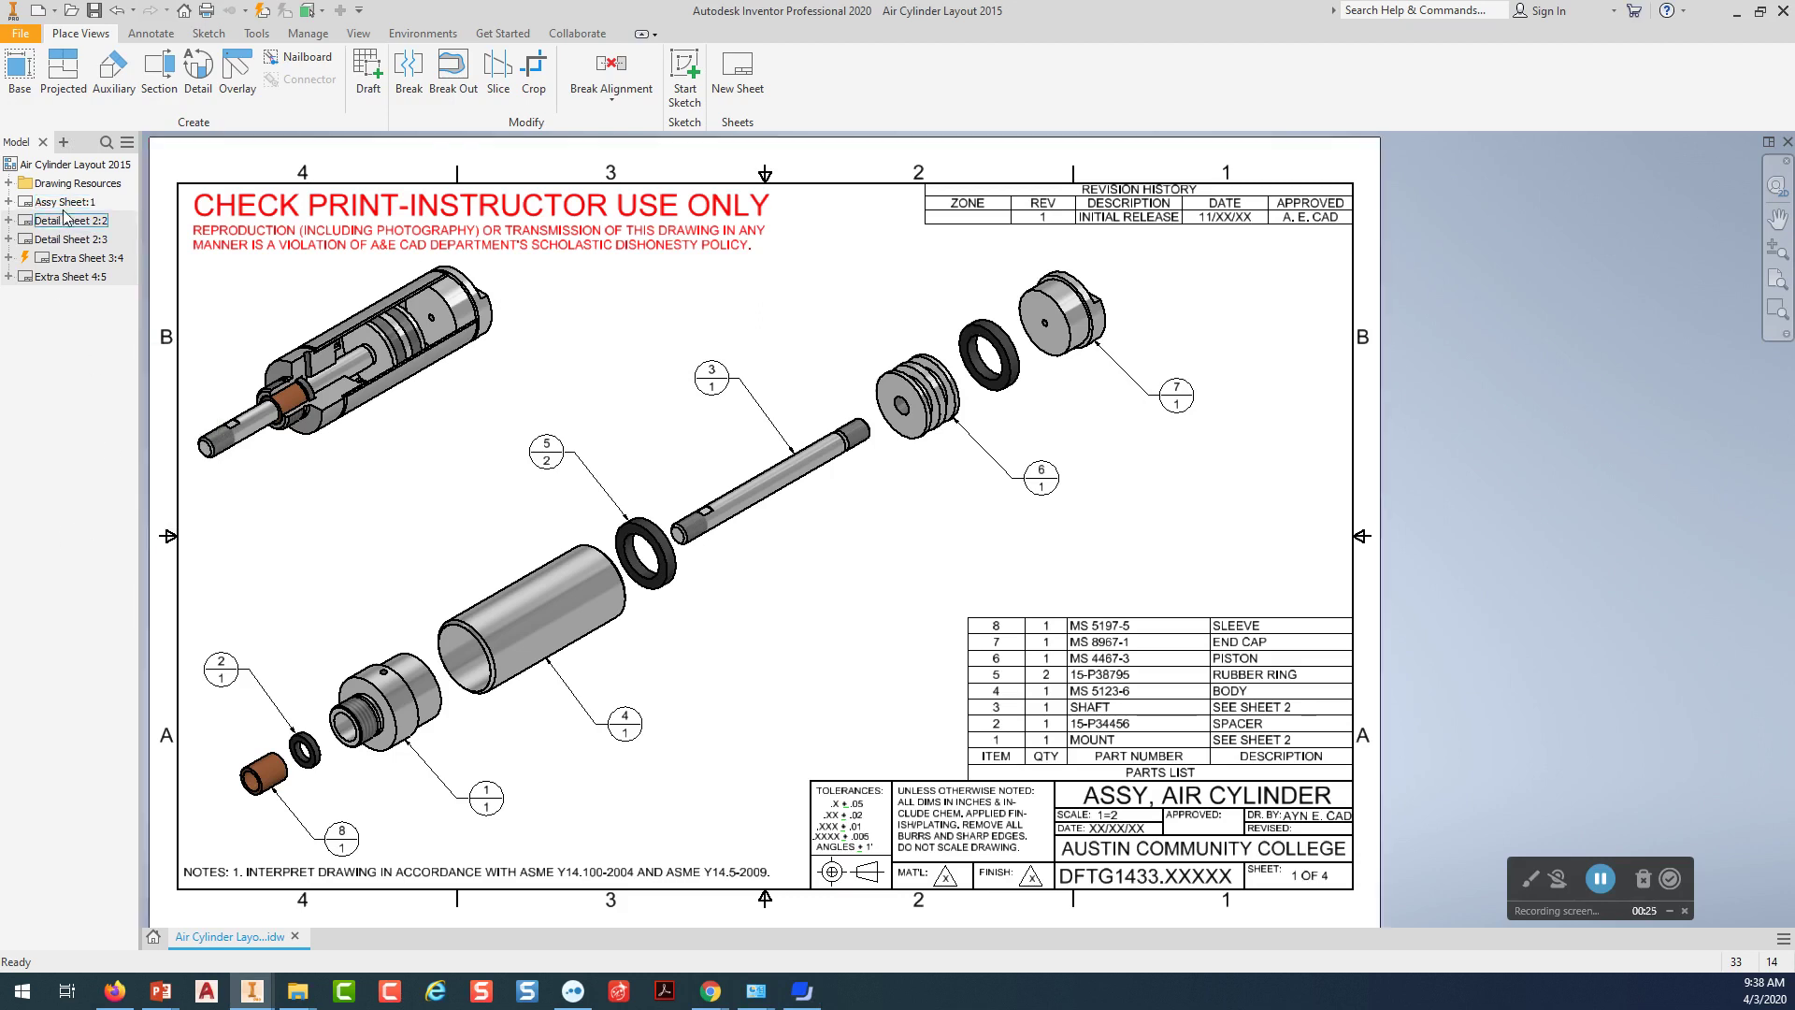
double_click(59, 224)
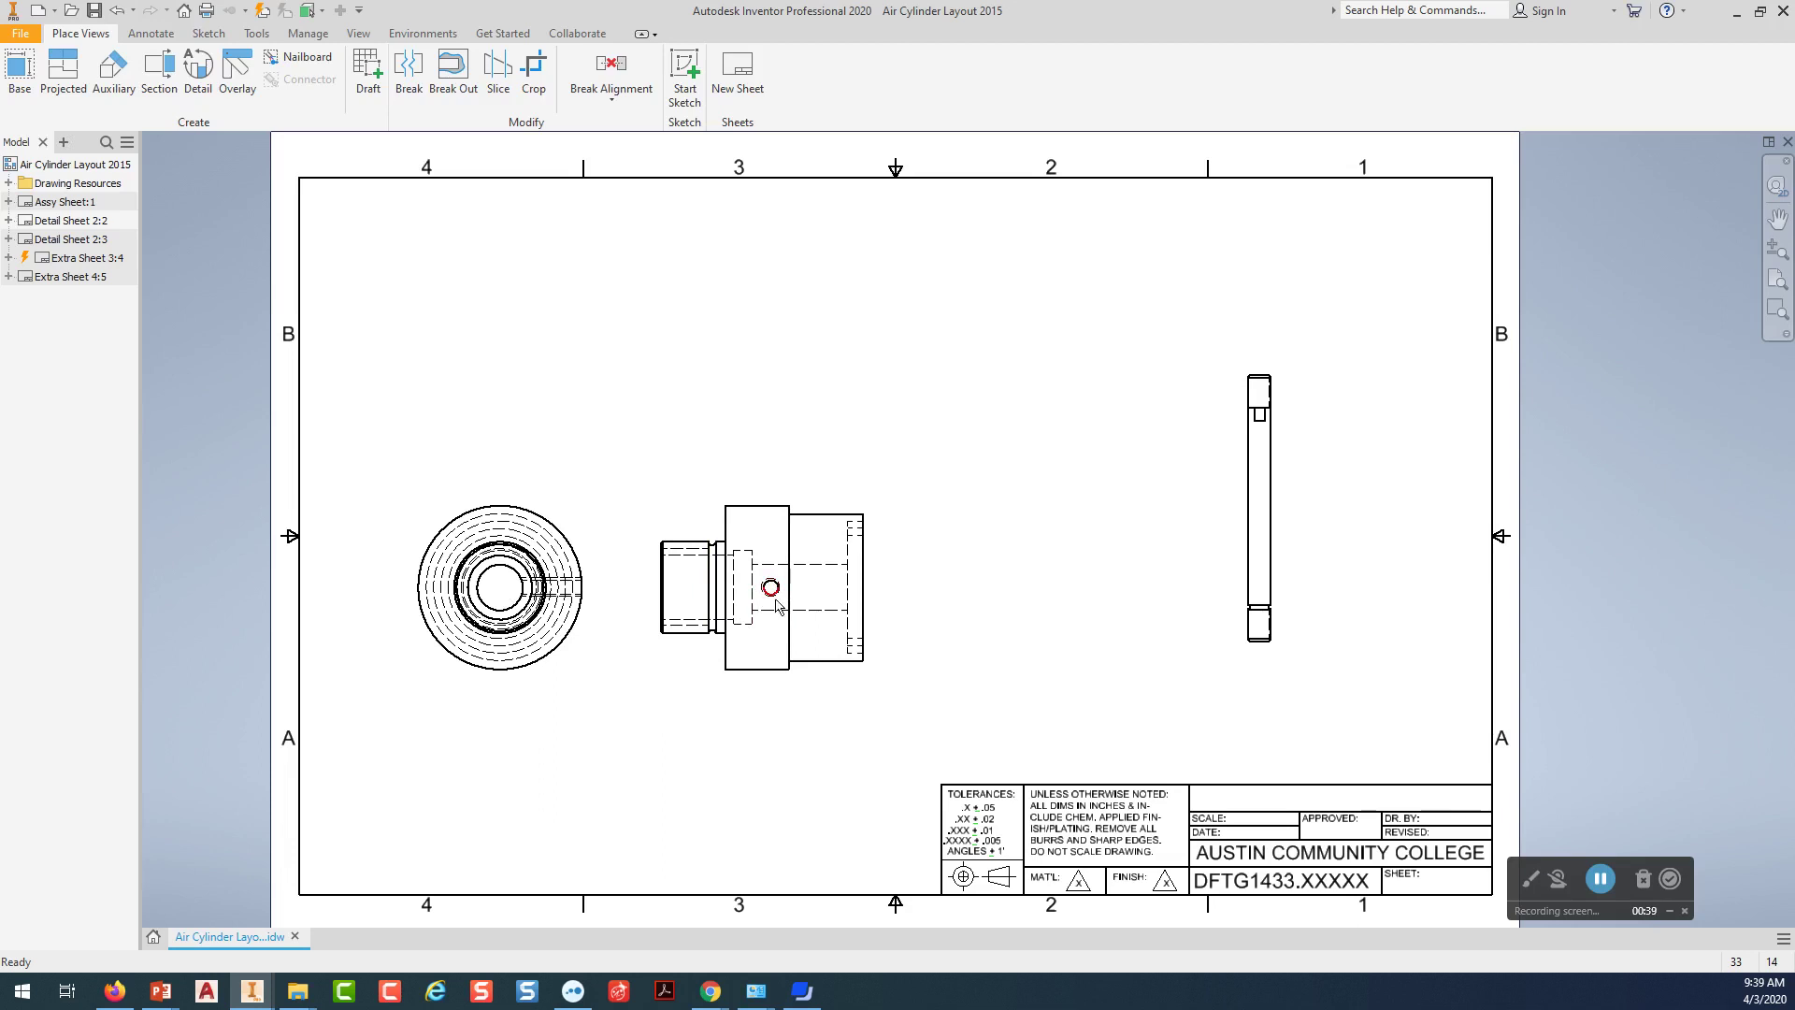
scroll(776, 606, up, 5)
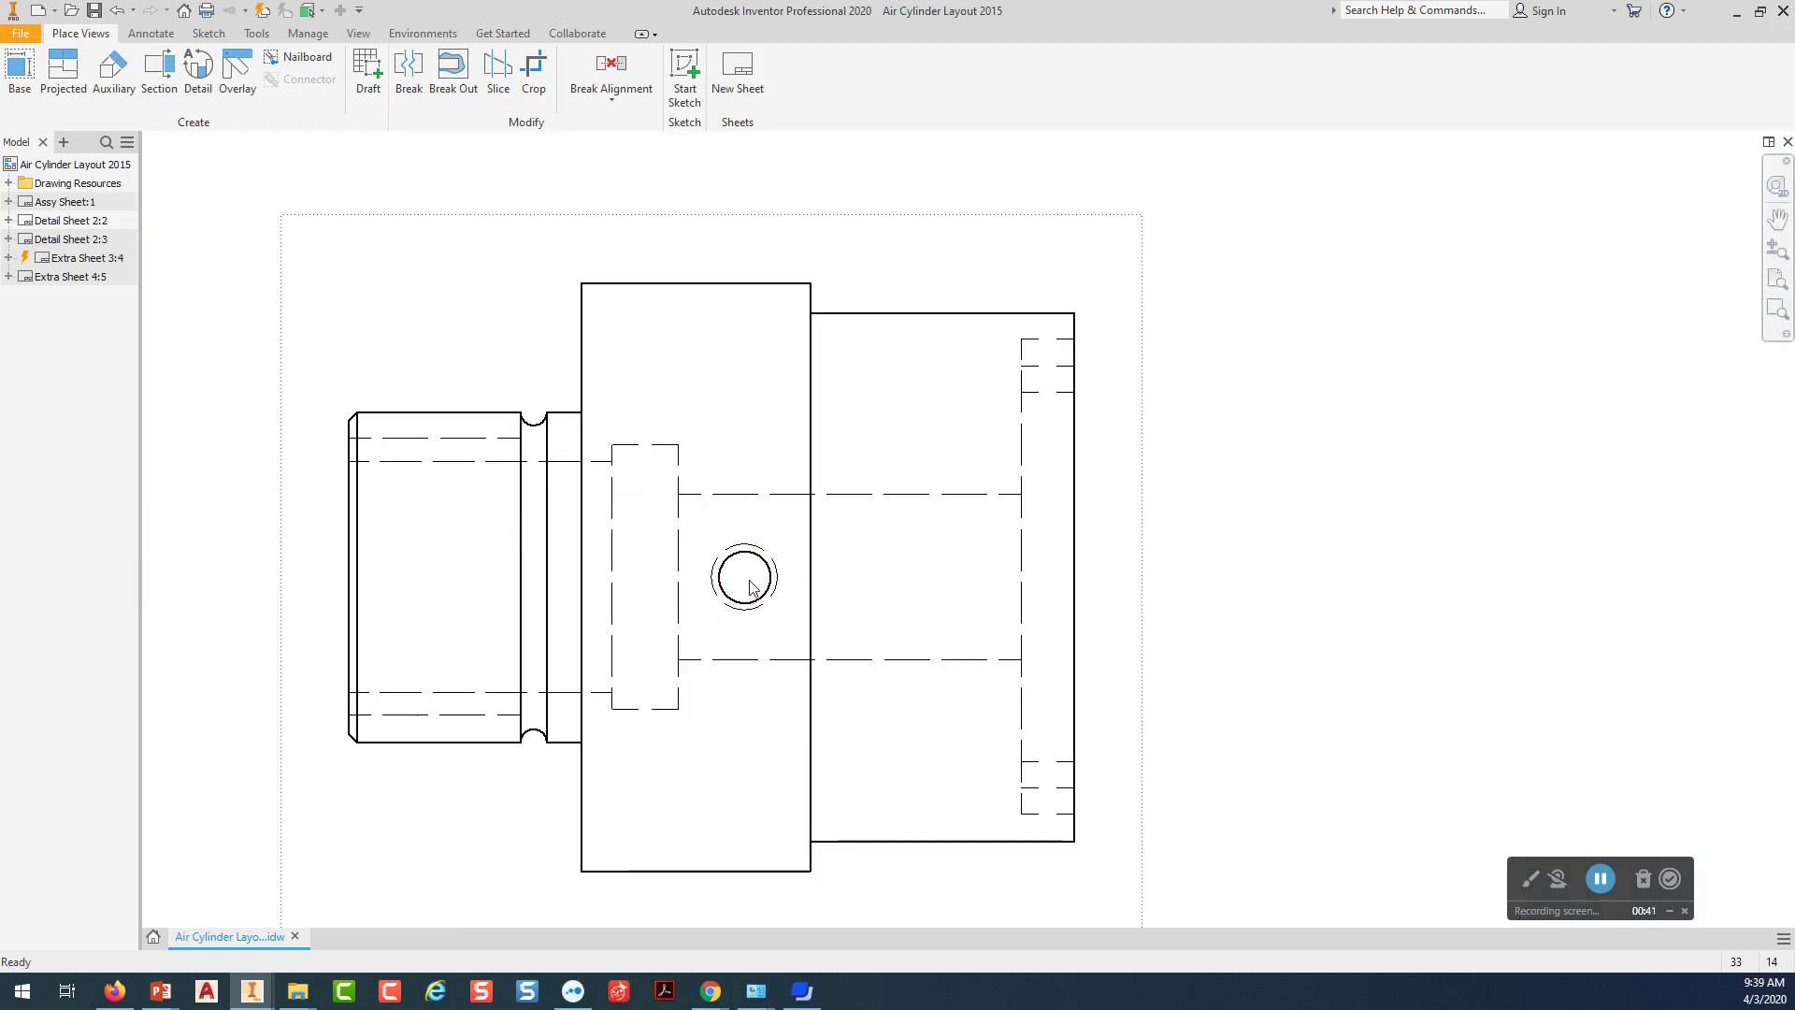
scroll(750, 586, down, 3)
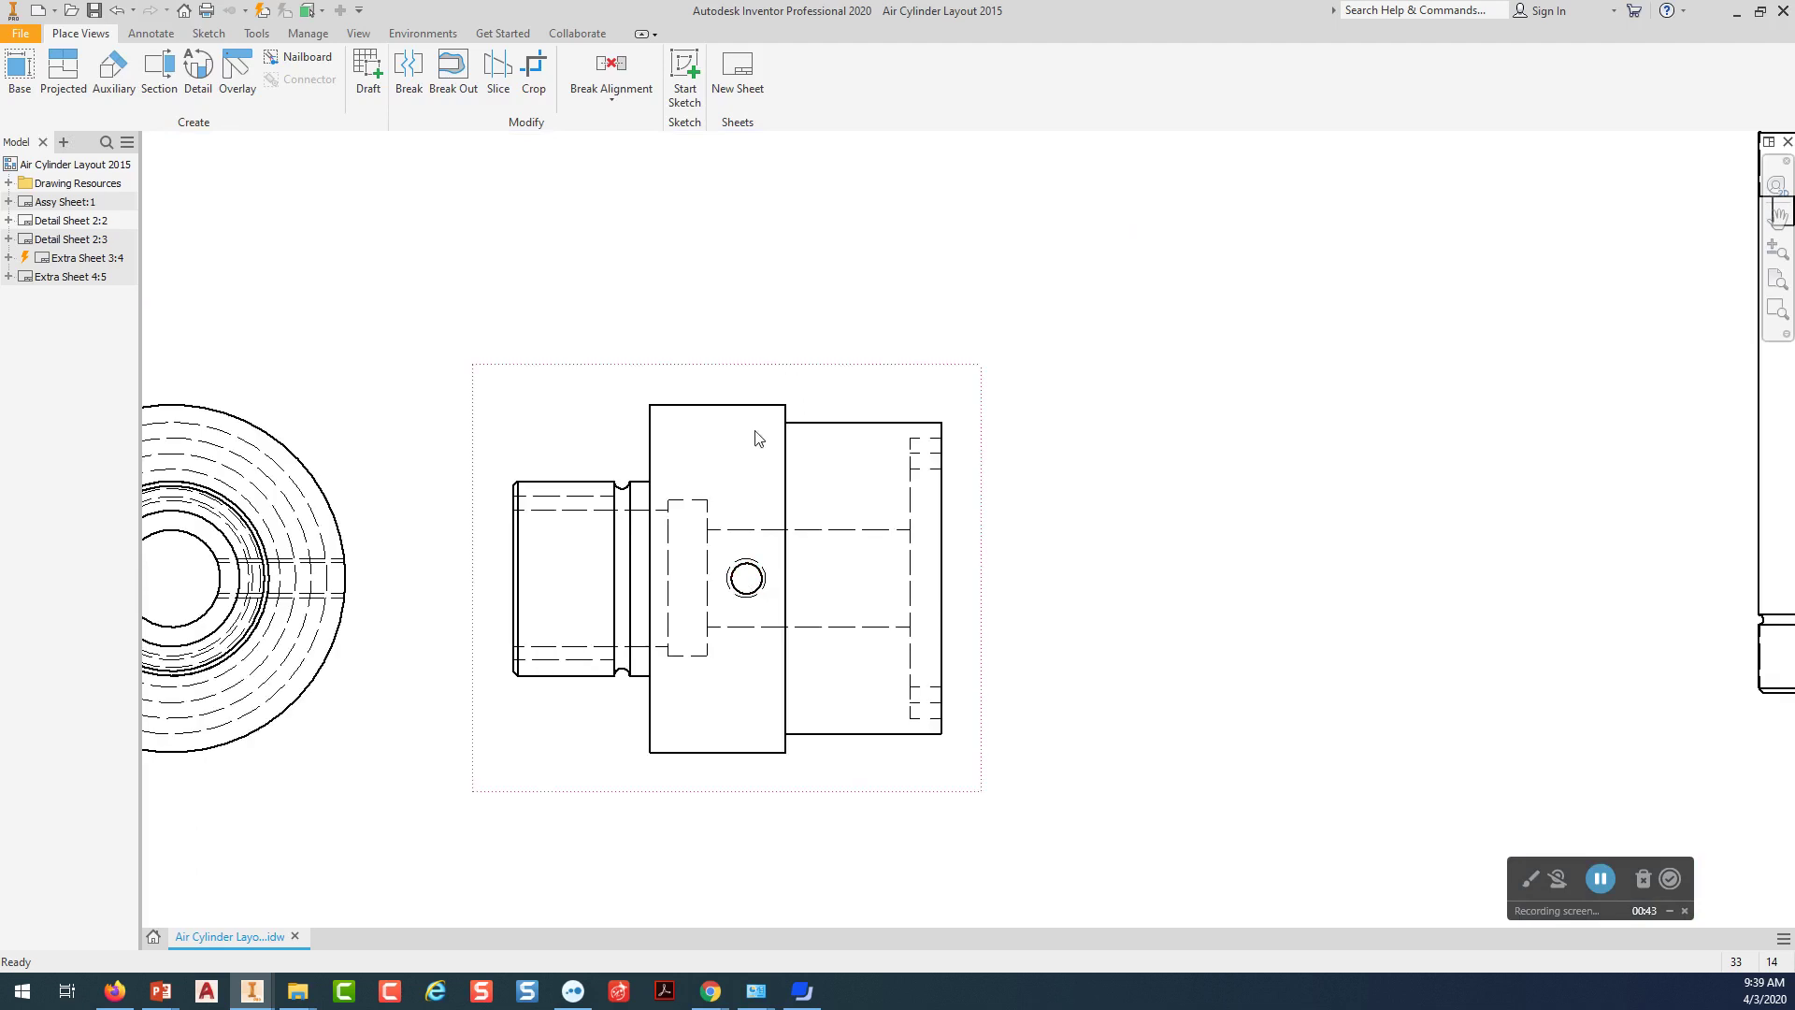
scroll(751, 626, down, 3)
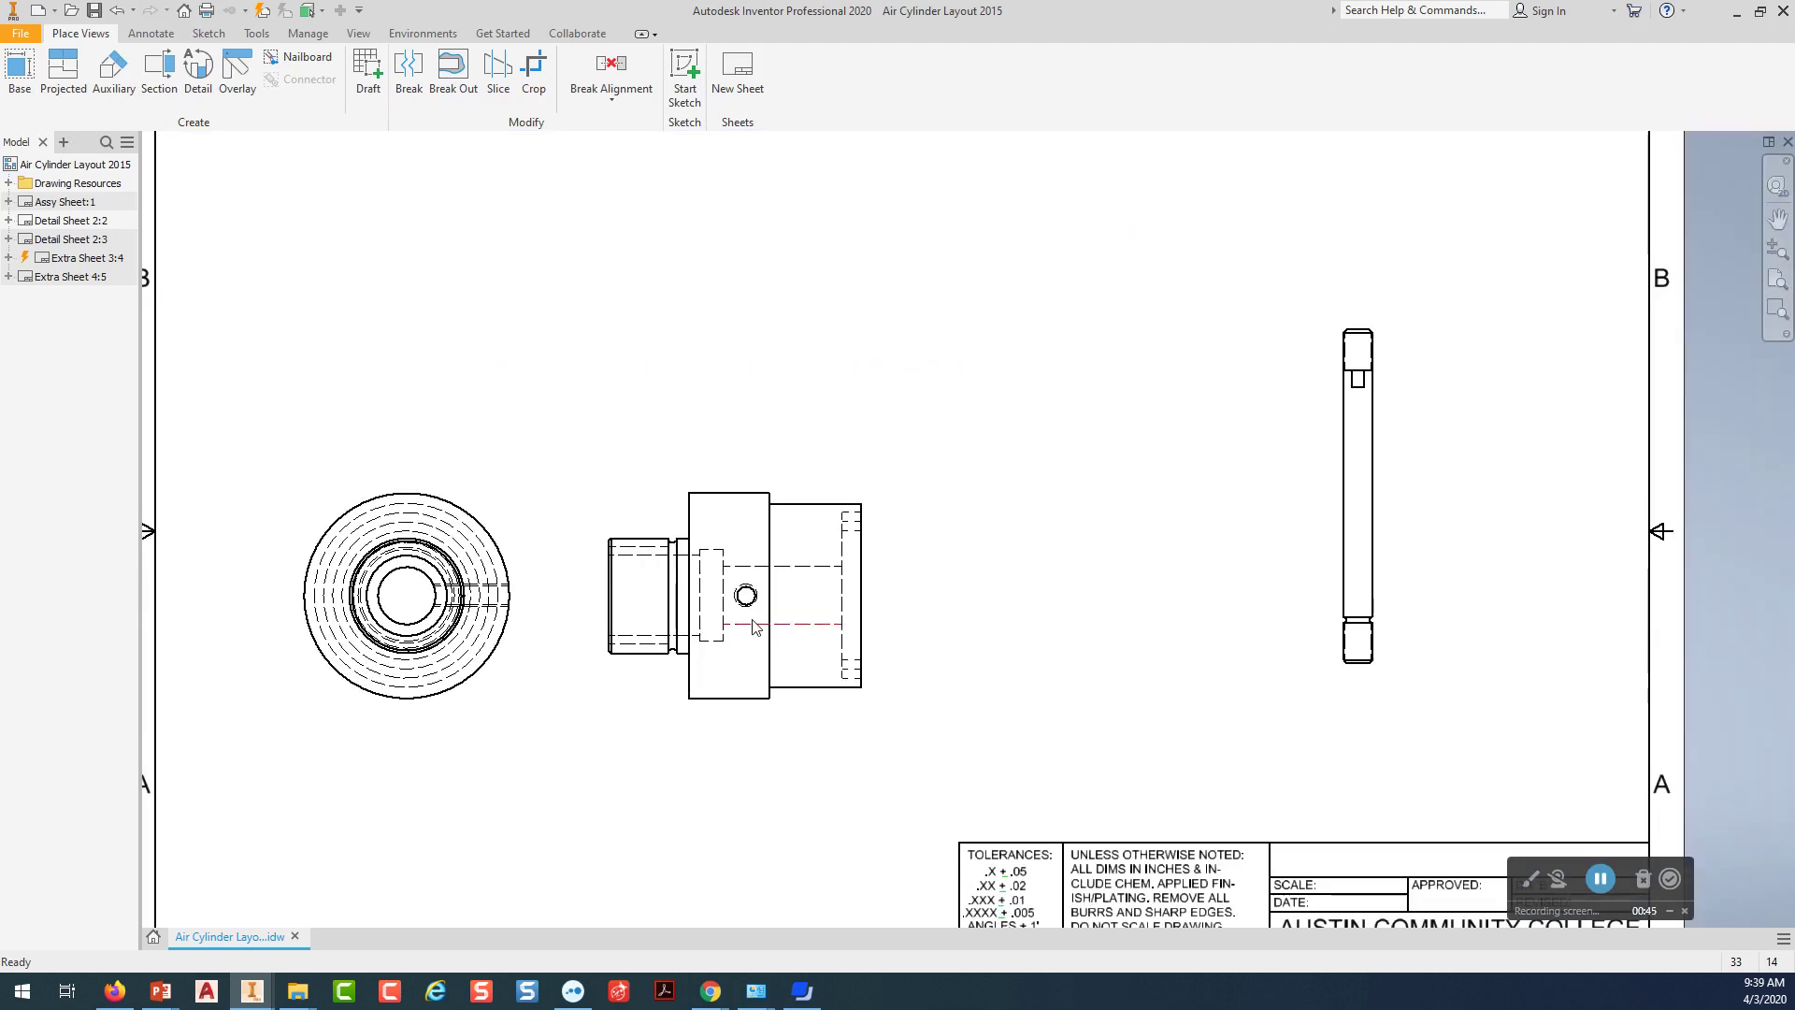
middle_drag(955, 600, 871, 609)
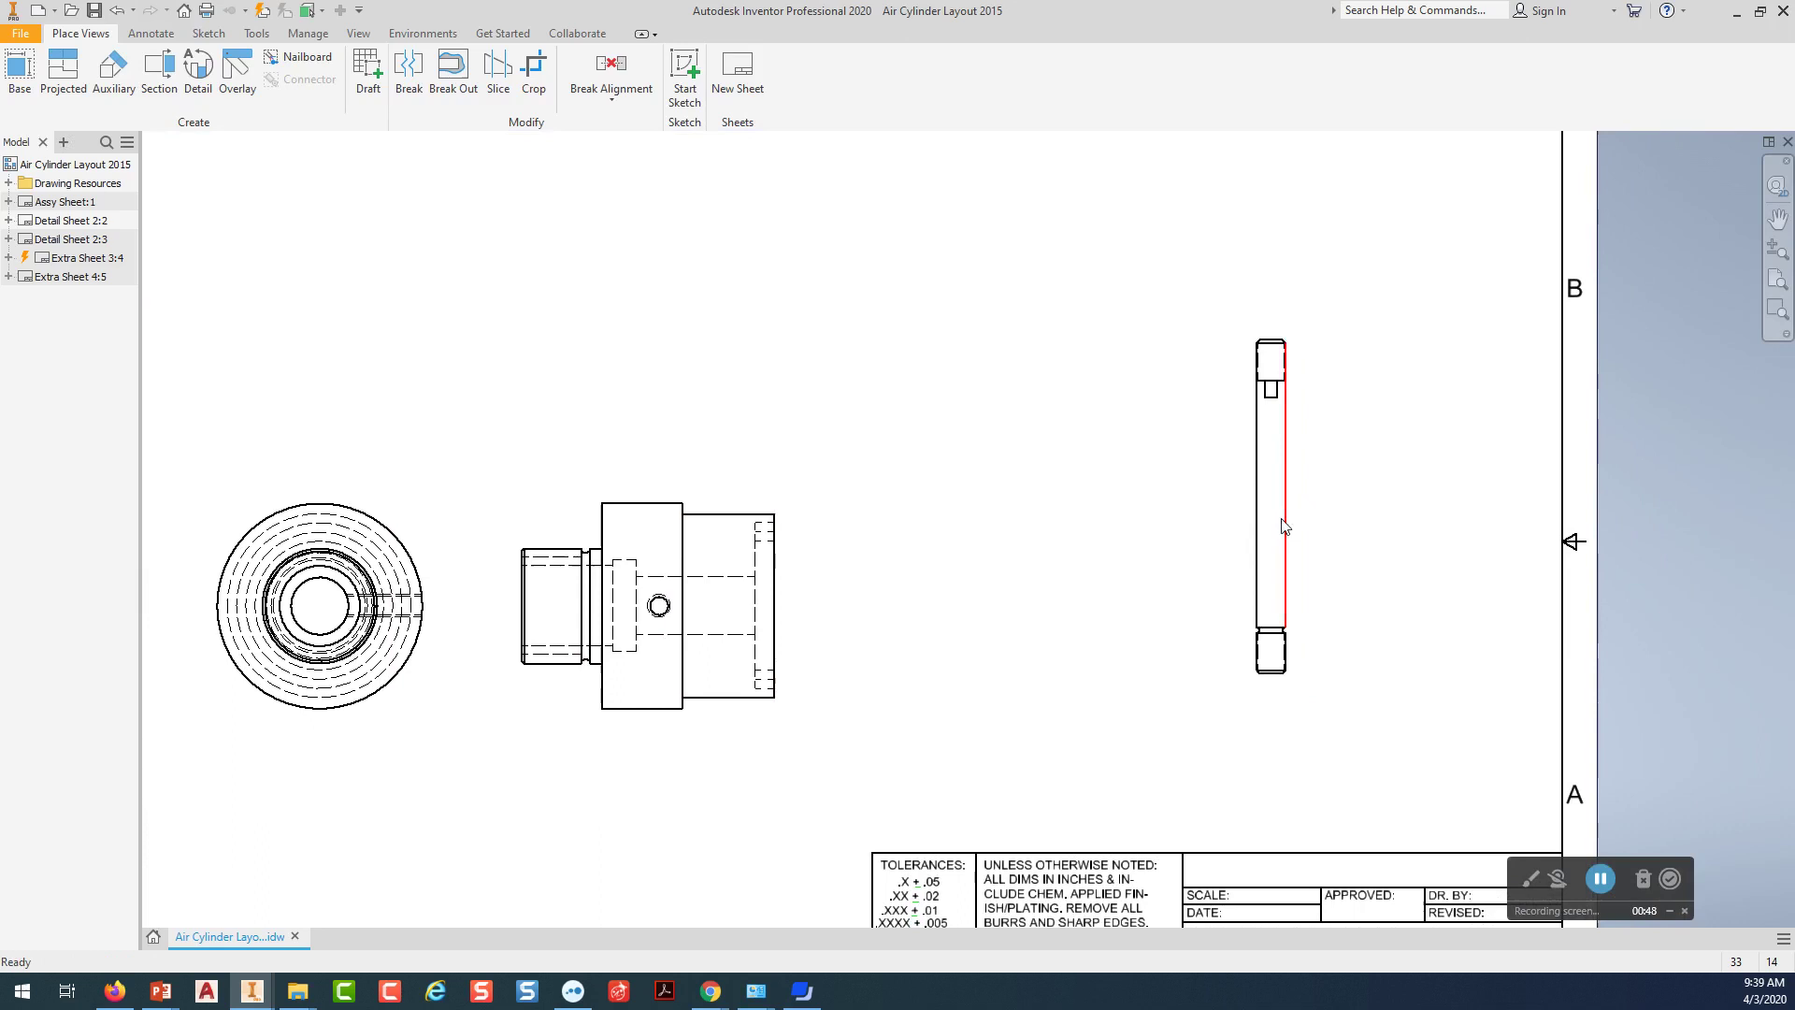
middle_drag(1273, 523, 978, 585)
scroll(1021, 573, up, 3)
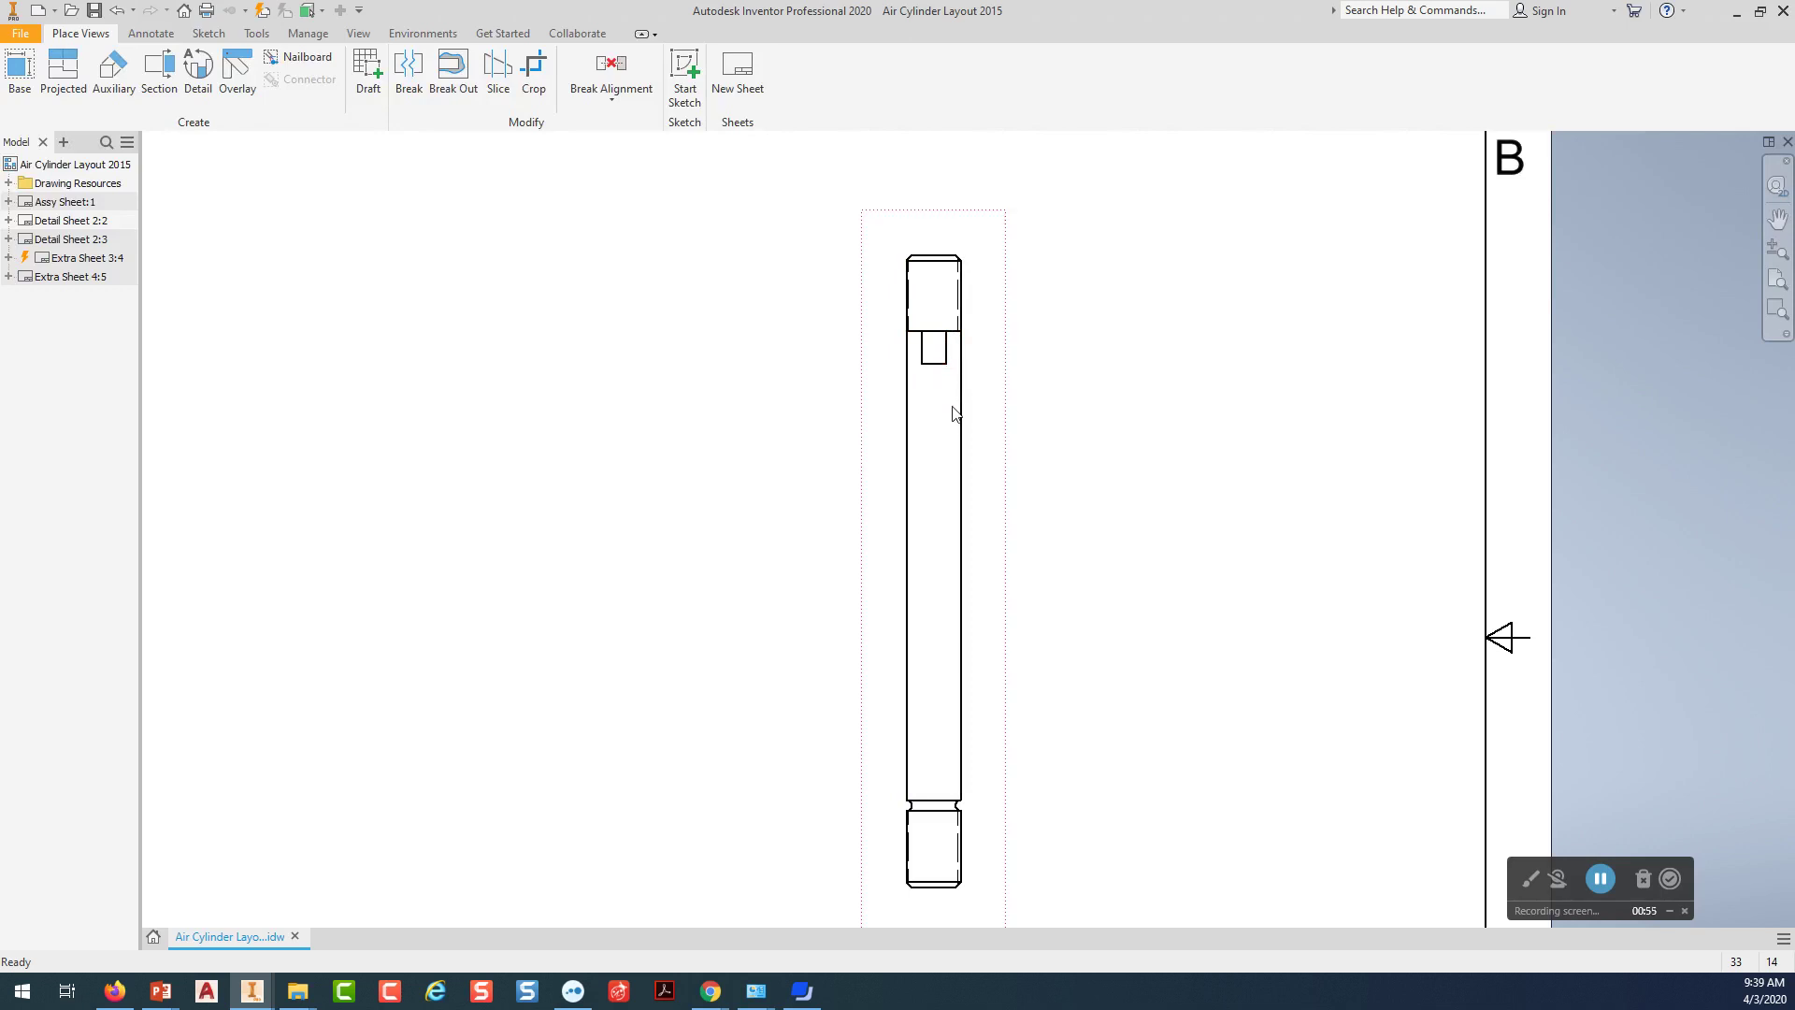
scroll(954, 412, down, 2)
middle_drag(593, 568, 1113, 565)
mouse_move(1003, 598)
middle_down()
mouse_move(1062, 601)
mouse_move(1010, 629)
middle_up()
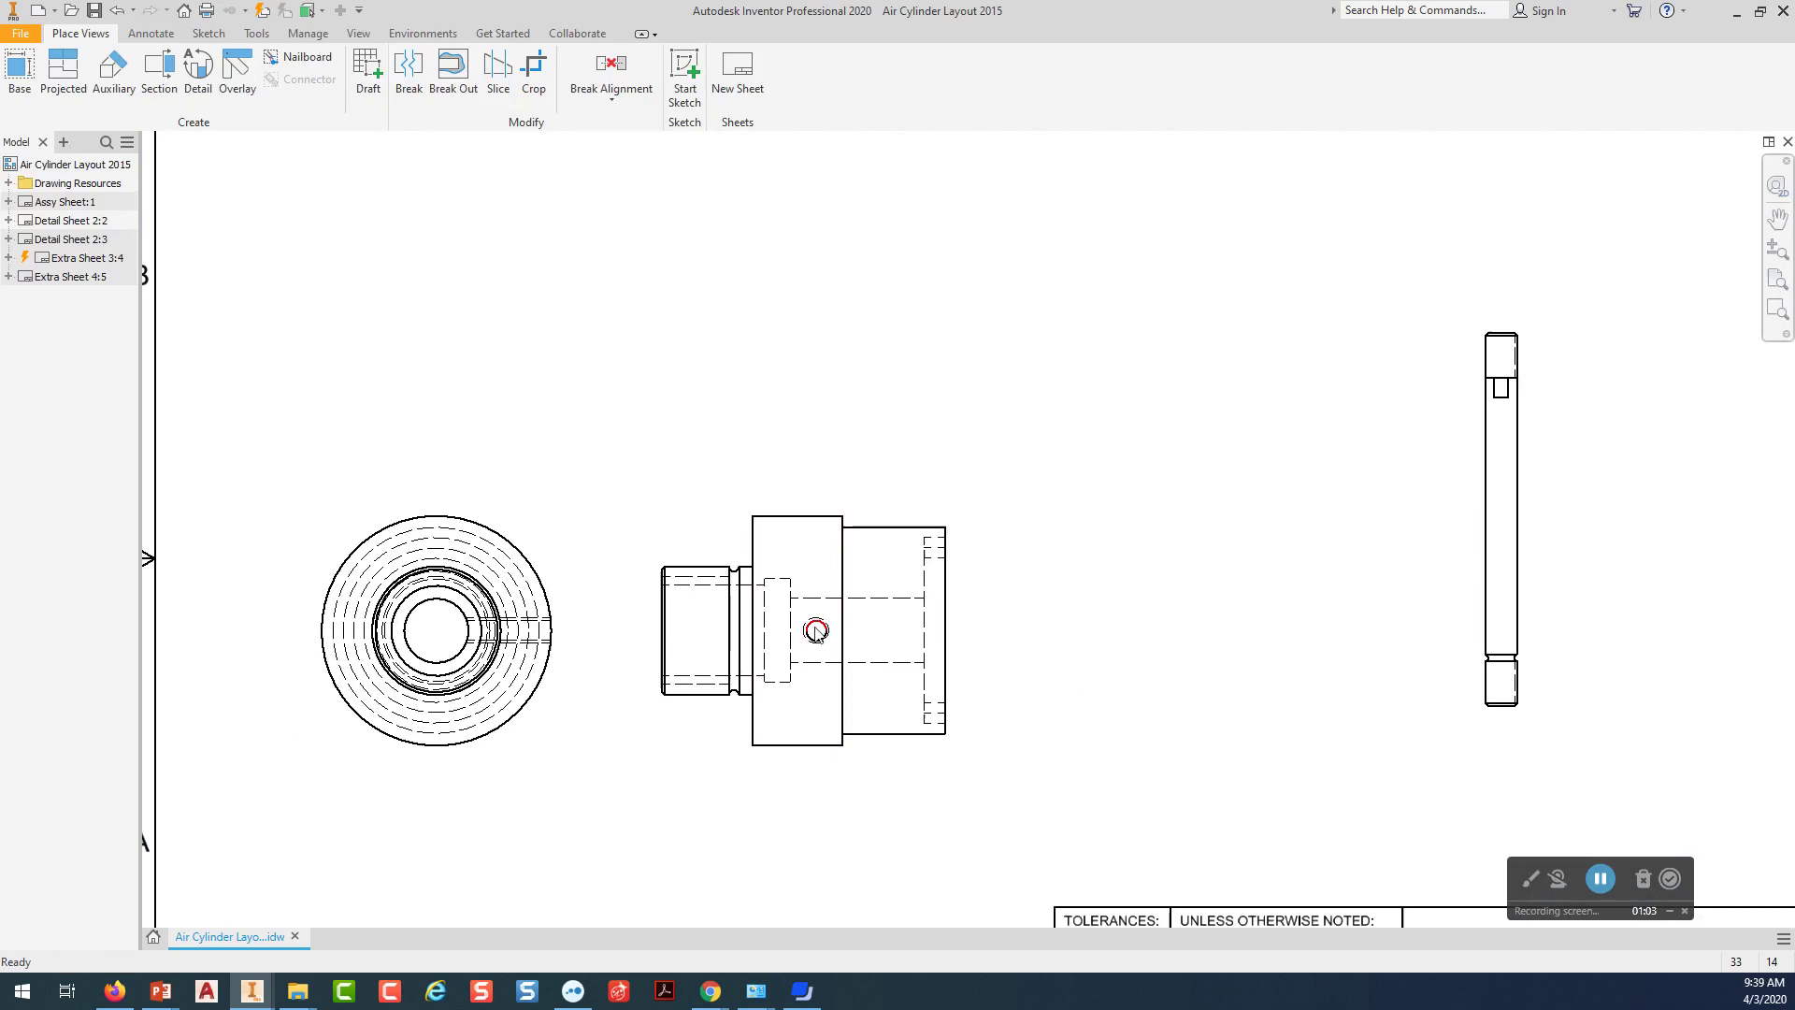
Cut a full section along the mount side view's centreline, clear its letter label, and place it above.
click(157, 65)
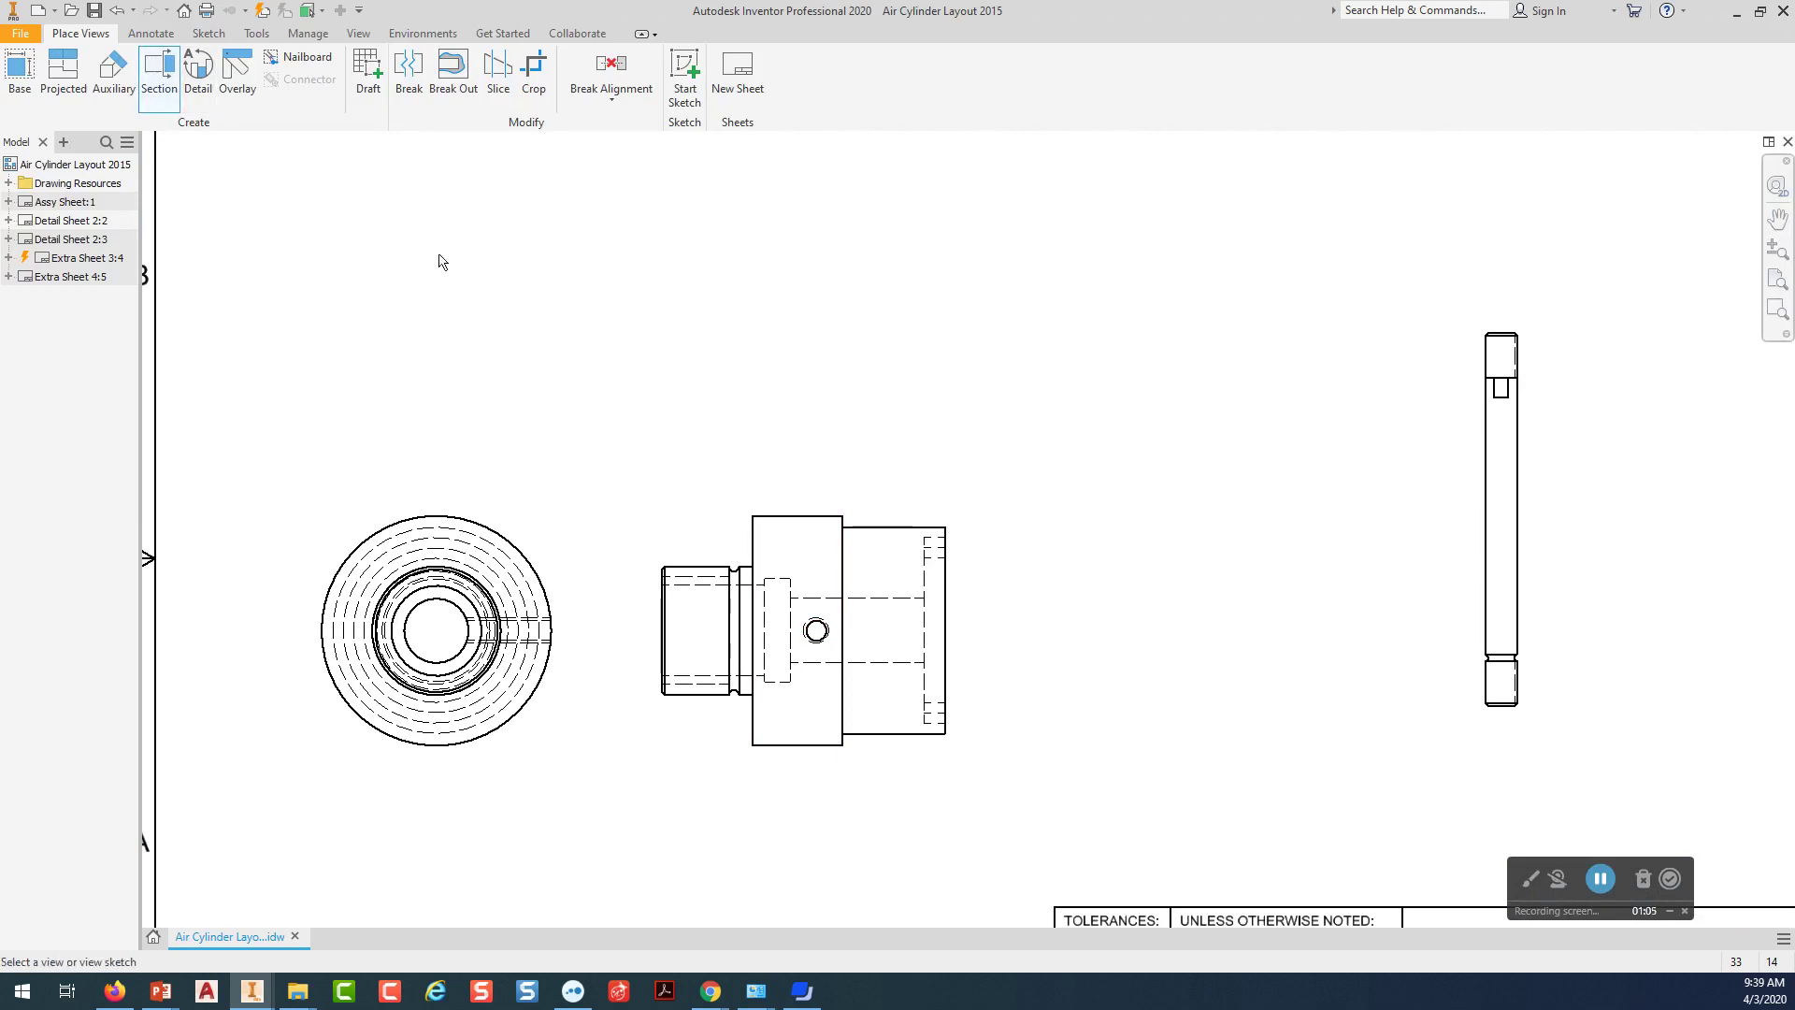
click(677, 527)
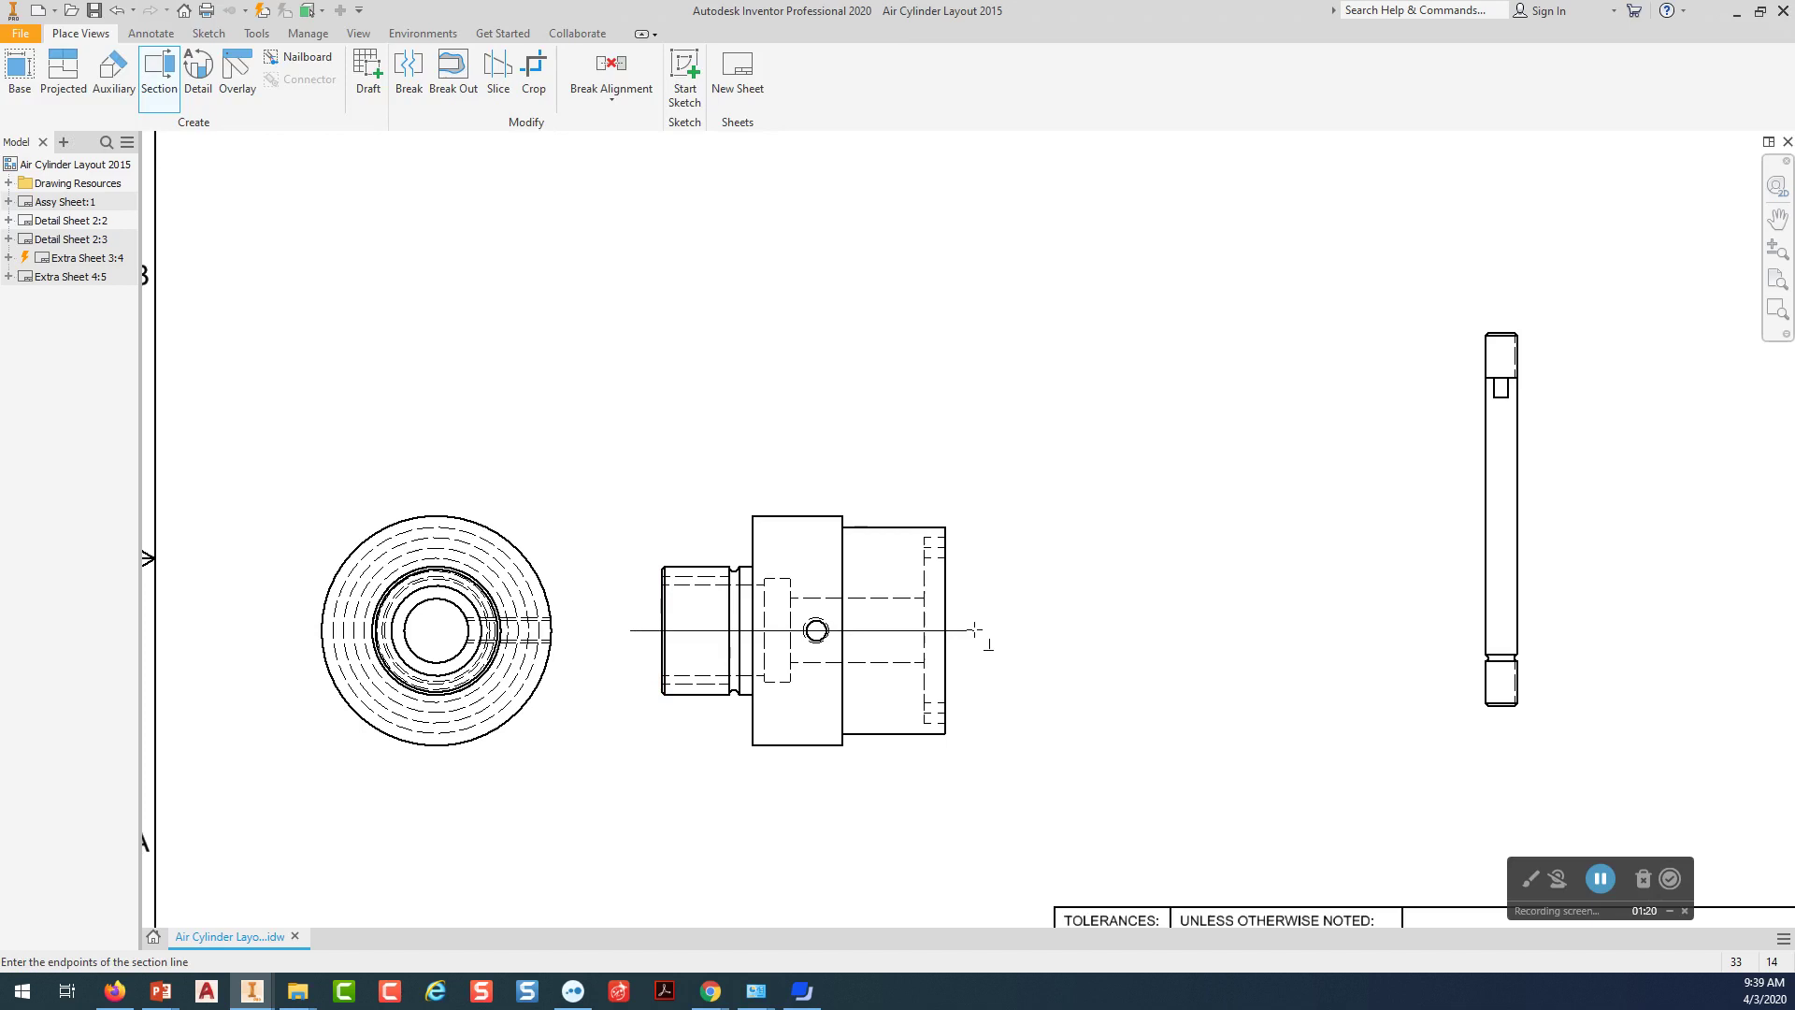
click(974, 631)
right_click(974, 630)
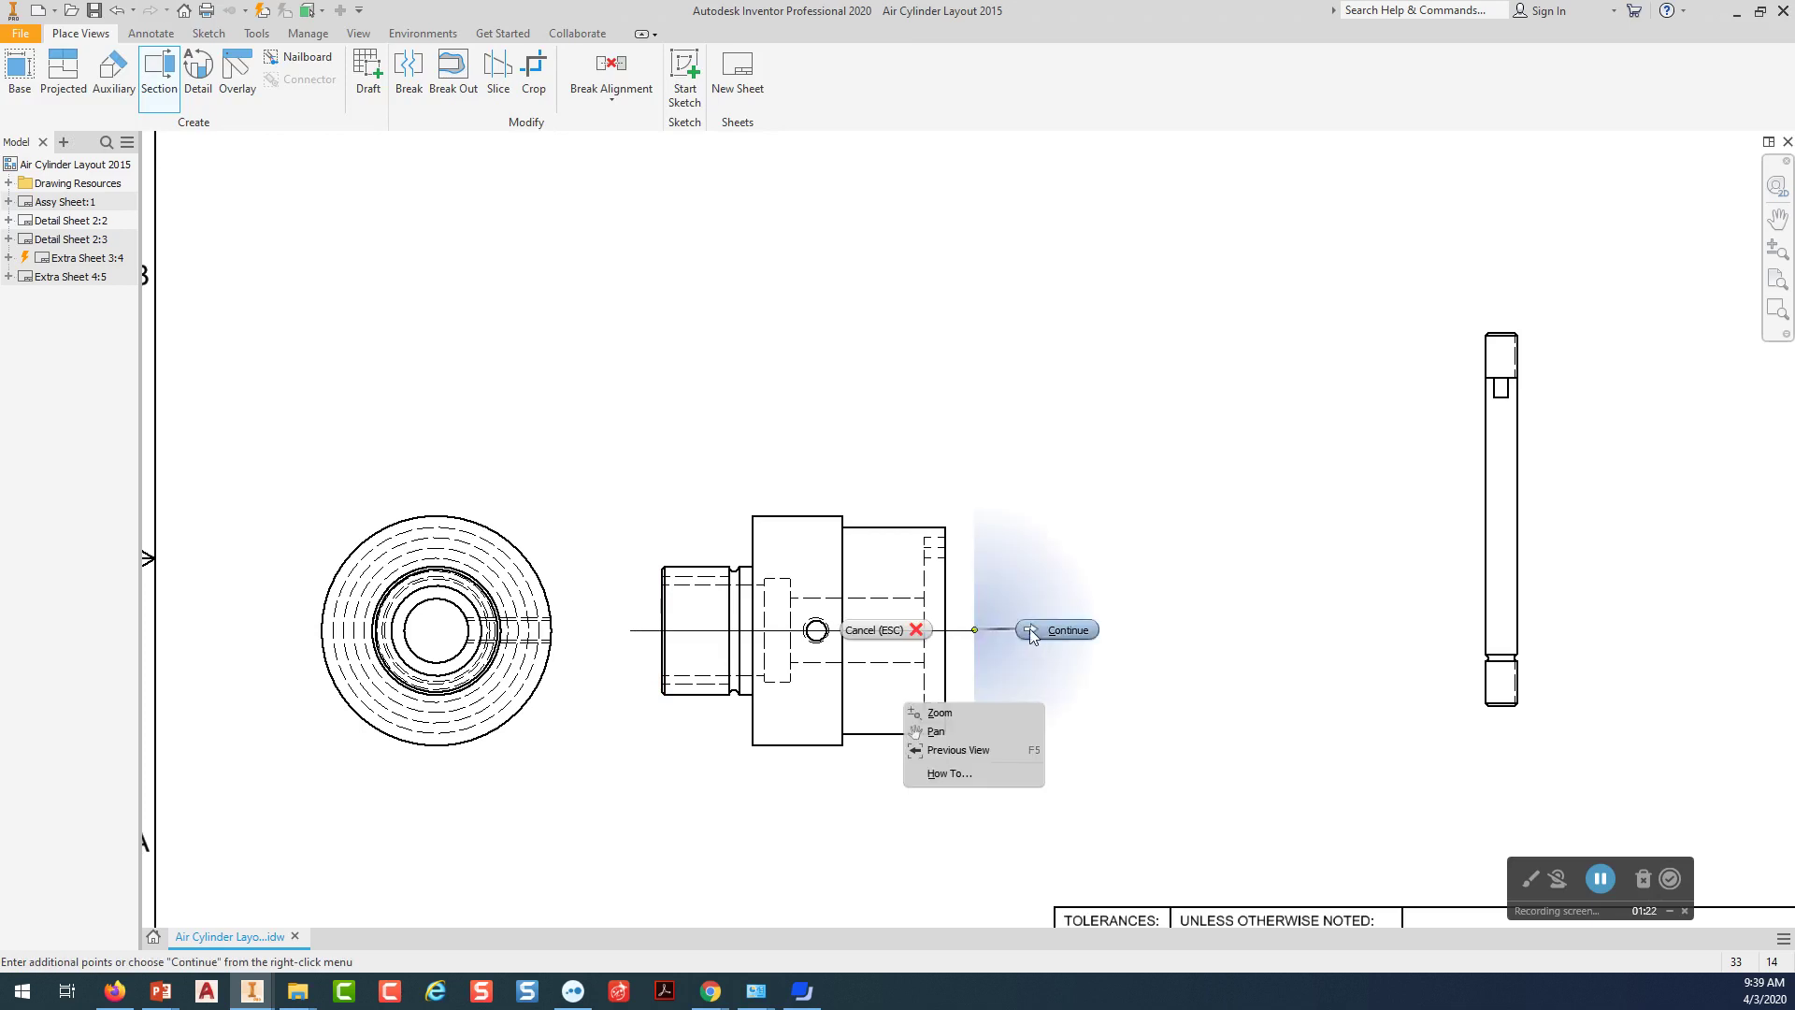
click(1054, 631)
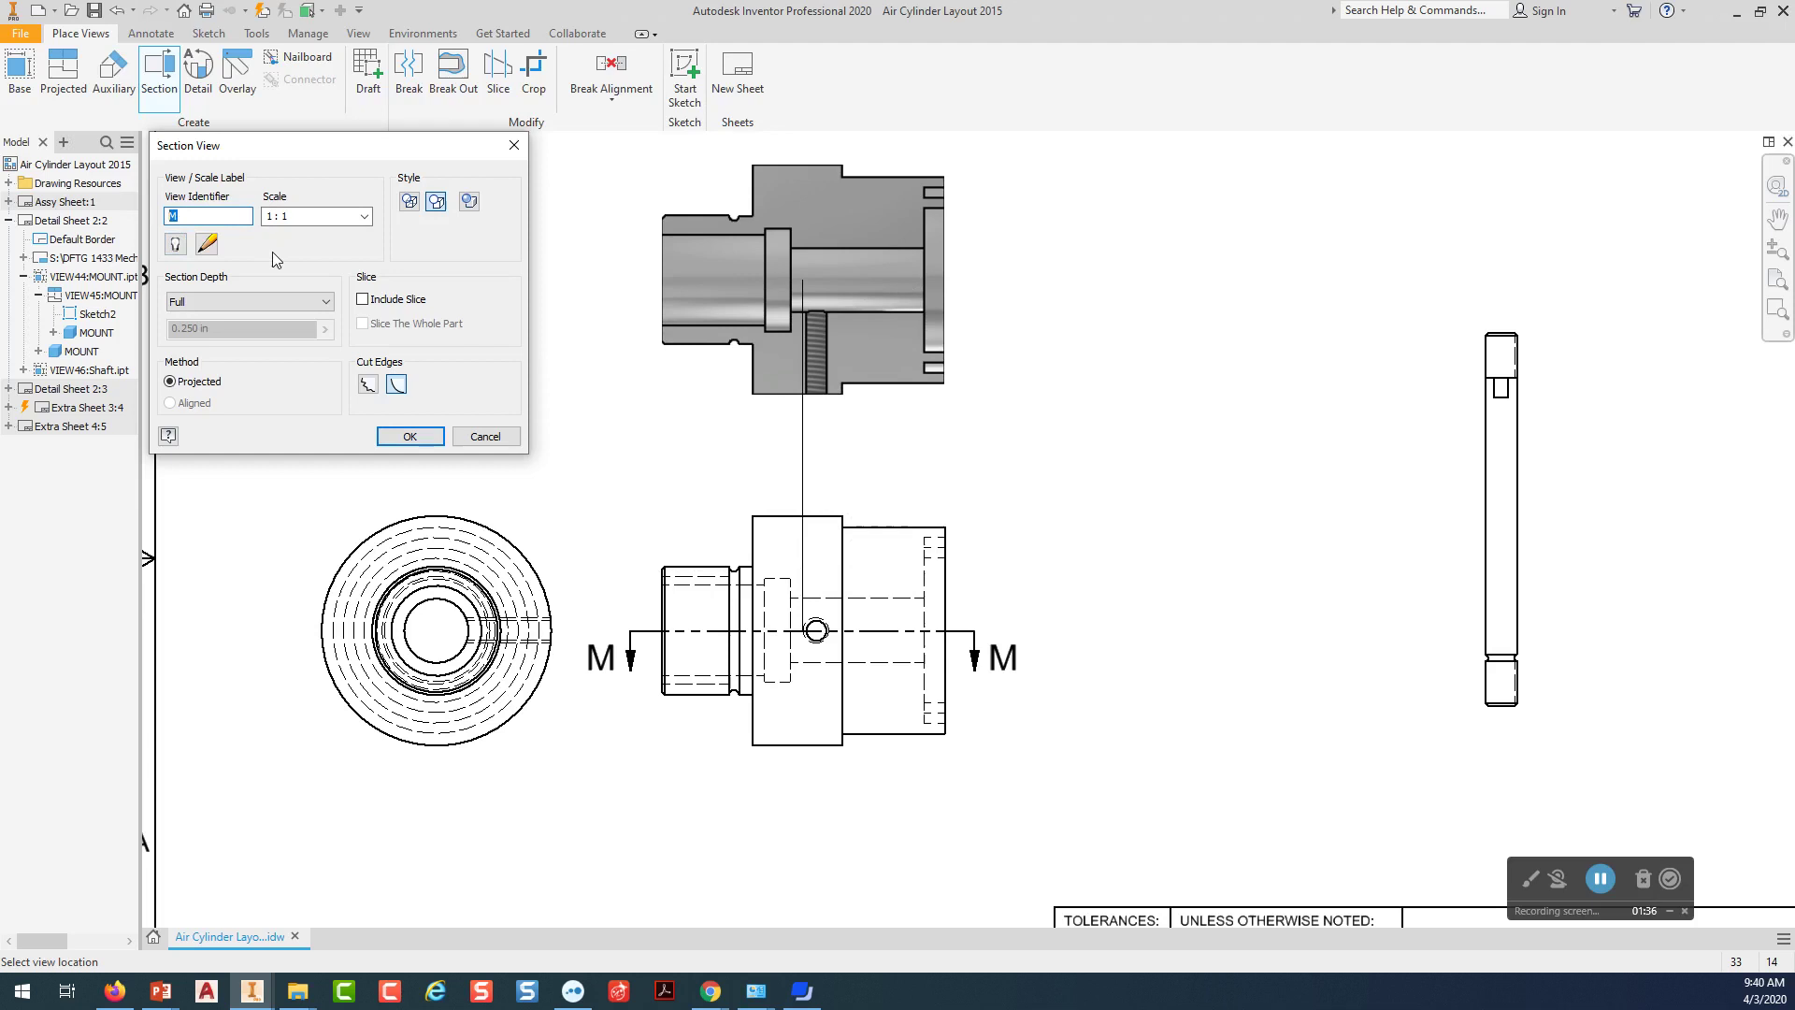
key(BackSpace)
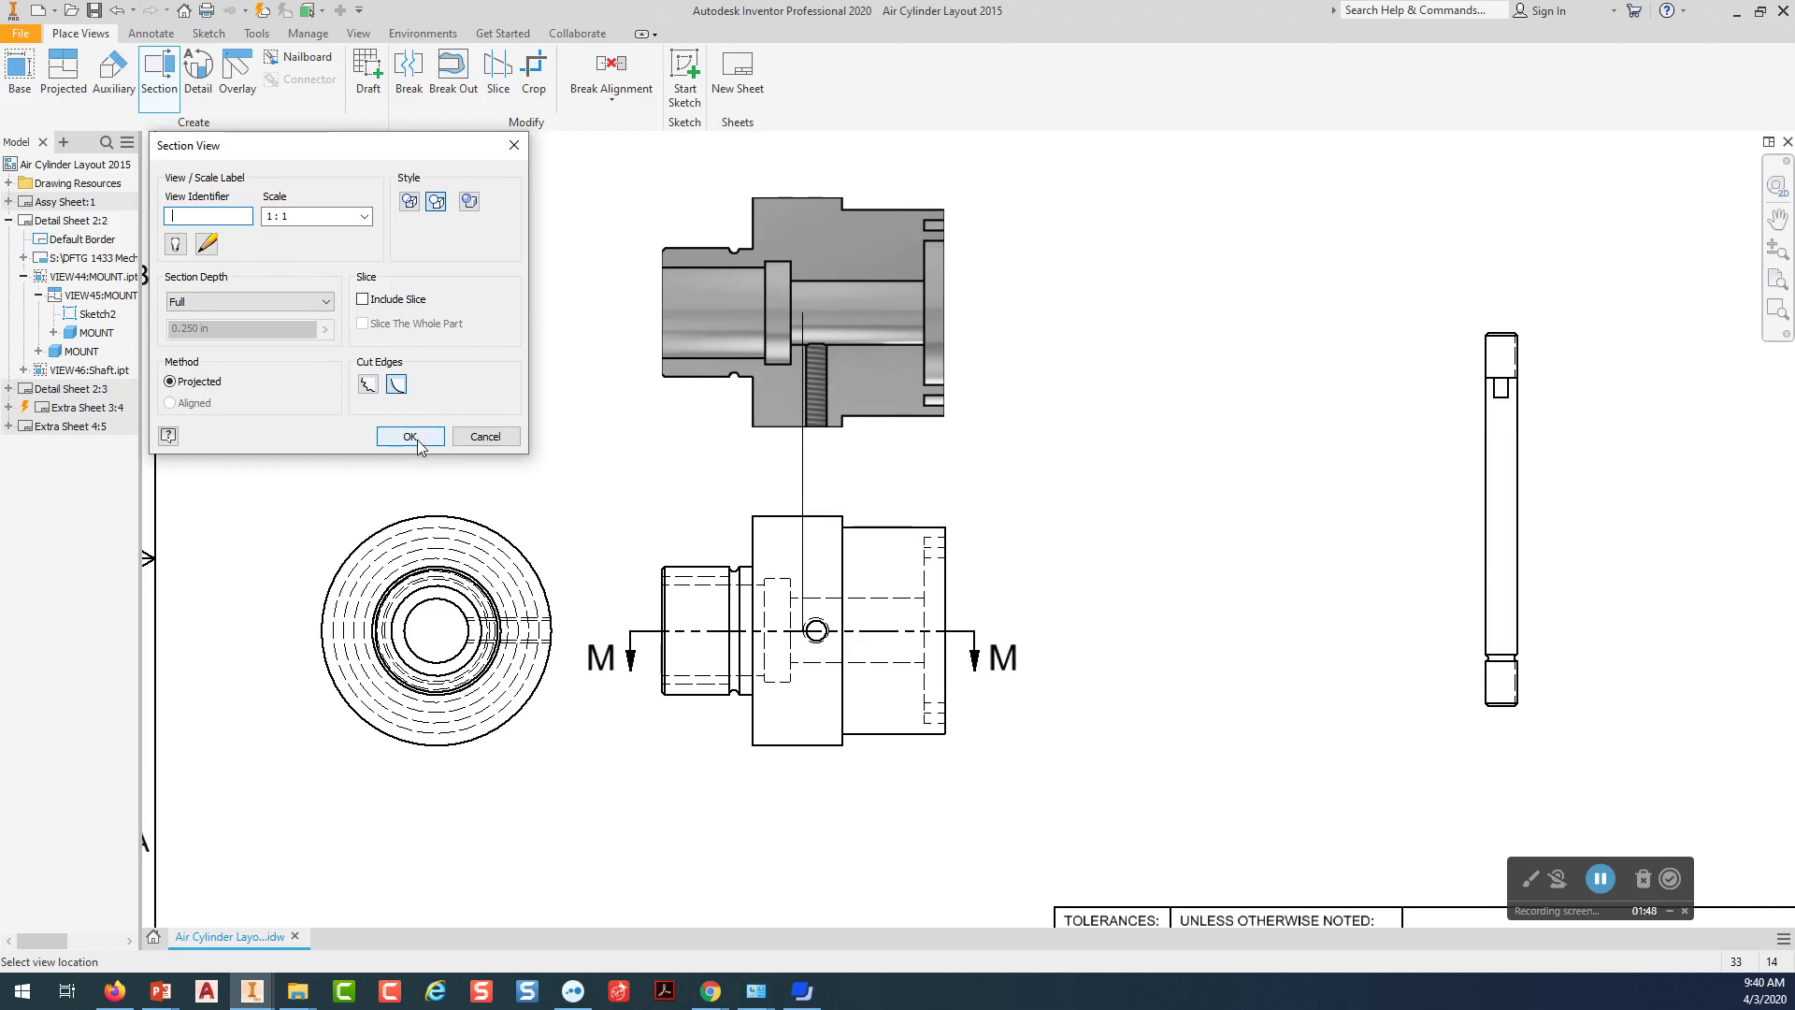
click(643, 335)
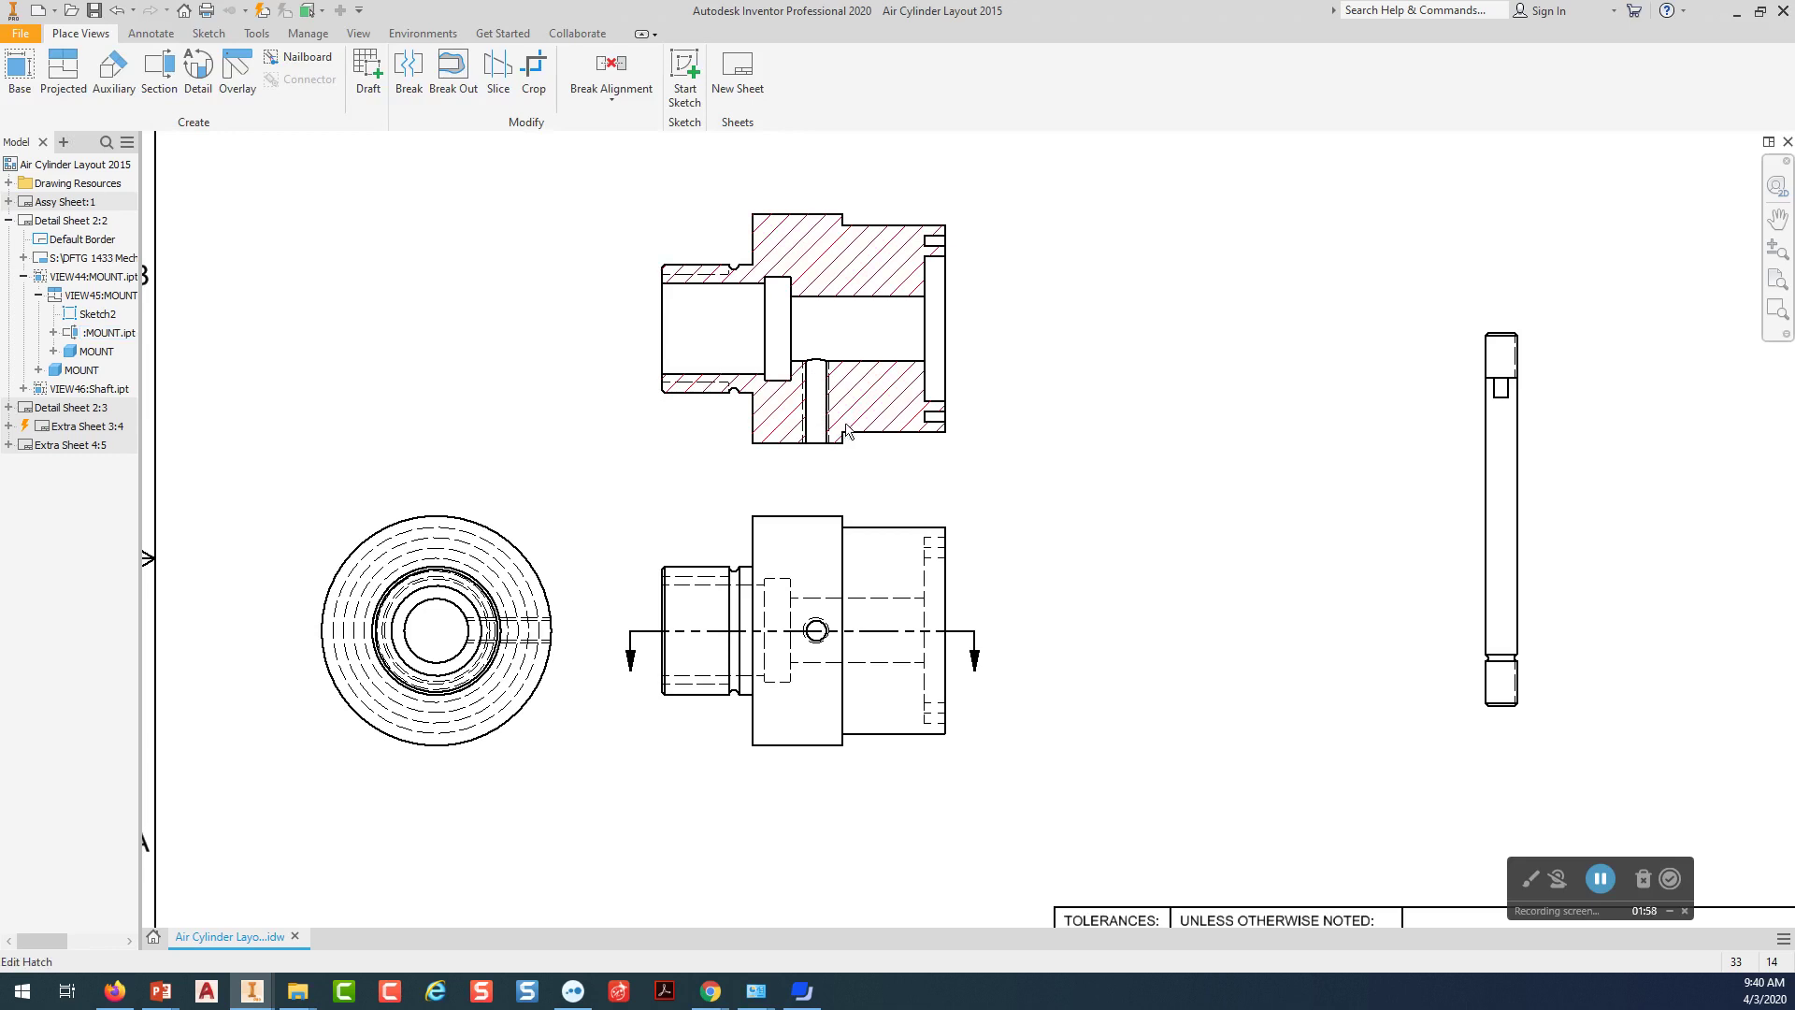
Raise the mount section view slightly so its hatching clears the threaded strip.
middle_drag(994, 301, 979, 424)
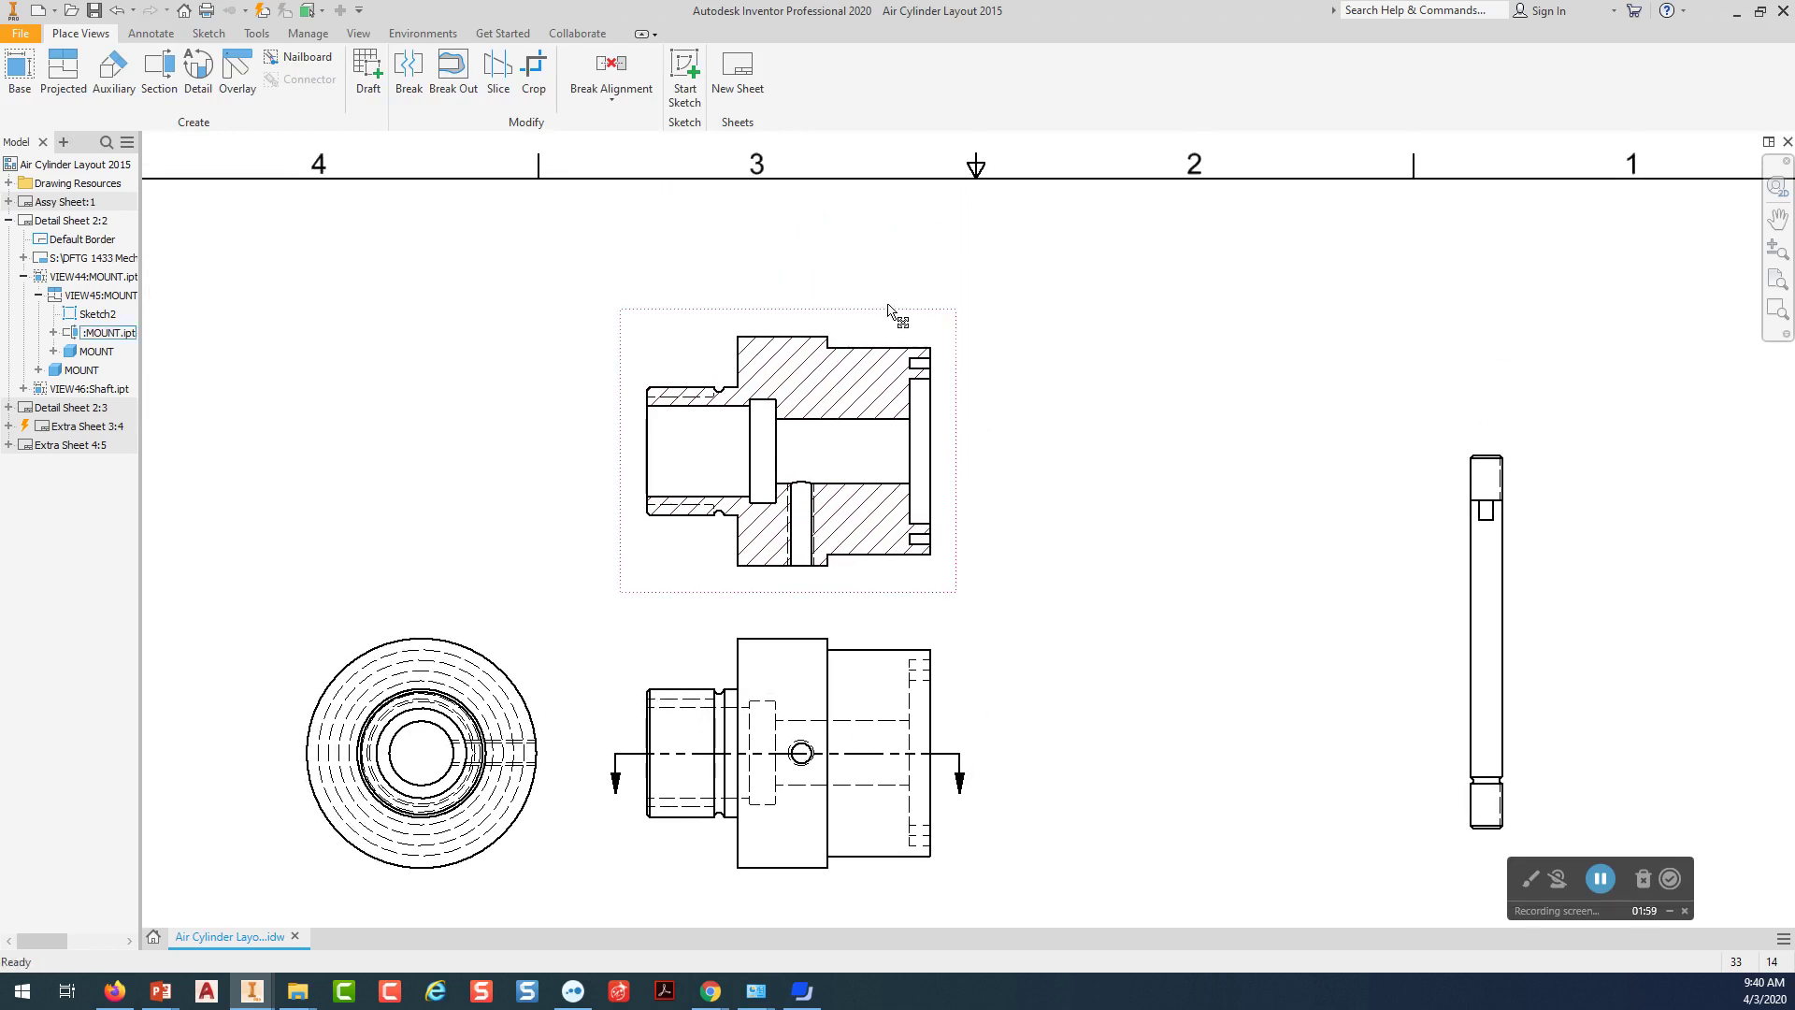
drag(871, 323, 869, 263)
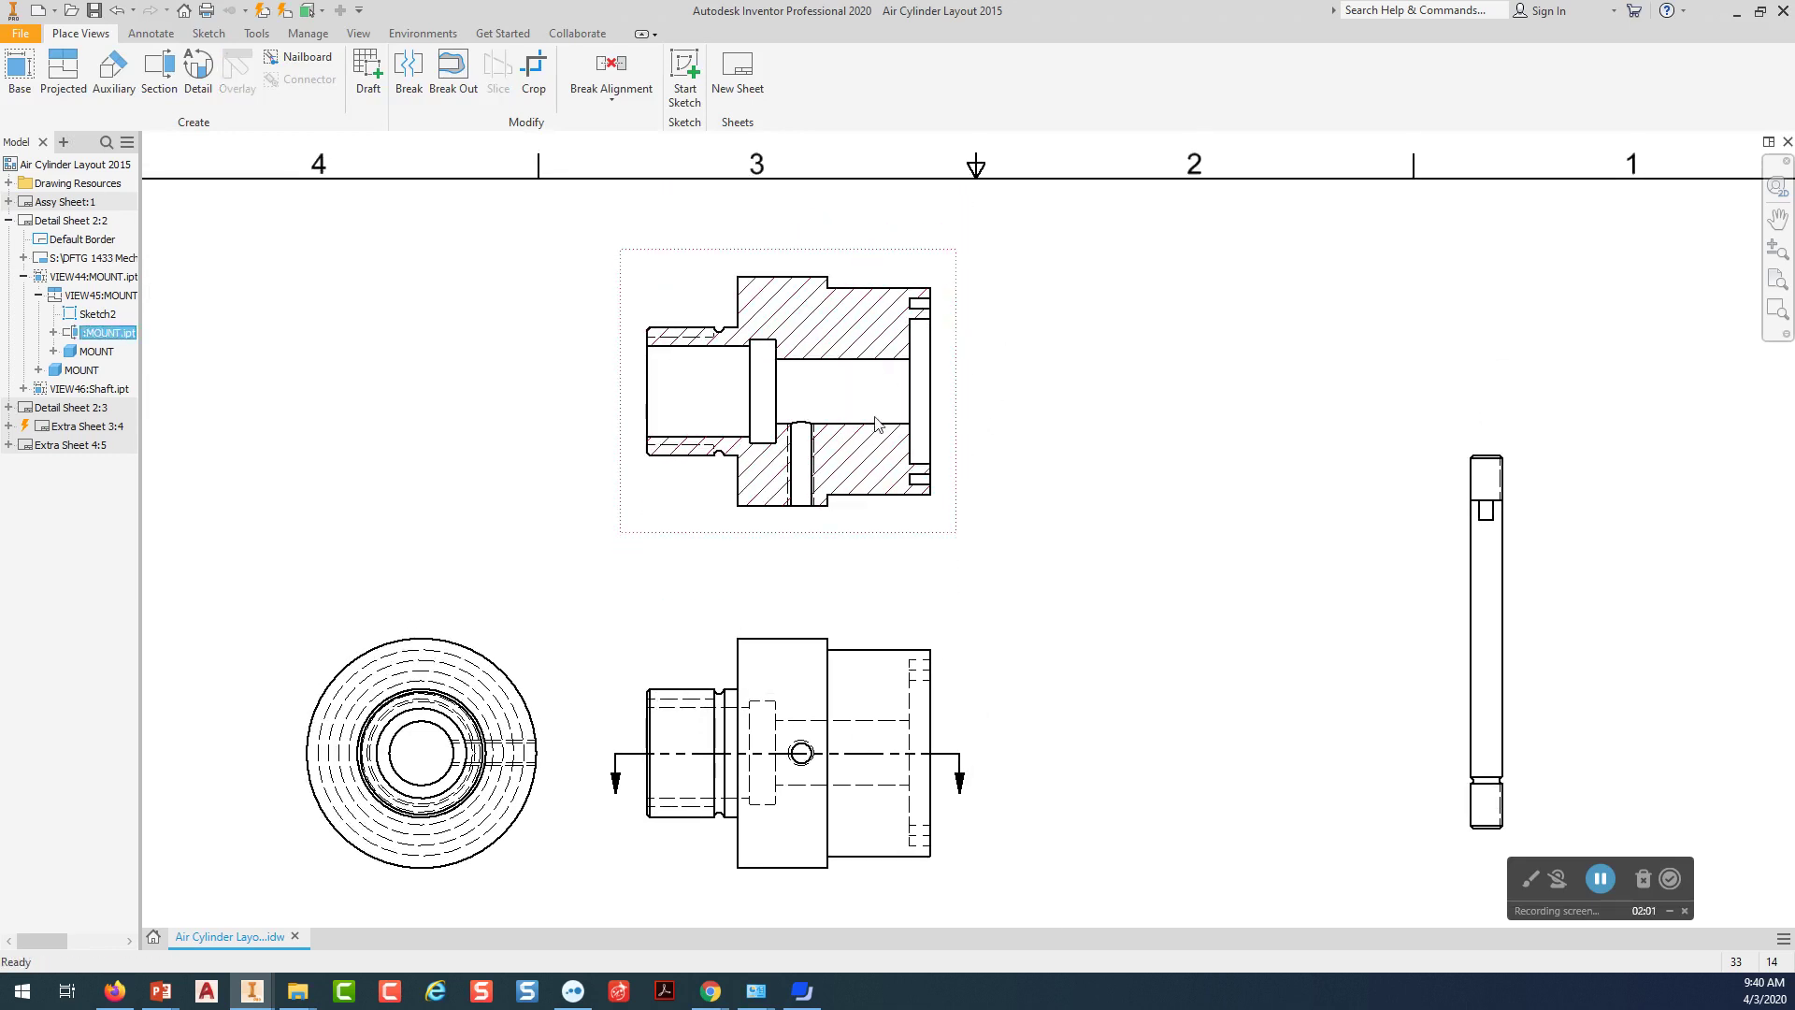
click(722, 586)
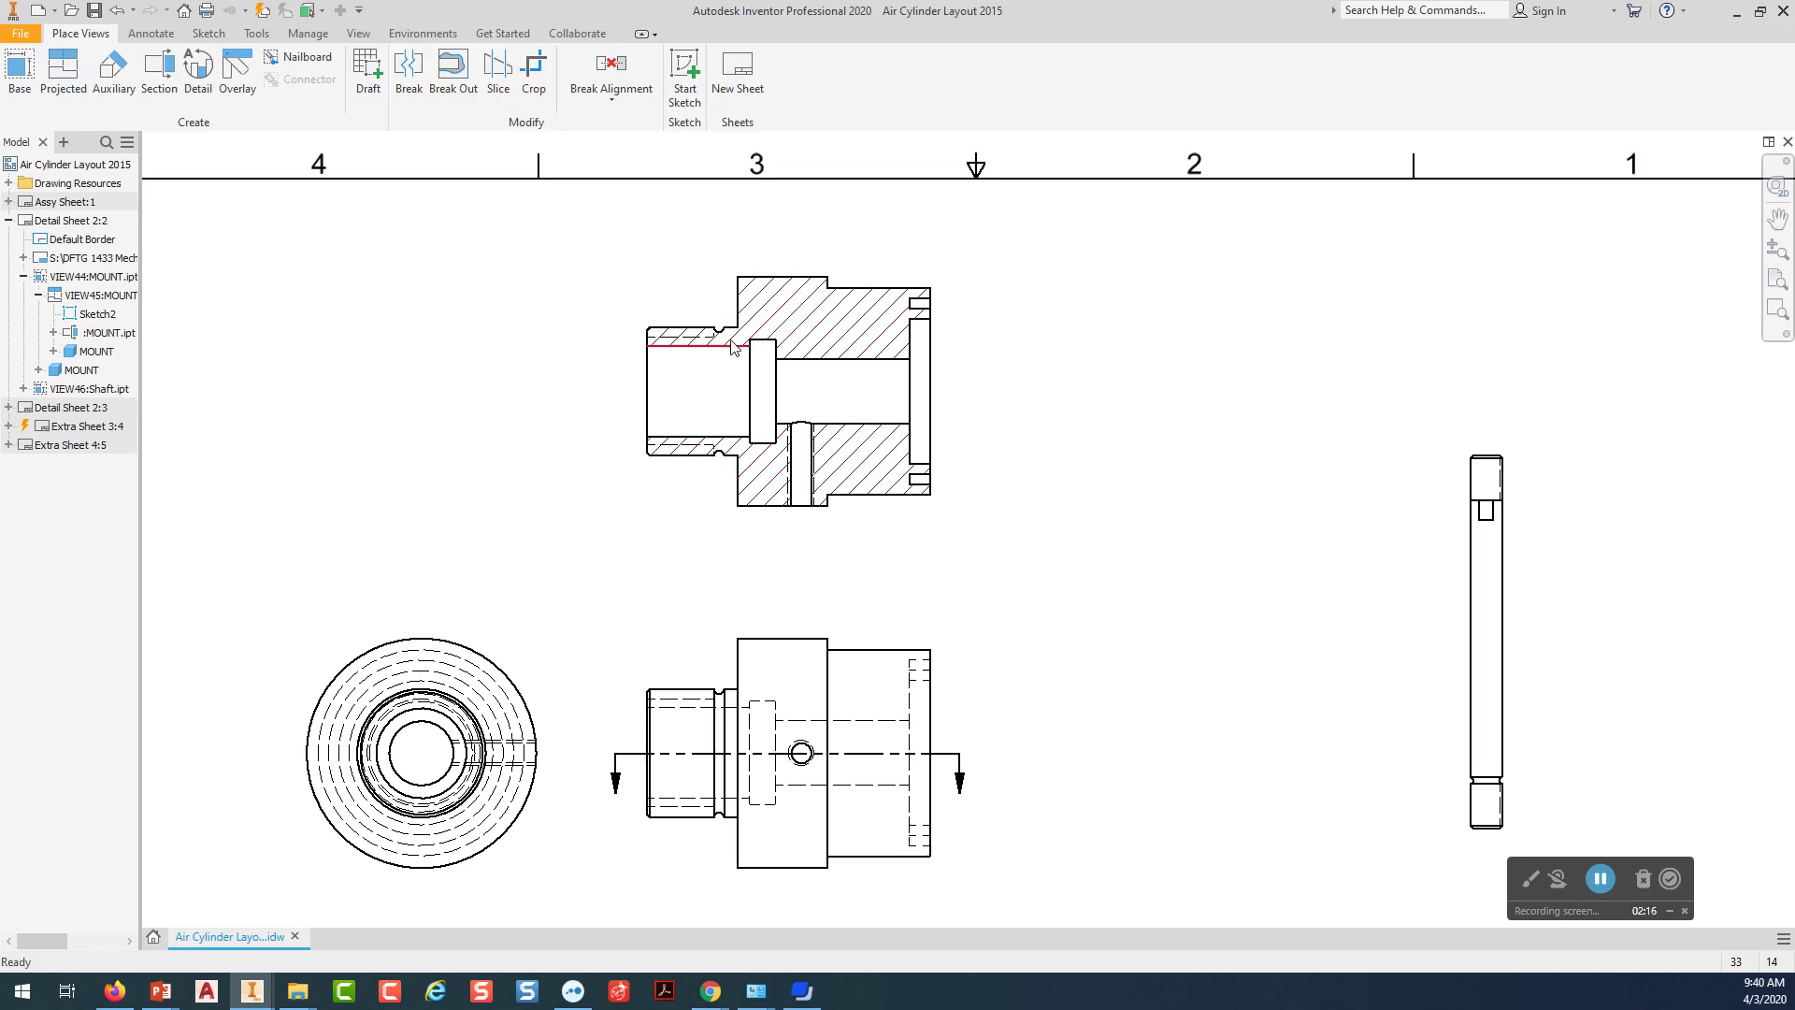
mouse_move(764, 375)
Start a detail view from the mount section, setting label visibility, identifier and rectangular boundary.
click(198, 82)
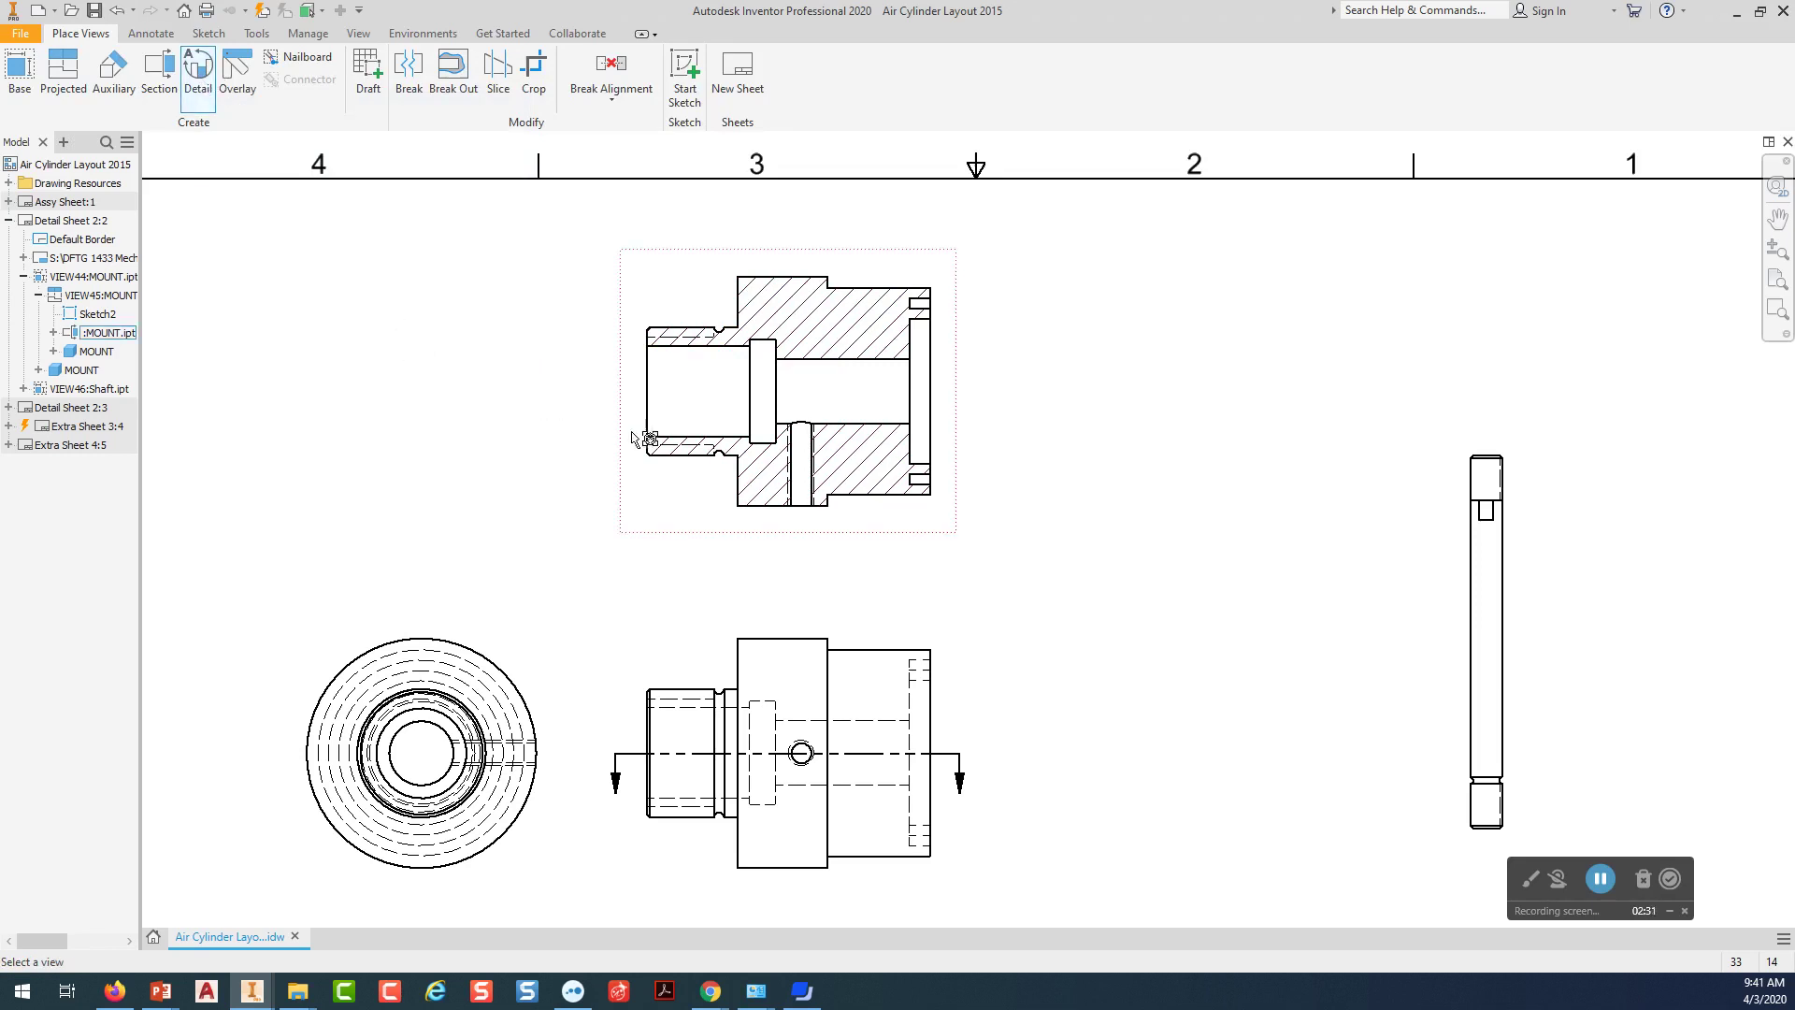
click(649, 491)
drag(37, 412, 1183, 334)
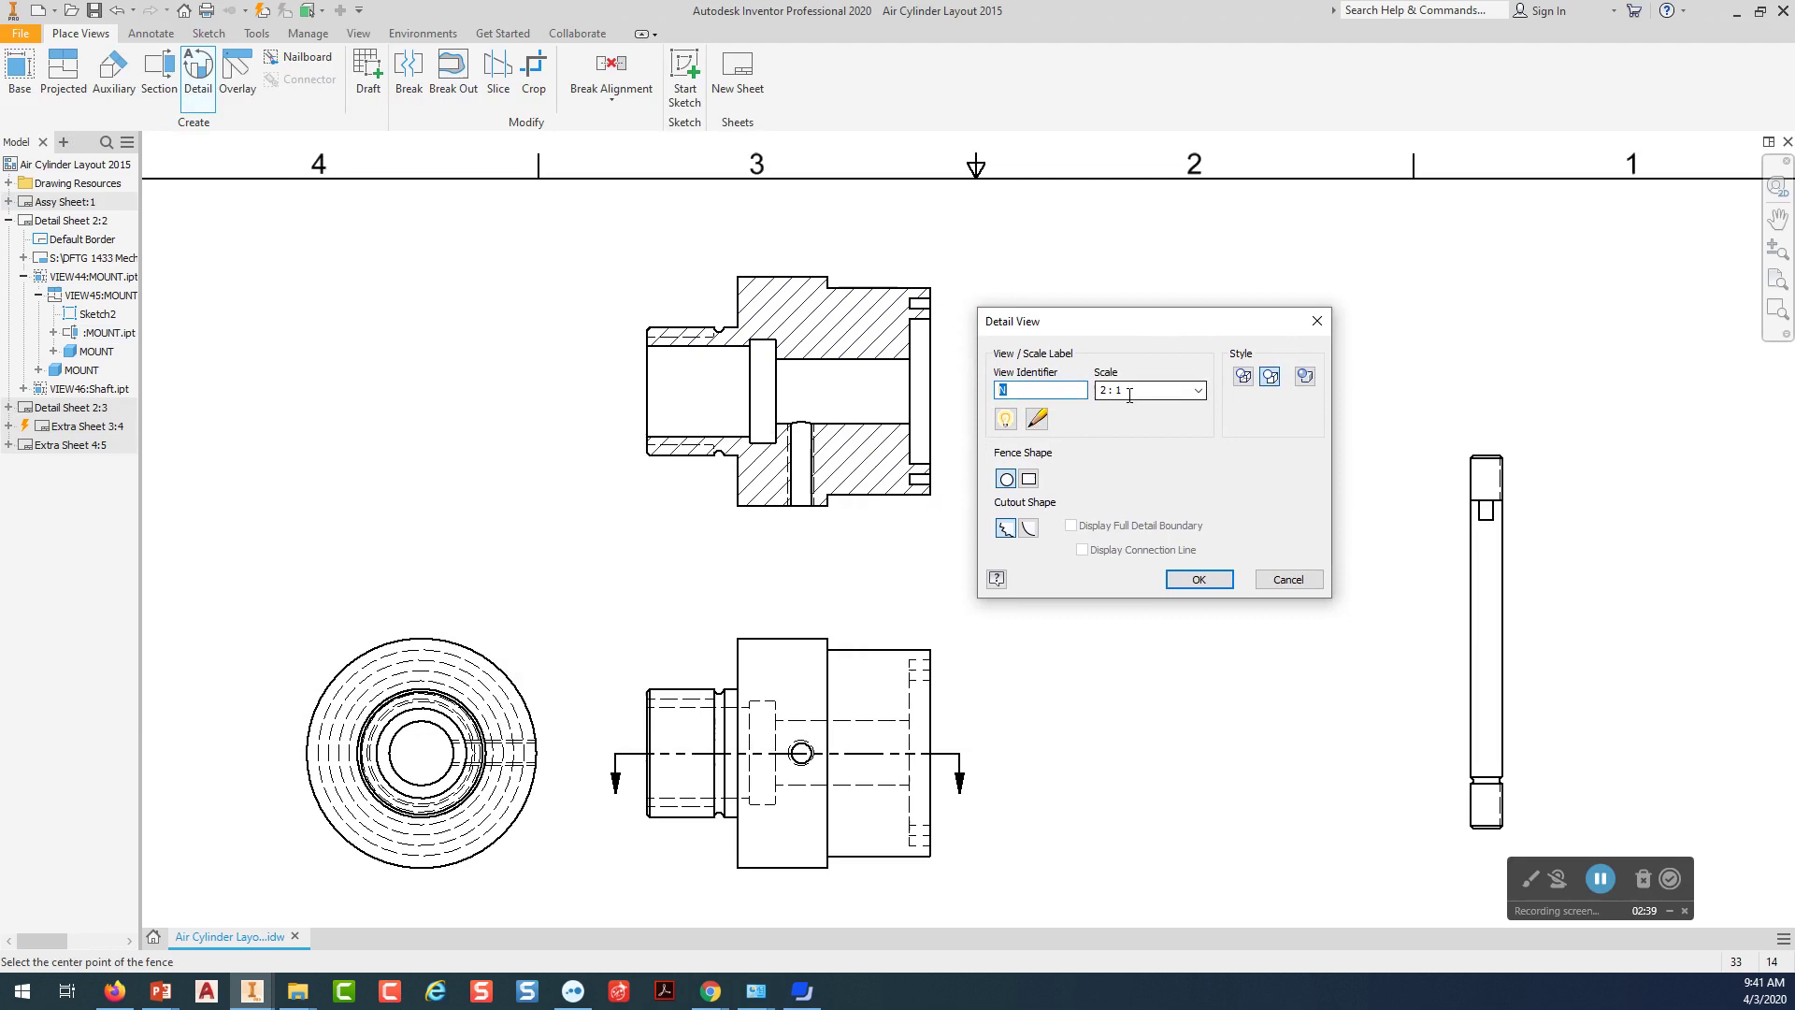
click(1006, 420)
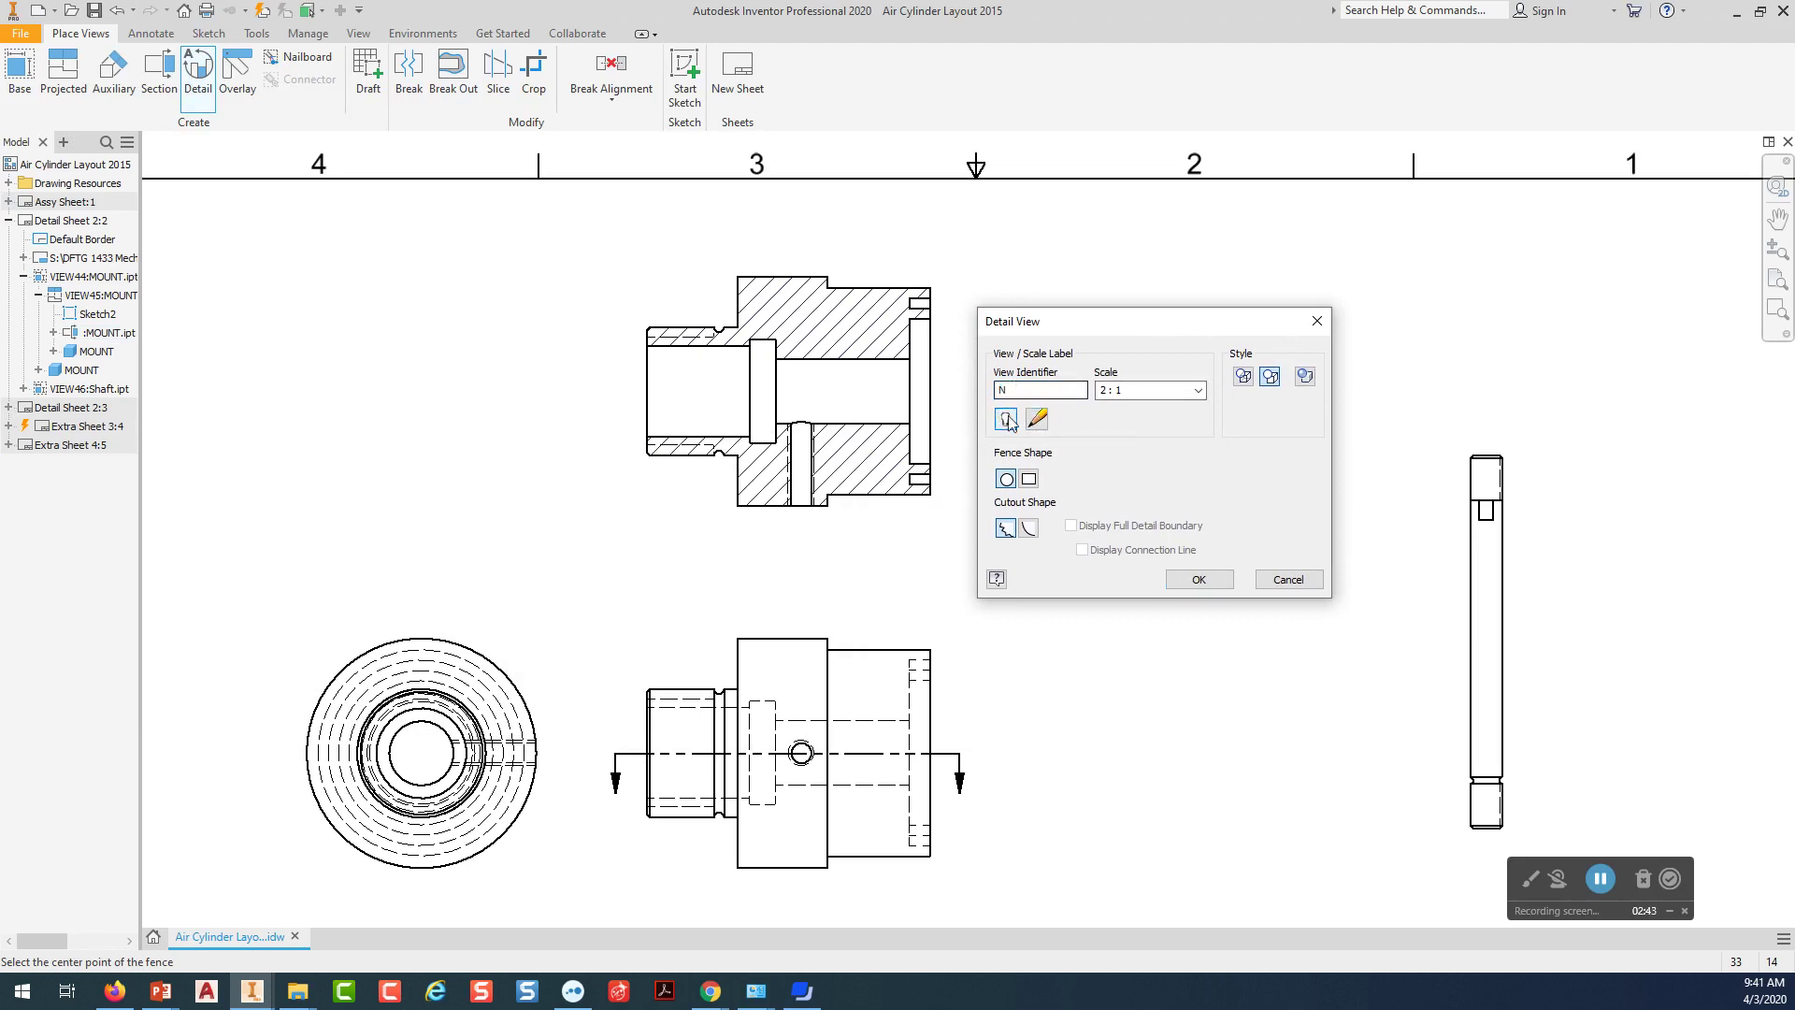
double_click(997, 391)
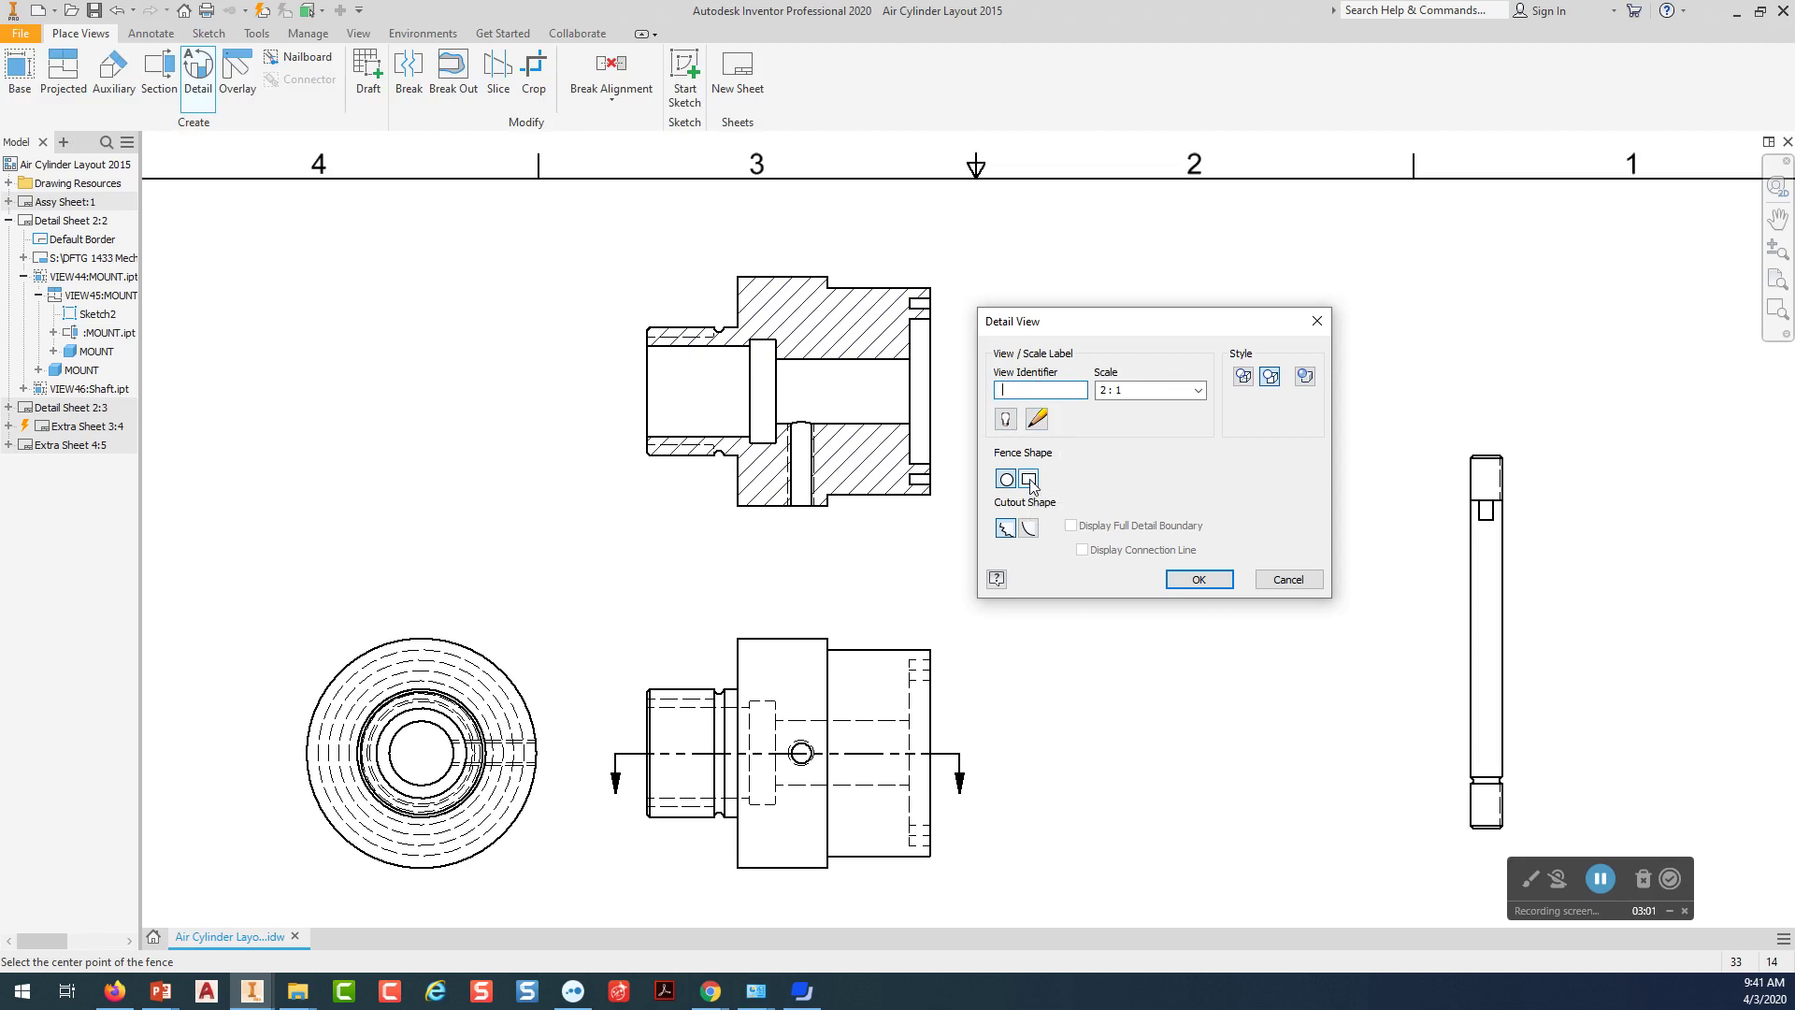
click(1029, 480)
Draw the rectangular boundary around the bore groove and place the 2:1 detail left of the section.
click(697, 356)
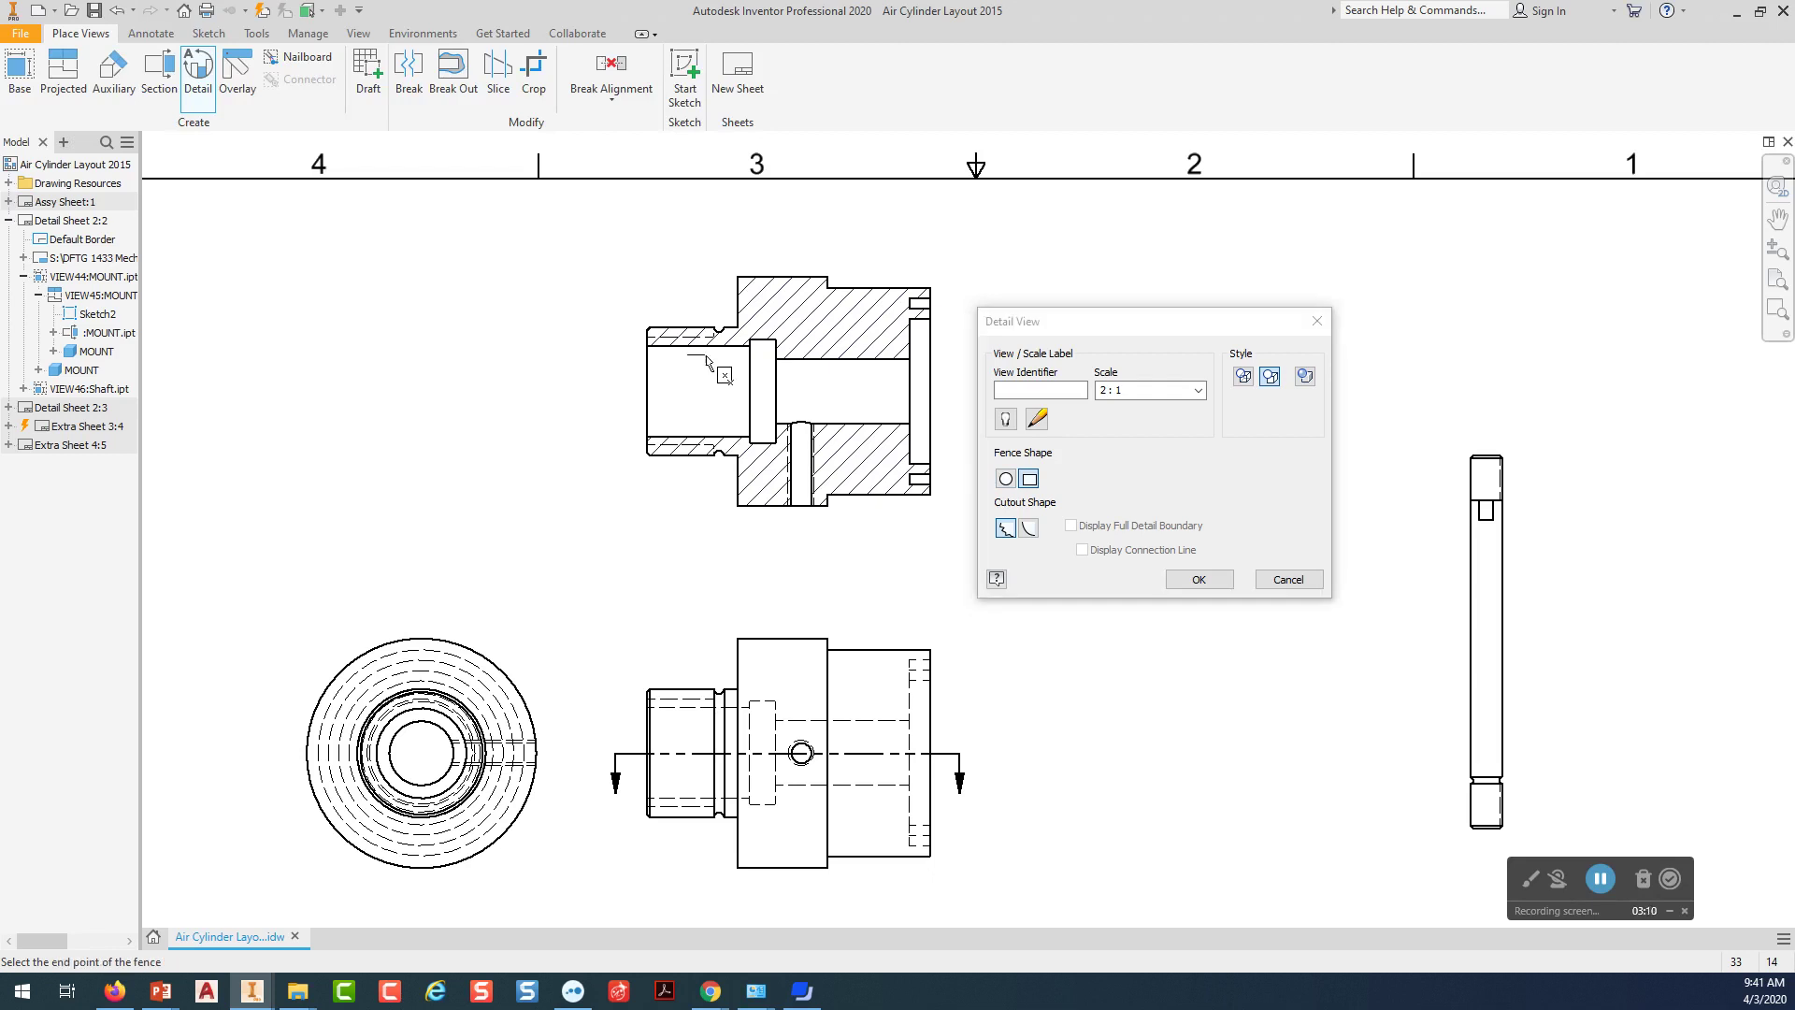
click(773, 403)
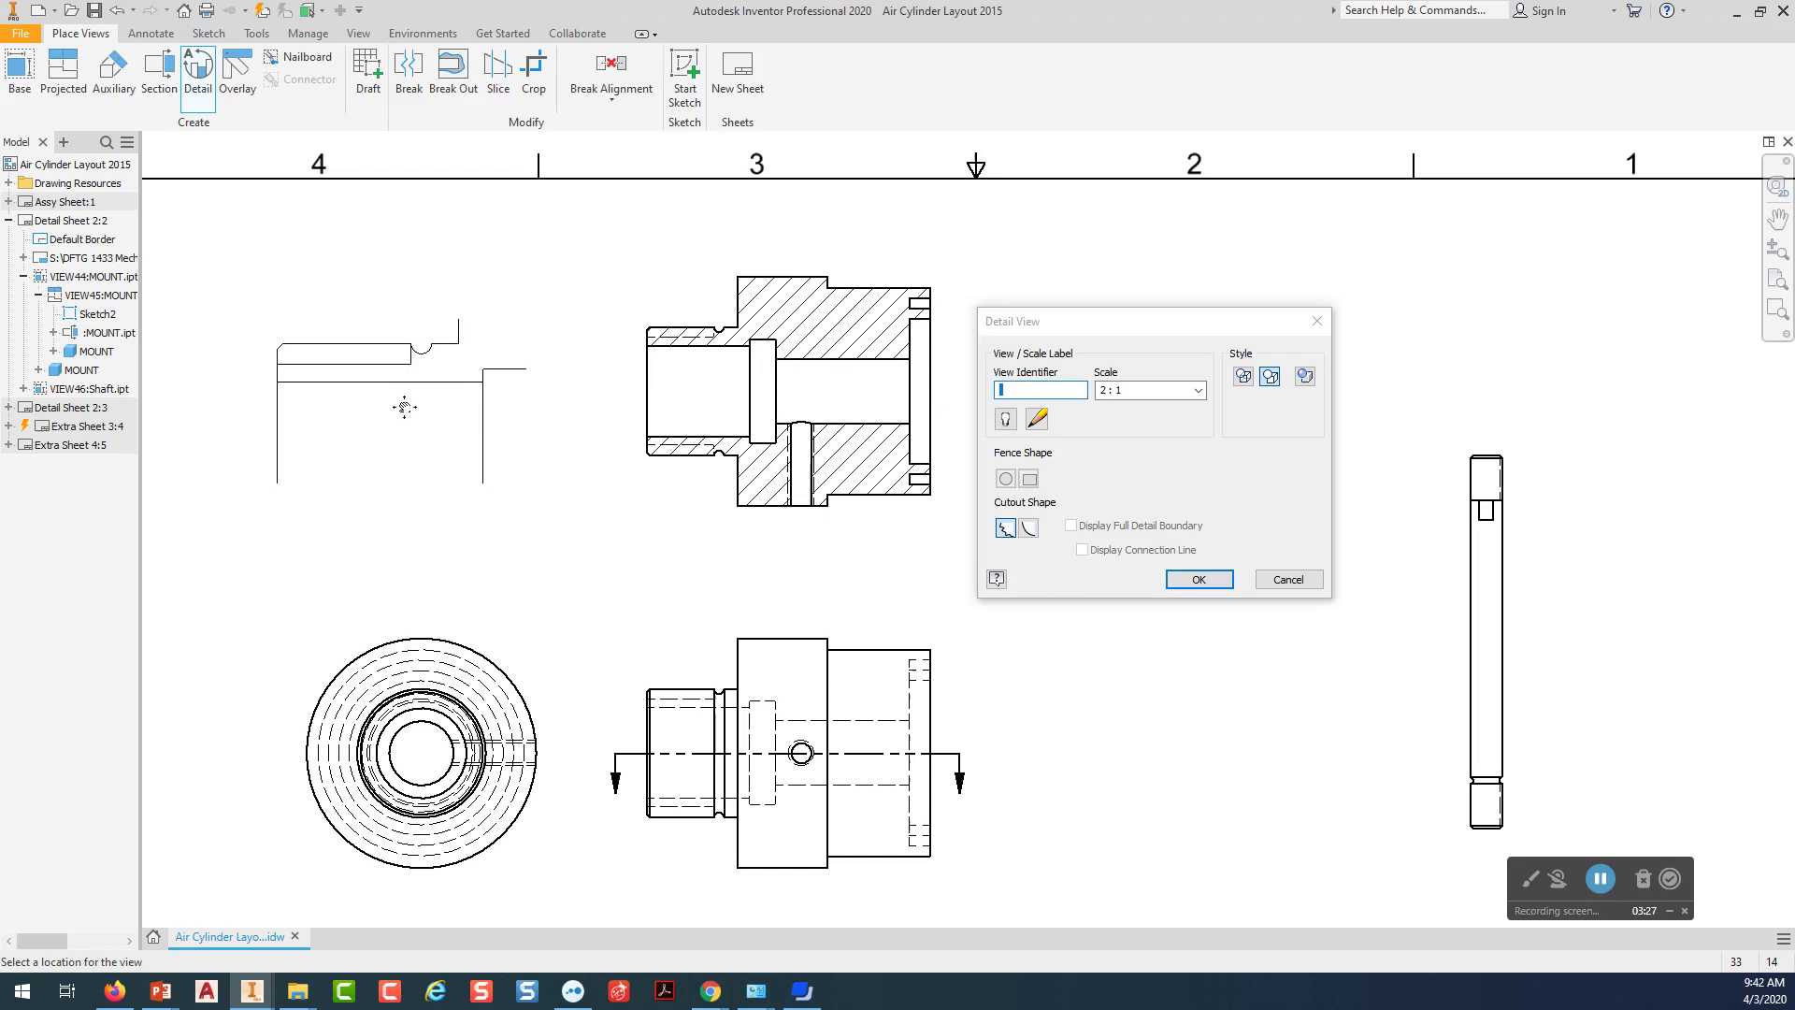
middle_drag(404, 407, 680, 416)
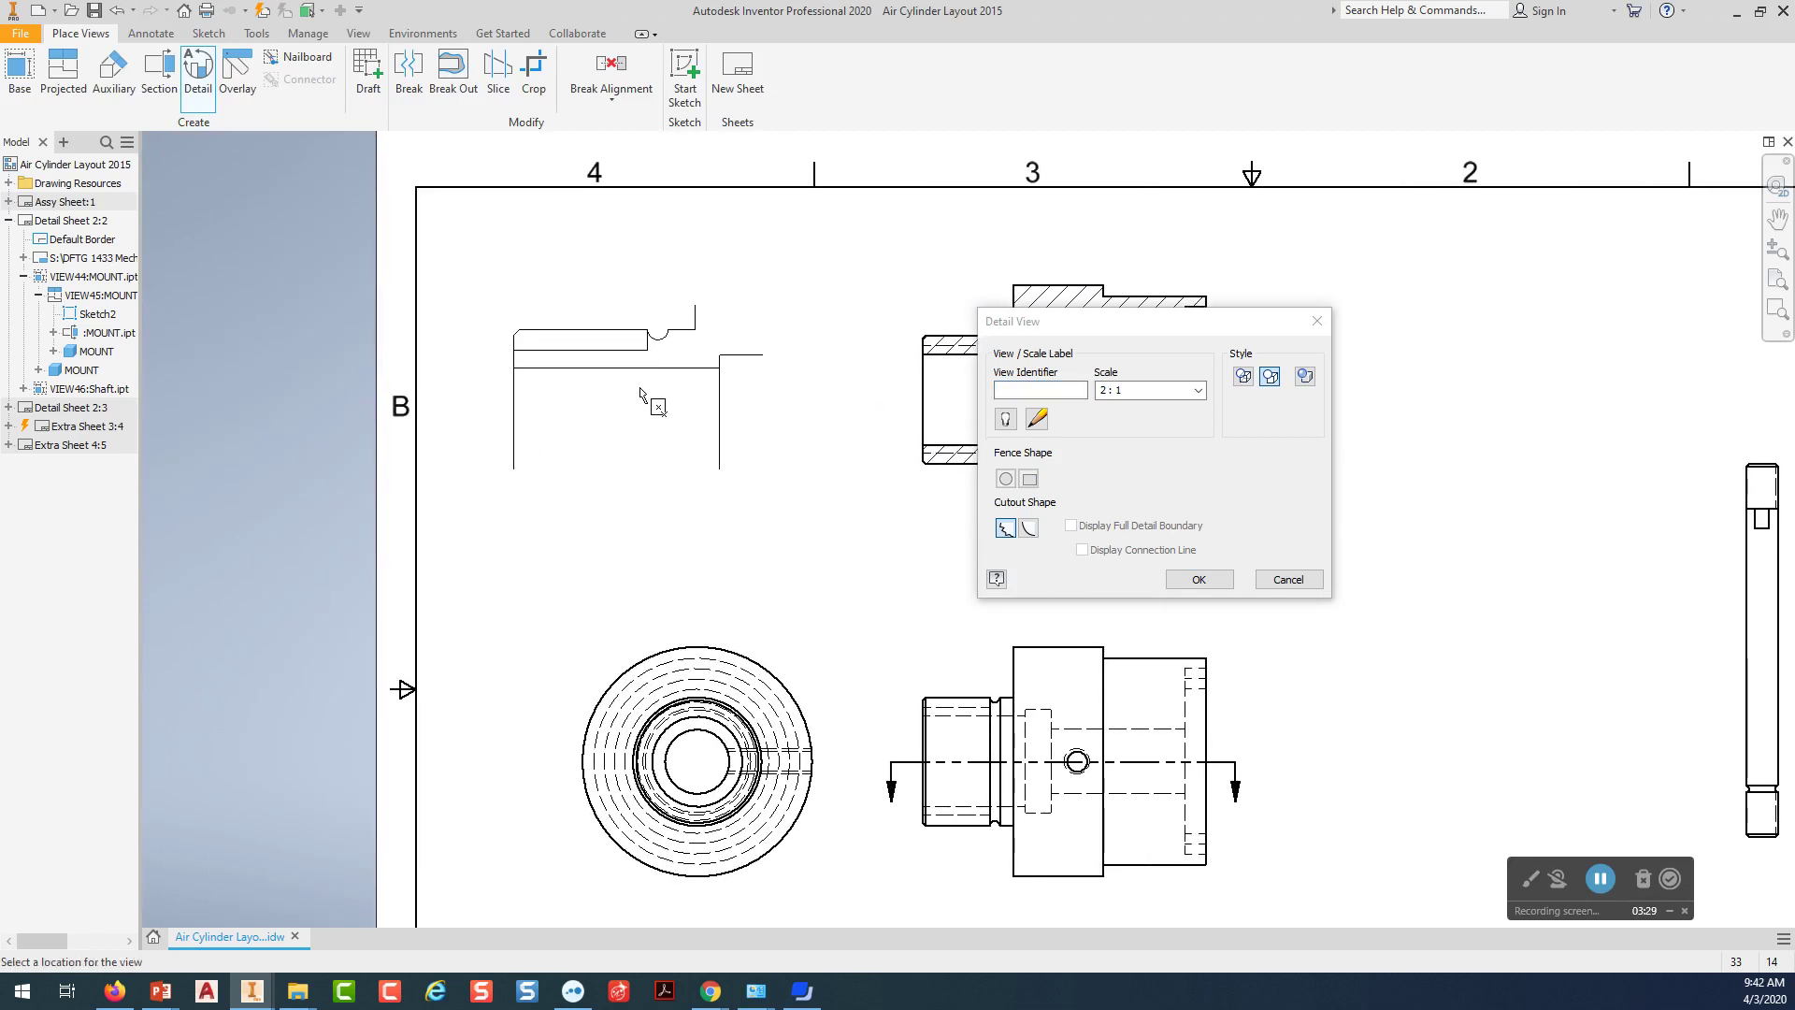
click(639, 387)
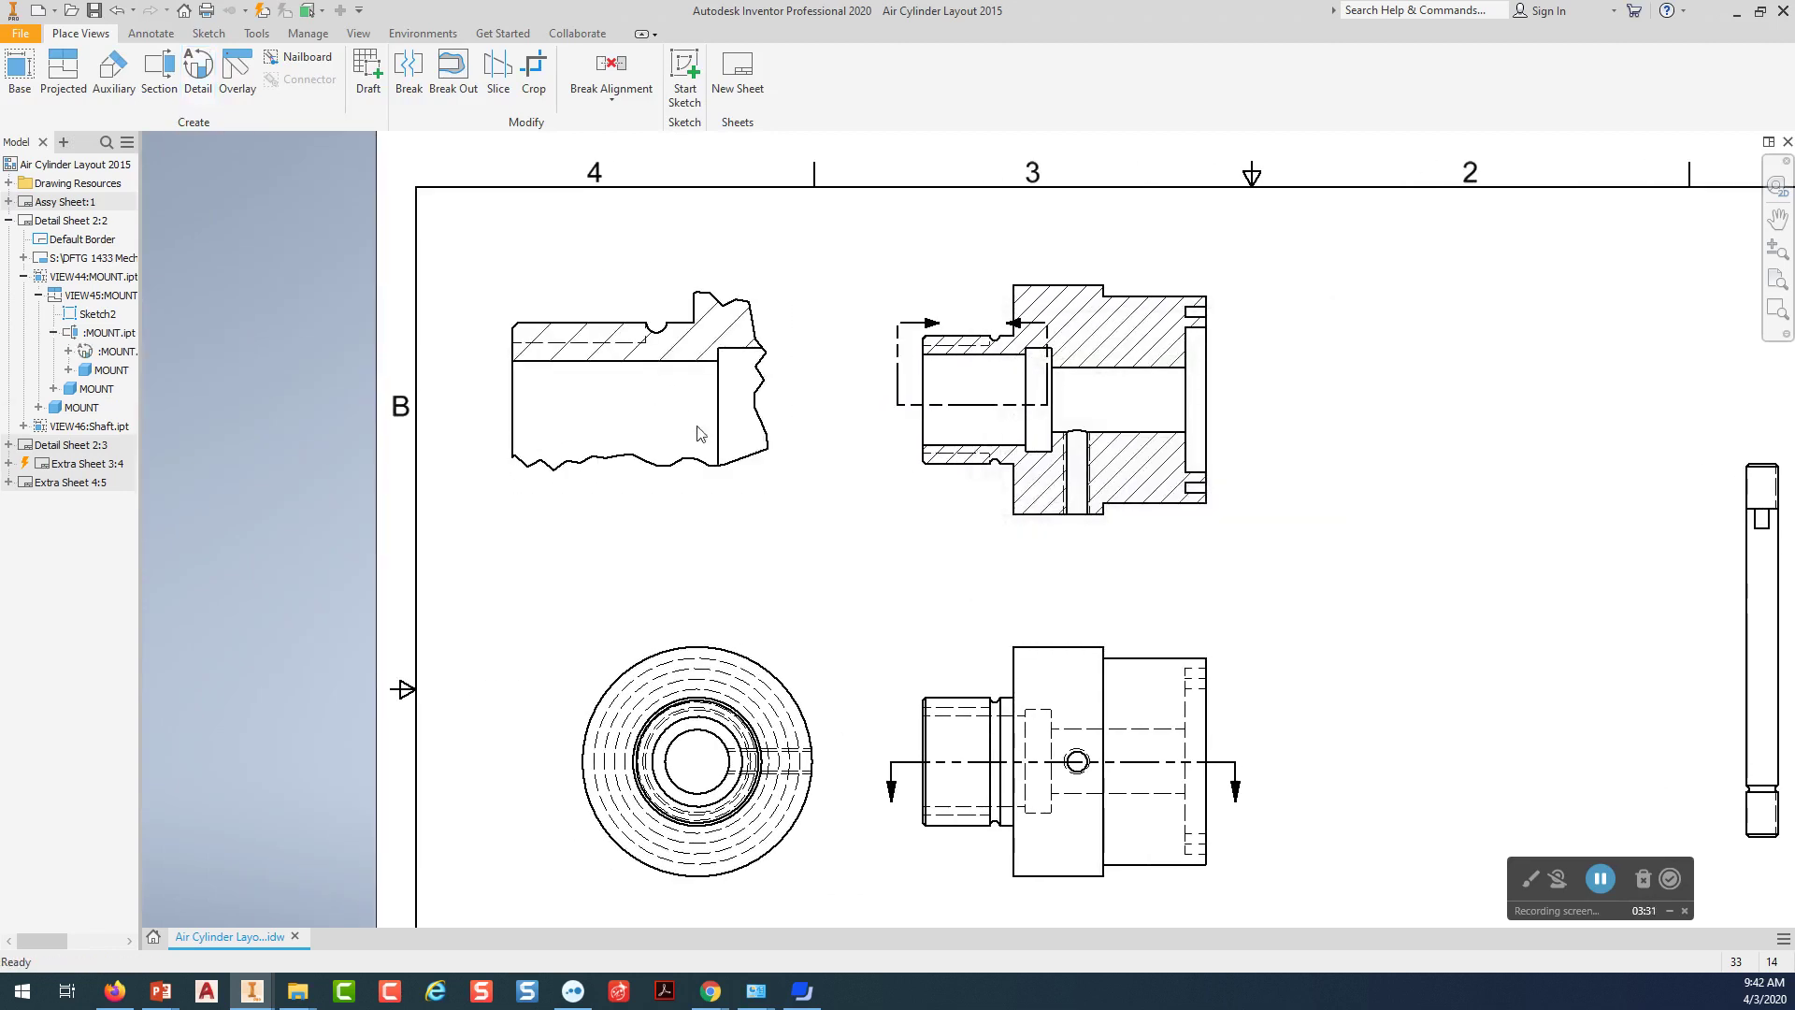
Move and shrink the detail boundary's centre and corner grips tightly around the mount's notch.
middle_drag(823, 460, 755, 470)
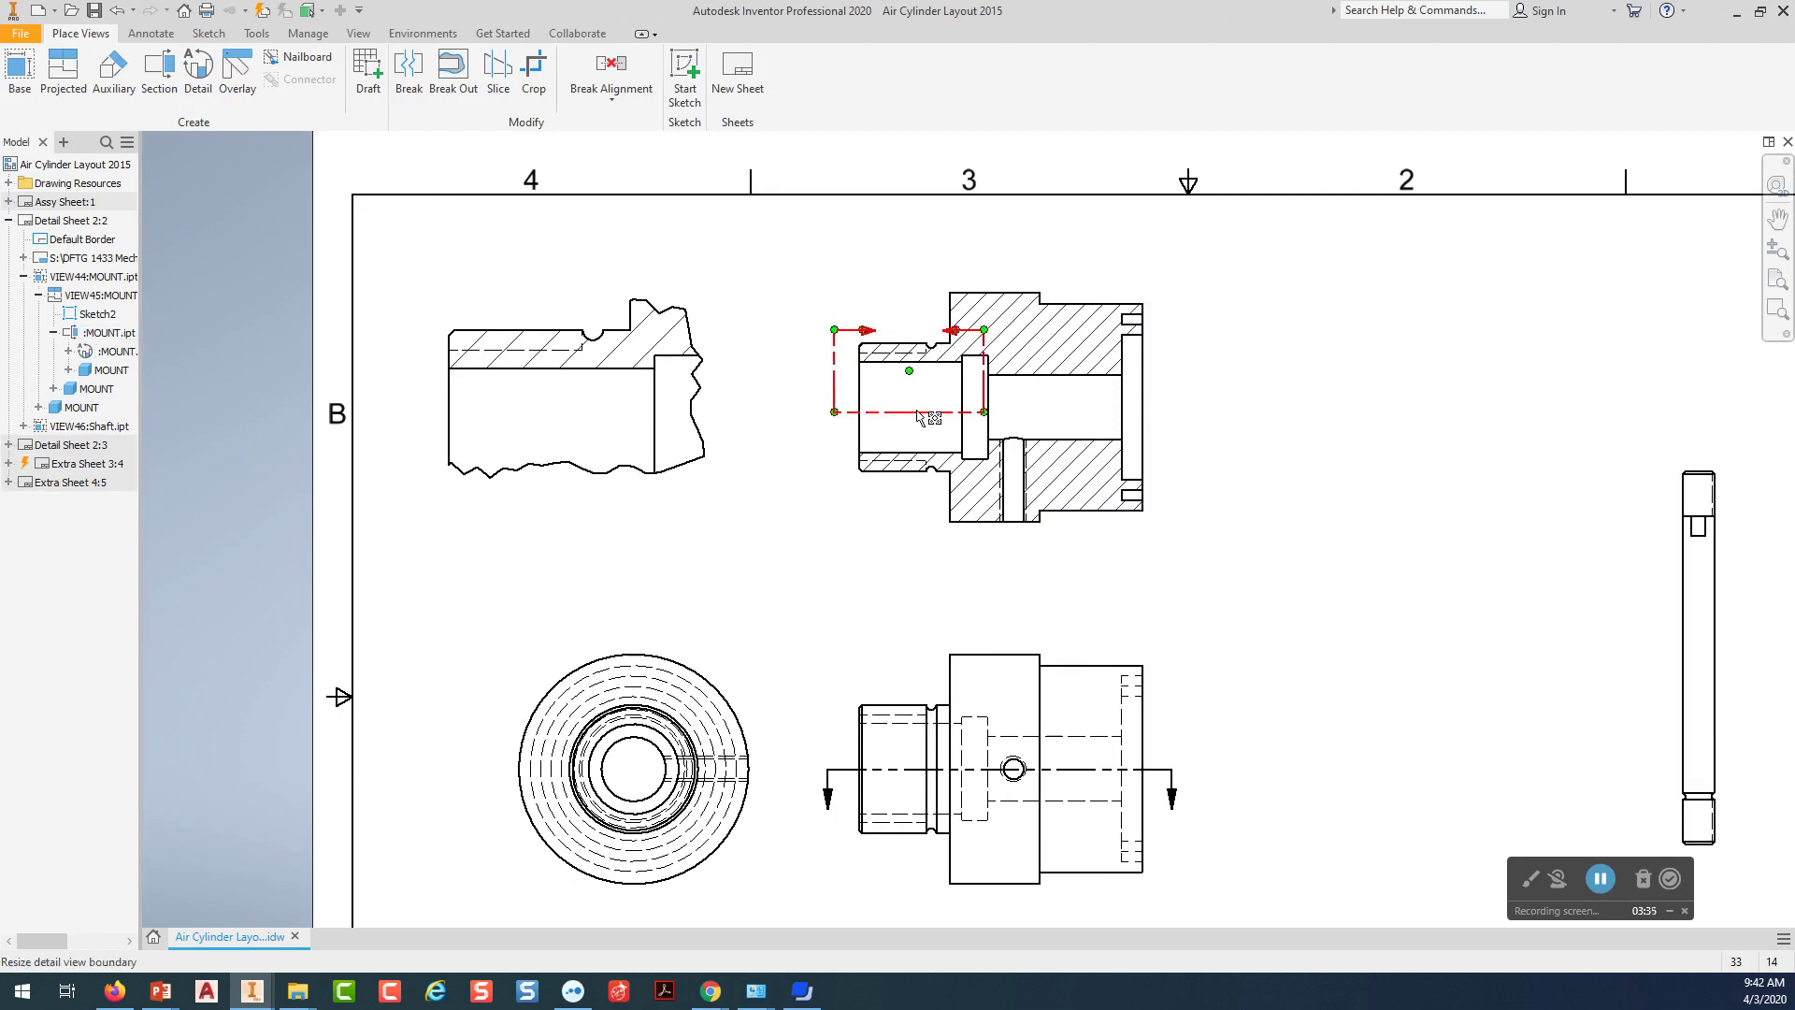
click(837, 409)
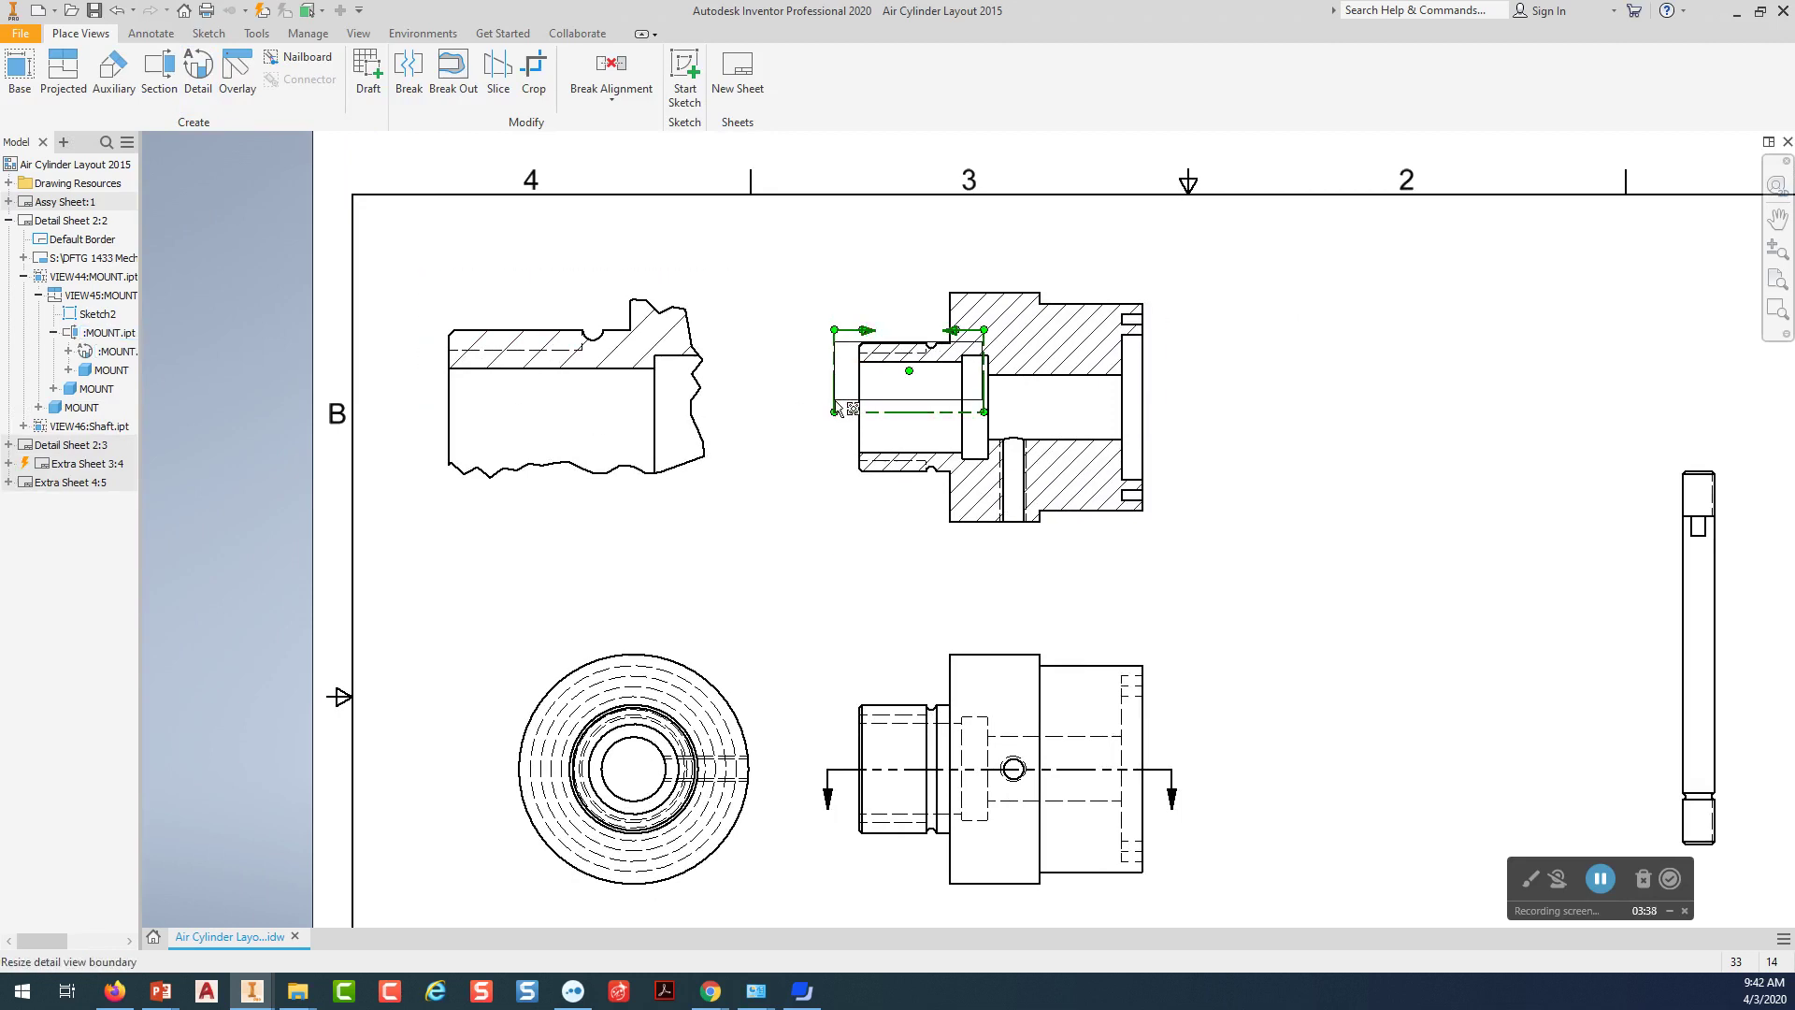
drag(837, 409, 835, 393)
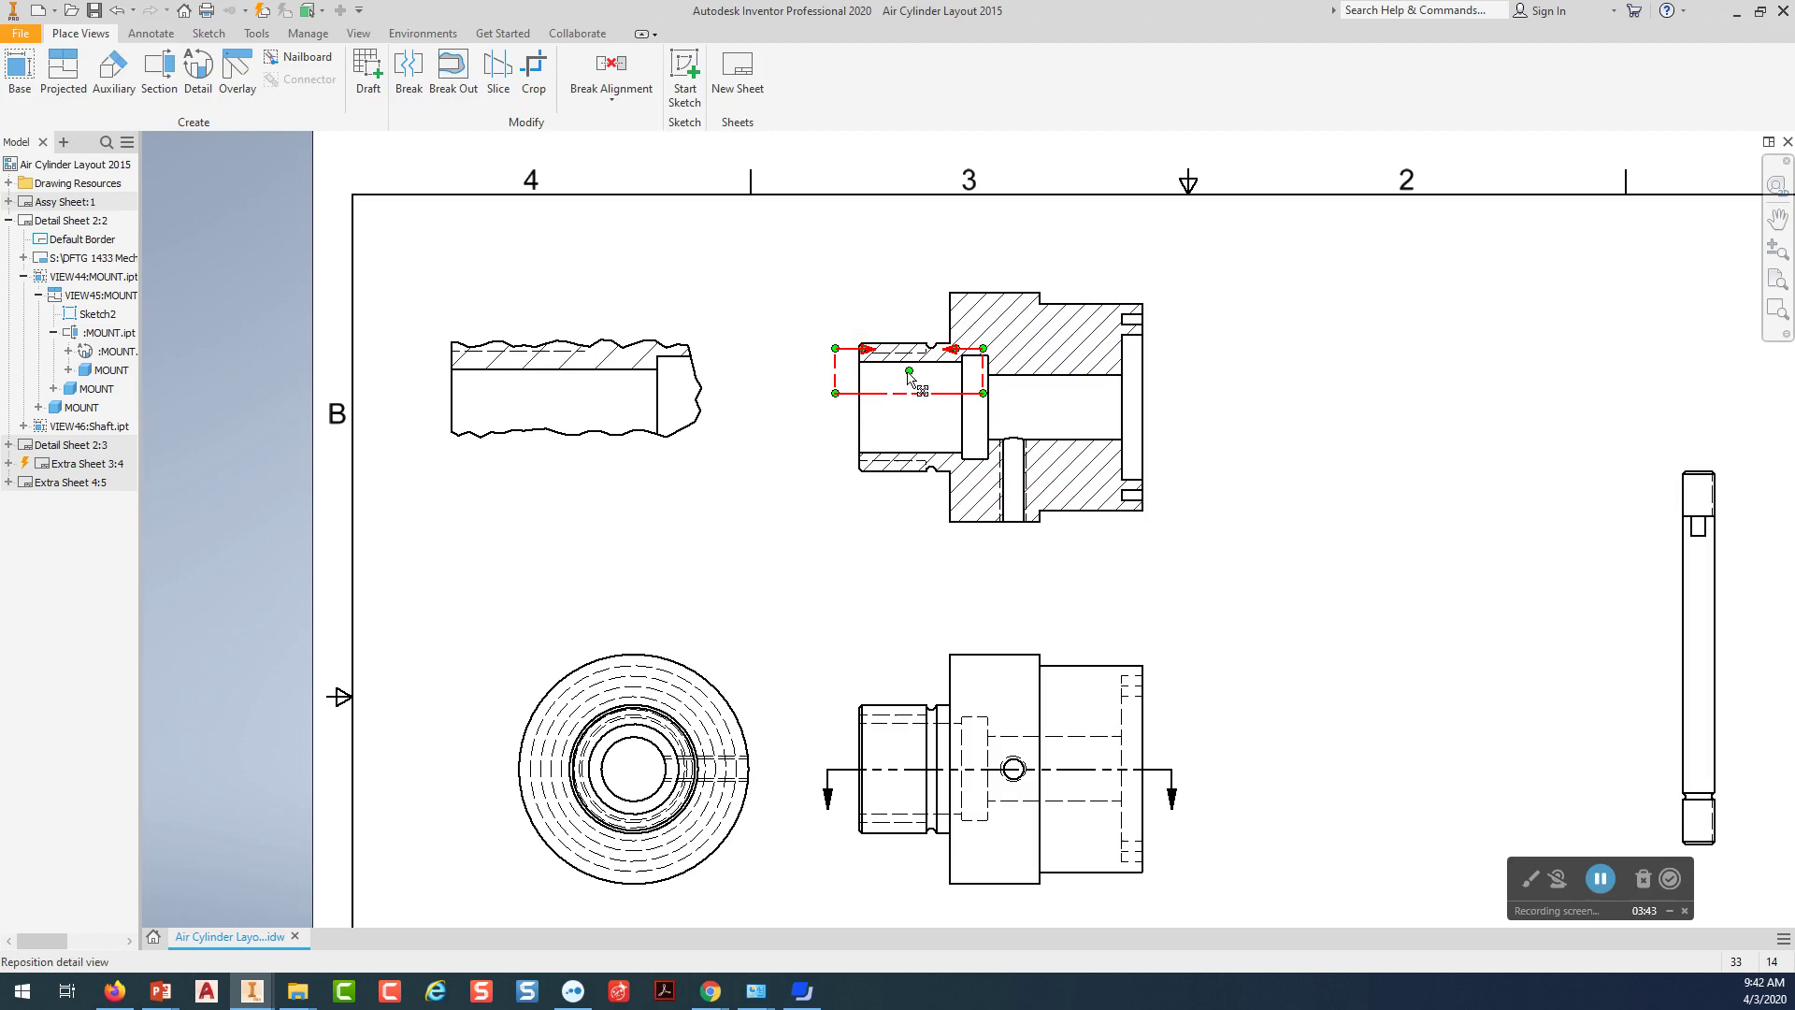
drag(908, 373, 907, 354)
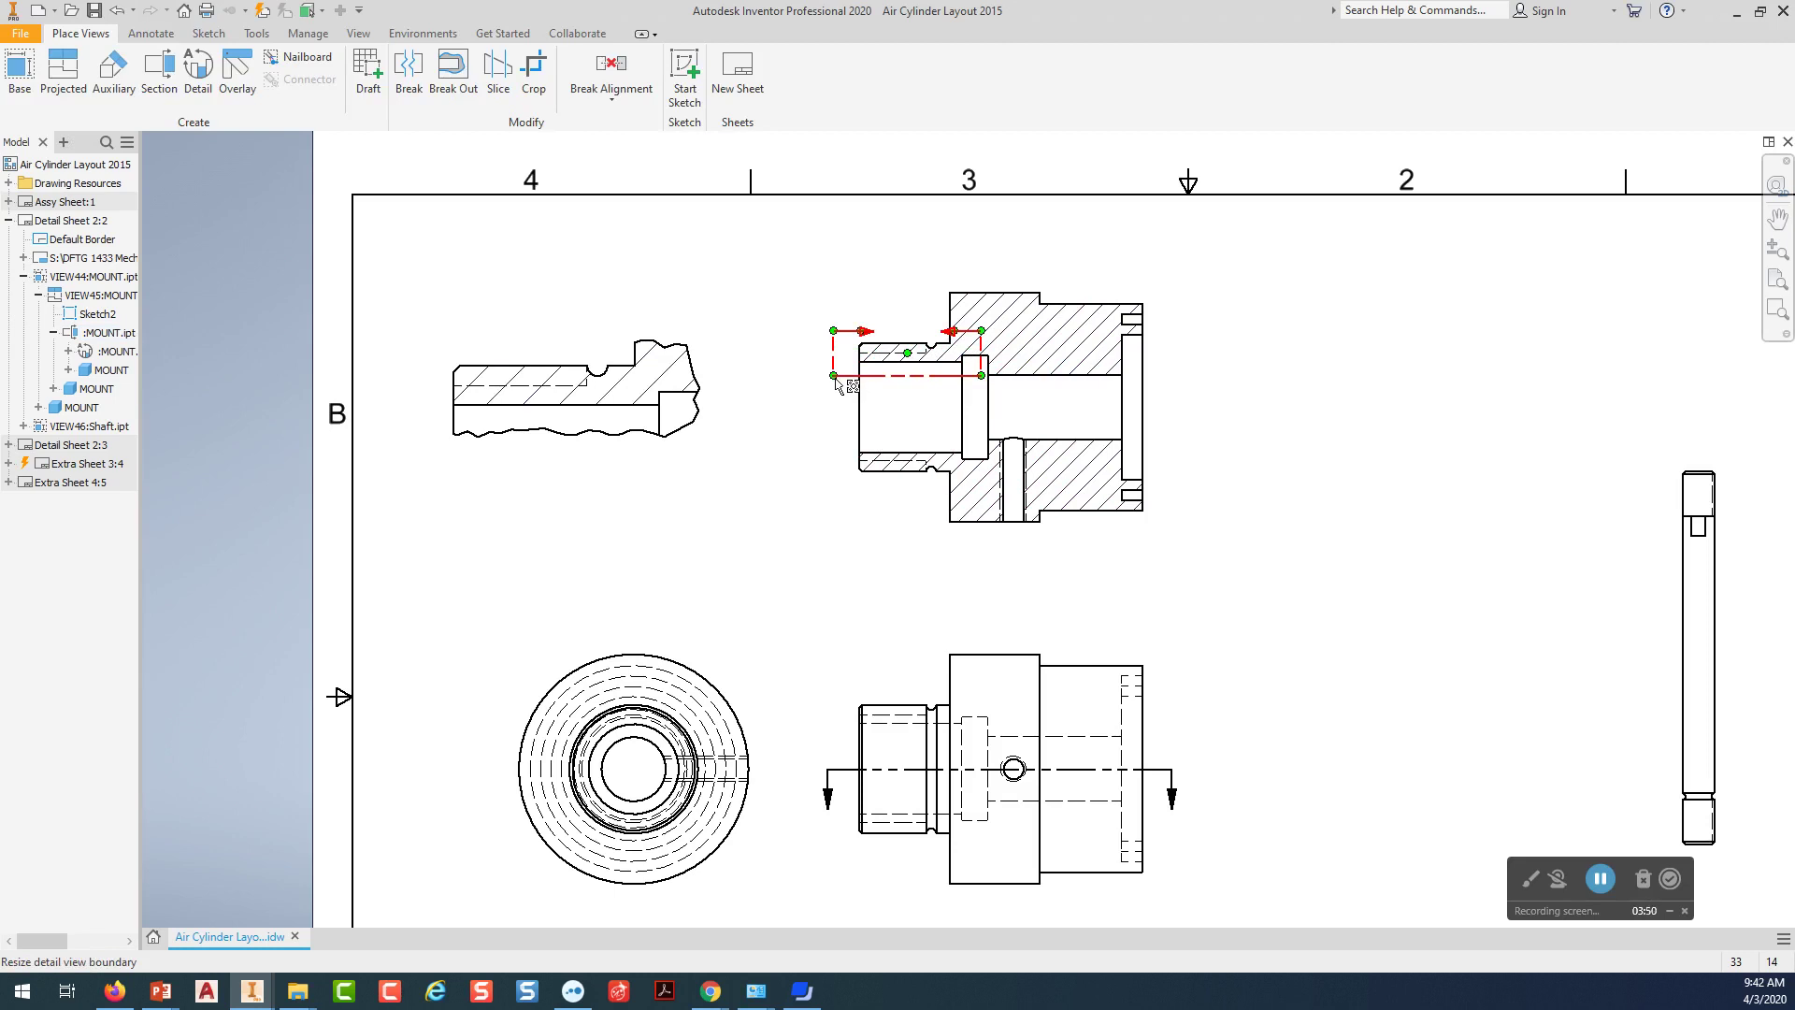
drag(836, 378, 826, 398)
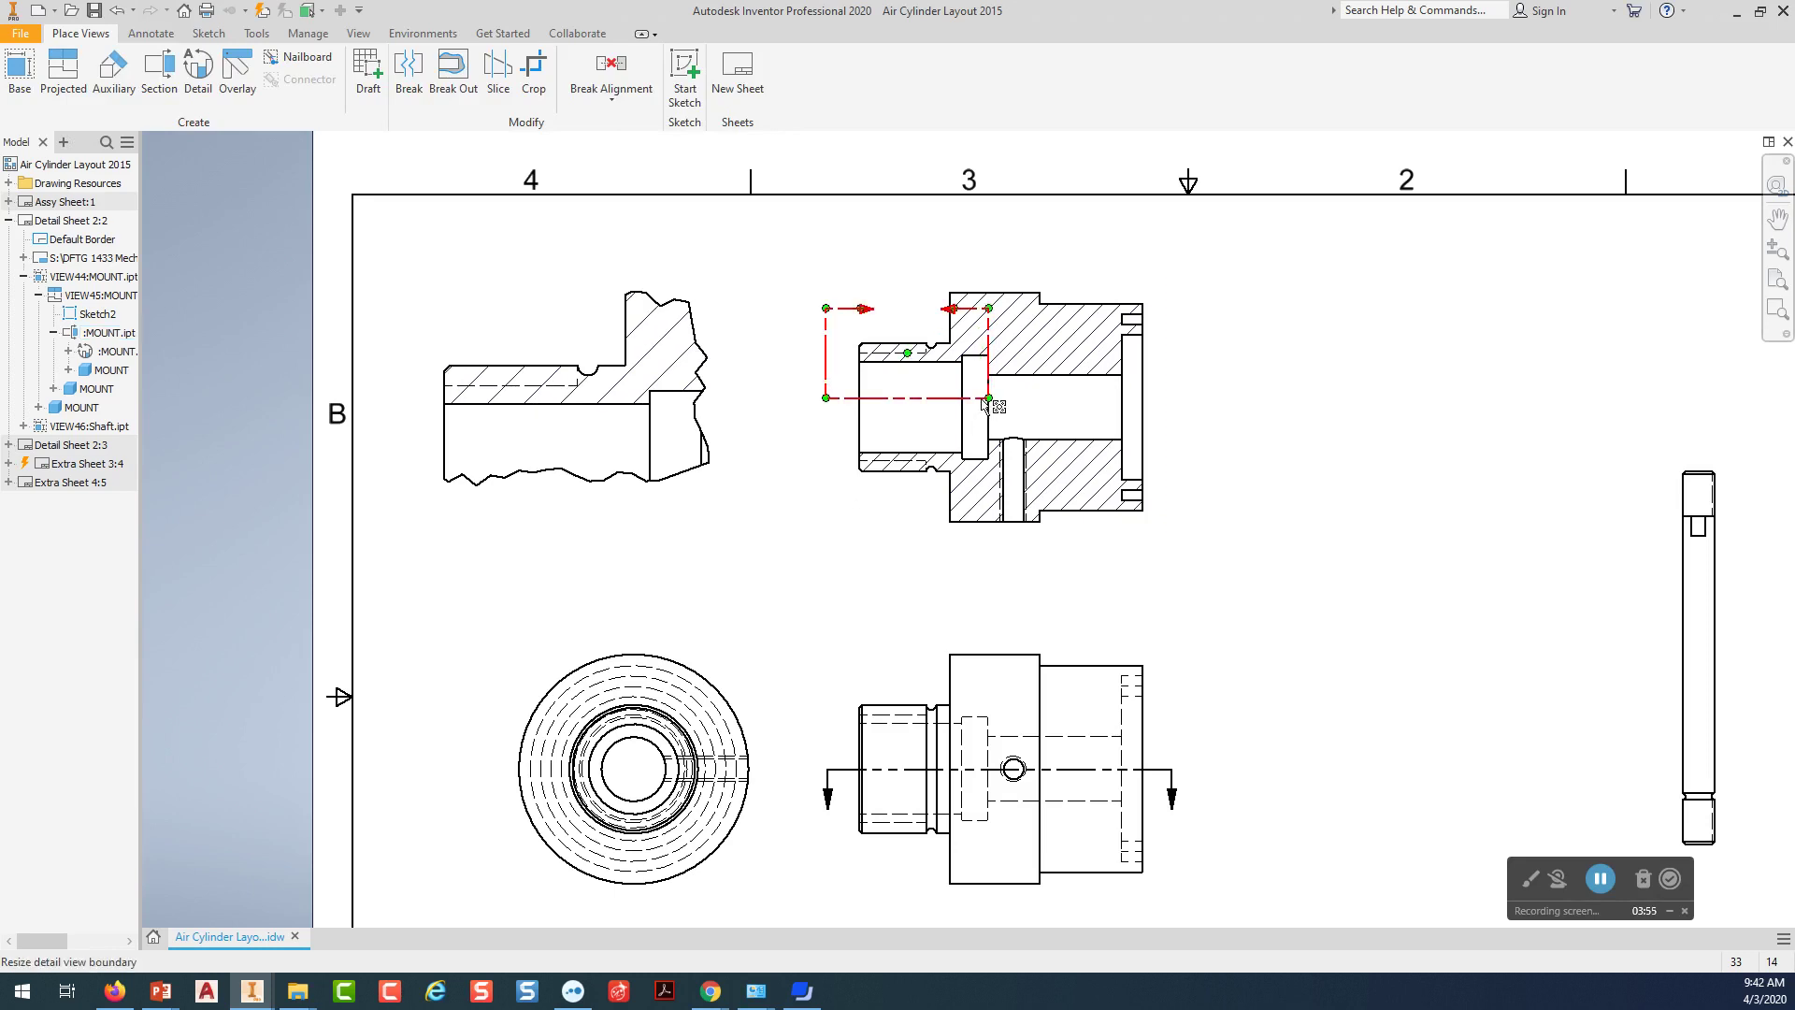
drag(991, 401, 982, 391)
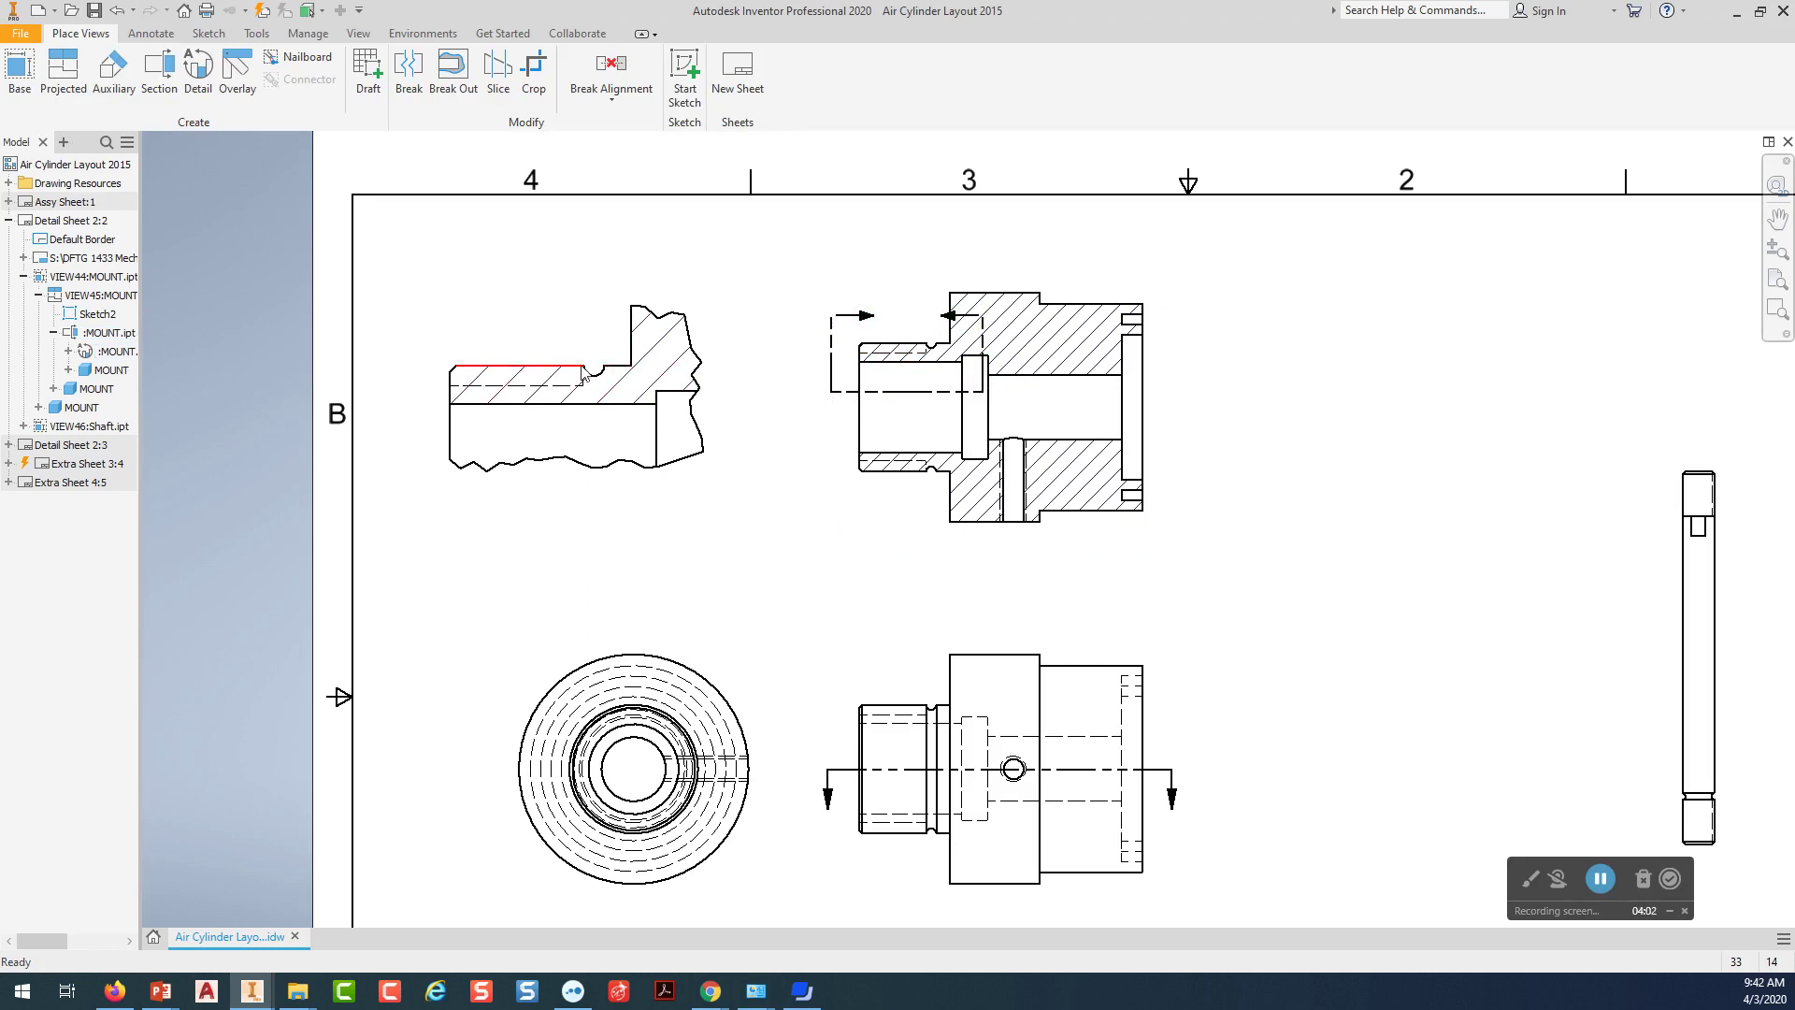
Check Detail A and the section view by selecting and clearing each in turn.
click(597, 376)
click(753, 334)
click(913, 458)
key(Escape)
click(640, 426)
key(Escape)
click(685, 514)
click(603, 505)
key(Home)
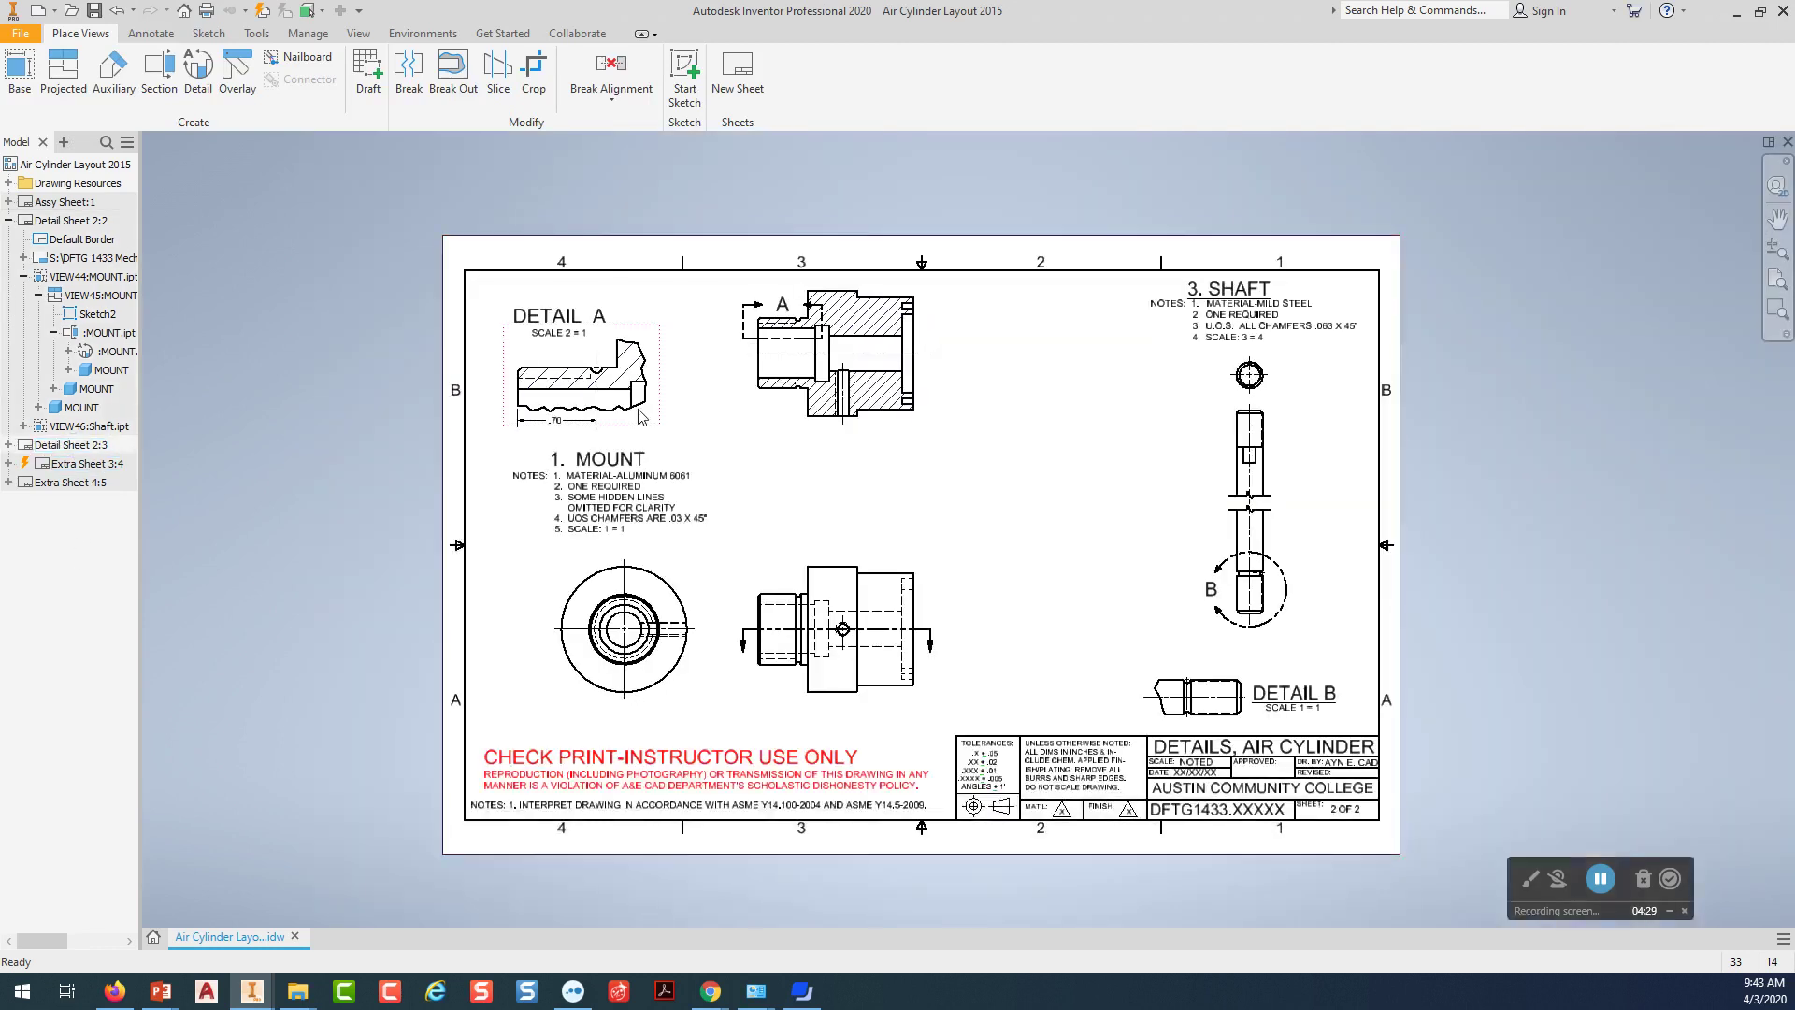
scroll(641, 417, up, 3)
scroll(652, 413, up, 3)
middle_drag(681, 409, 850, 617)
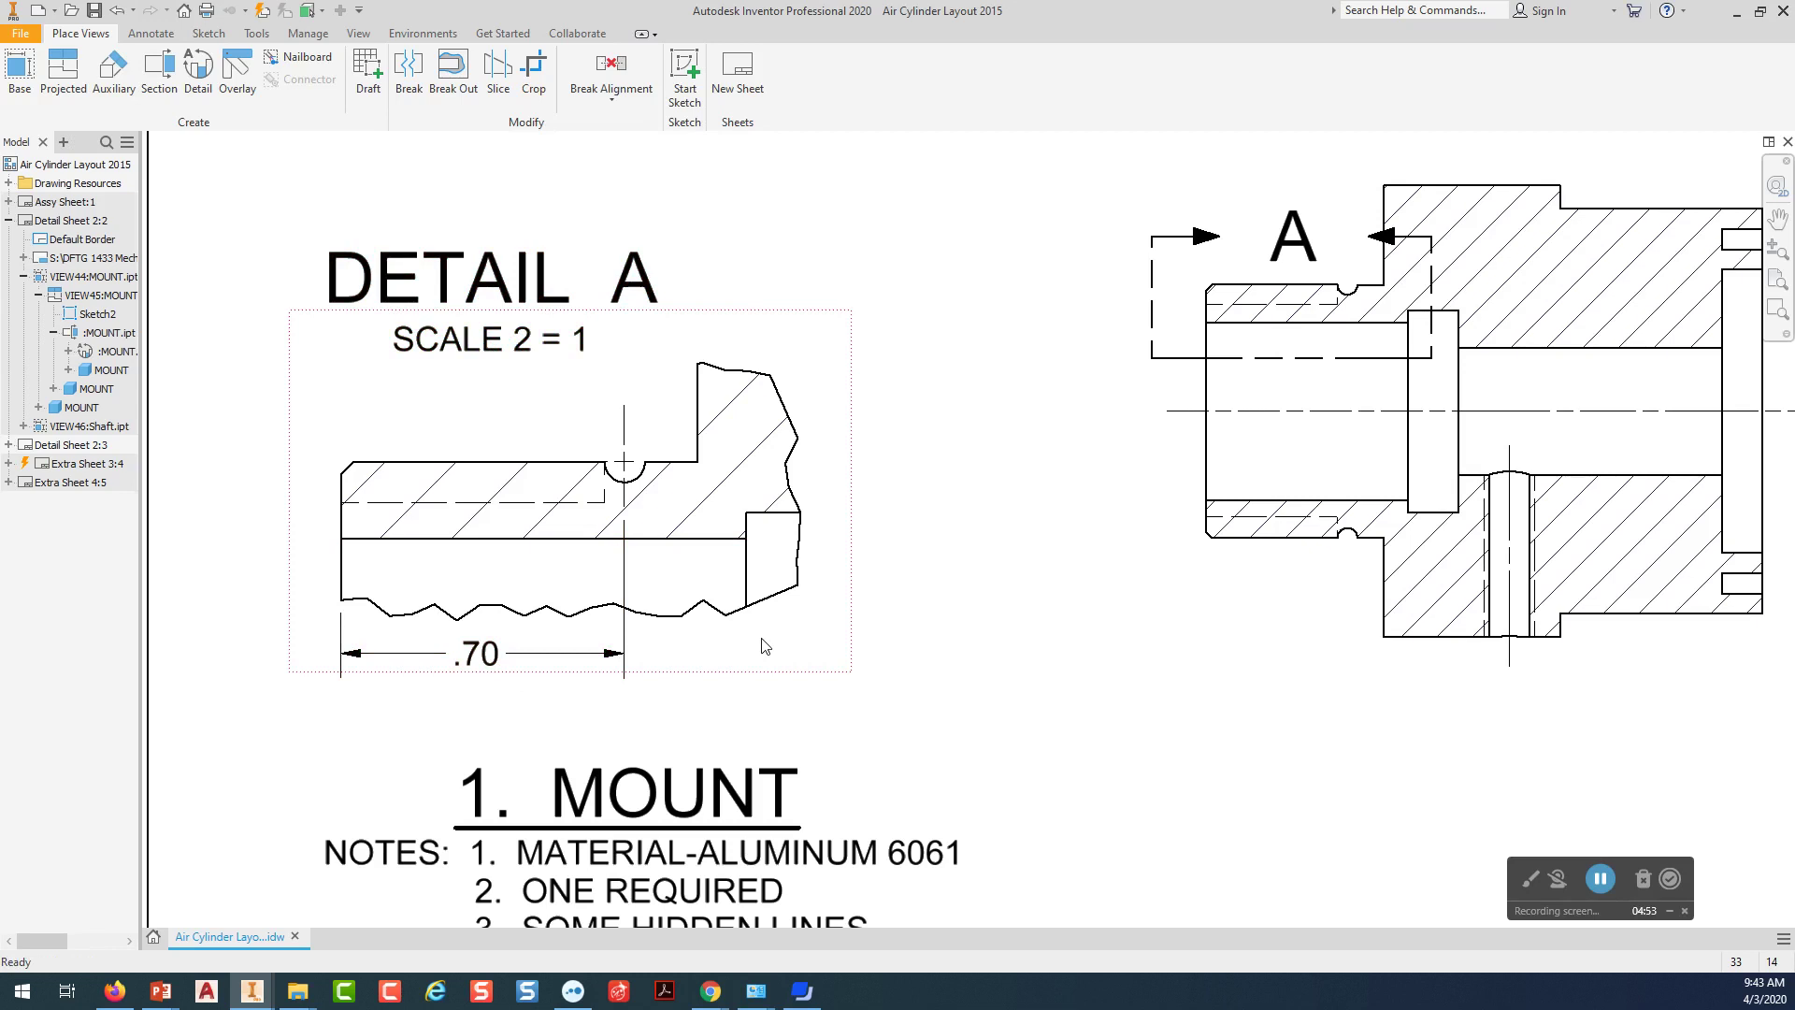
scroll(764, 646, down, 3)
scroll(835, 637, down, 3)
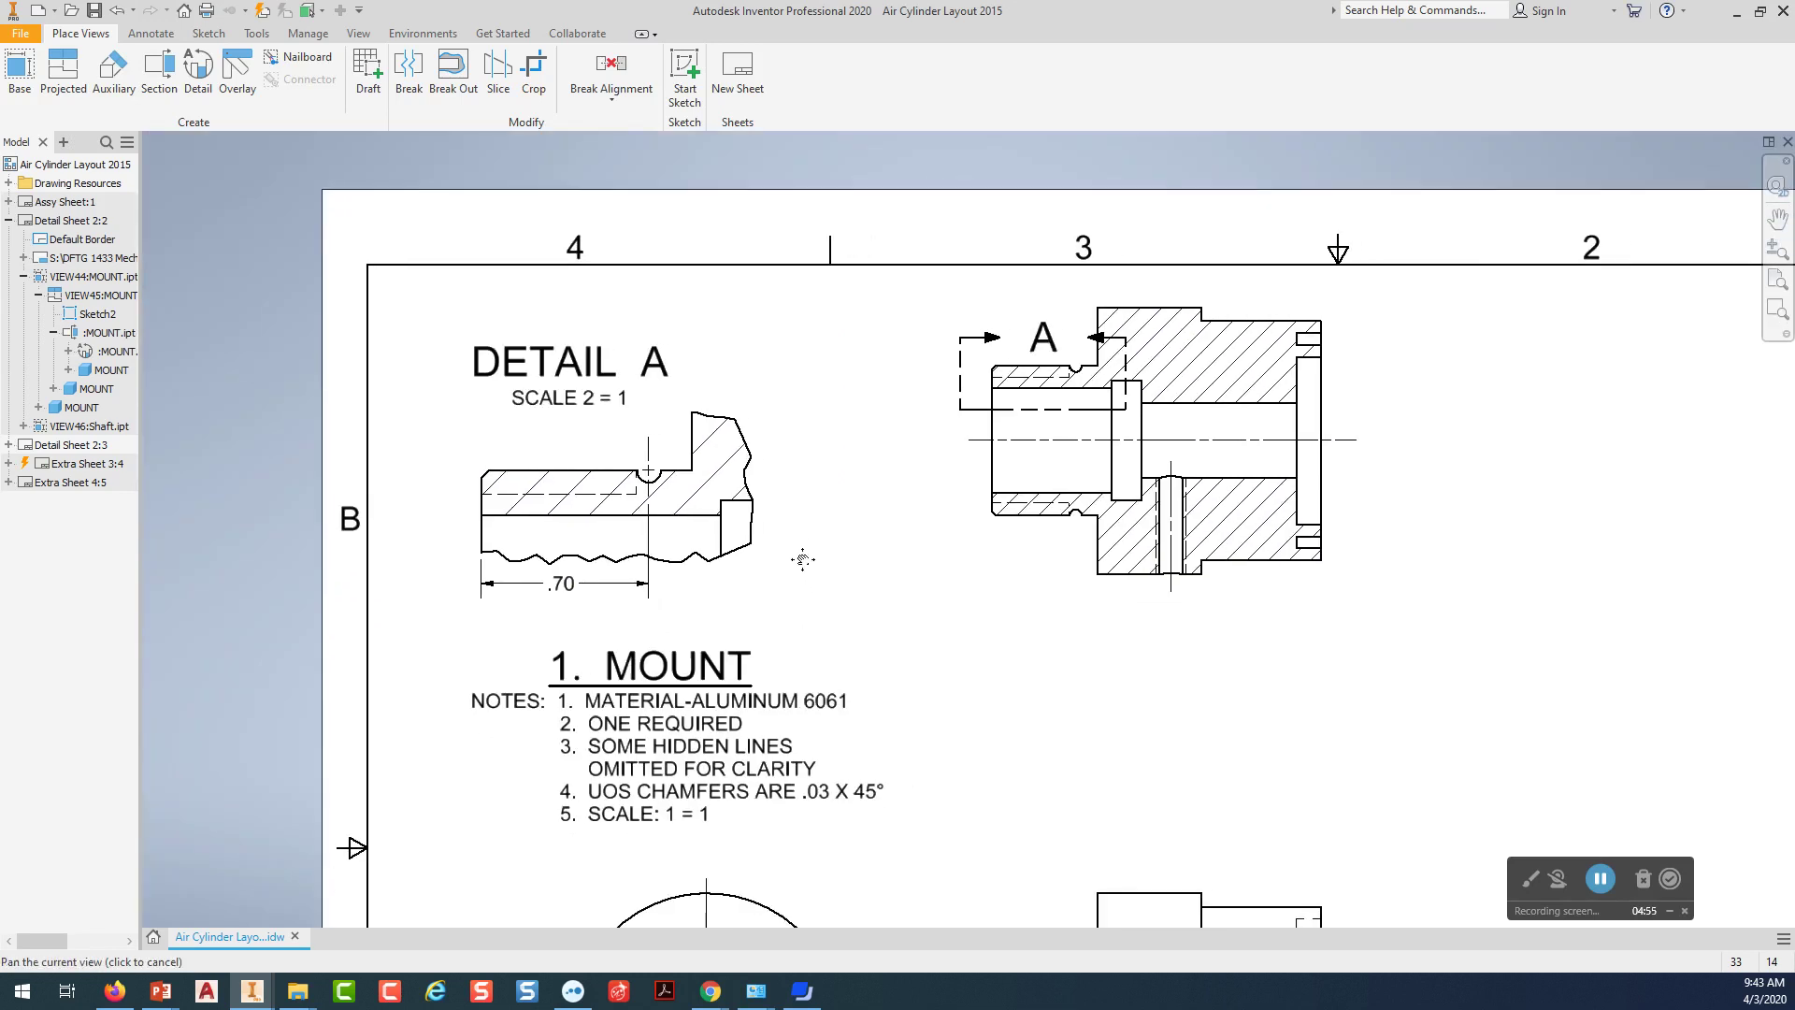
mouse_move(801, 570)
middle_down()
mouse_move(726, 560)
mouse_move(548, 463)
middle_up()
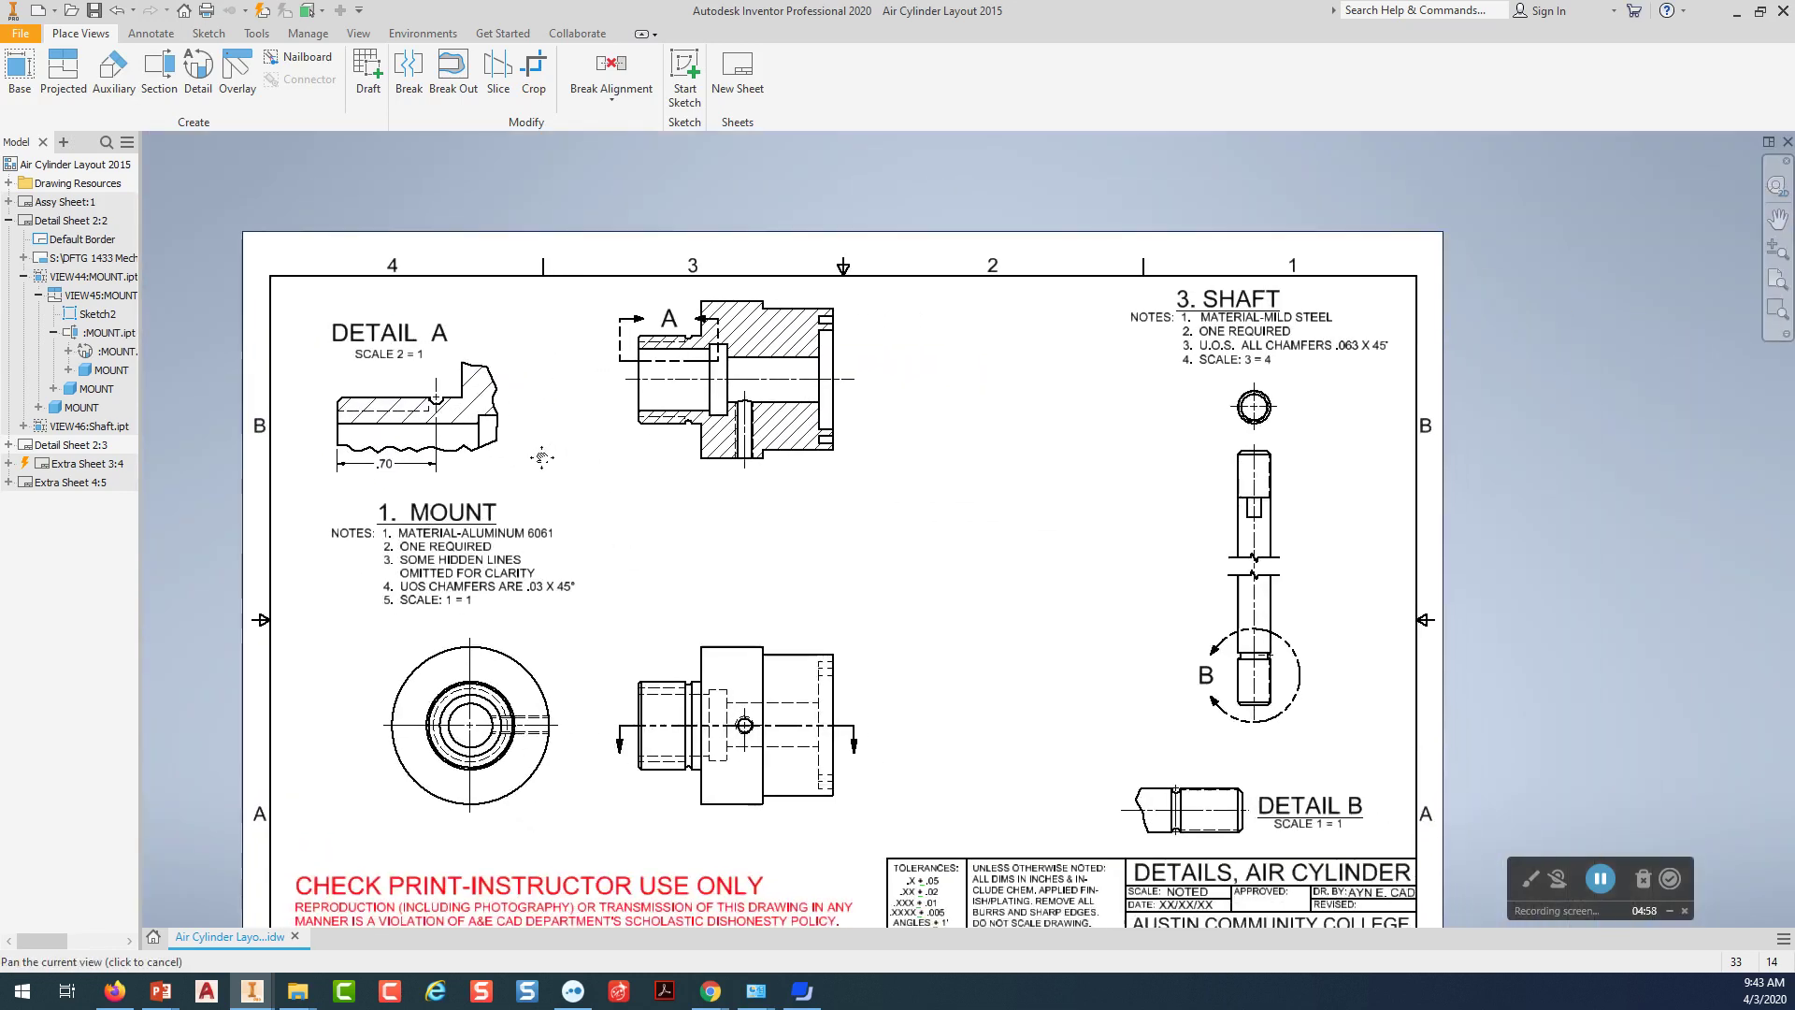
middle_drag(1245, 535, 1164, 499)
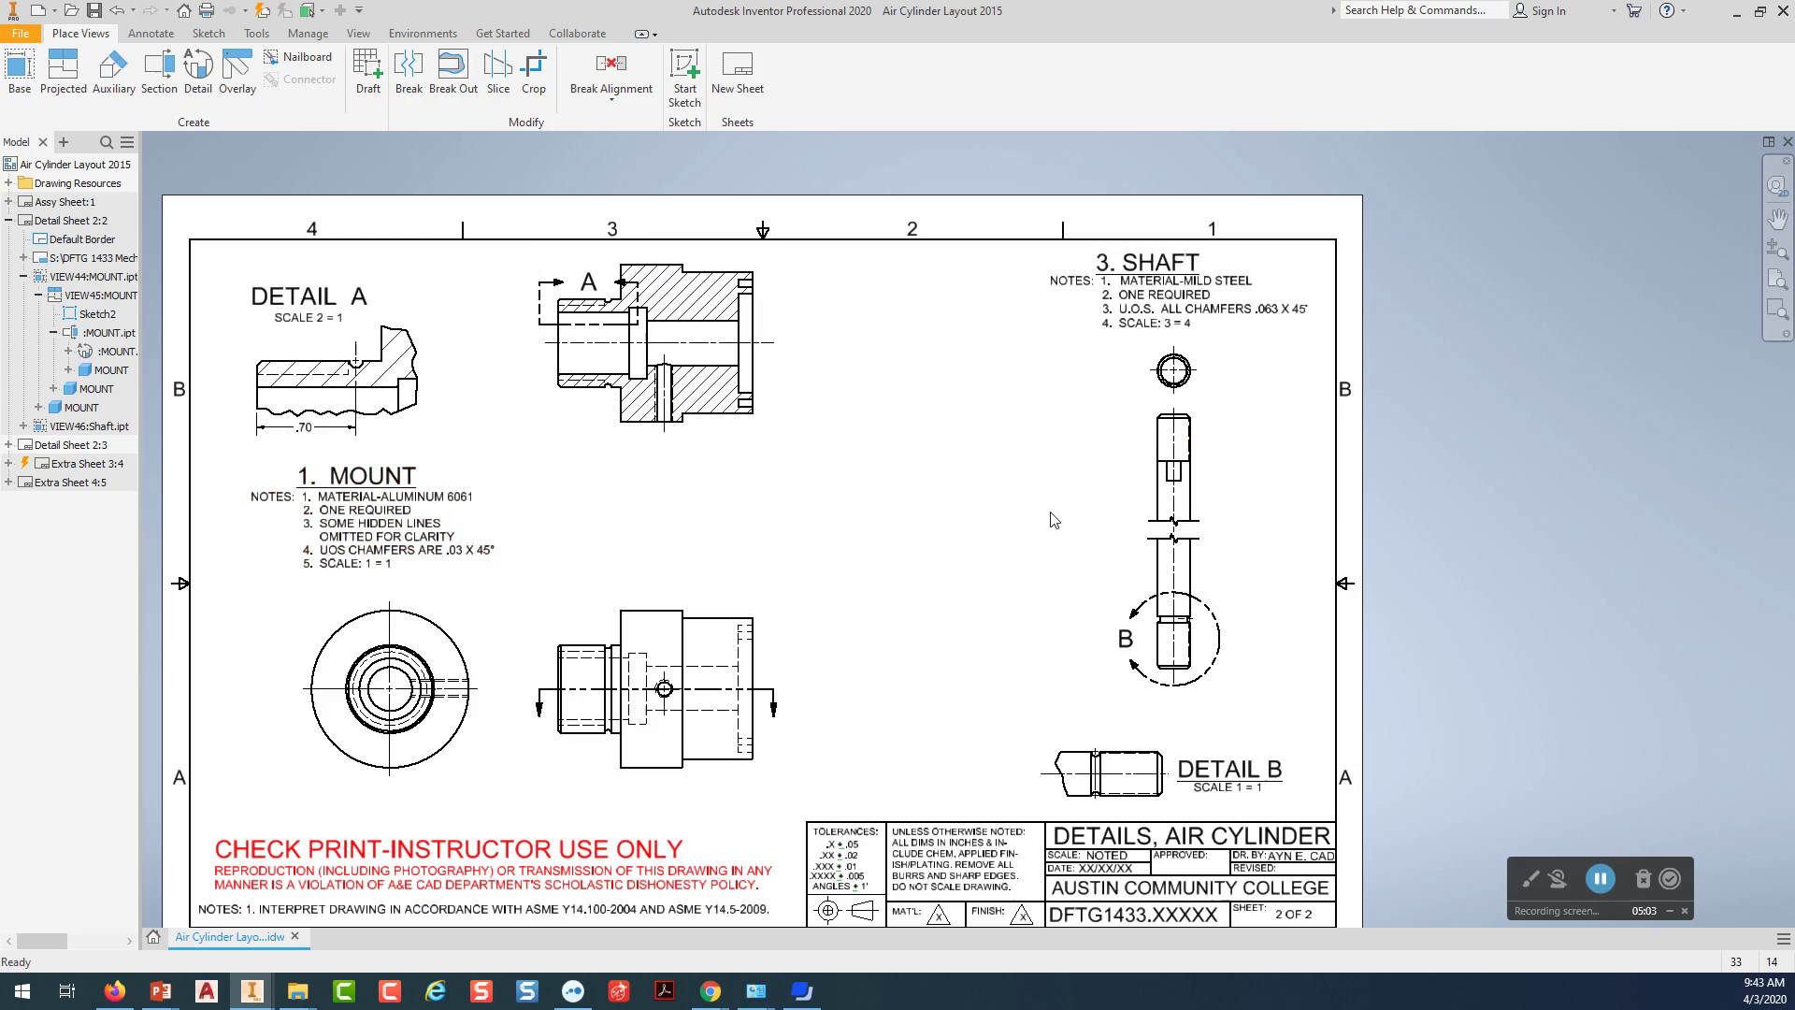
scroll(1214, 513, up, 3)
mouse_move(1247, 517)
middle_down()
mouse_move(895, 396)
mouse_move(867, 624)
middle_up()
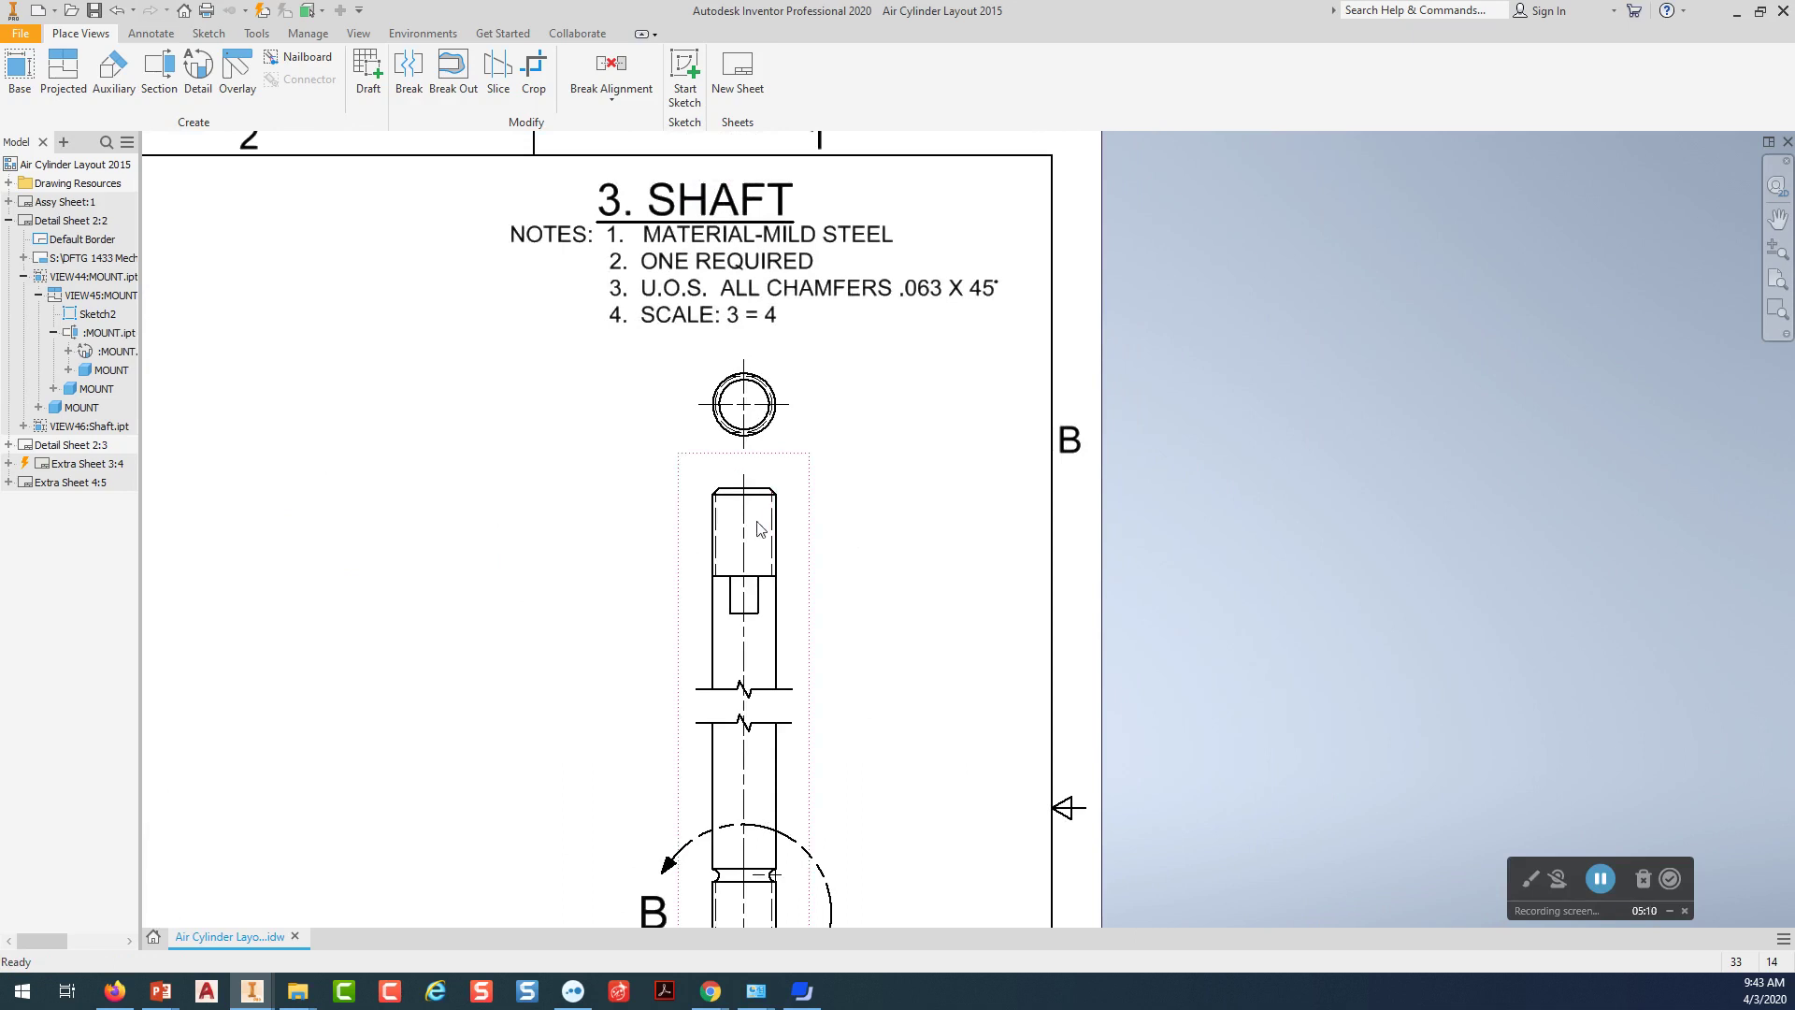
scroll(844, 509, down, 2)
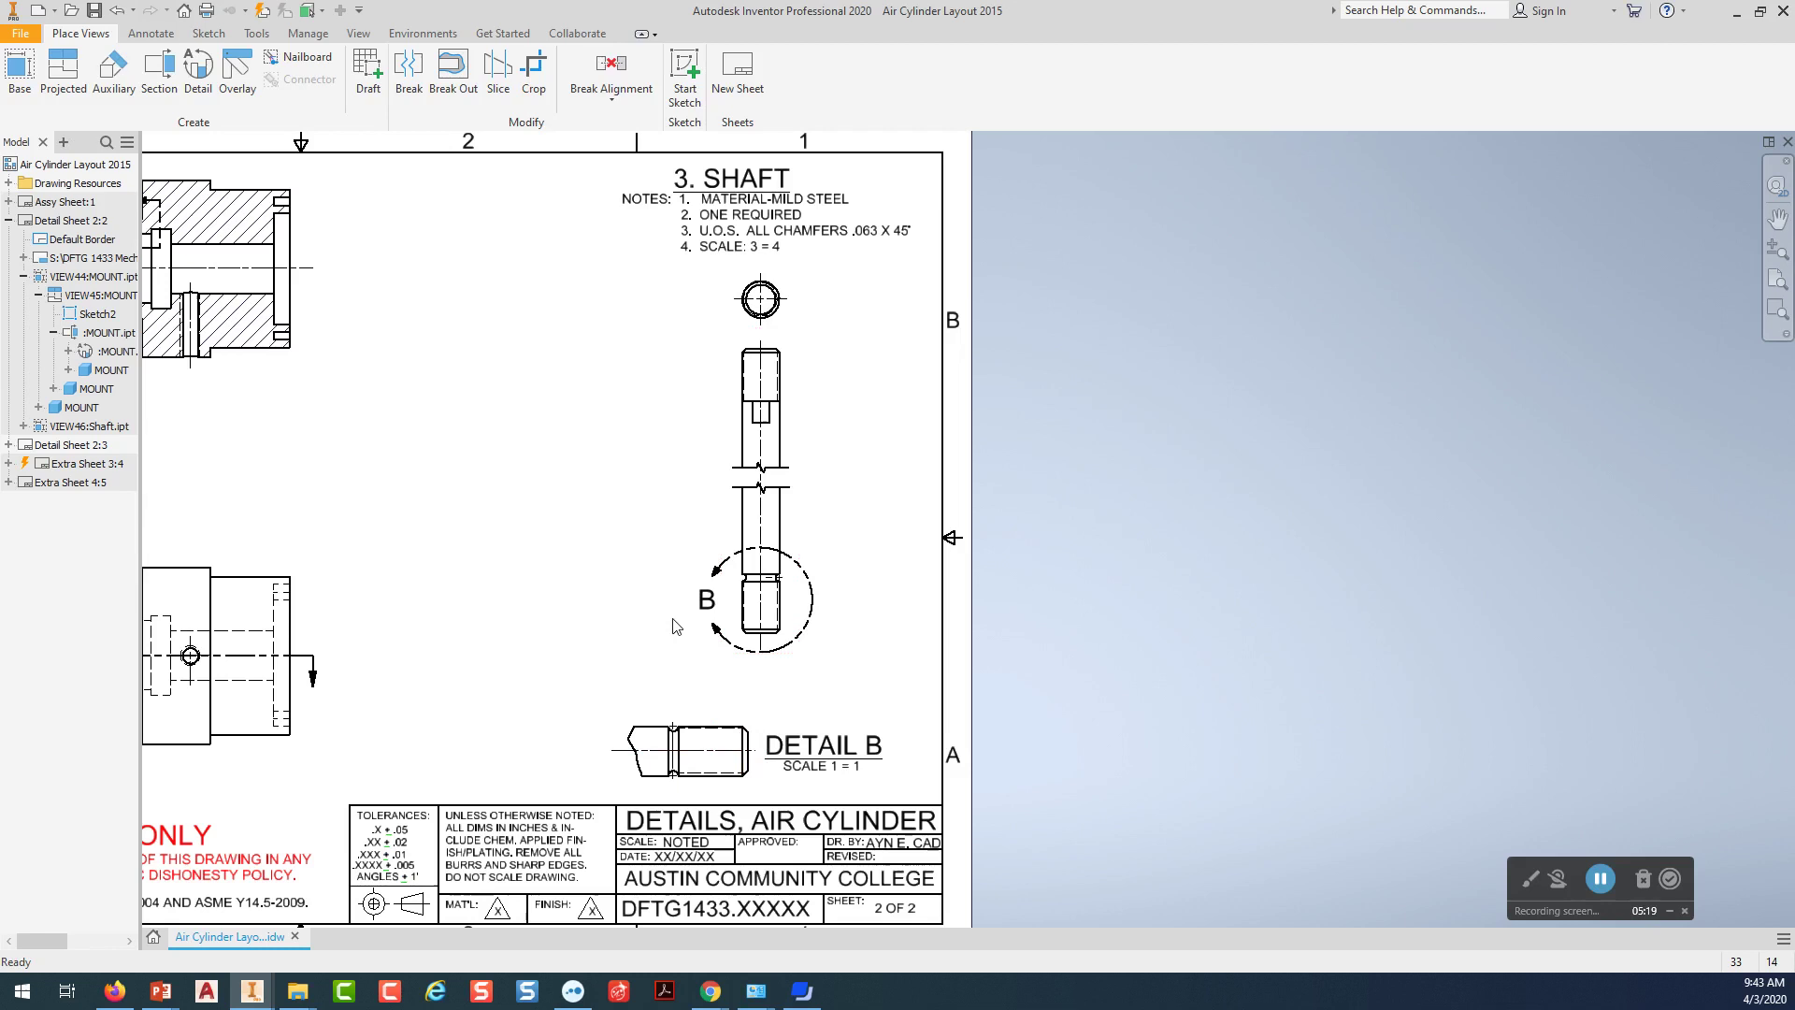
scroll(673, 617, up, 3)
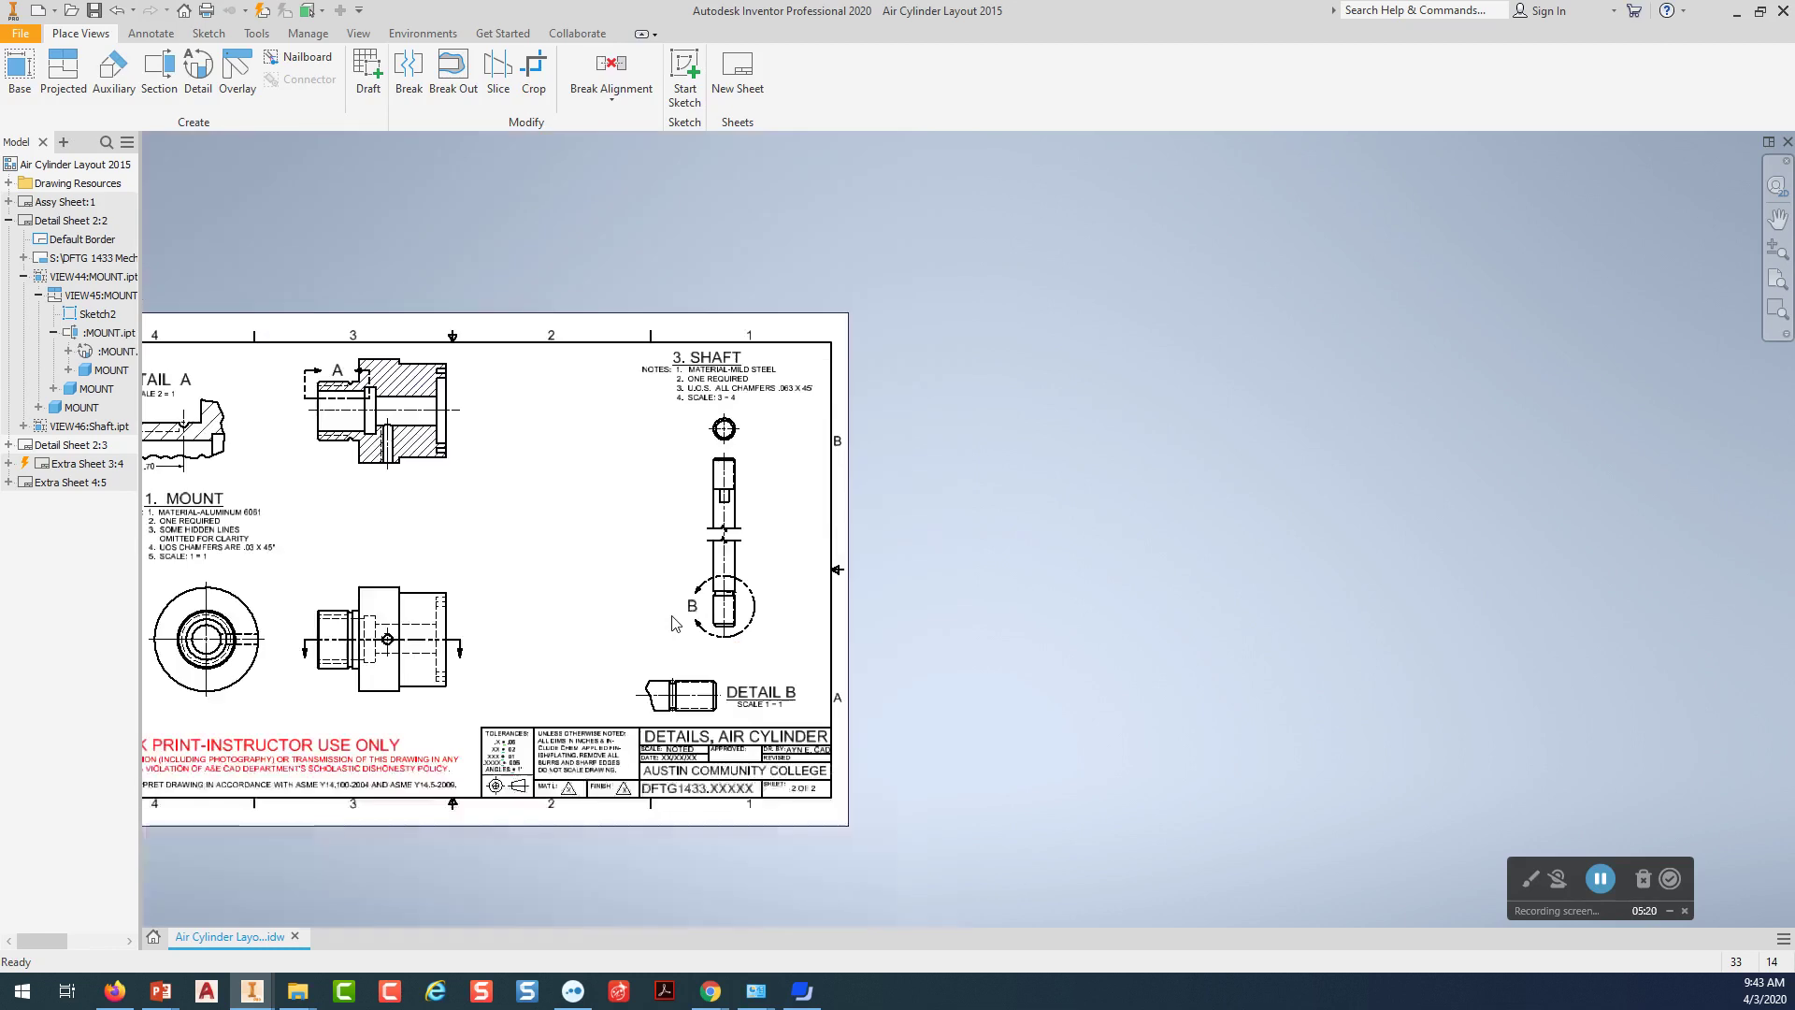
double_click(71, 220)
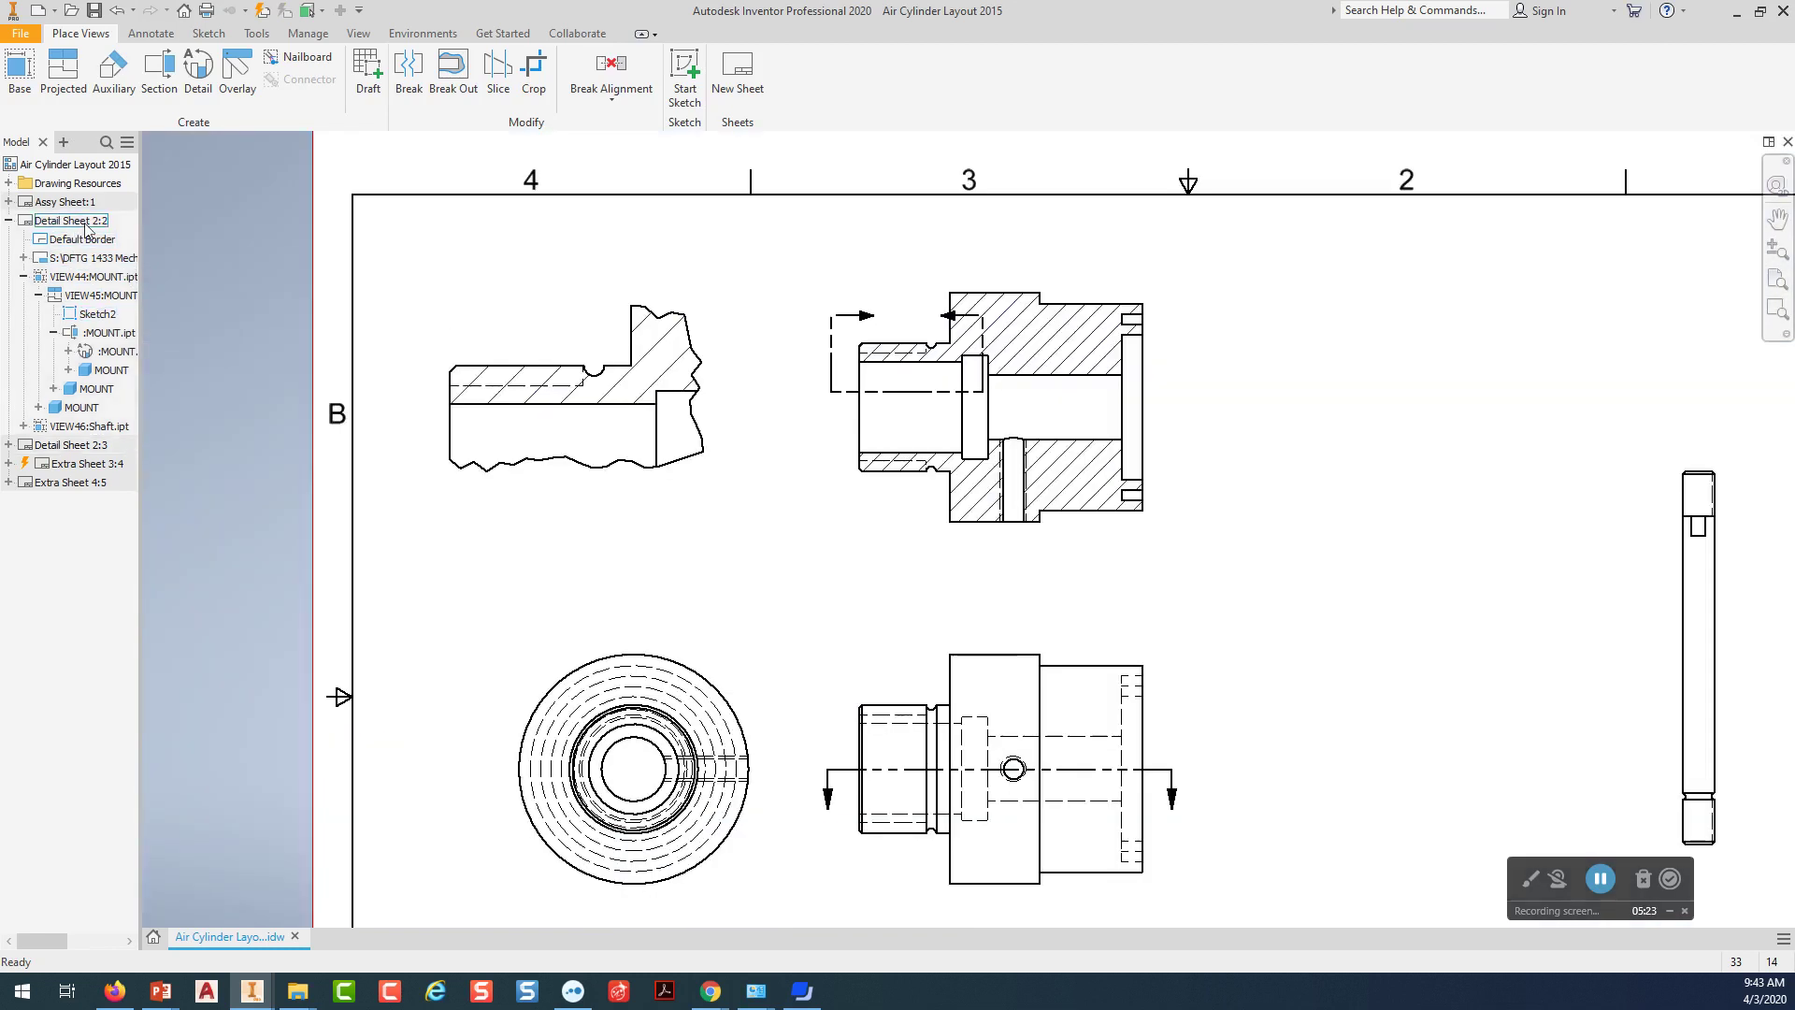
scroll(1227, 542, up, 5)
middle_drag(1246, 529, 810, 514)
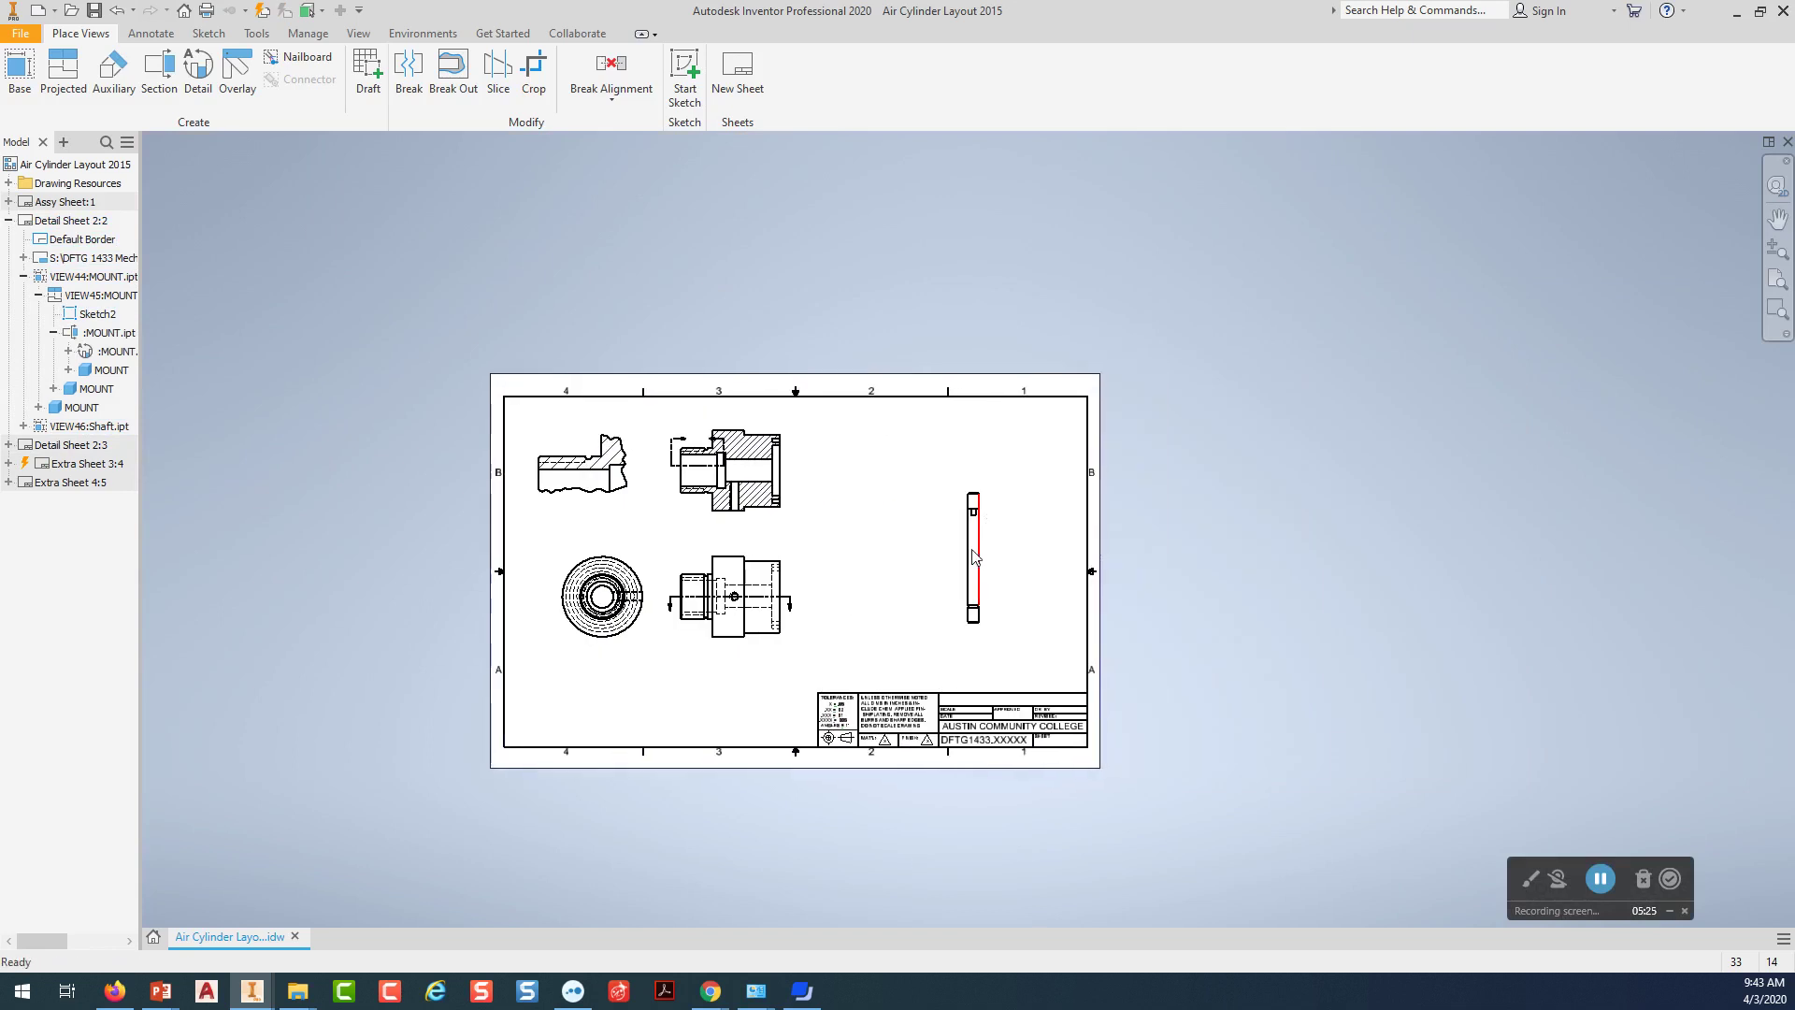
Draw a first section line across the shaft view, then cancel that section attempt.
scroll(966, 554, down, 3)
scroll(972, 556, down, 6)
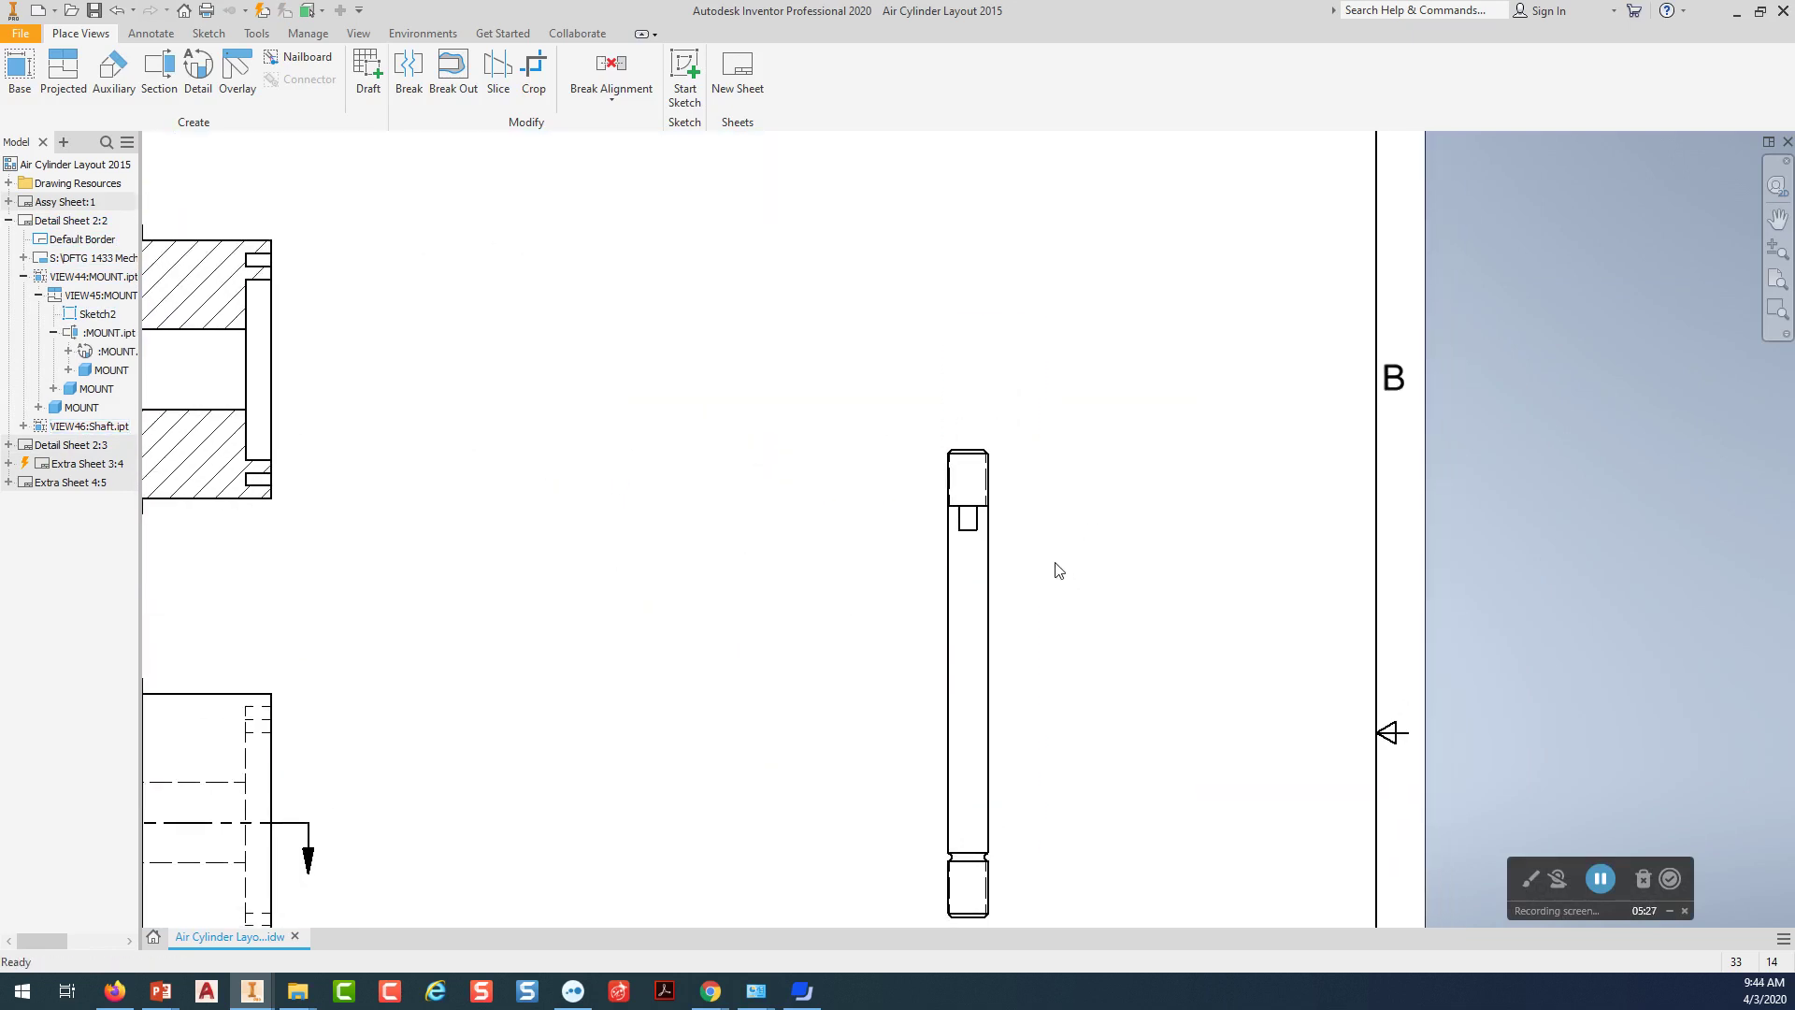
scroll(1006, 497, up, 4)
scroll(994, 533, down, 3)
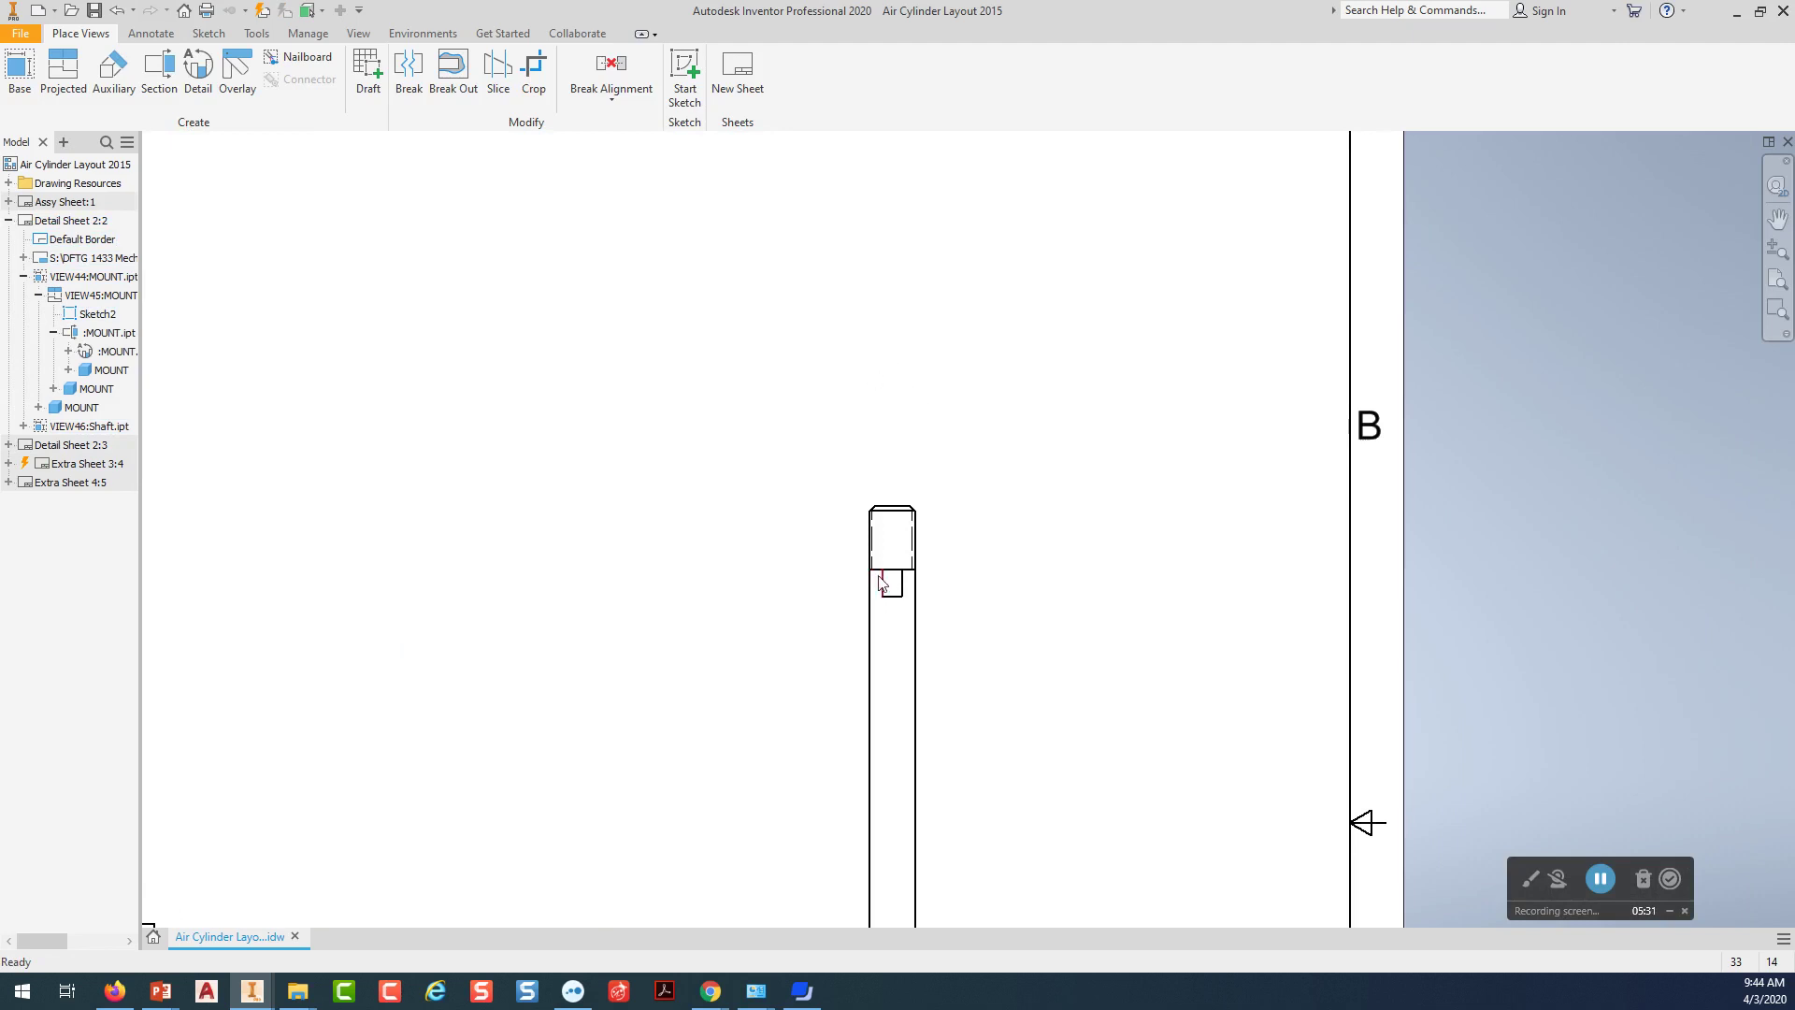
click(880, 583)
key(Escape)
click(159, 73)
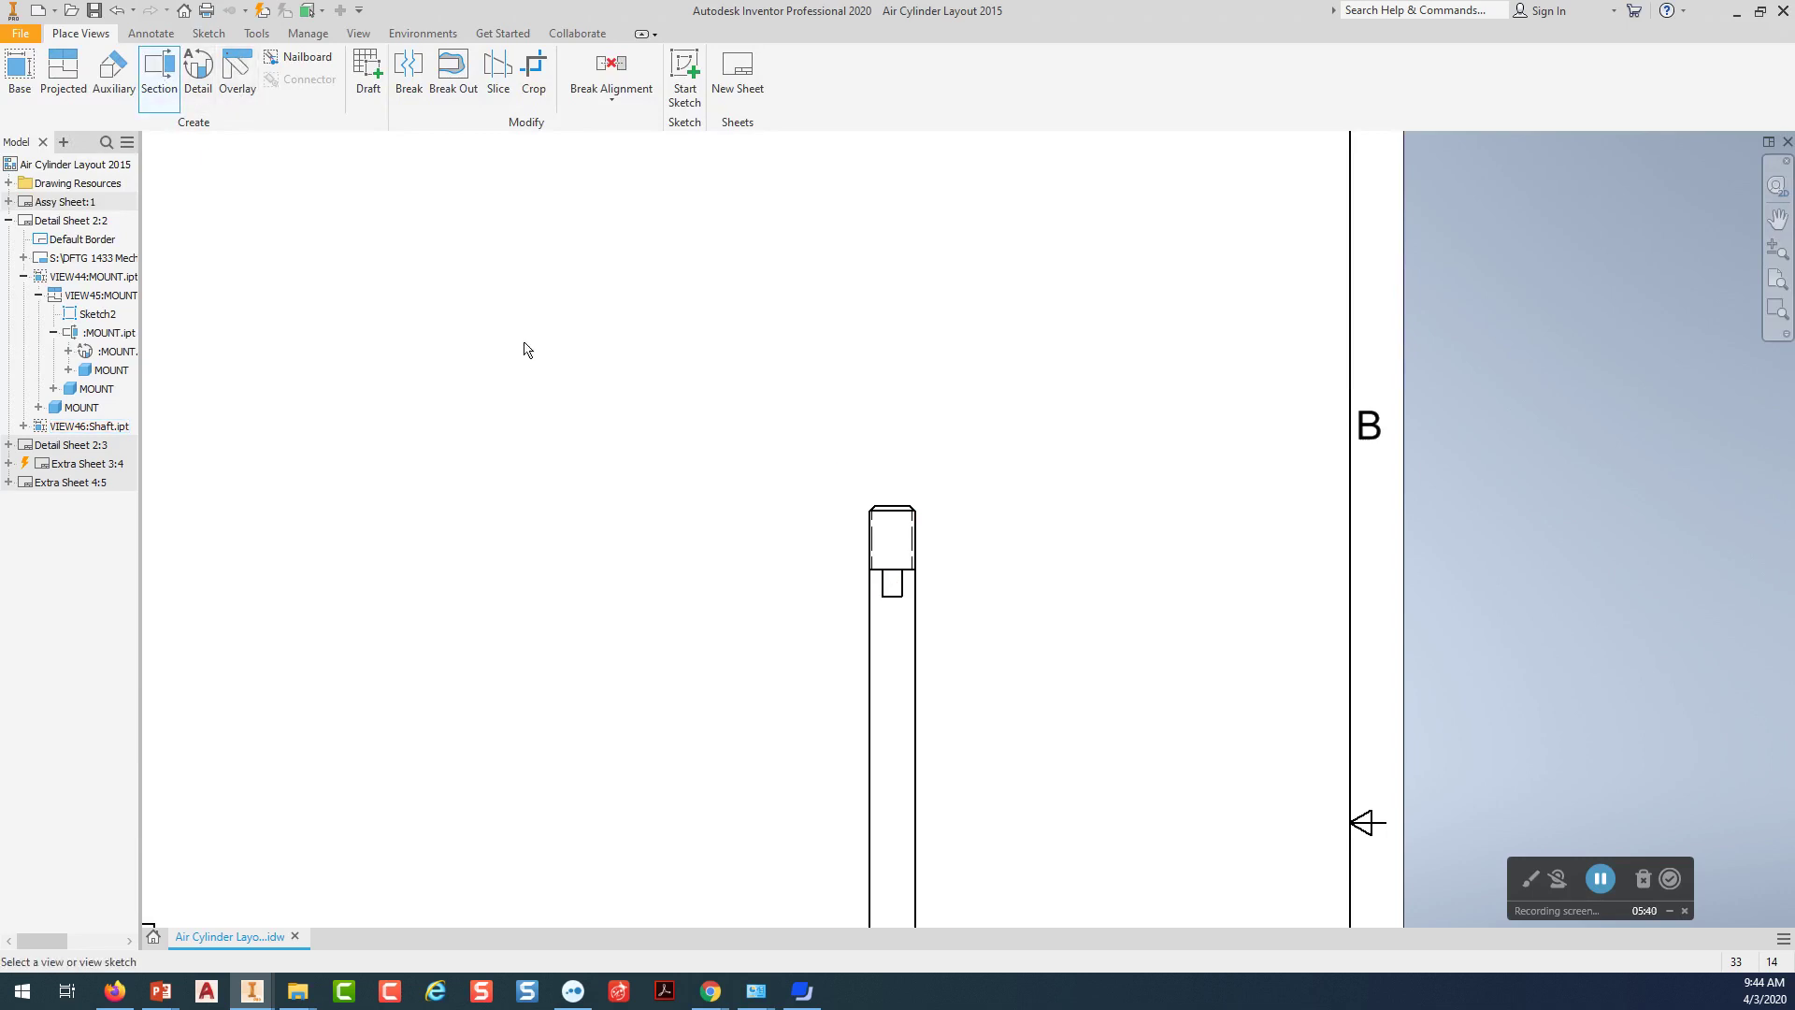
click(840, 588)
click(828, 587)
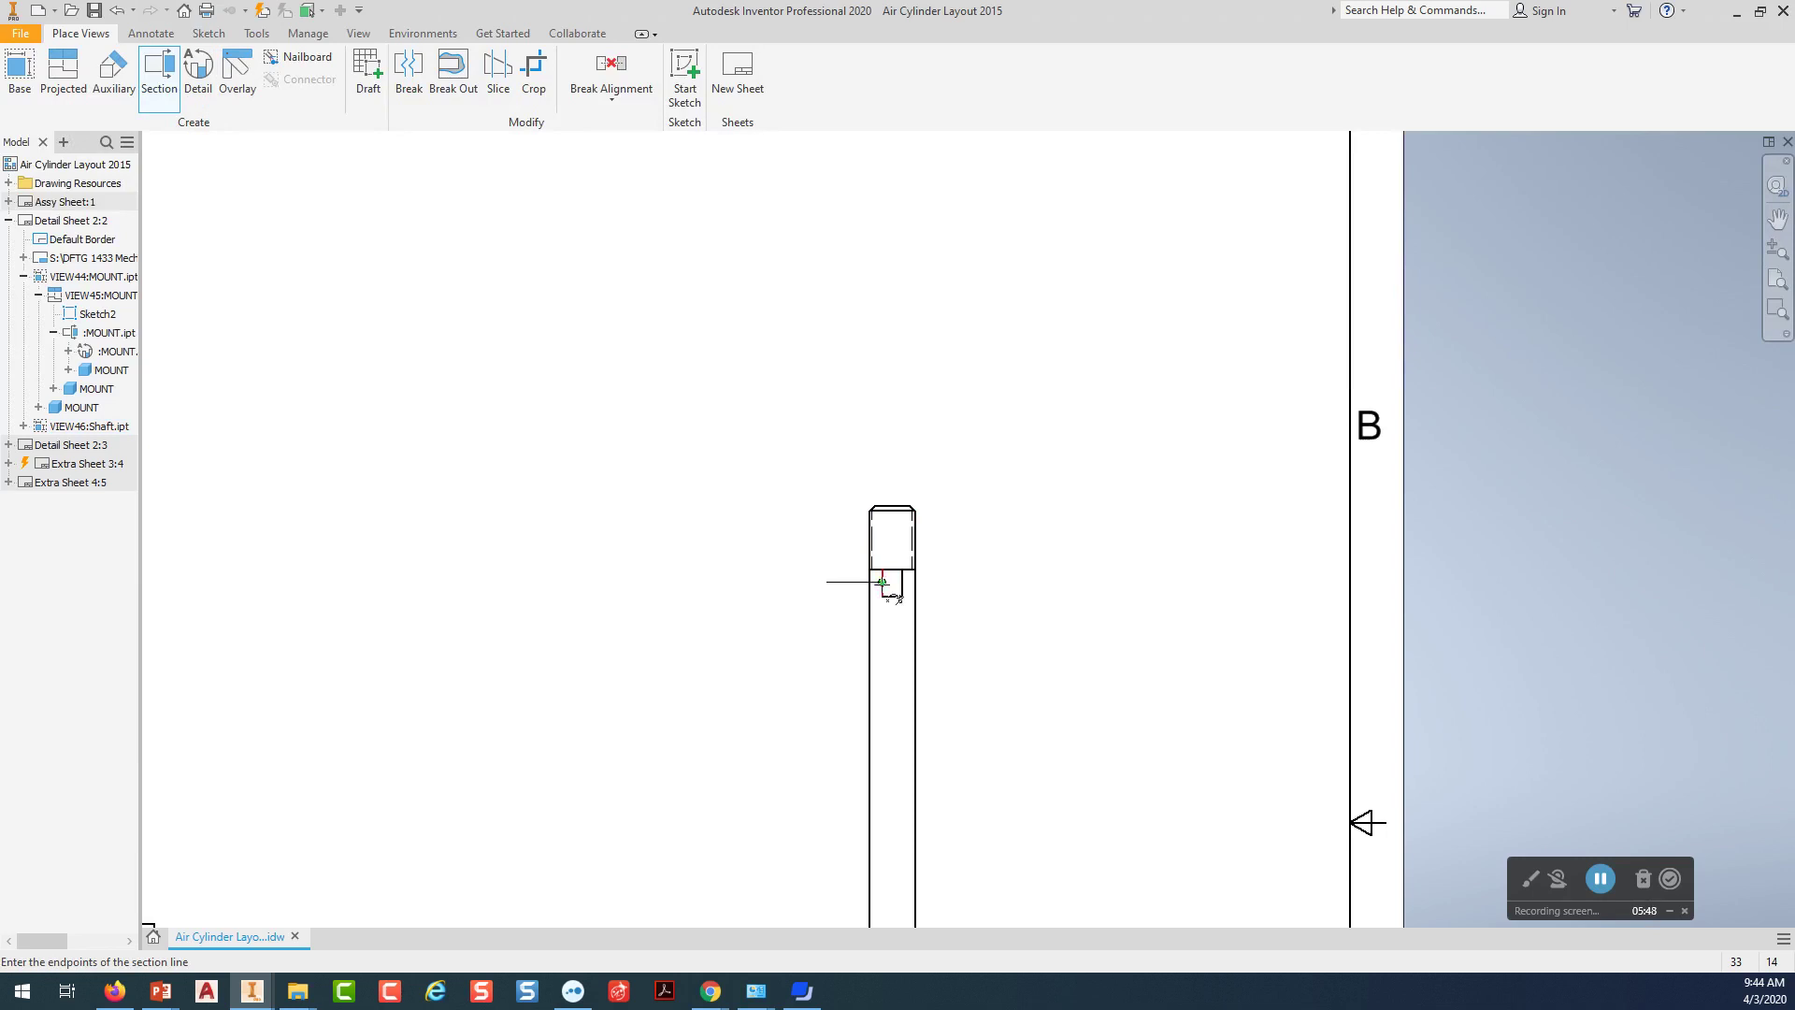
click(953, 581)
right_click(953, 584)
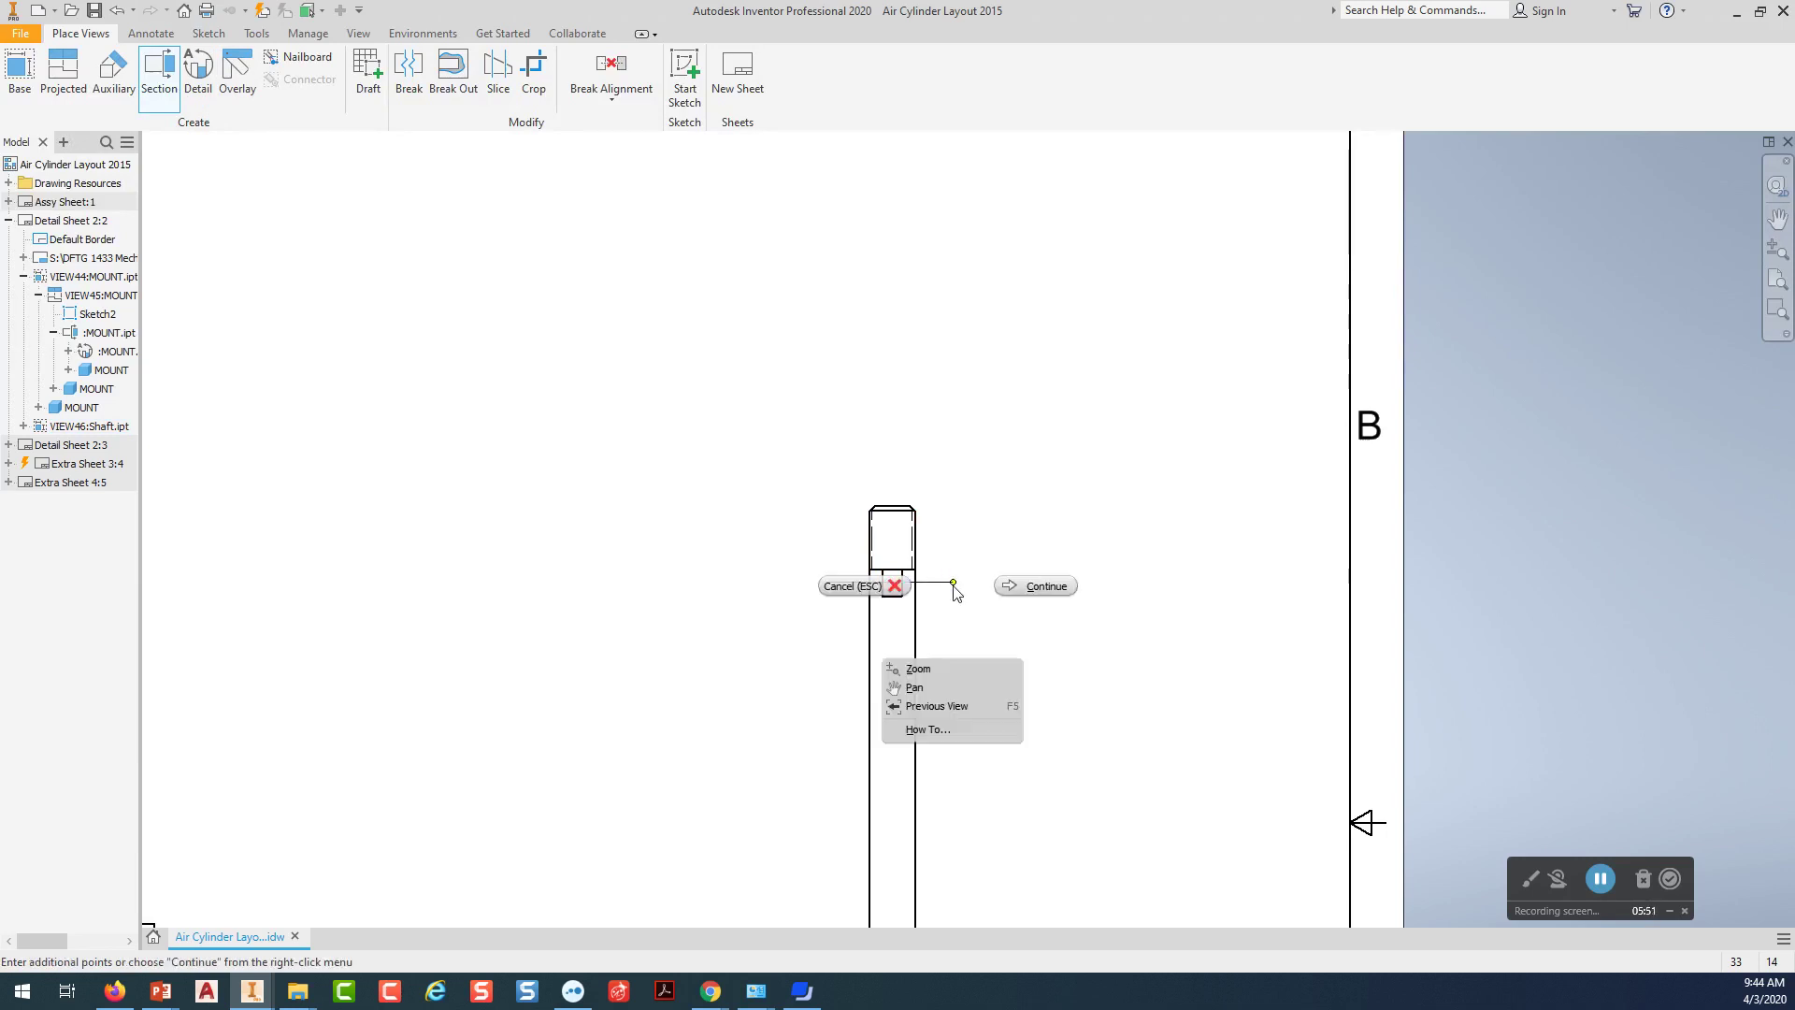
click(1025, 583)
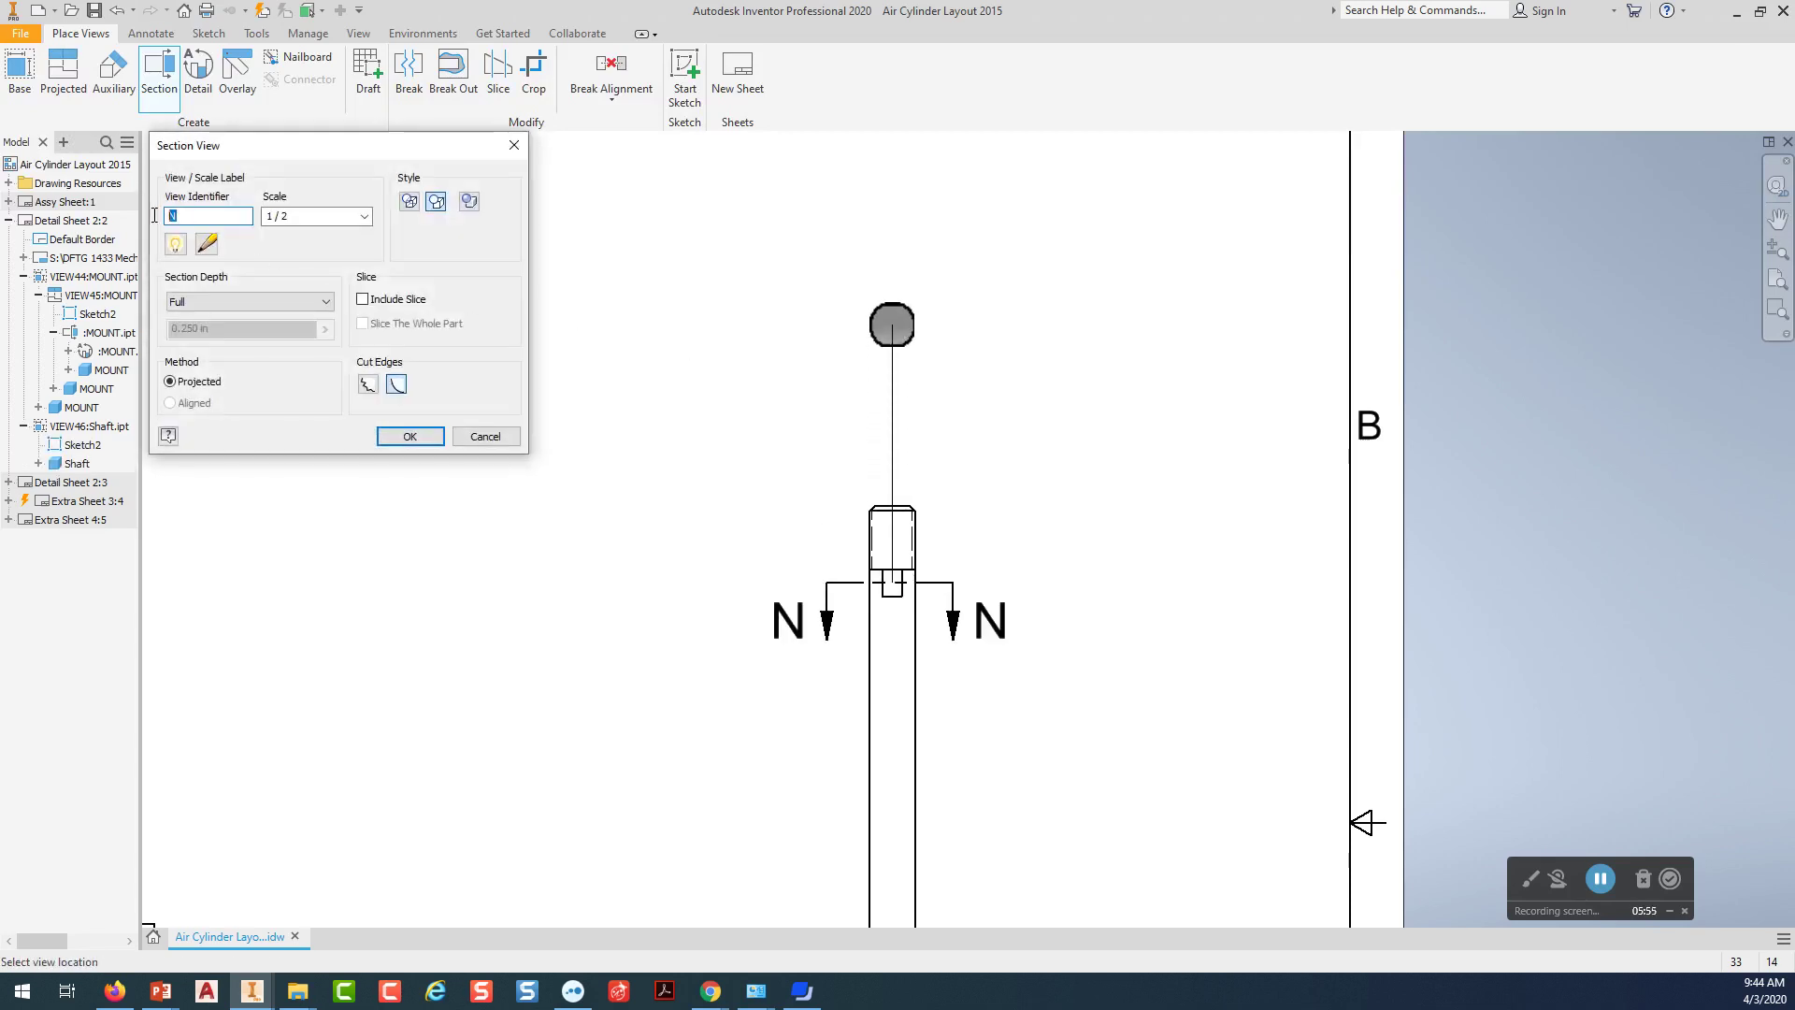
key(Escape)
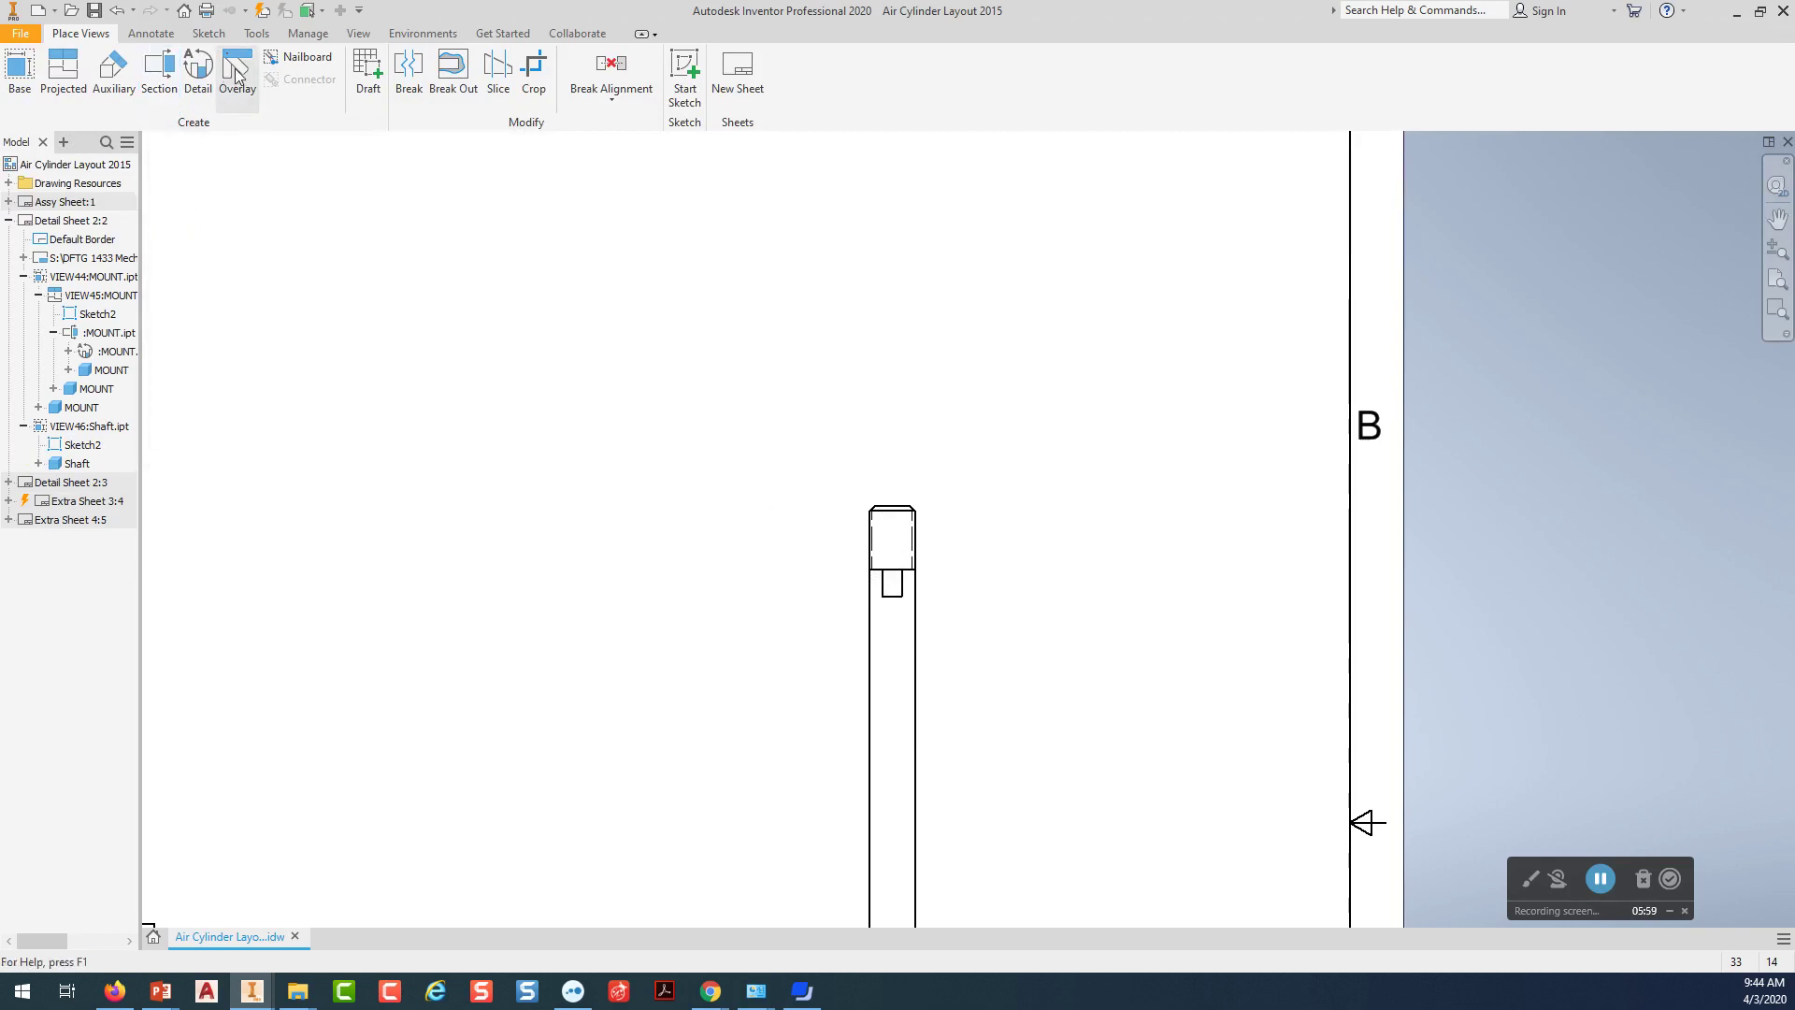
Redo the N-N section across the shaft with its label hidden and place it above the shaft.
click(157, 71)
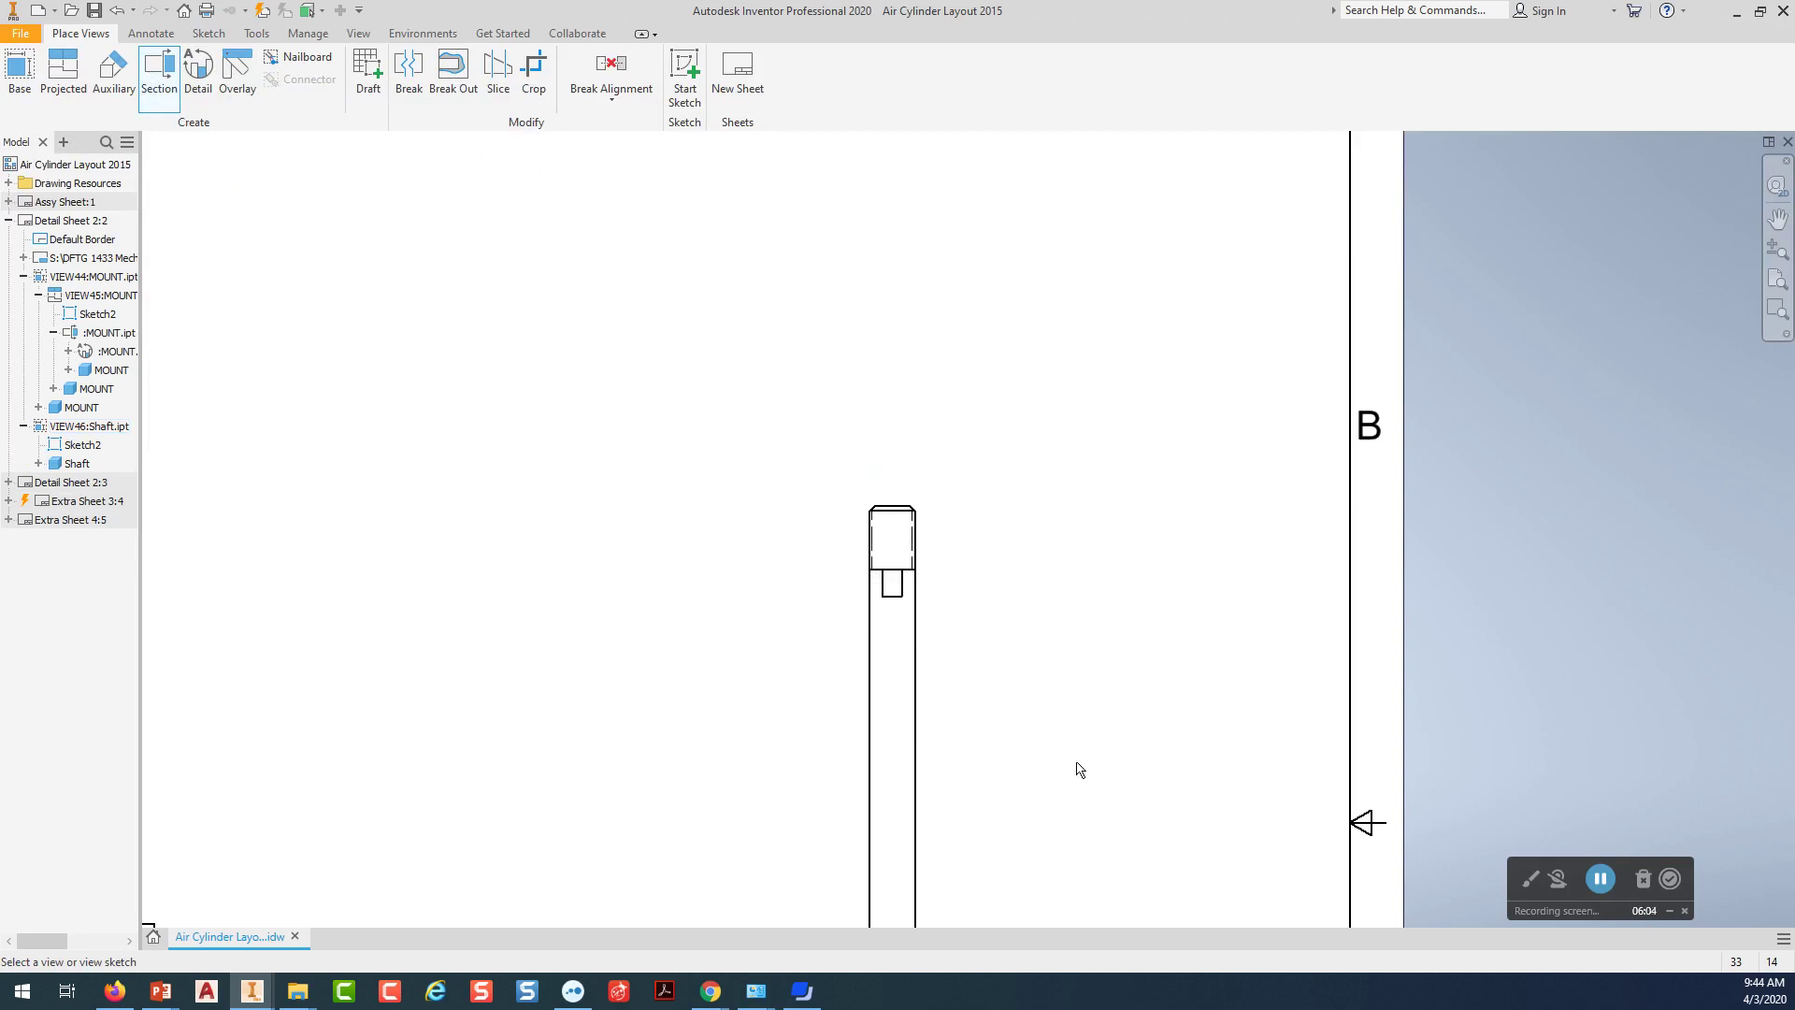
click(840, 649)
click(952, 581)
right_click(953, 582)
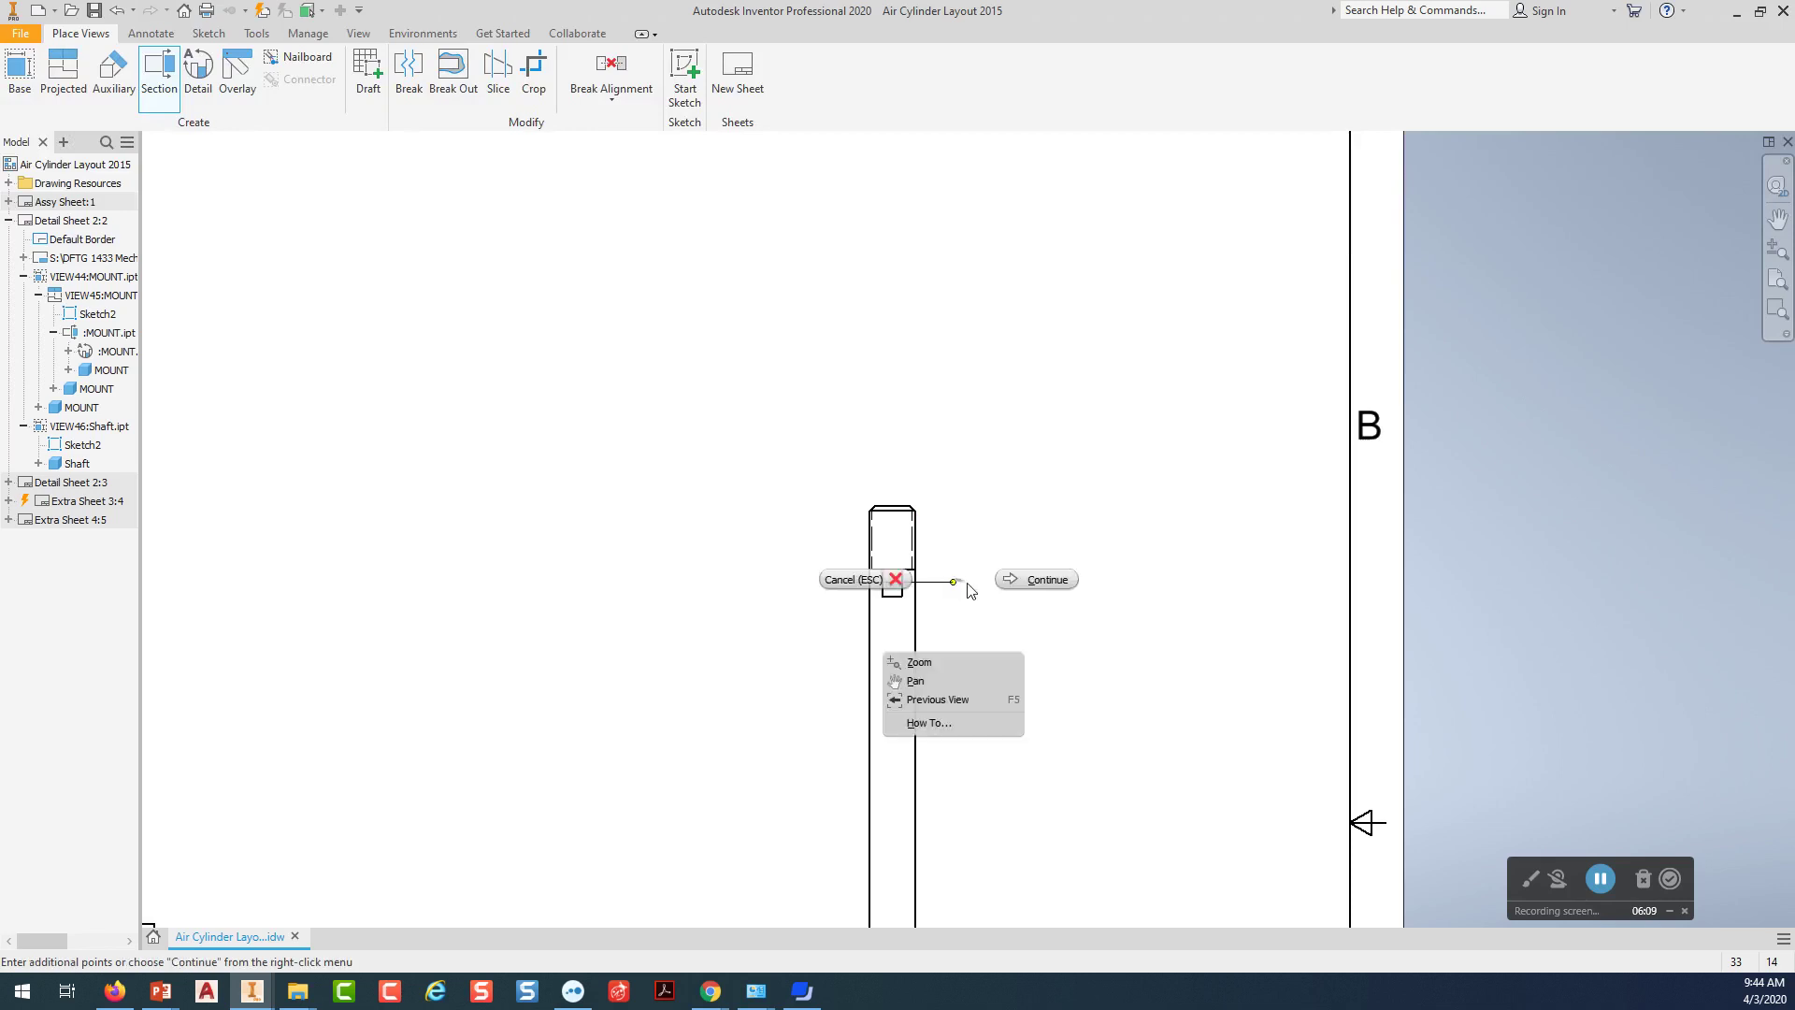
click(1038, 580)
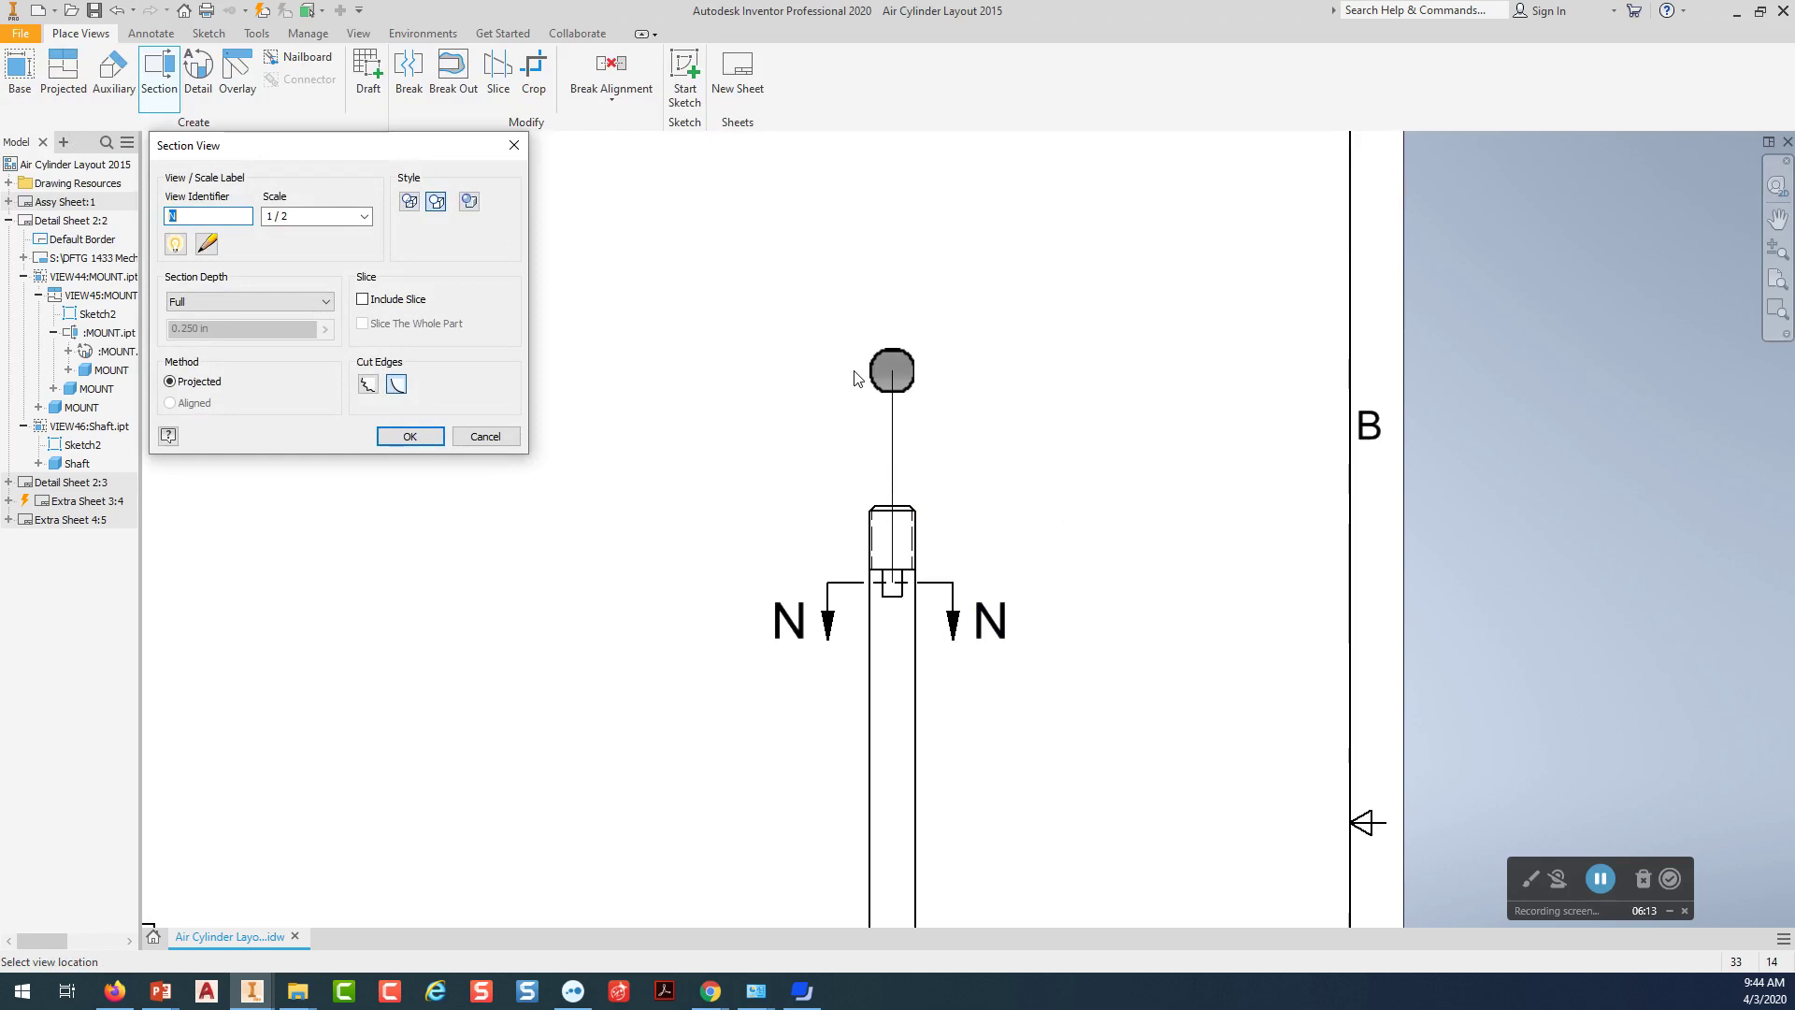
click(175, 243)
click(178, 216)
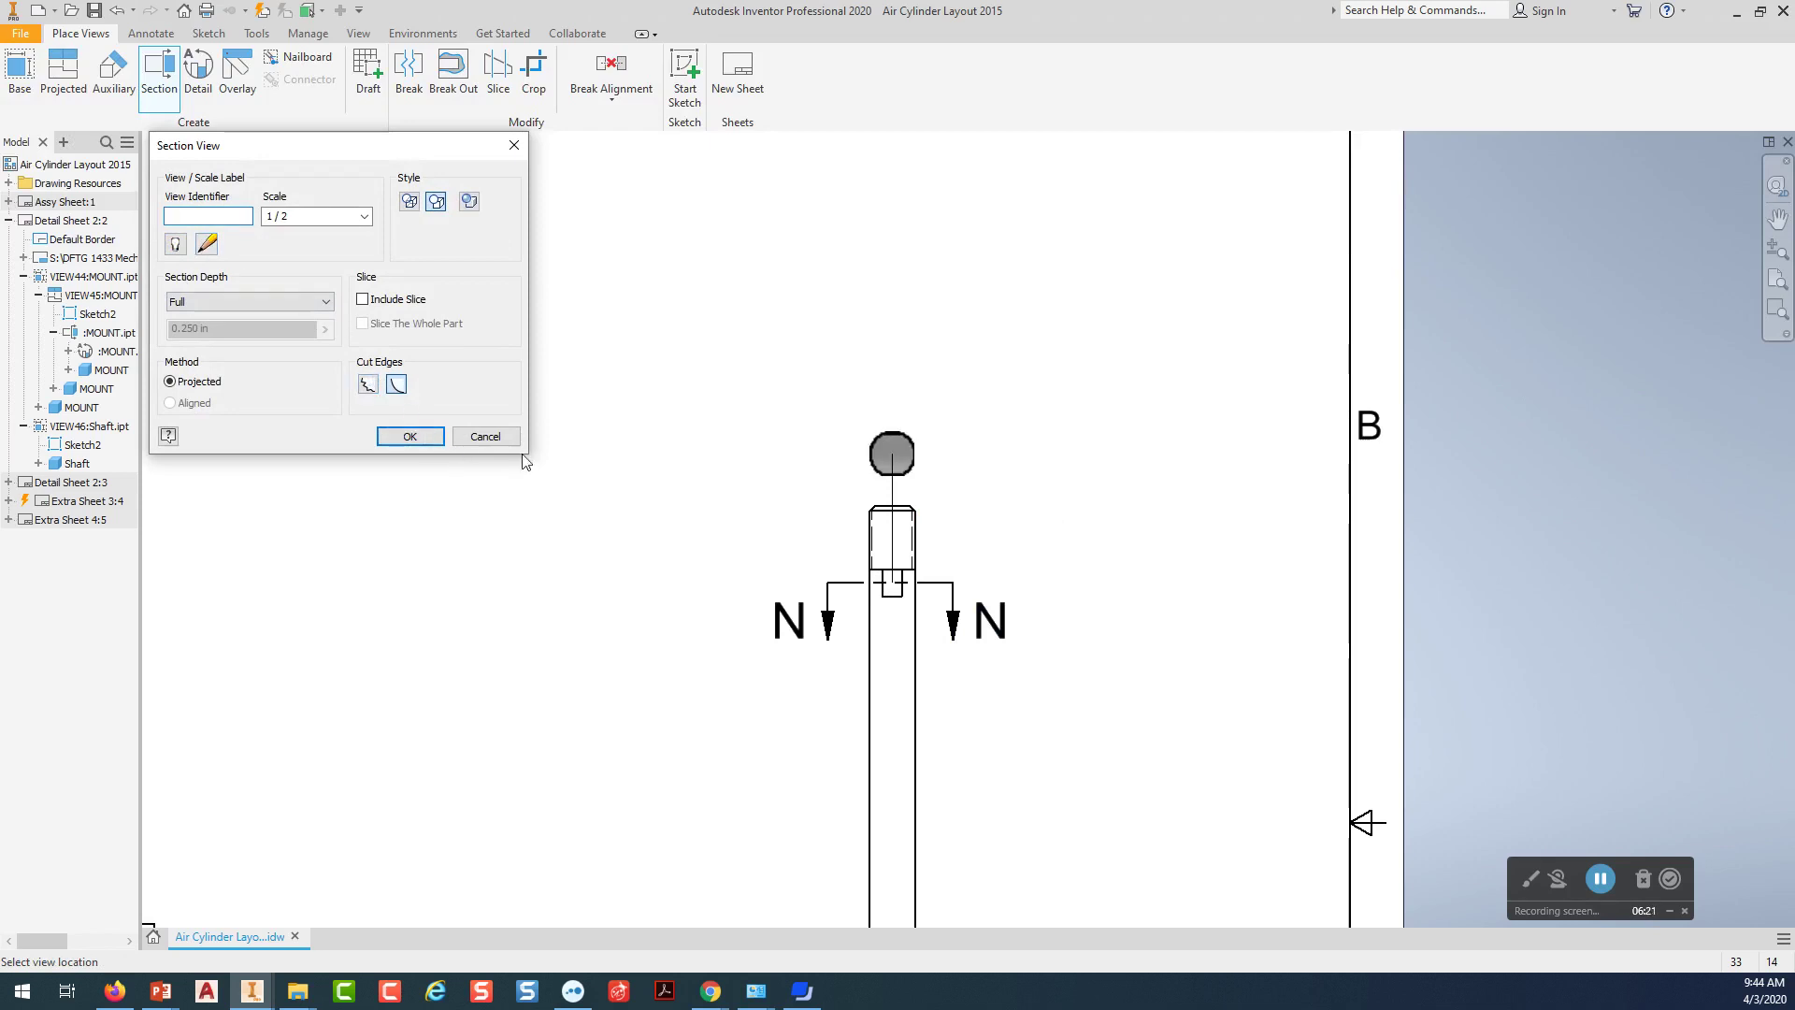
click(762, 408)
scroll(917, 402, down, 8)
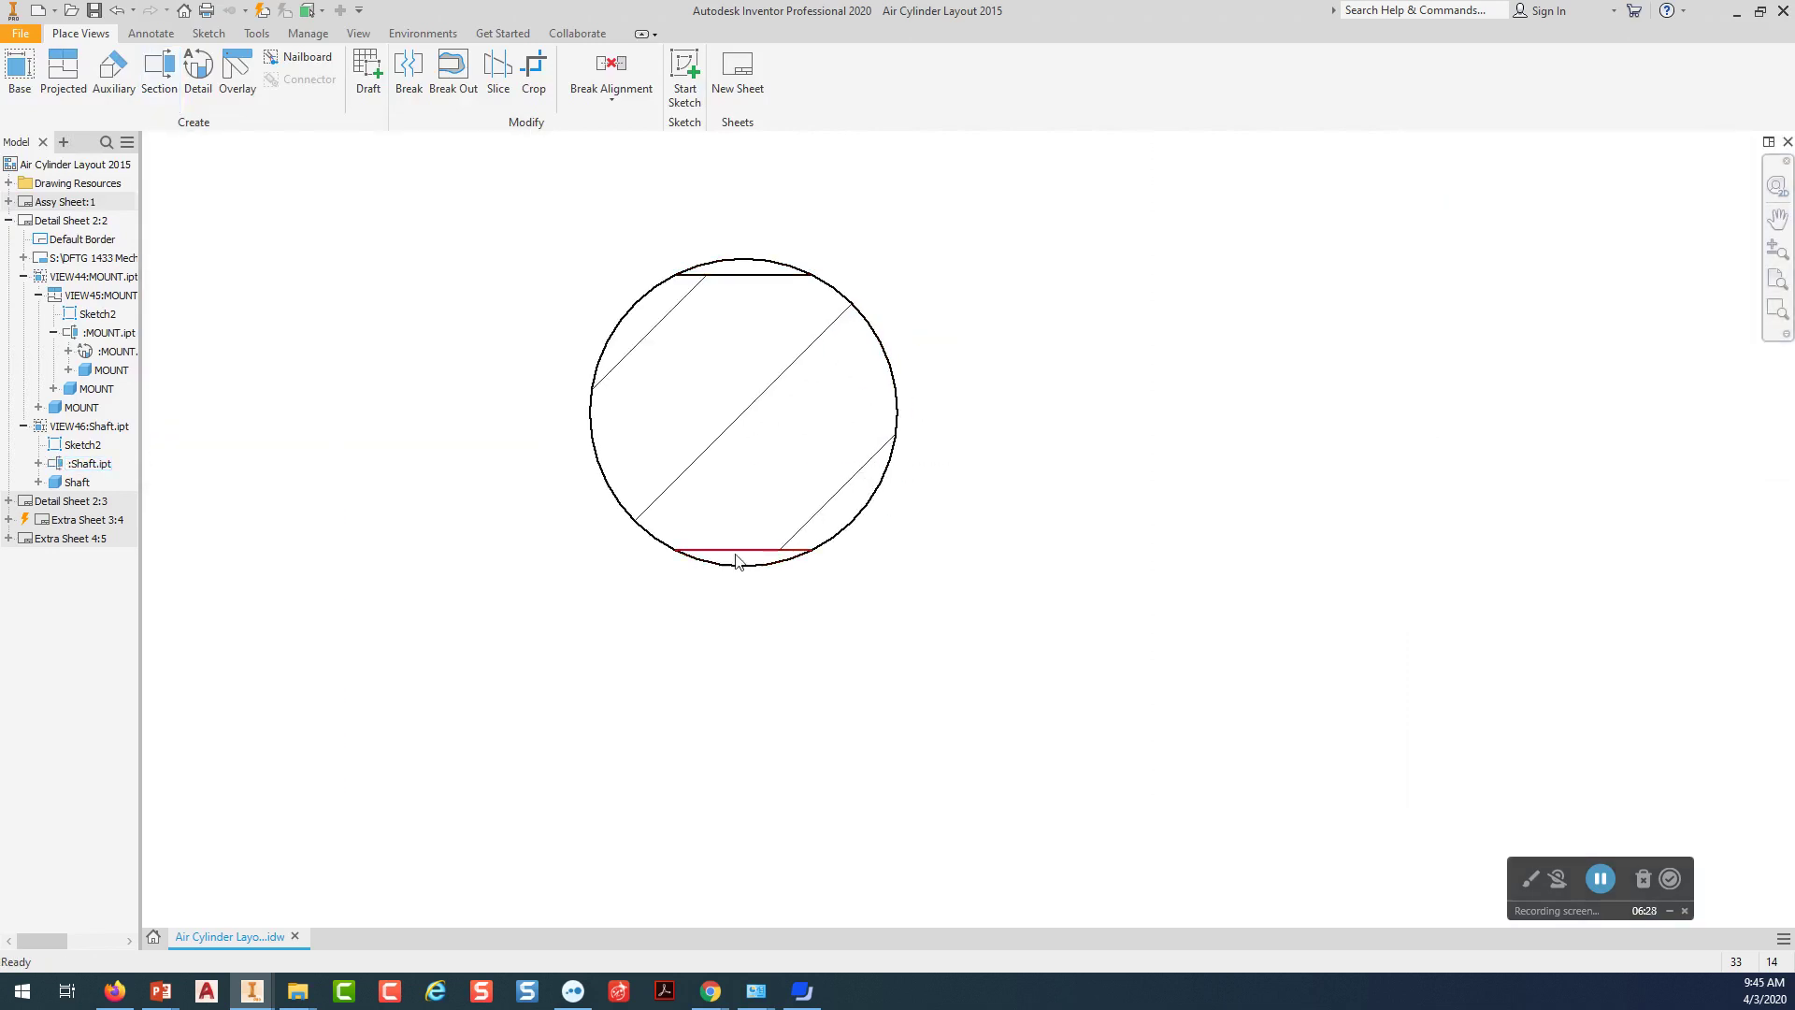
scroll(779, 556, up, 8)
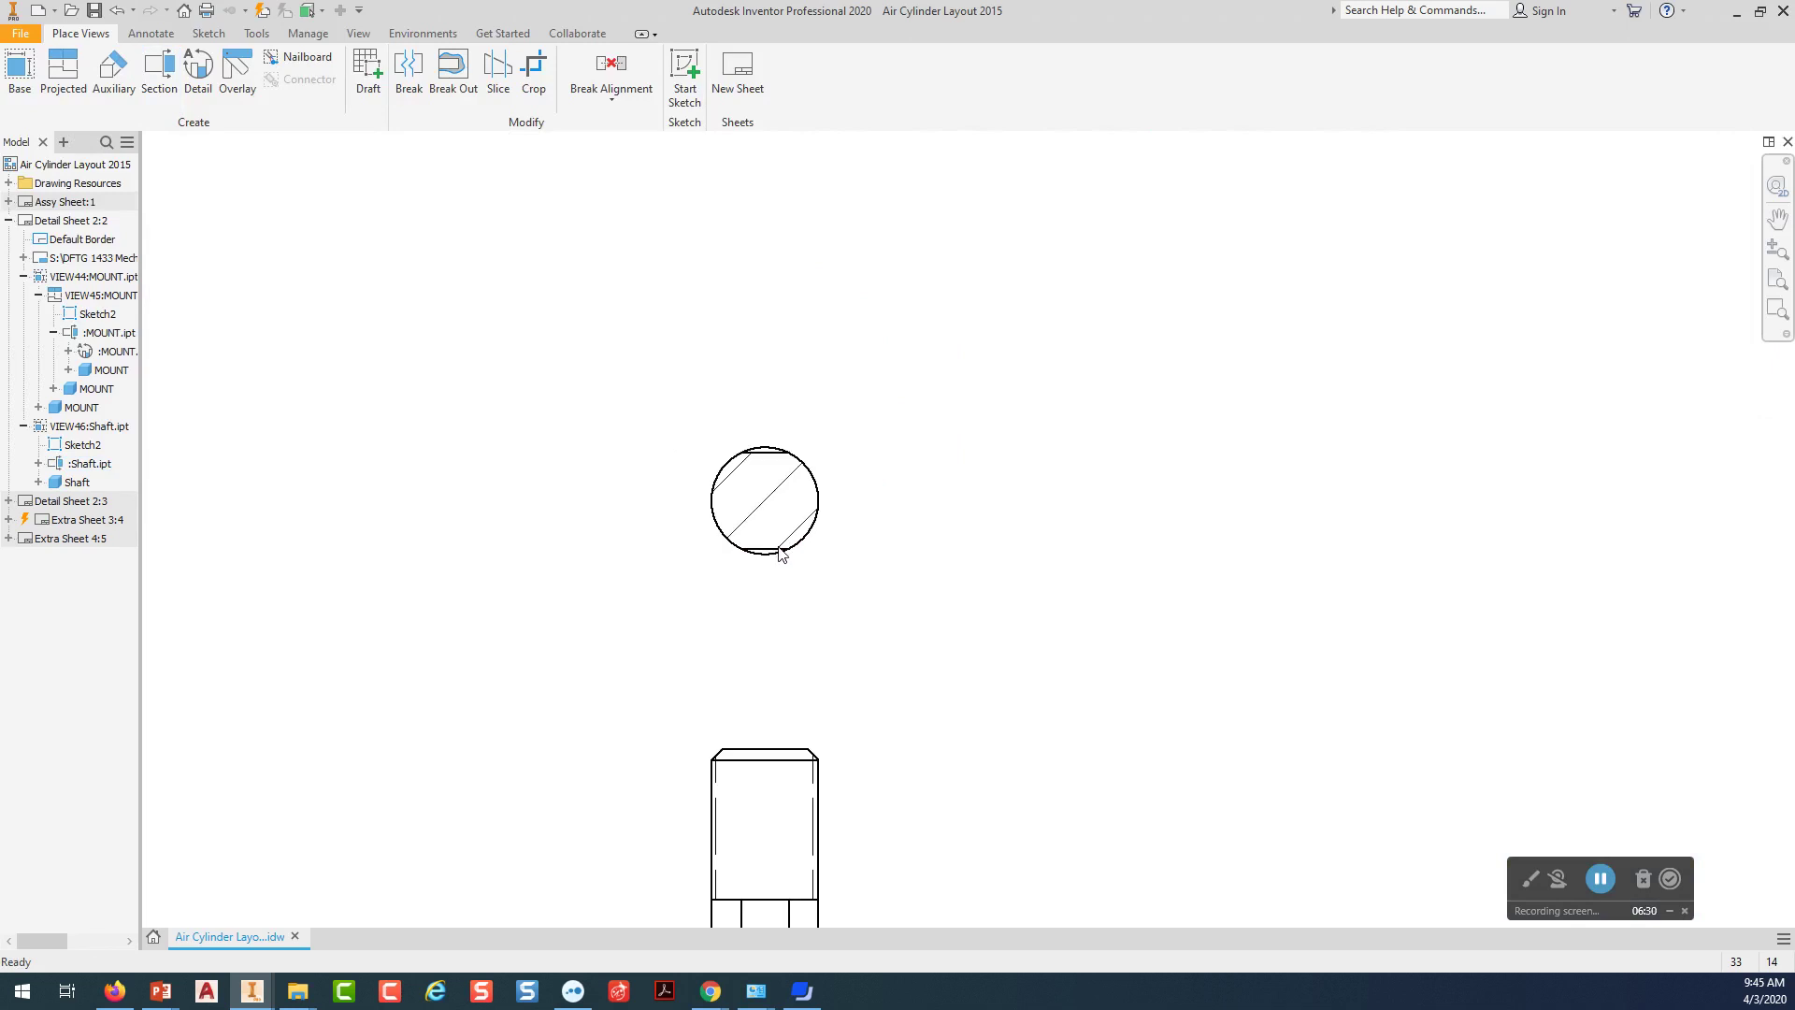
middle_drag(872, 650, 902, 465)
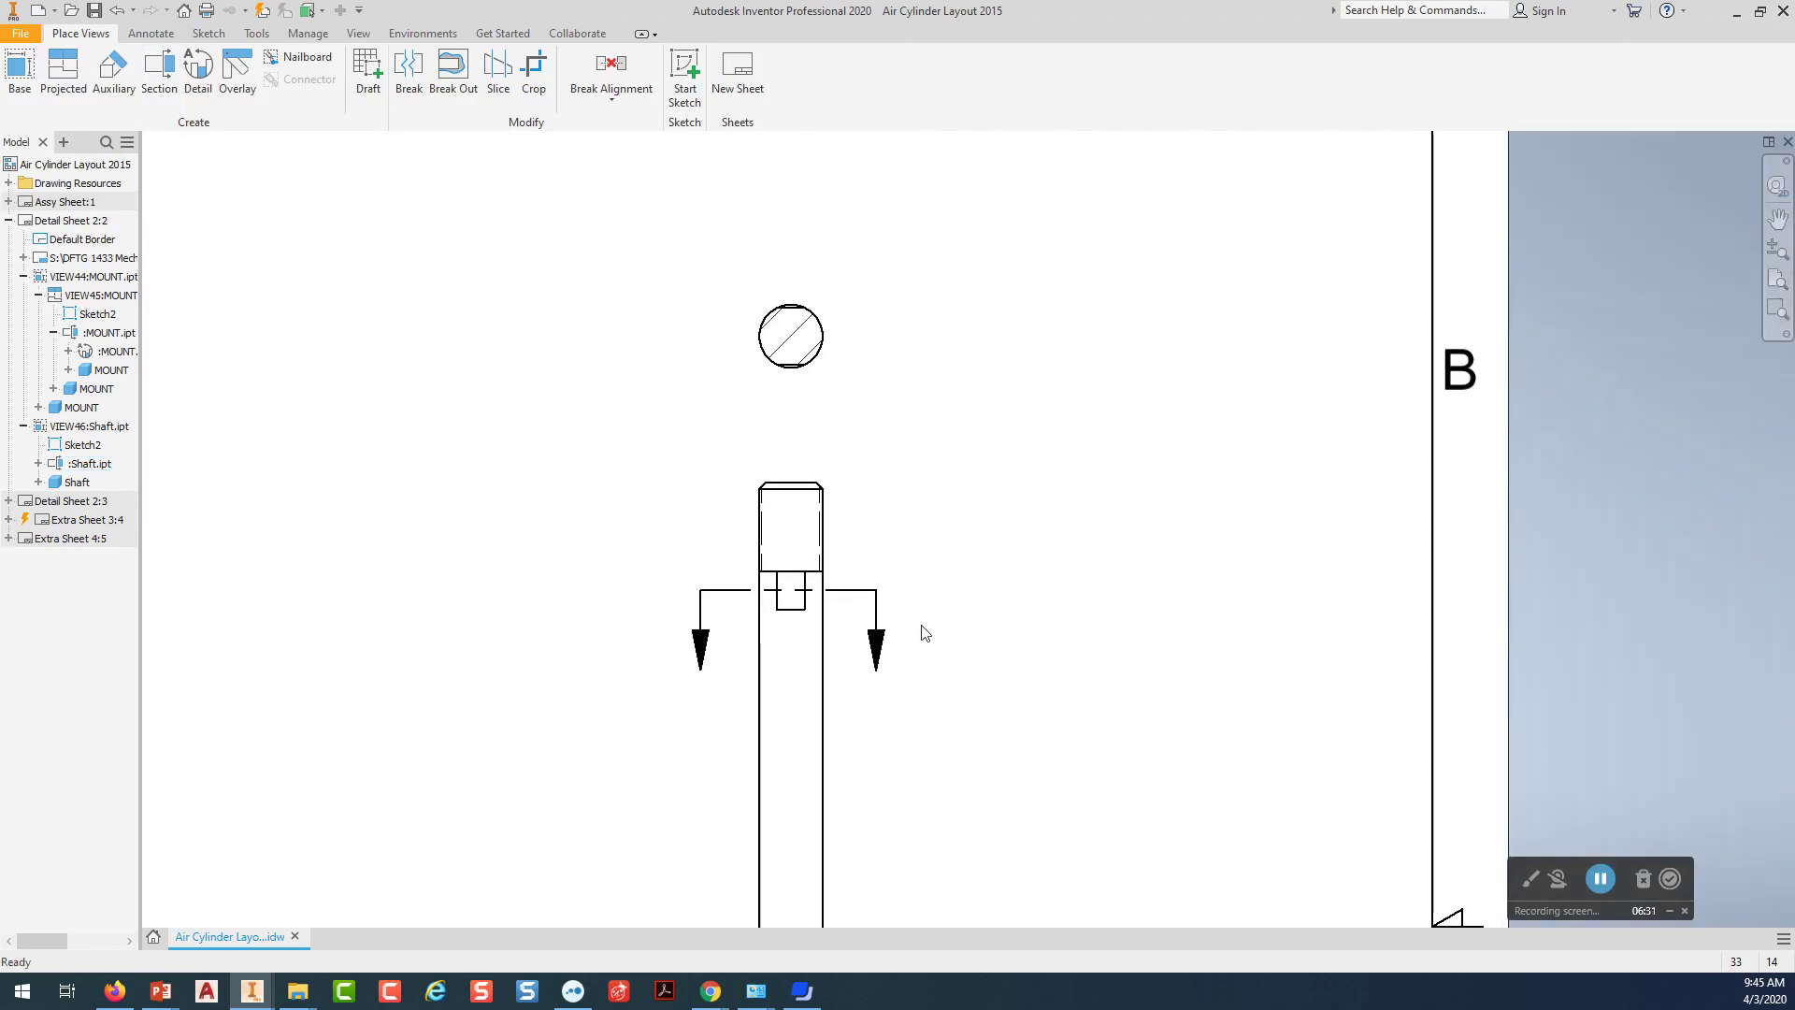
Start a detail view on the shaft view, centring its circle on the lower threaded end.
middle_drag(924, 634, 922, 481)
middle_drag(951, 570, 971, 400)
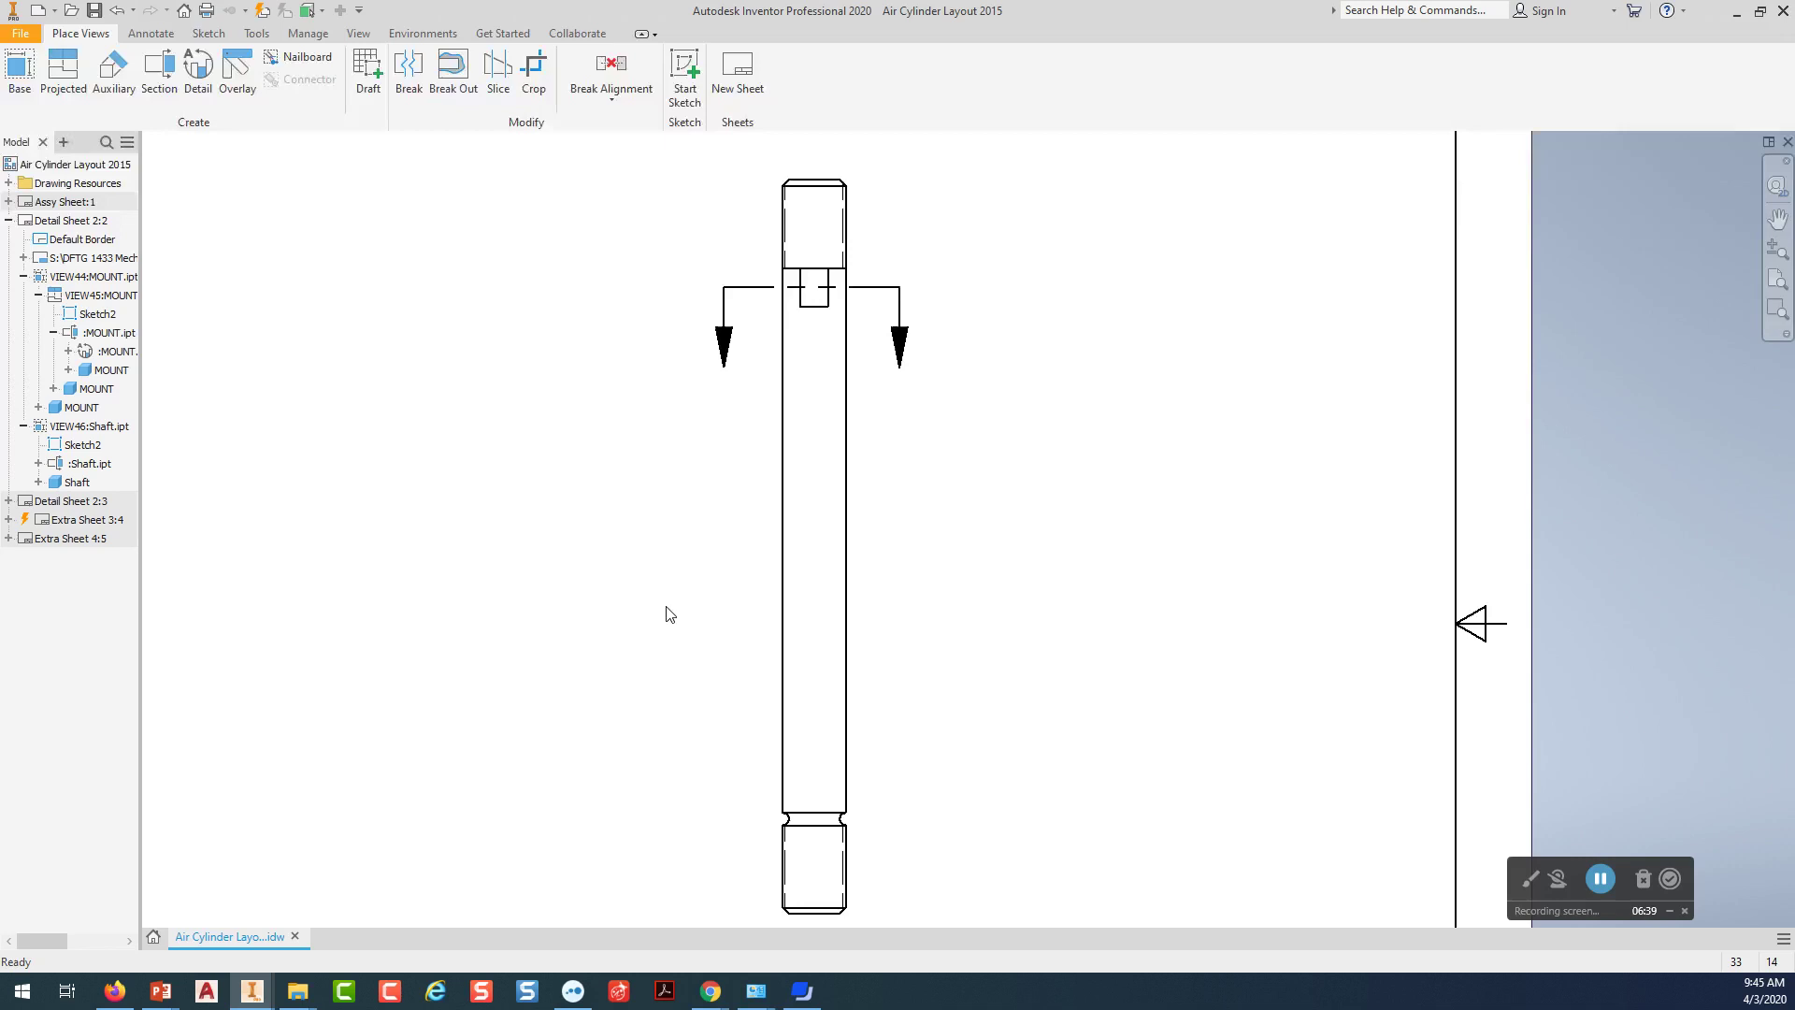
middle_drag(668, 612, 596, 346)
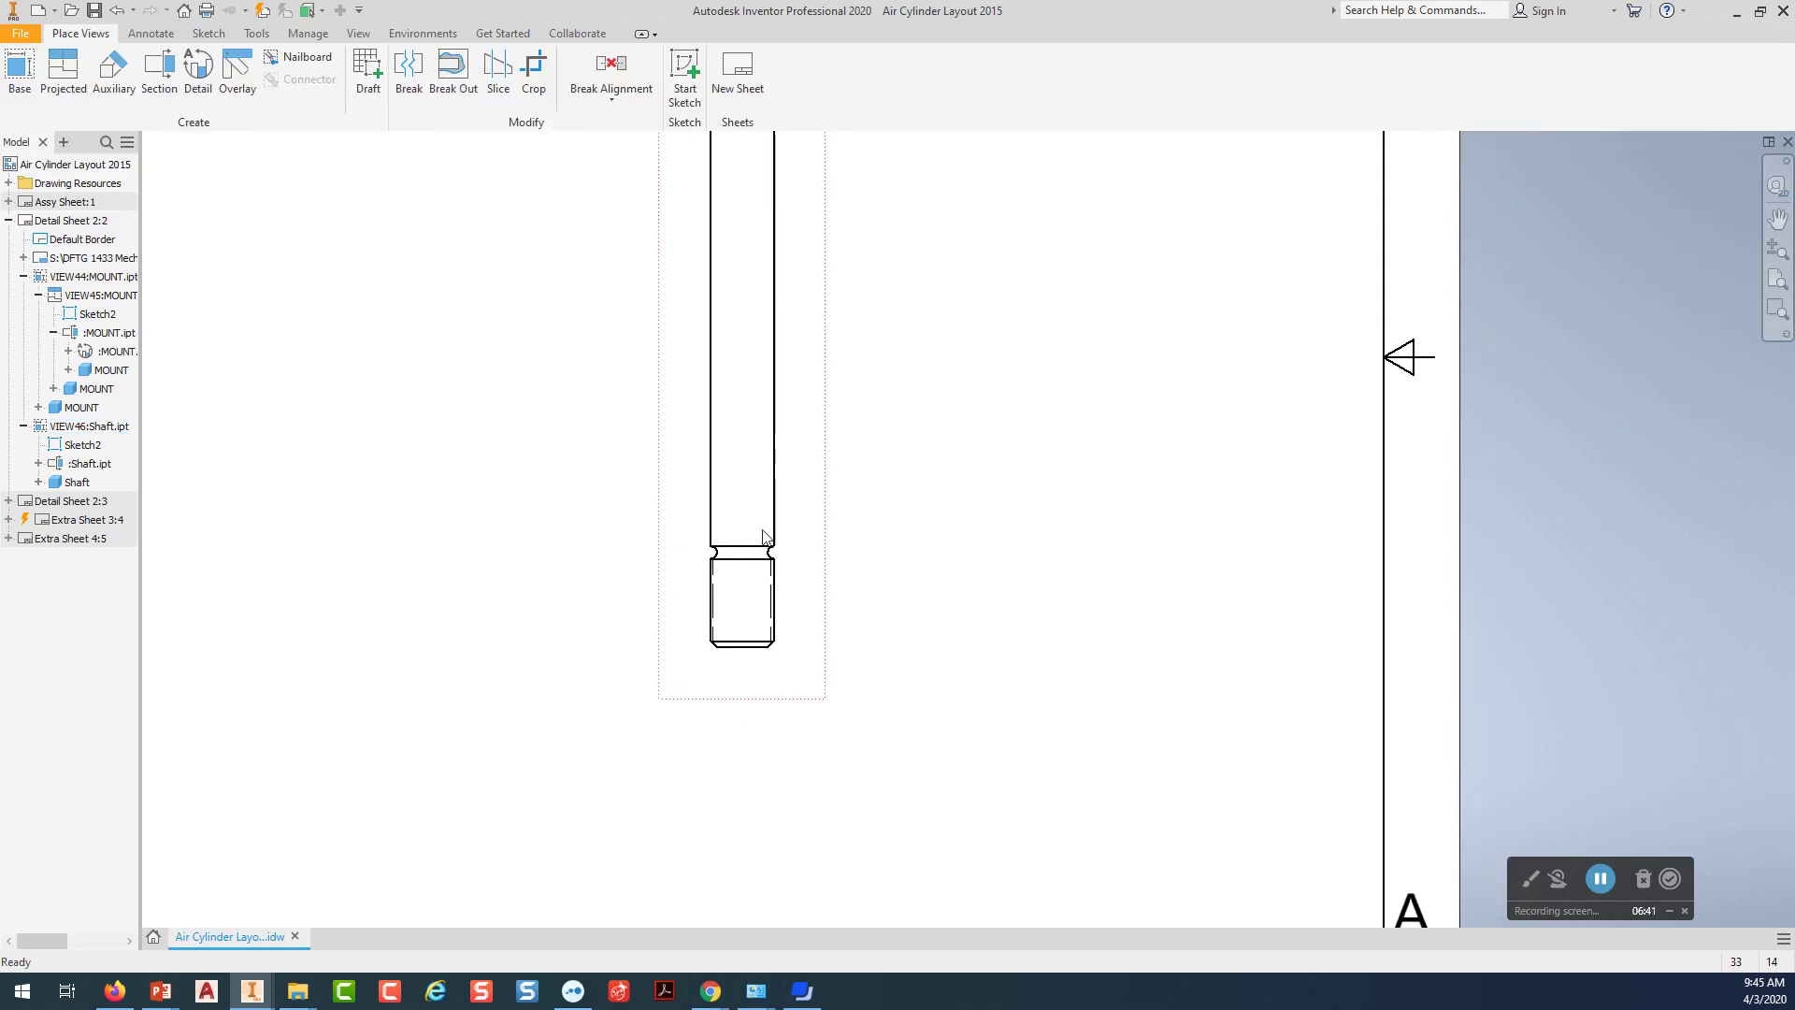
scroll(753, 619, down, 2)
middle_drag(753, 620, 783, 612)
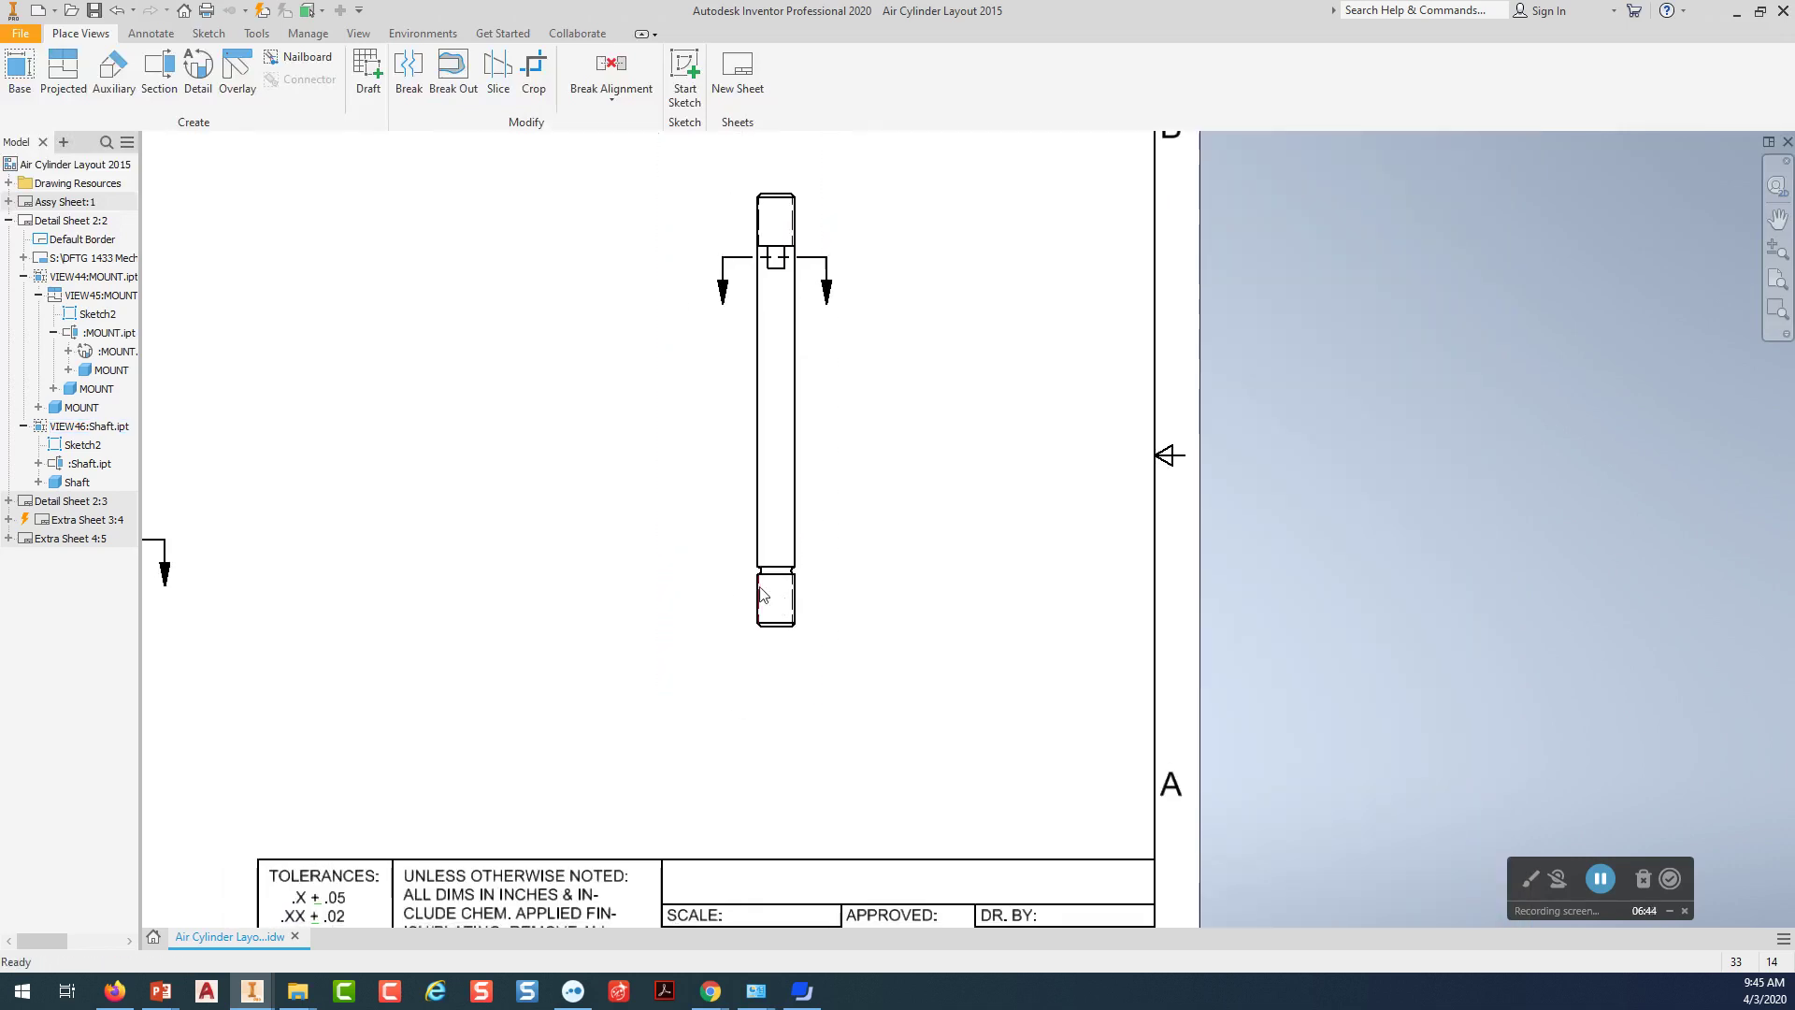
click(202, 80)
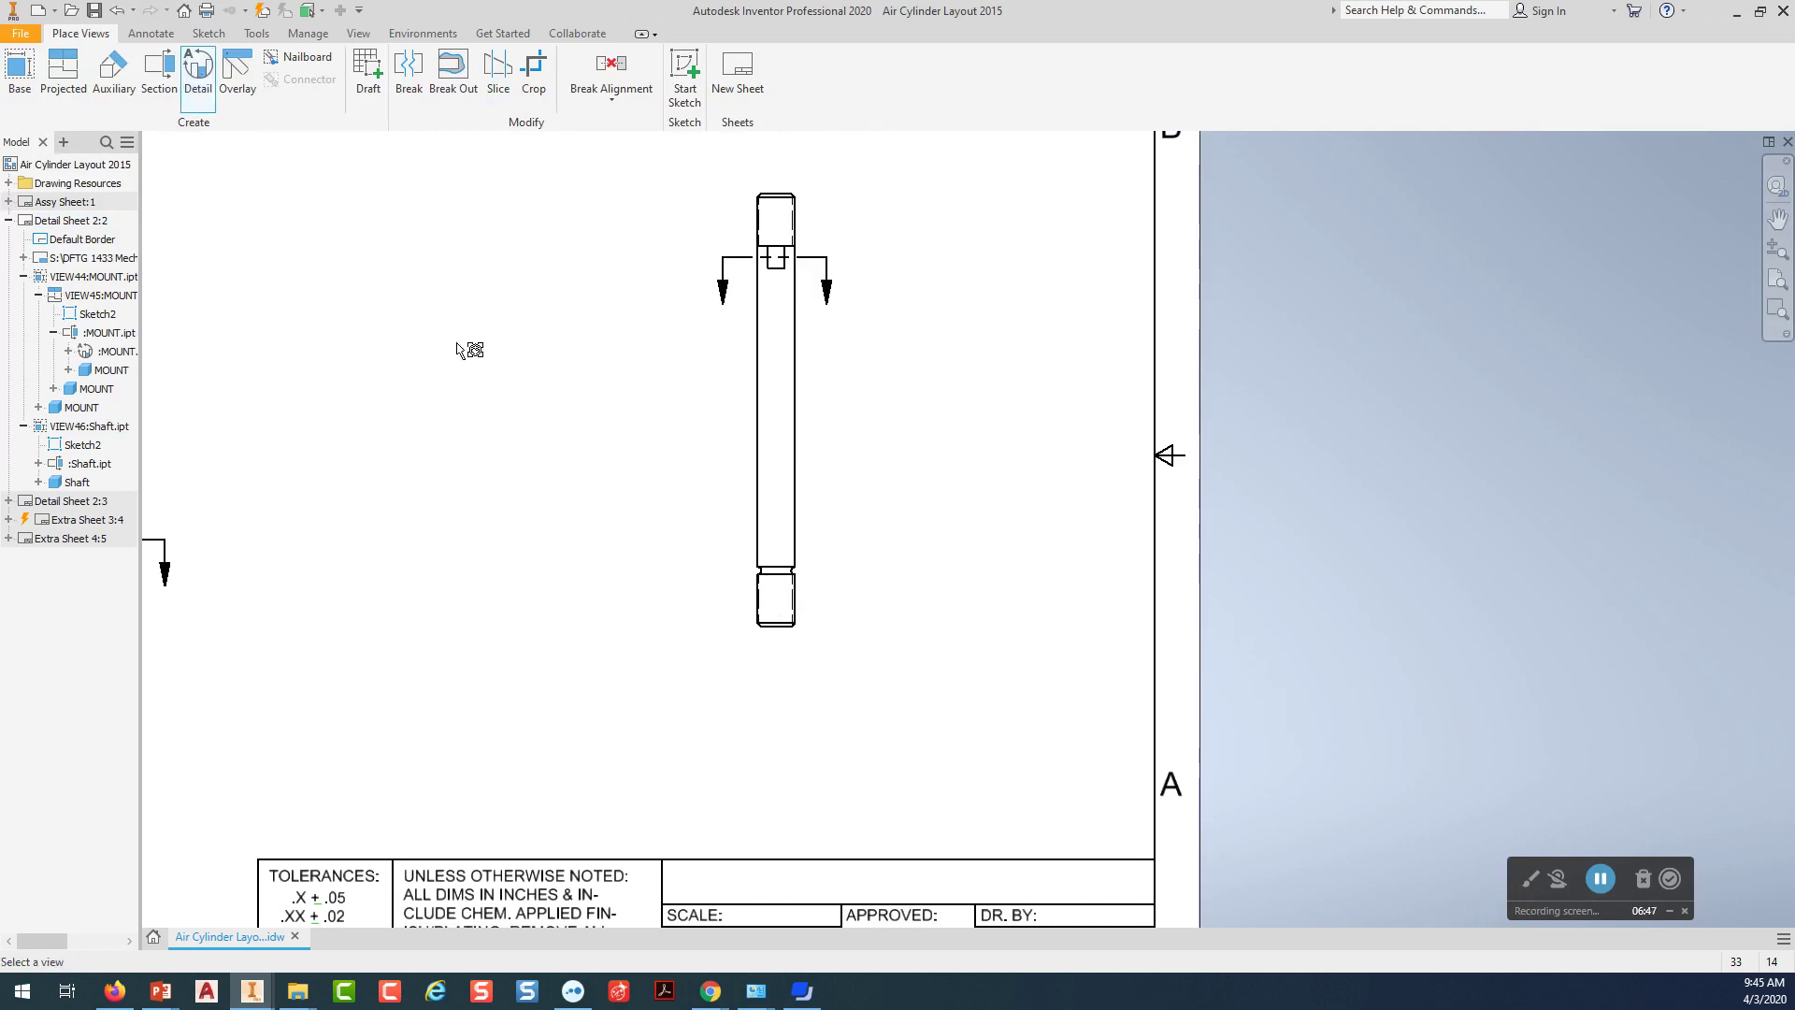
click(764, 613)
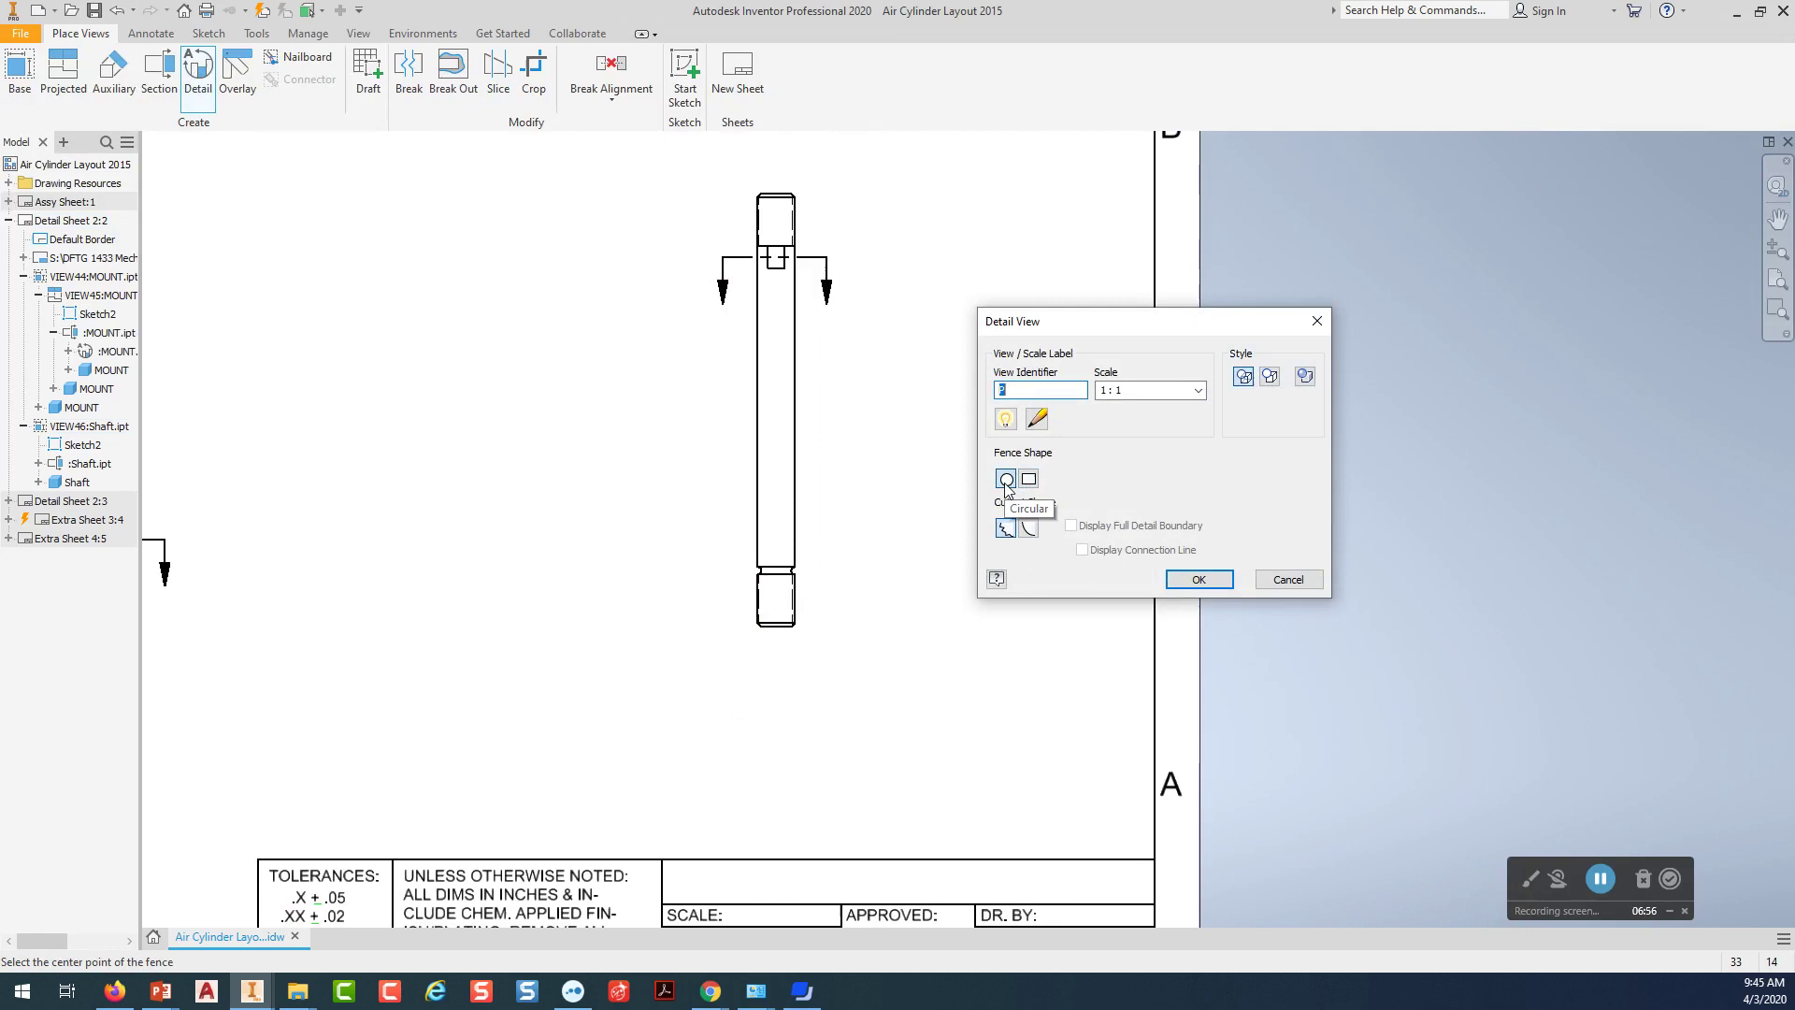
click(776, 596)
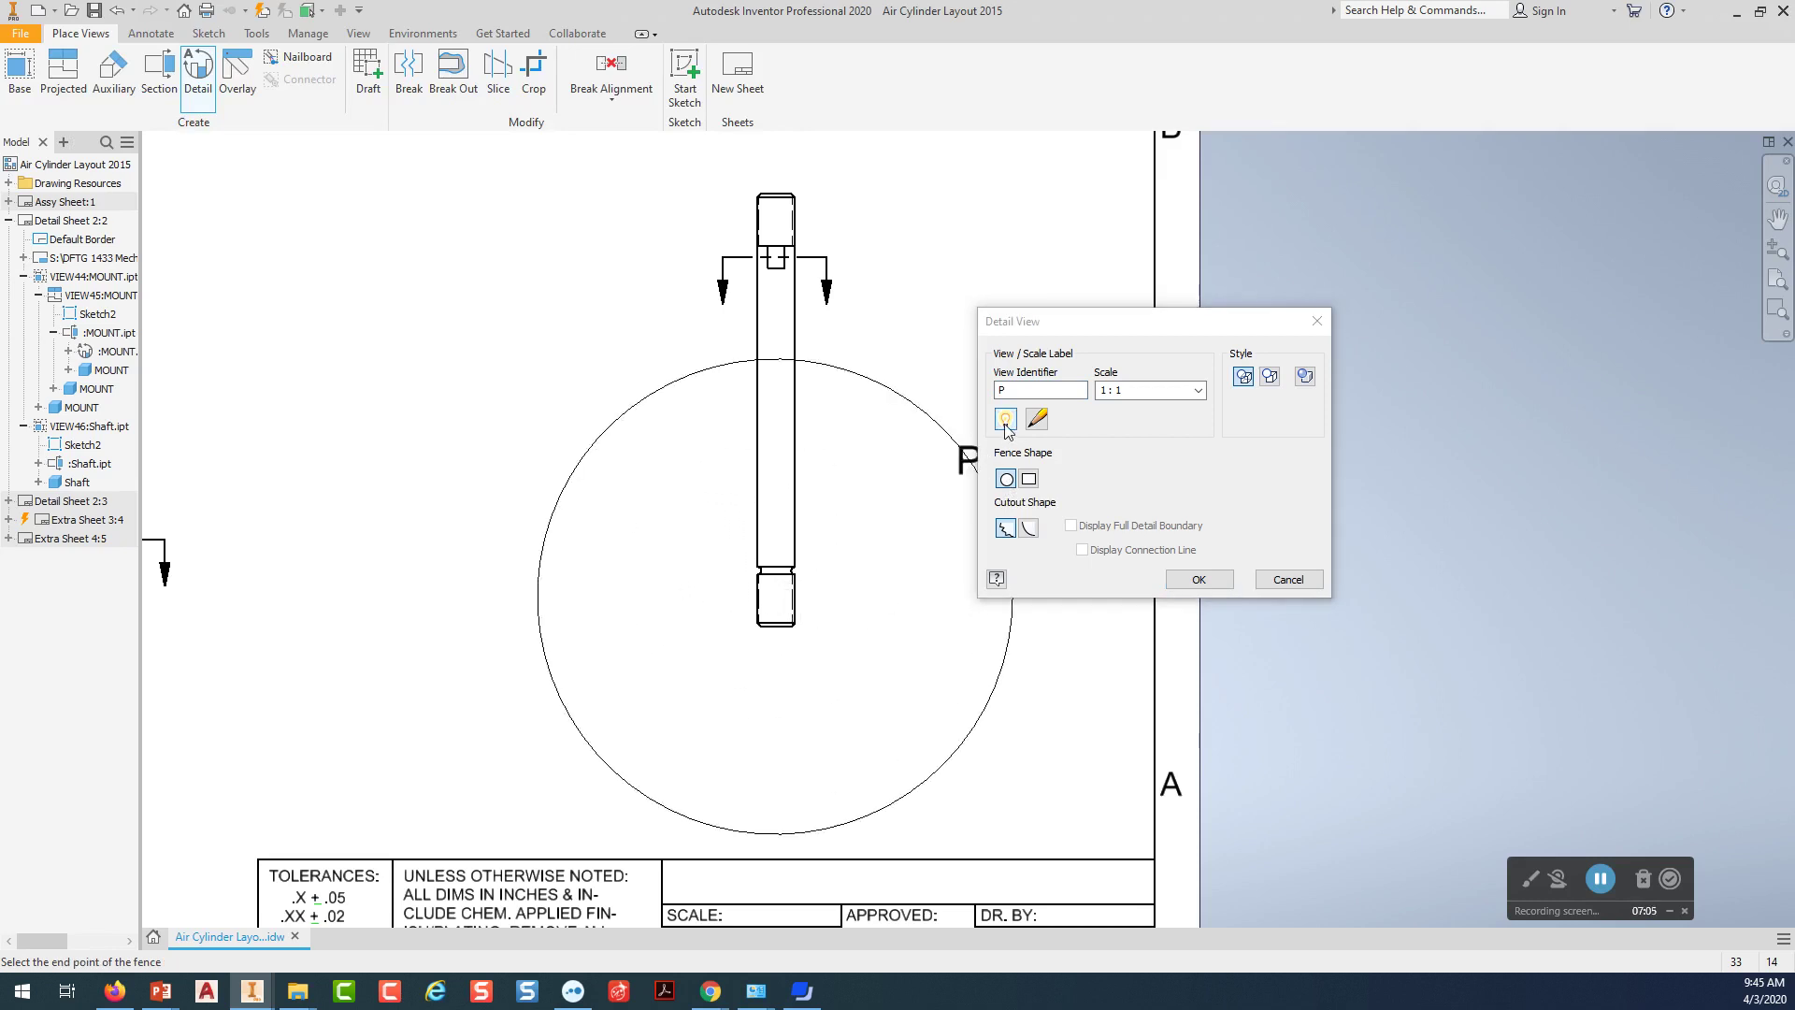
Set identifier B with its label shown, size the circle around the thread, and place it left of the shaft.
click(994, 397)
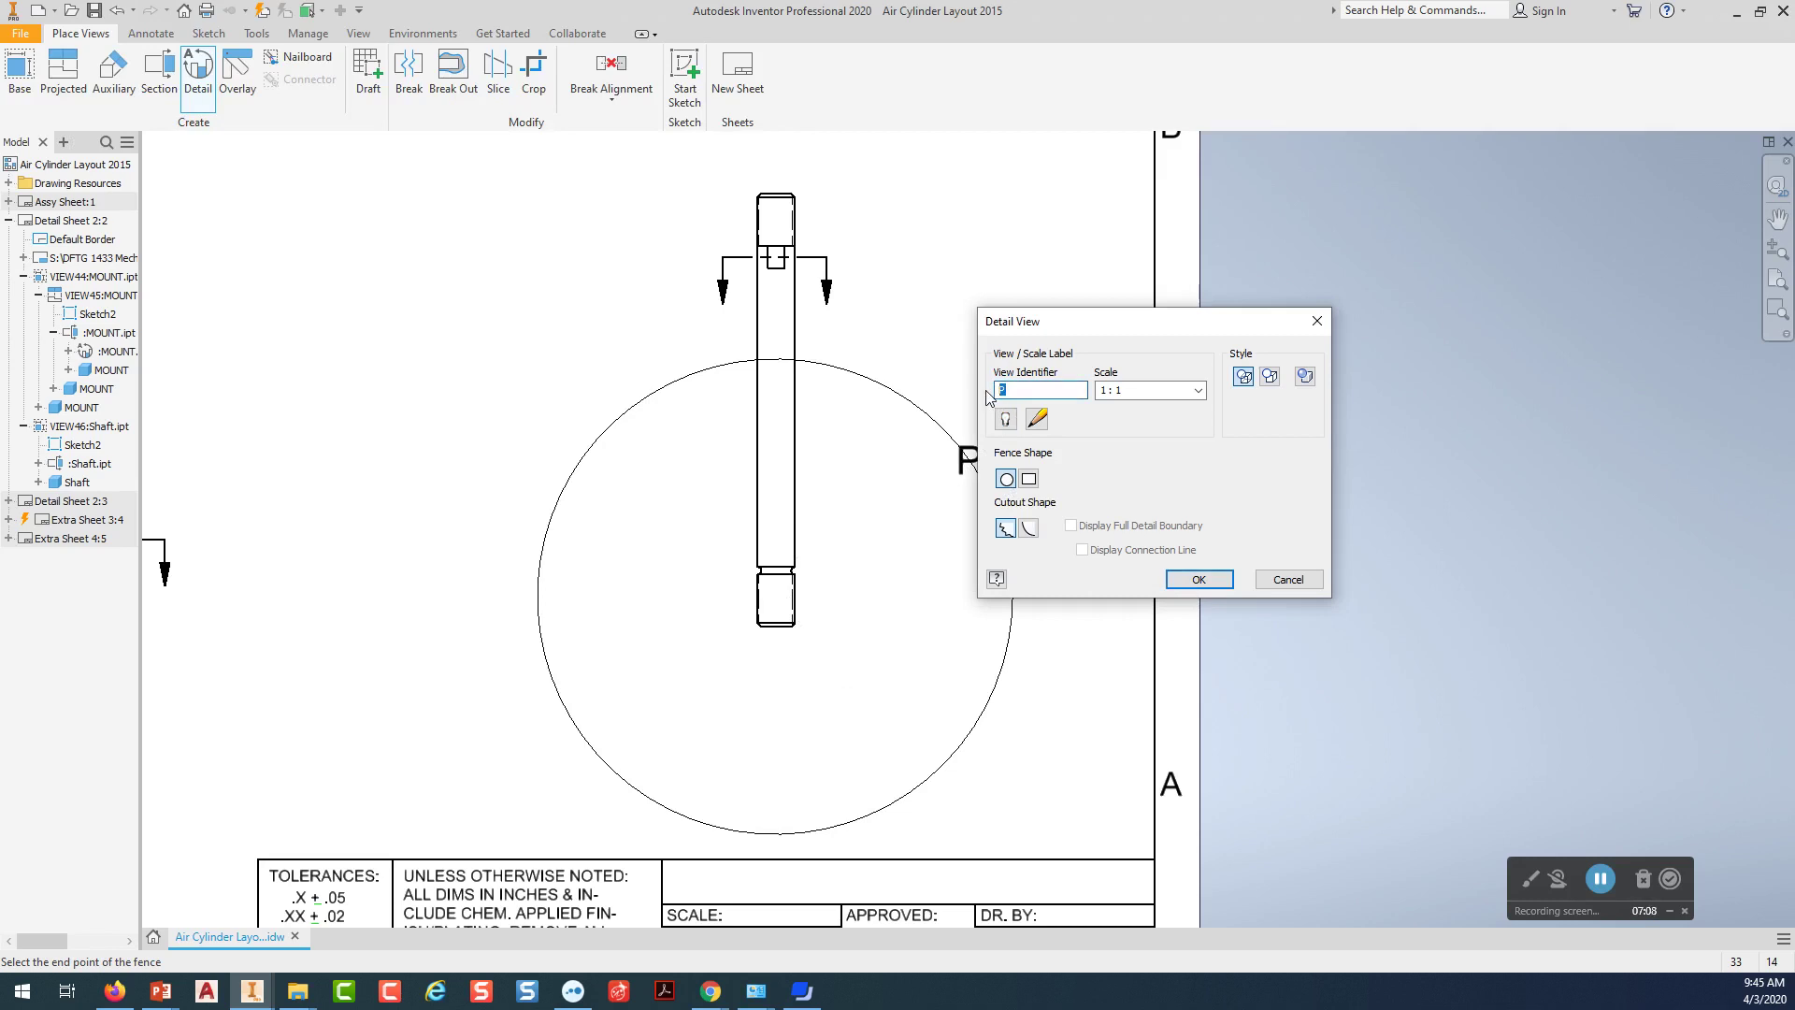
click(1008, 393)
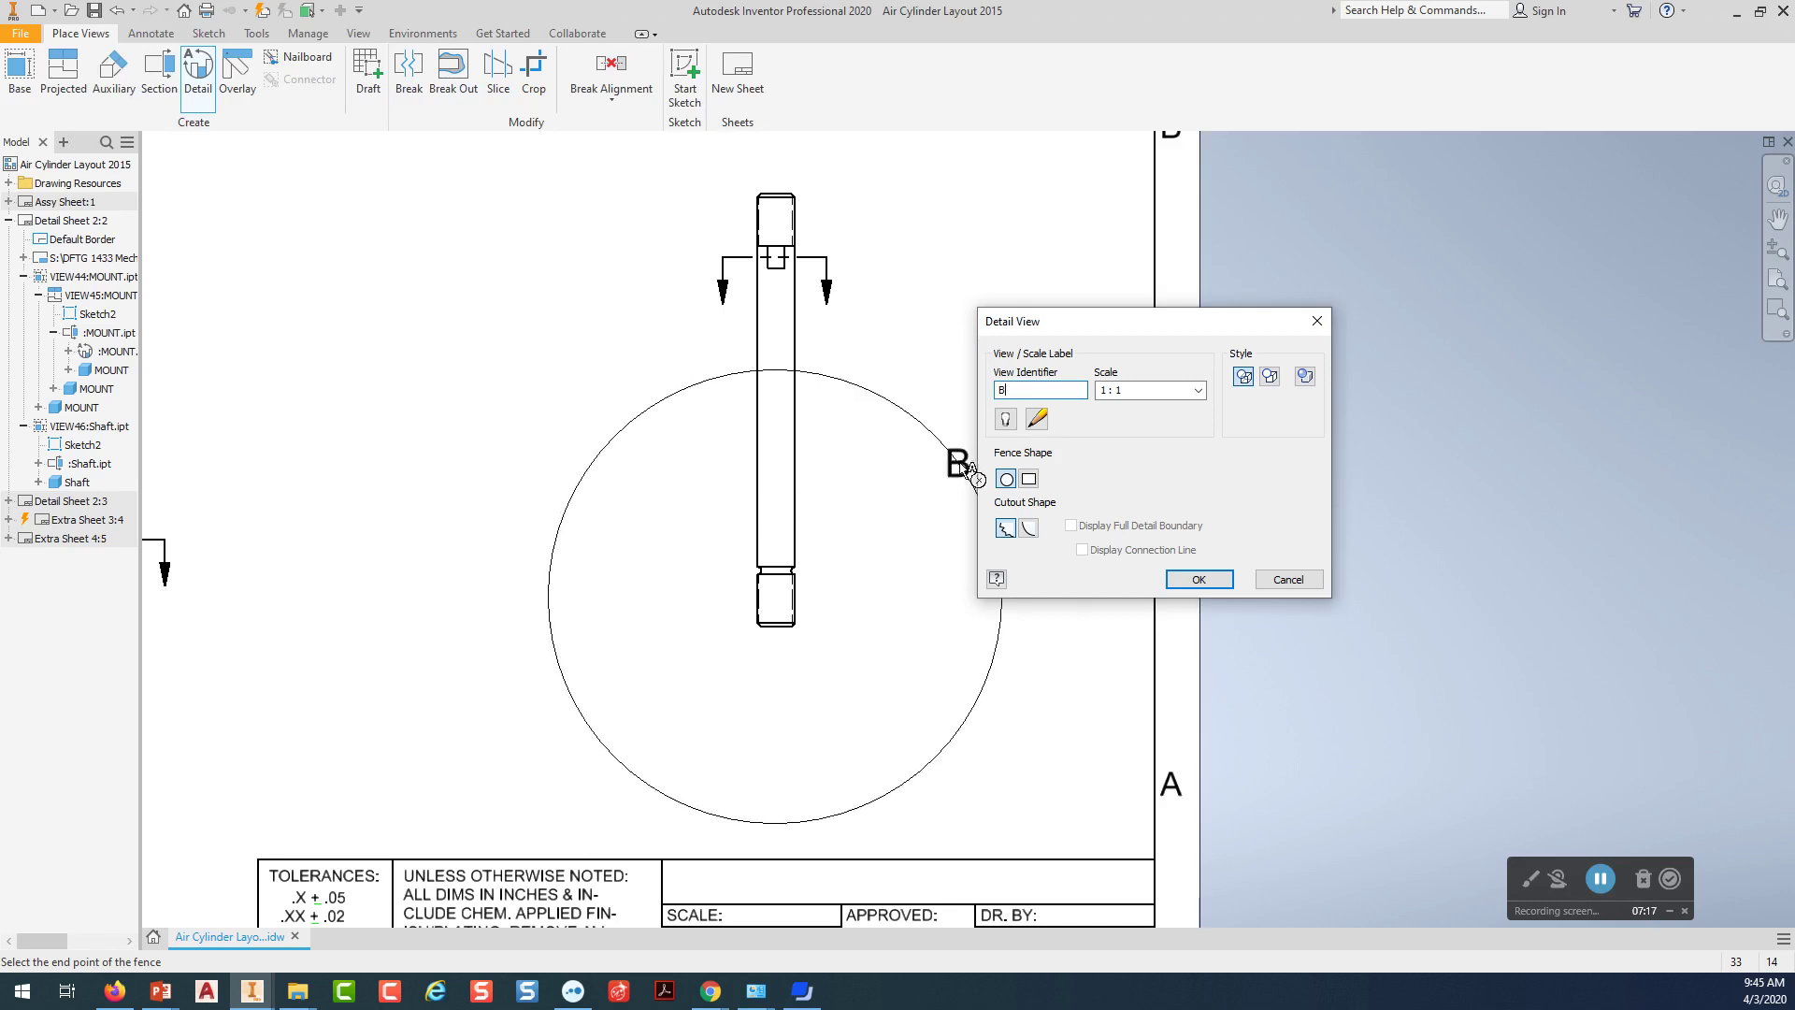
click(1005, 419)
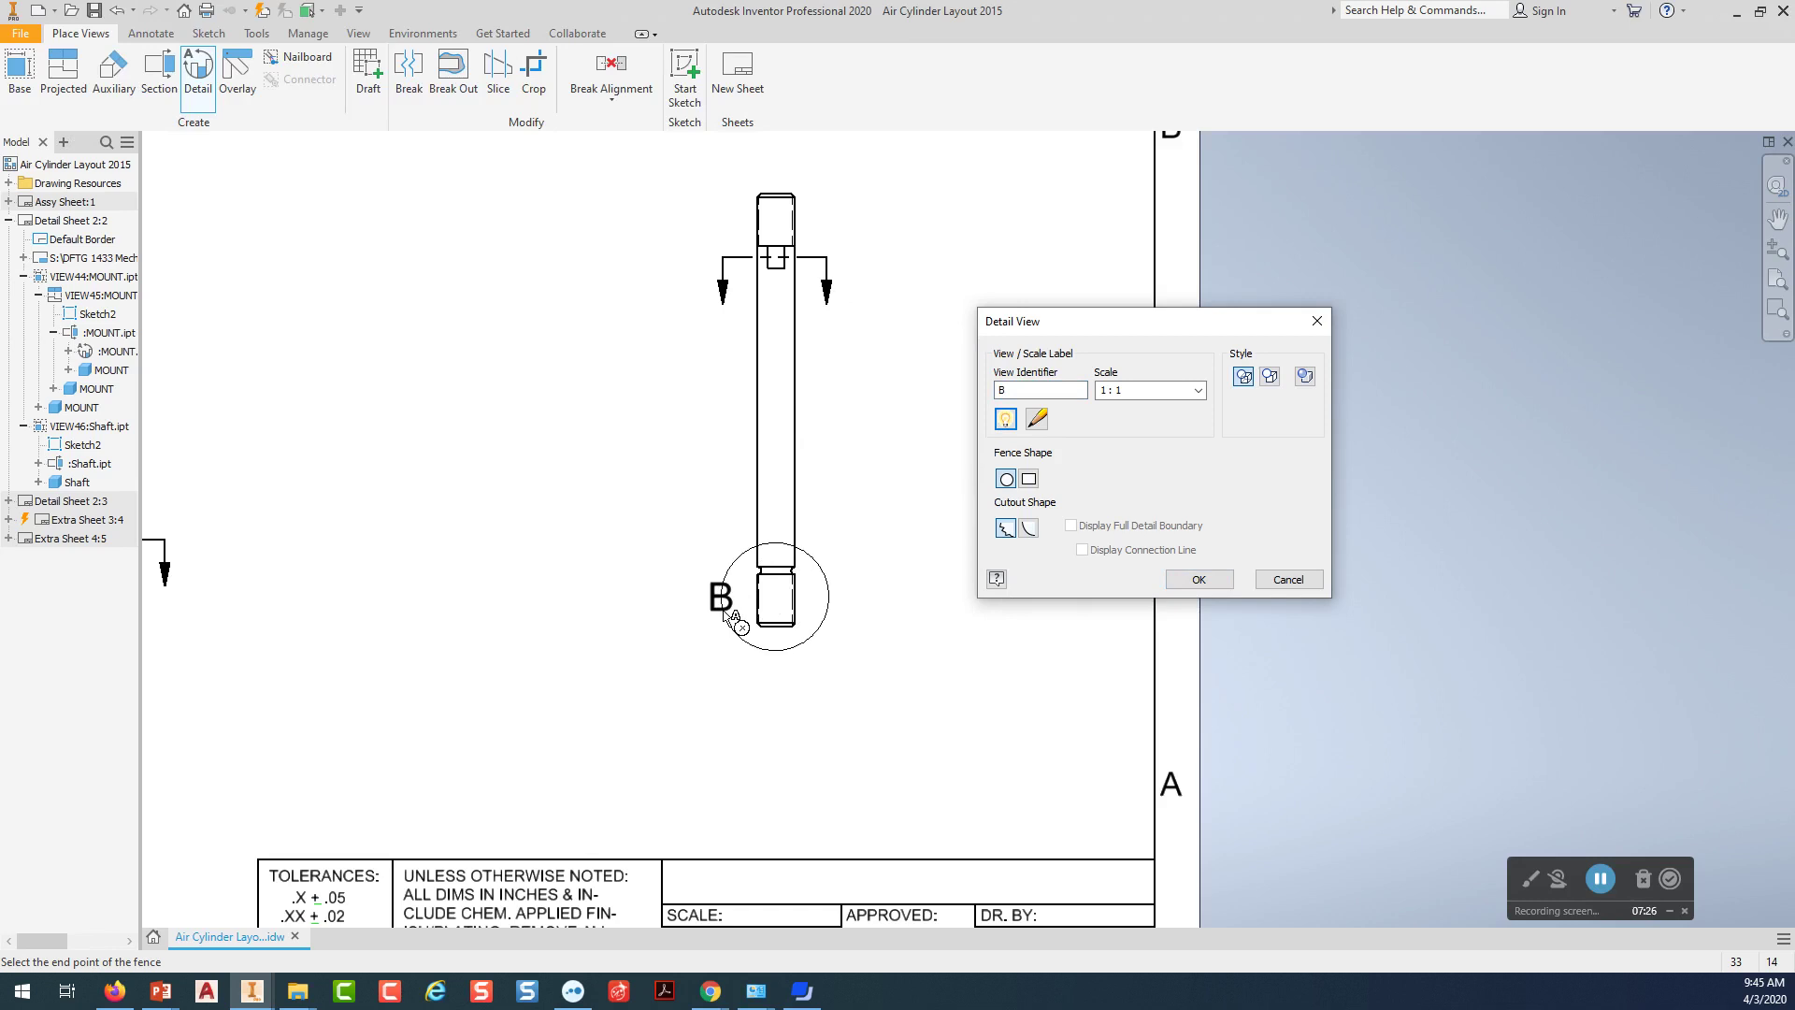
click(736, 620)
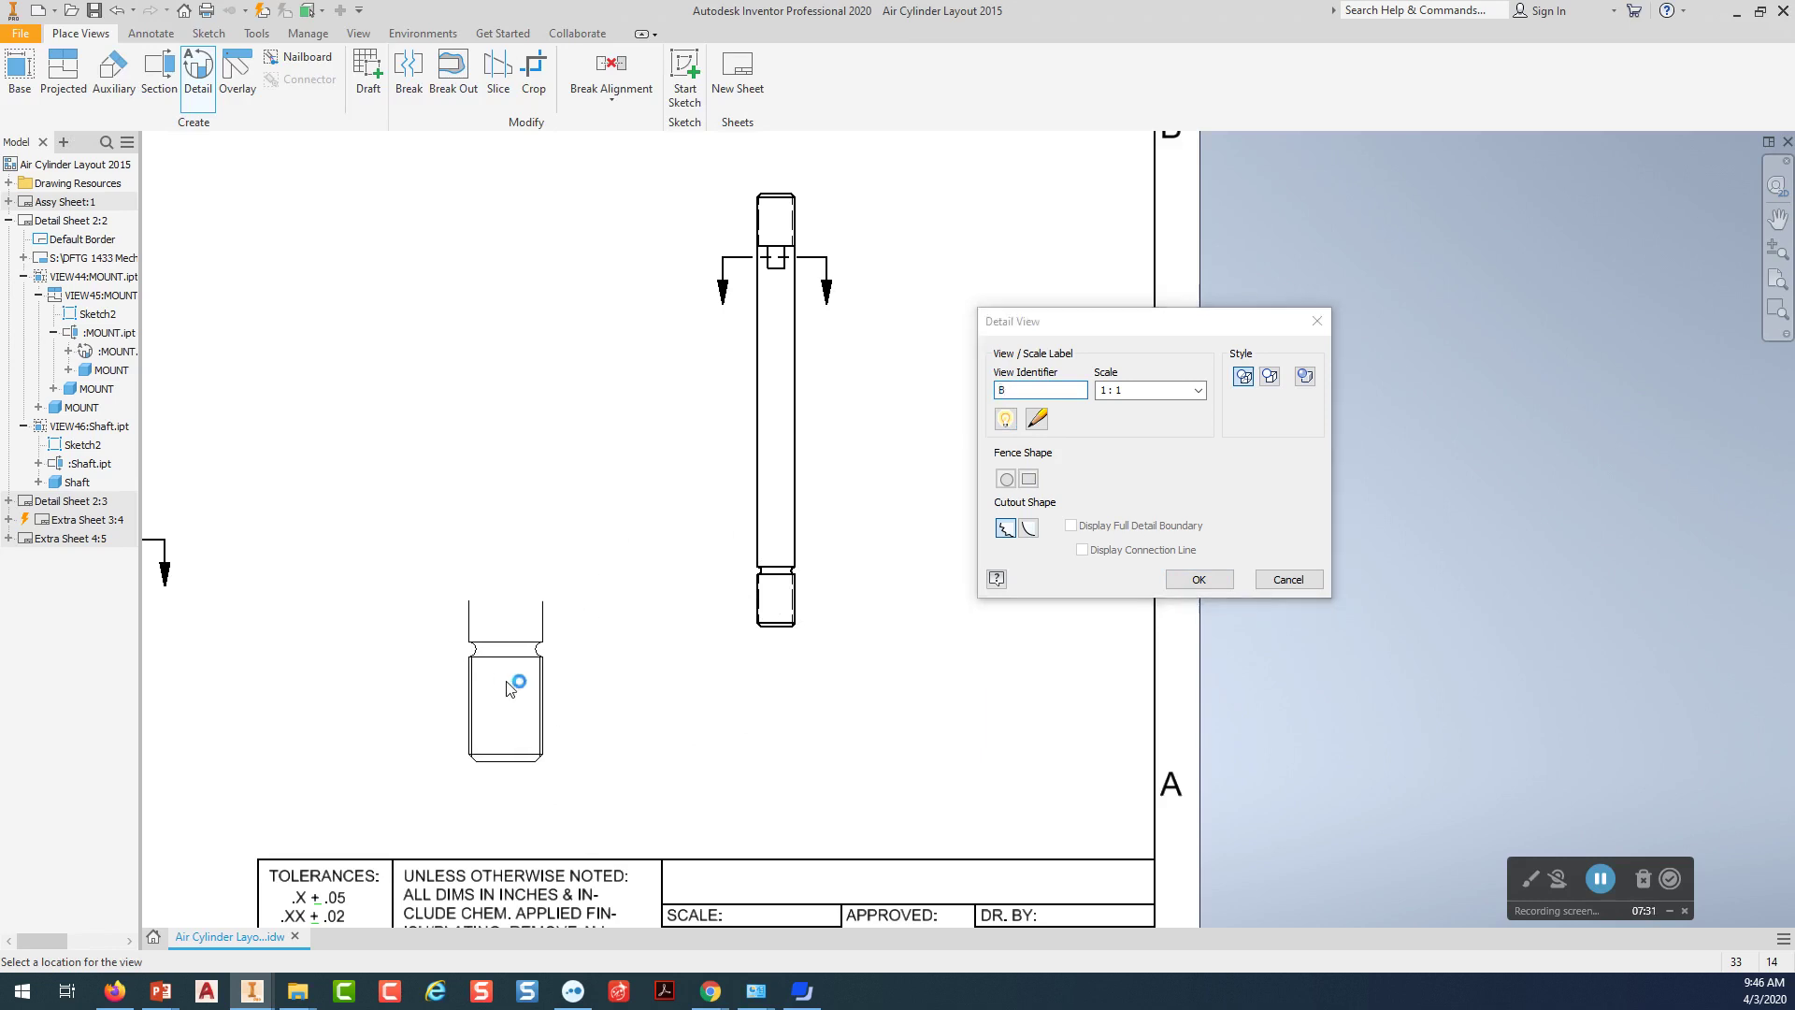
click(520, 692)
middle_drag(630, 662, 631, 559)
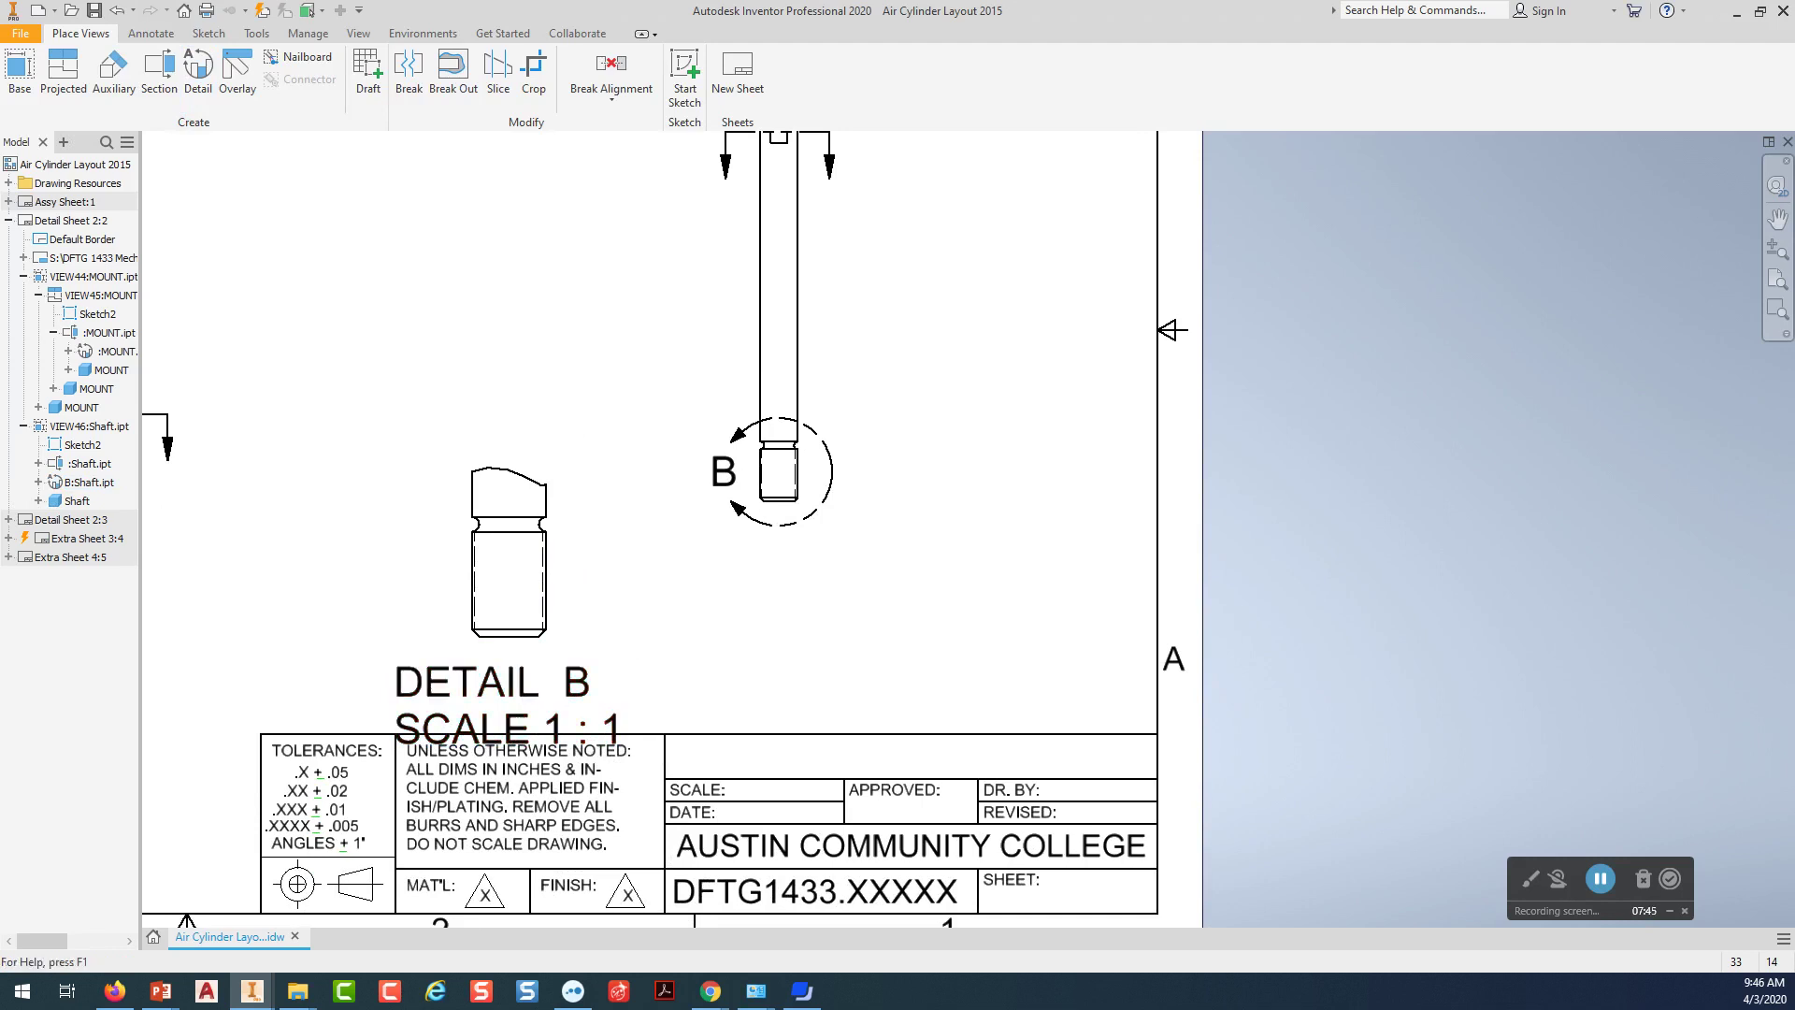
Retype the second line of the DETAIL B label as 'SCALE: 1=1'.
double_click(505, 697)
drag(714, 388, 1329, 267)
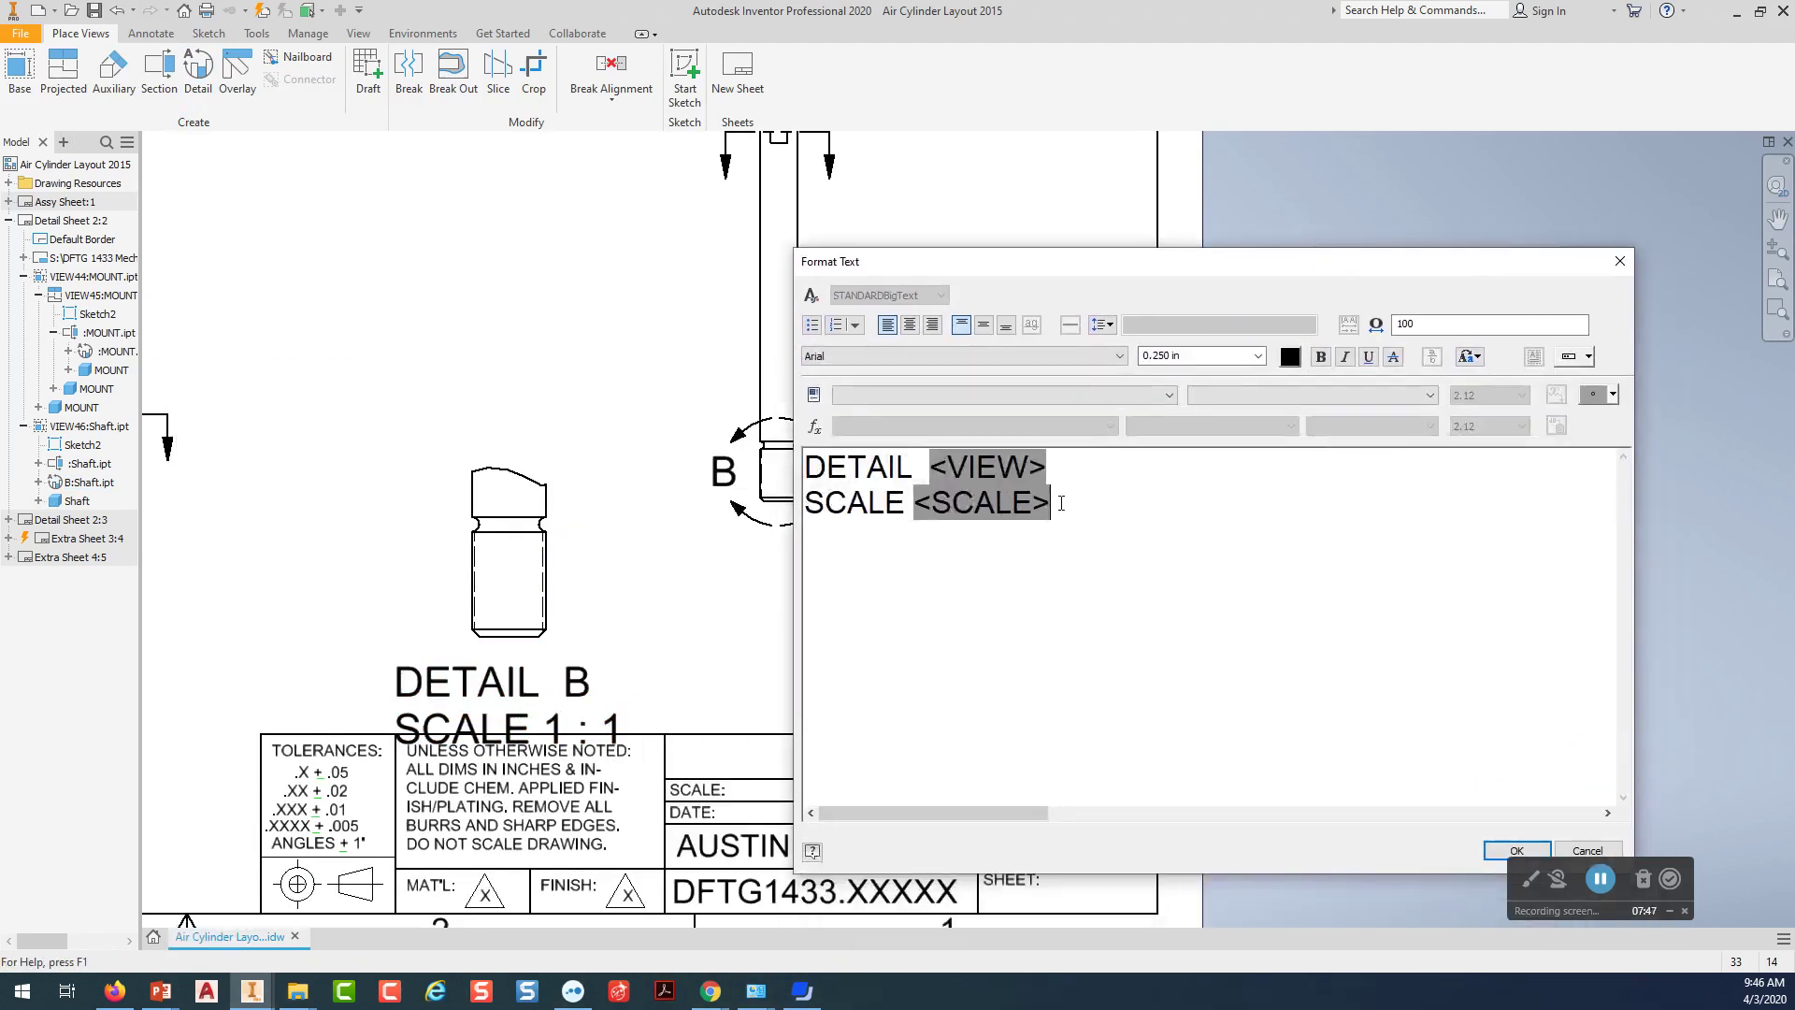
drag(1062, 503, 804, 503)
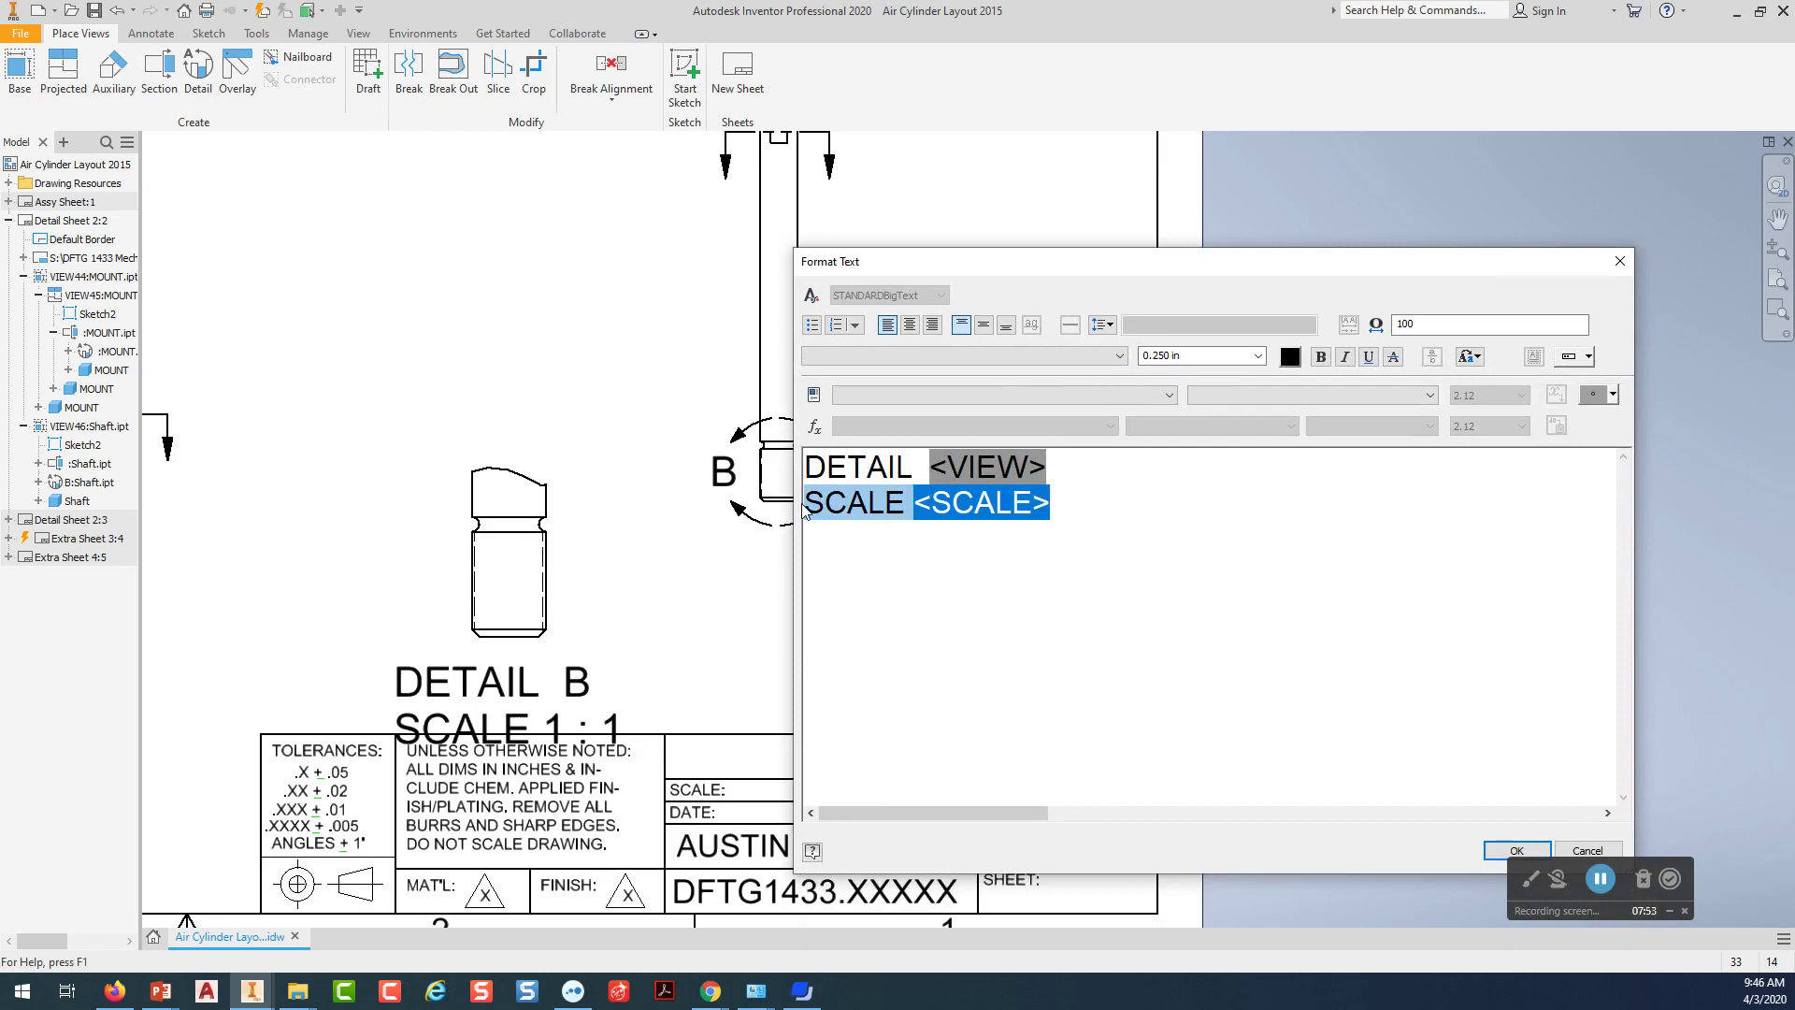
text(sca)
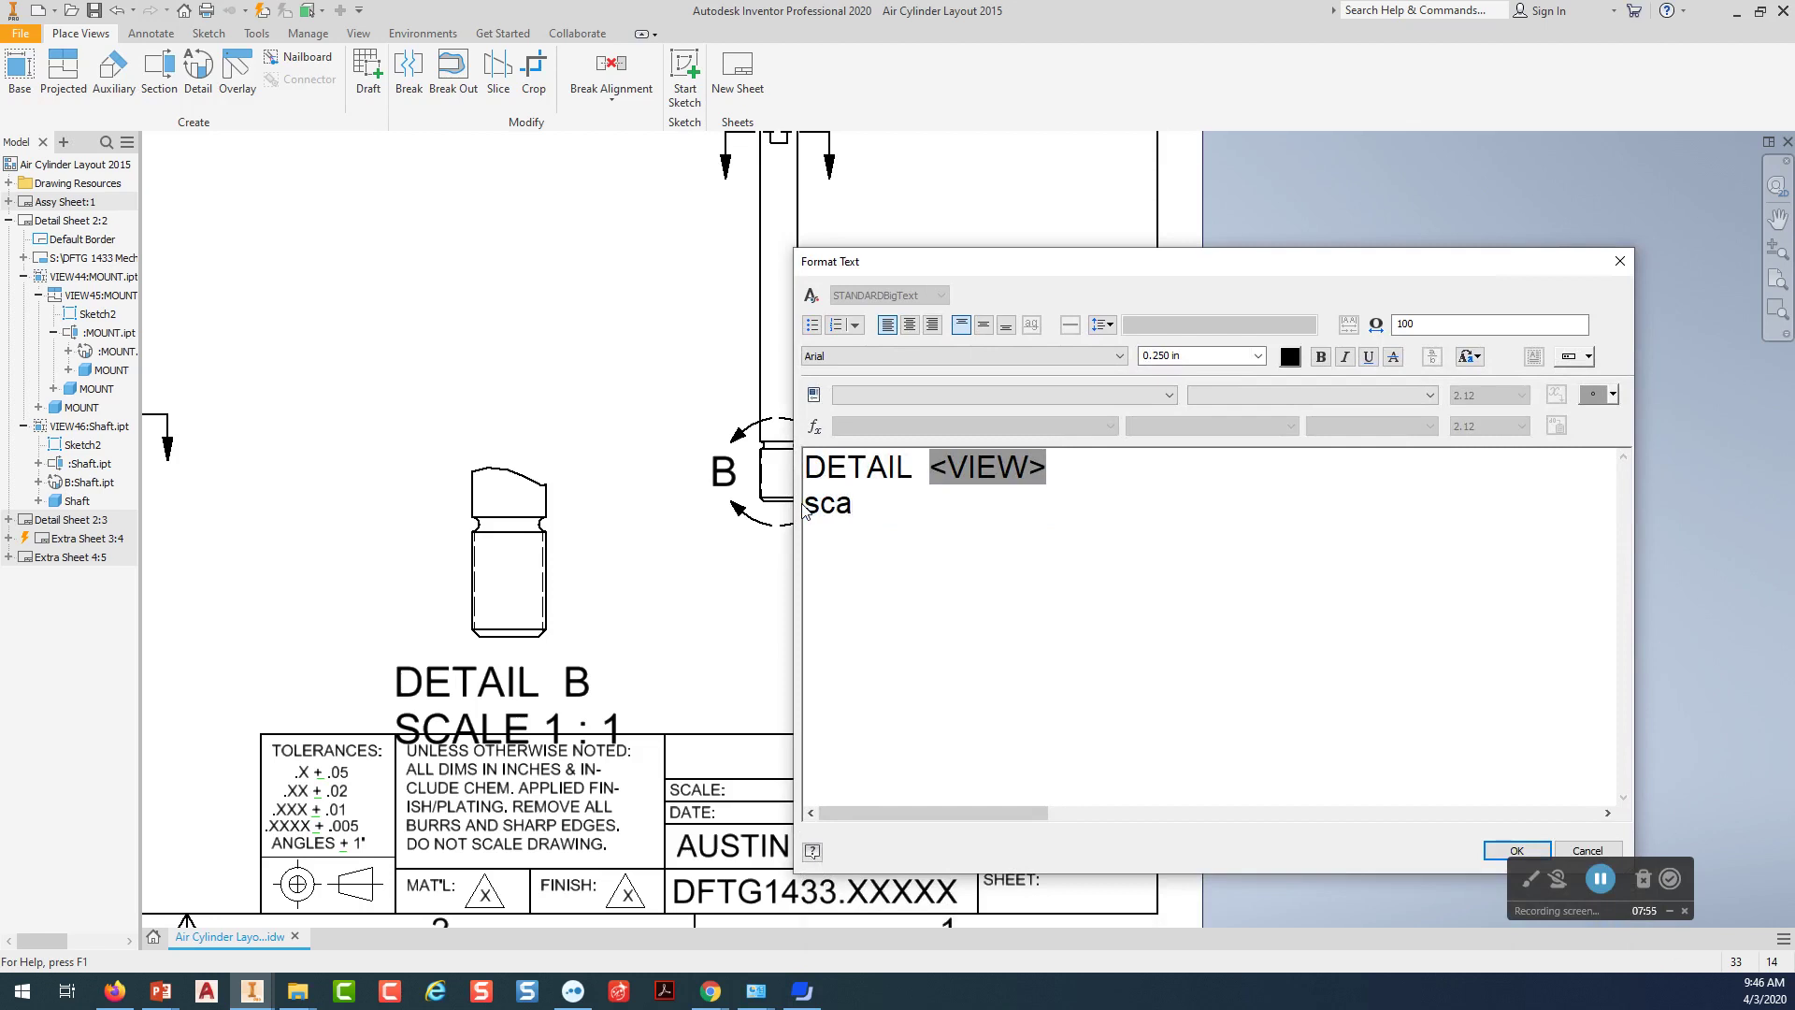
key(BackSpace)
key(BackSpace)
key(BackSpace)
text(scale)
key(BackSpace)
key(BackSpace)
key(BackSpace)
key(BackSpace)
key(BackSpace)
text(SCALE:  1+)
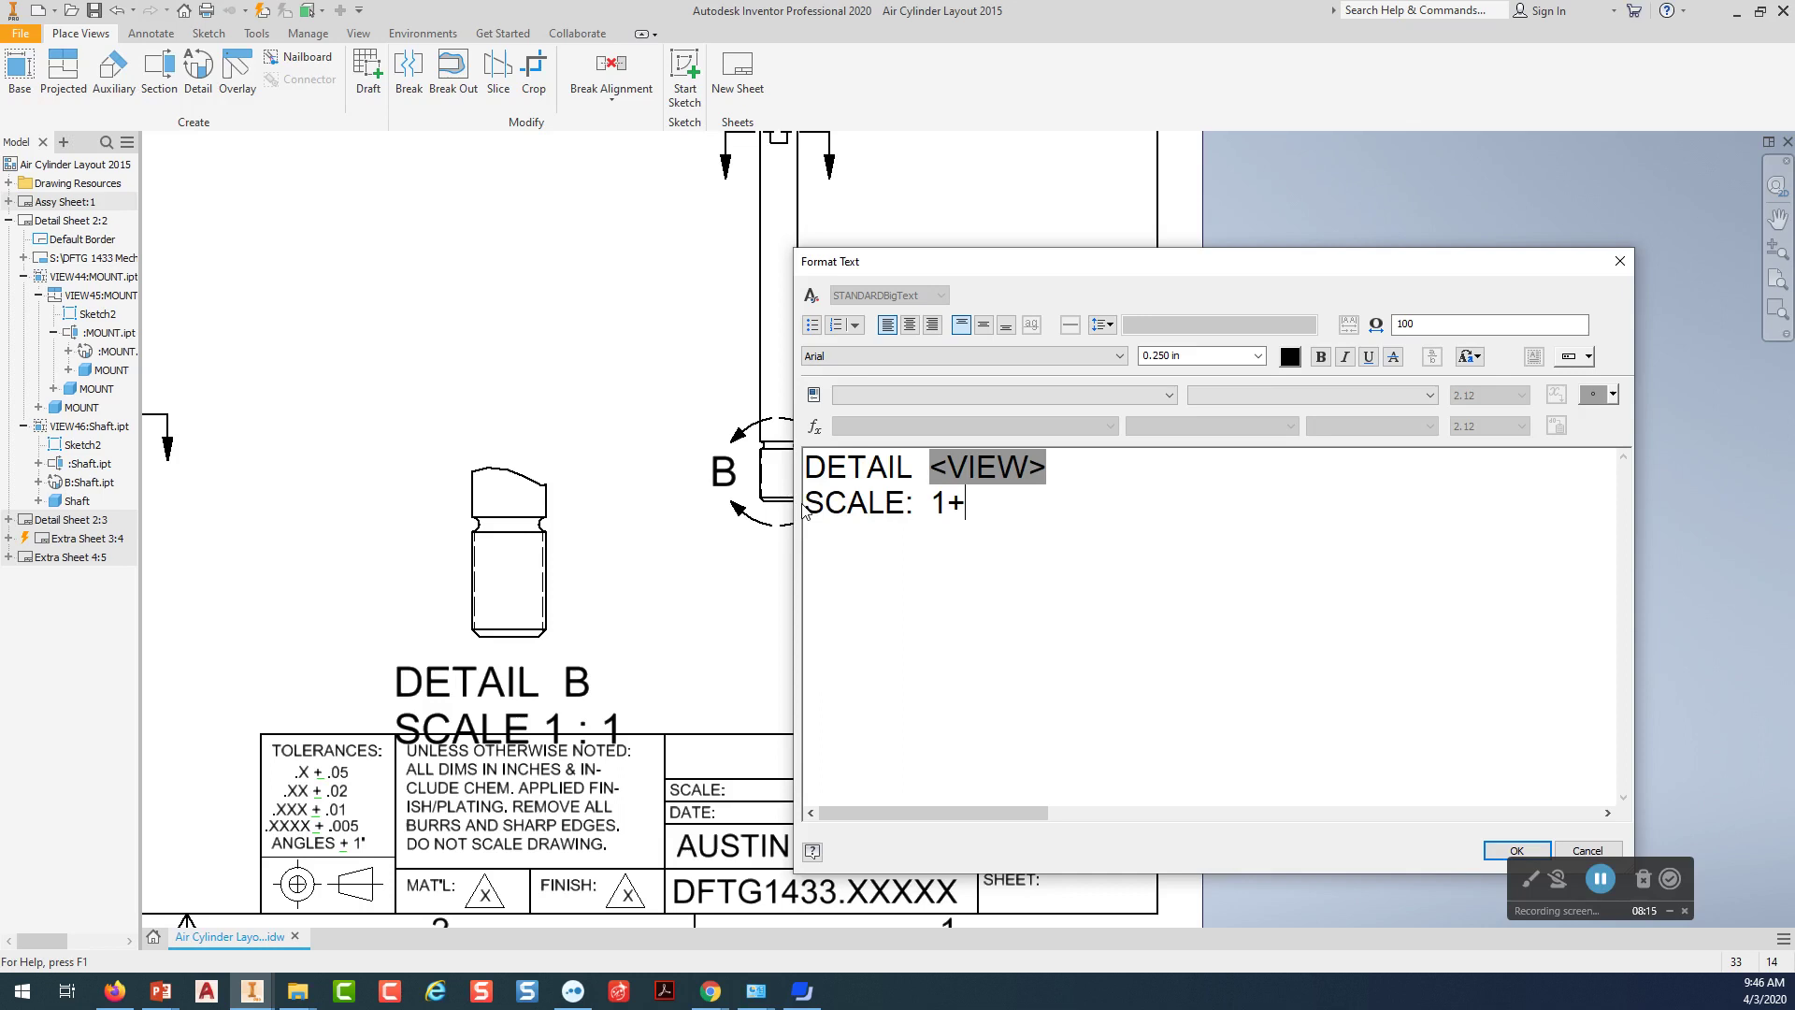
key(BackSpace)
key(BackSpace)
key(BackSpace)
text(1)
click(1517, 850)
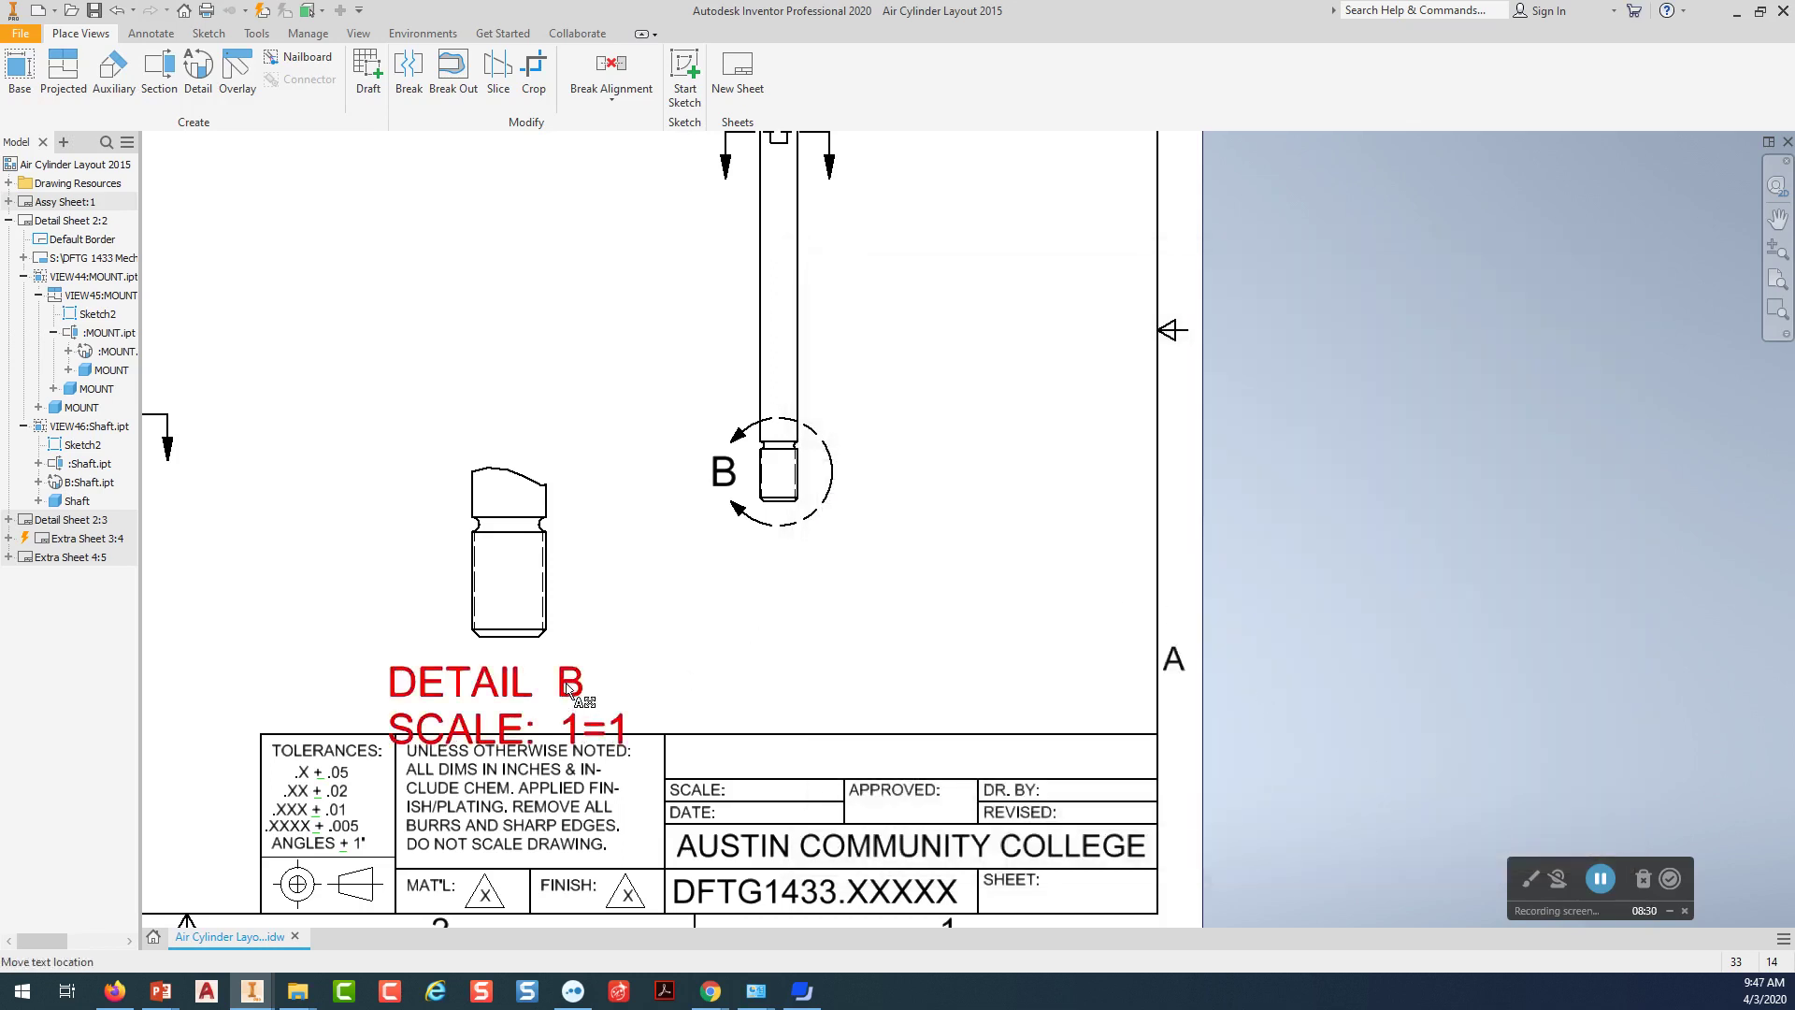
Move detail B up and set its SCALE: 1=1 line to 0.120 in text height.
drag(565, 599, 554, 531)
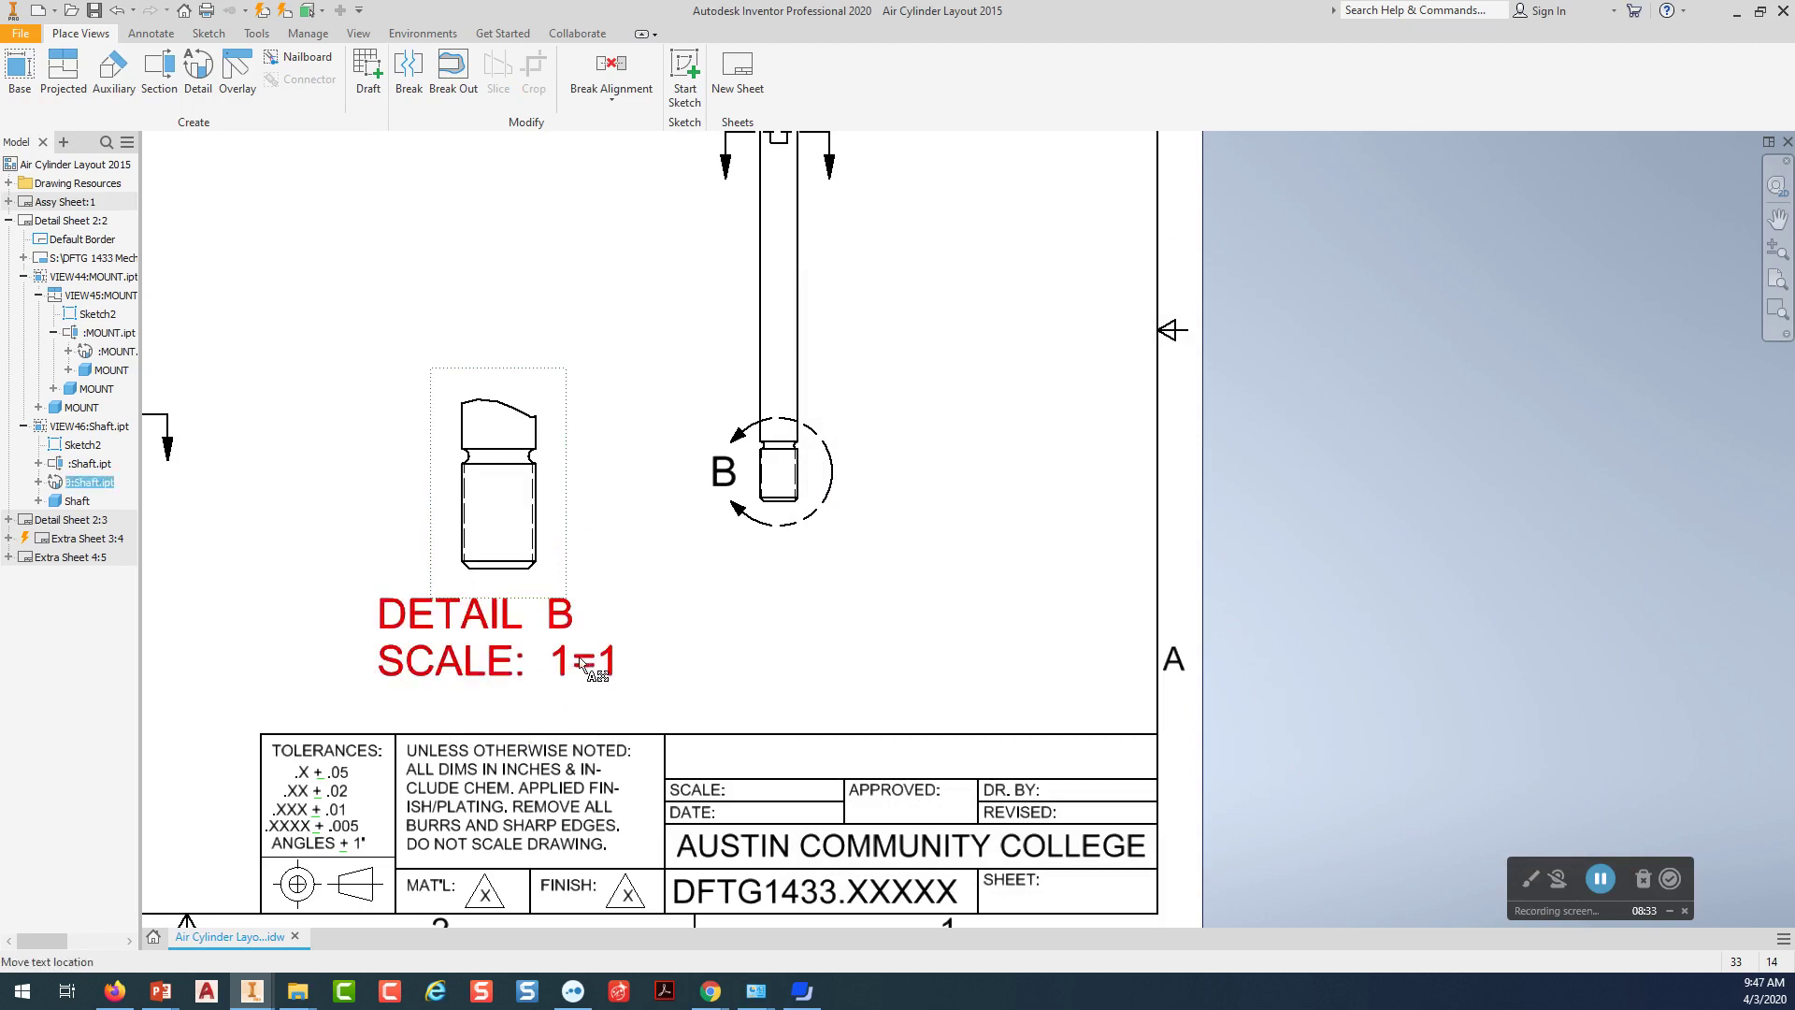
double_click(601, 662)
drag(1028, 498, 804, 502)
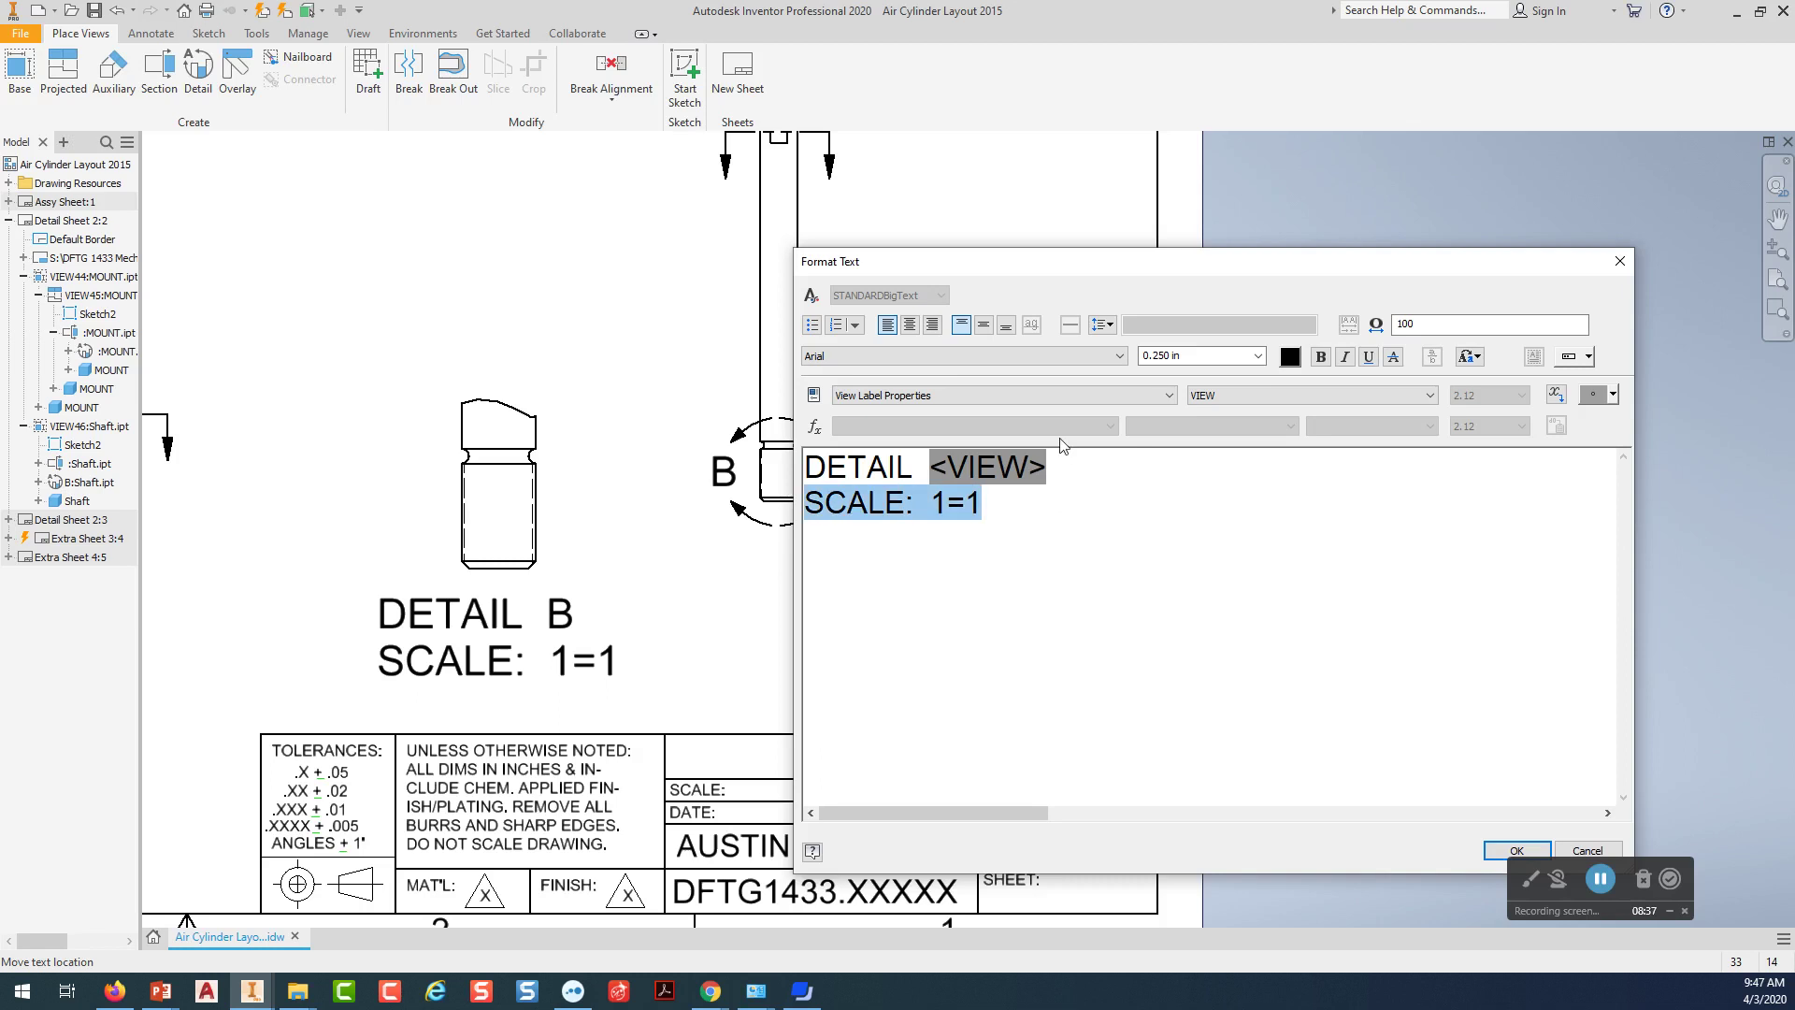
click(1259, 356)
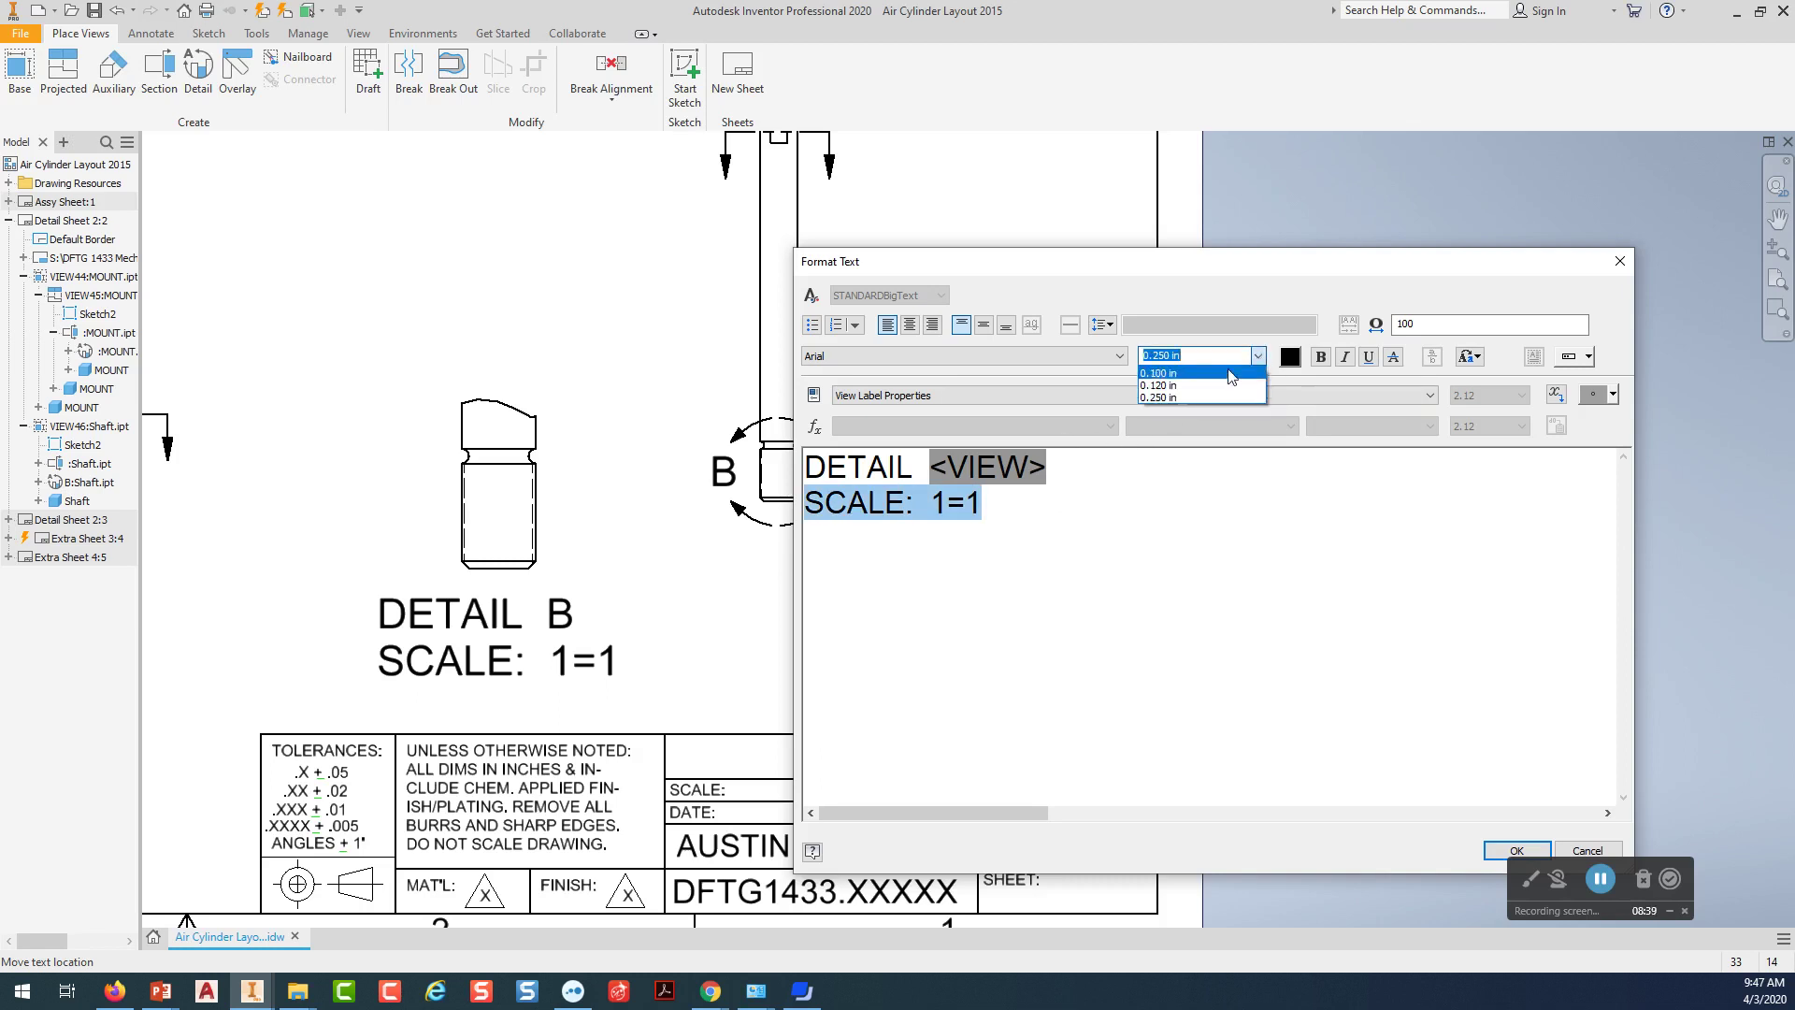
click(1182, 386)
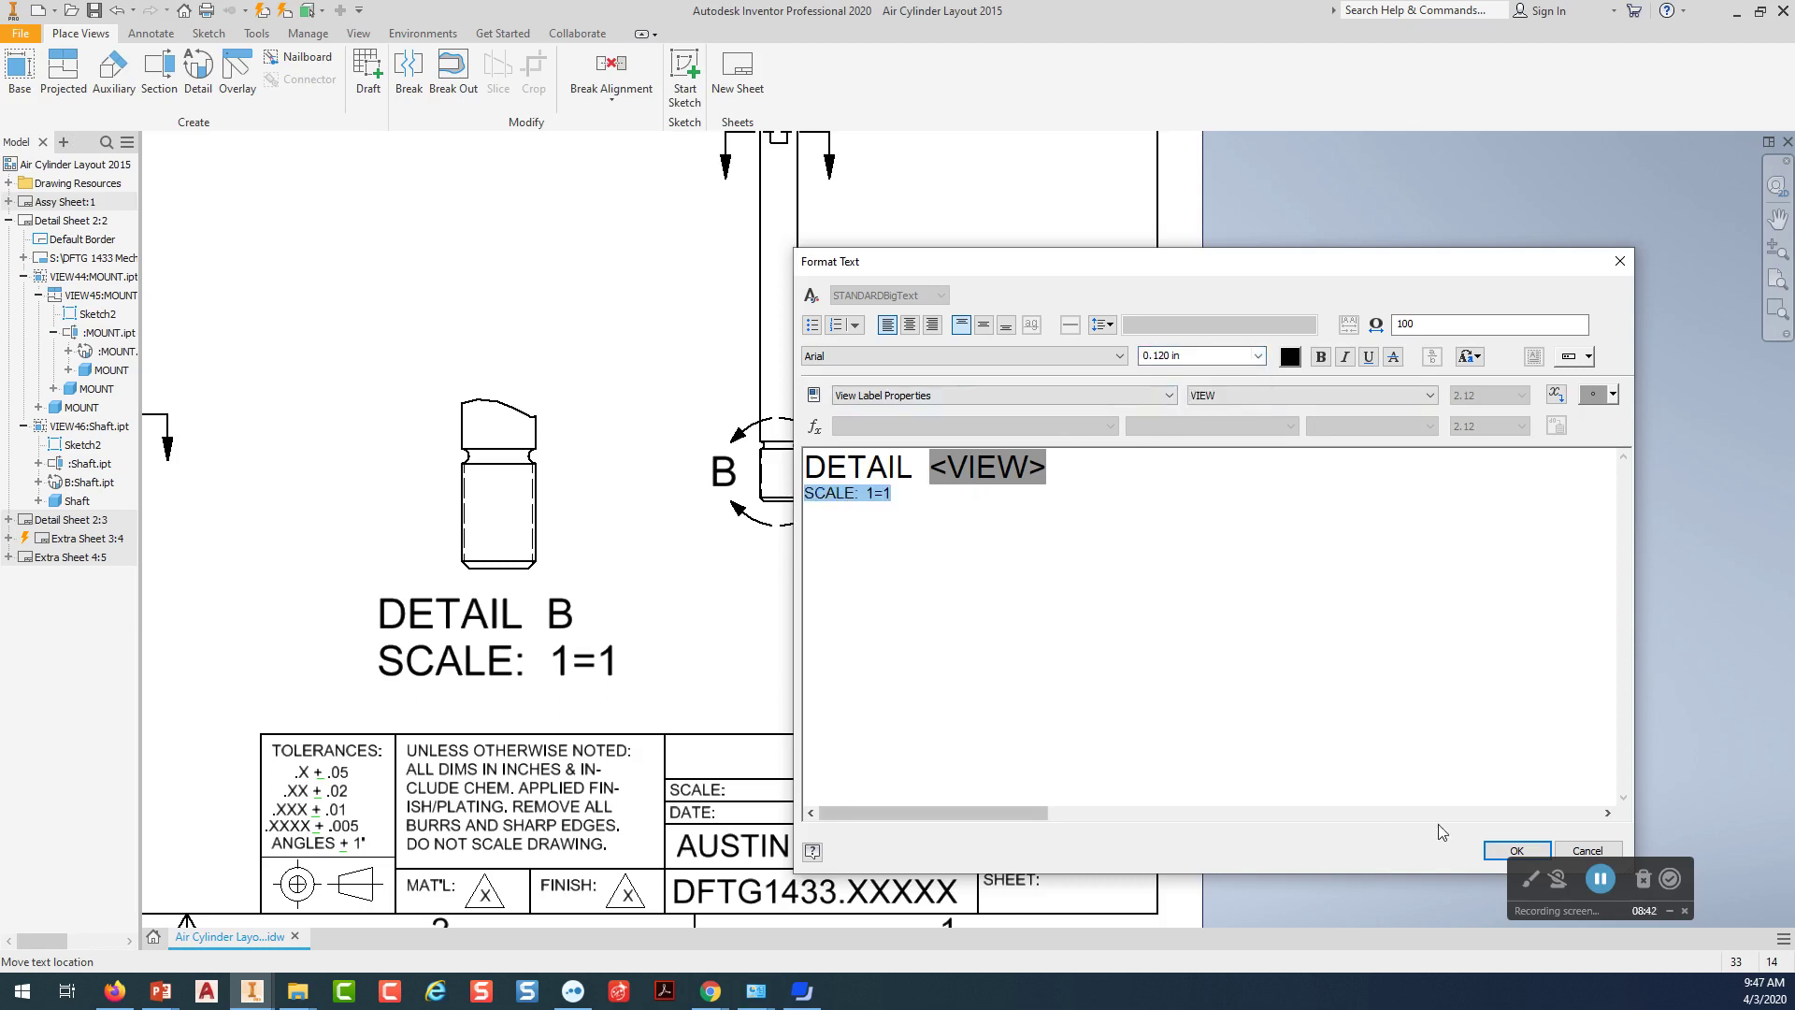
click(1517, 850)
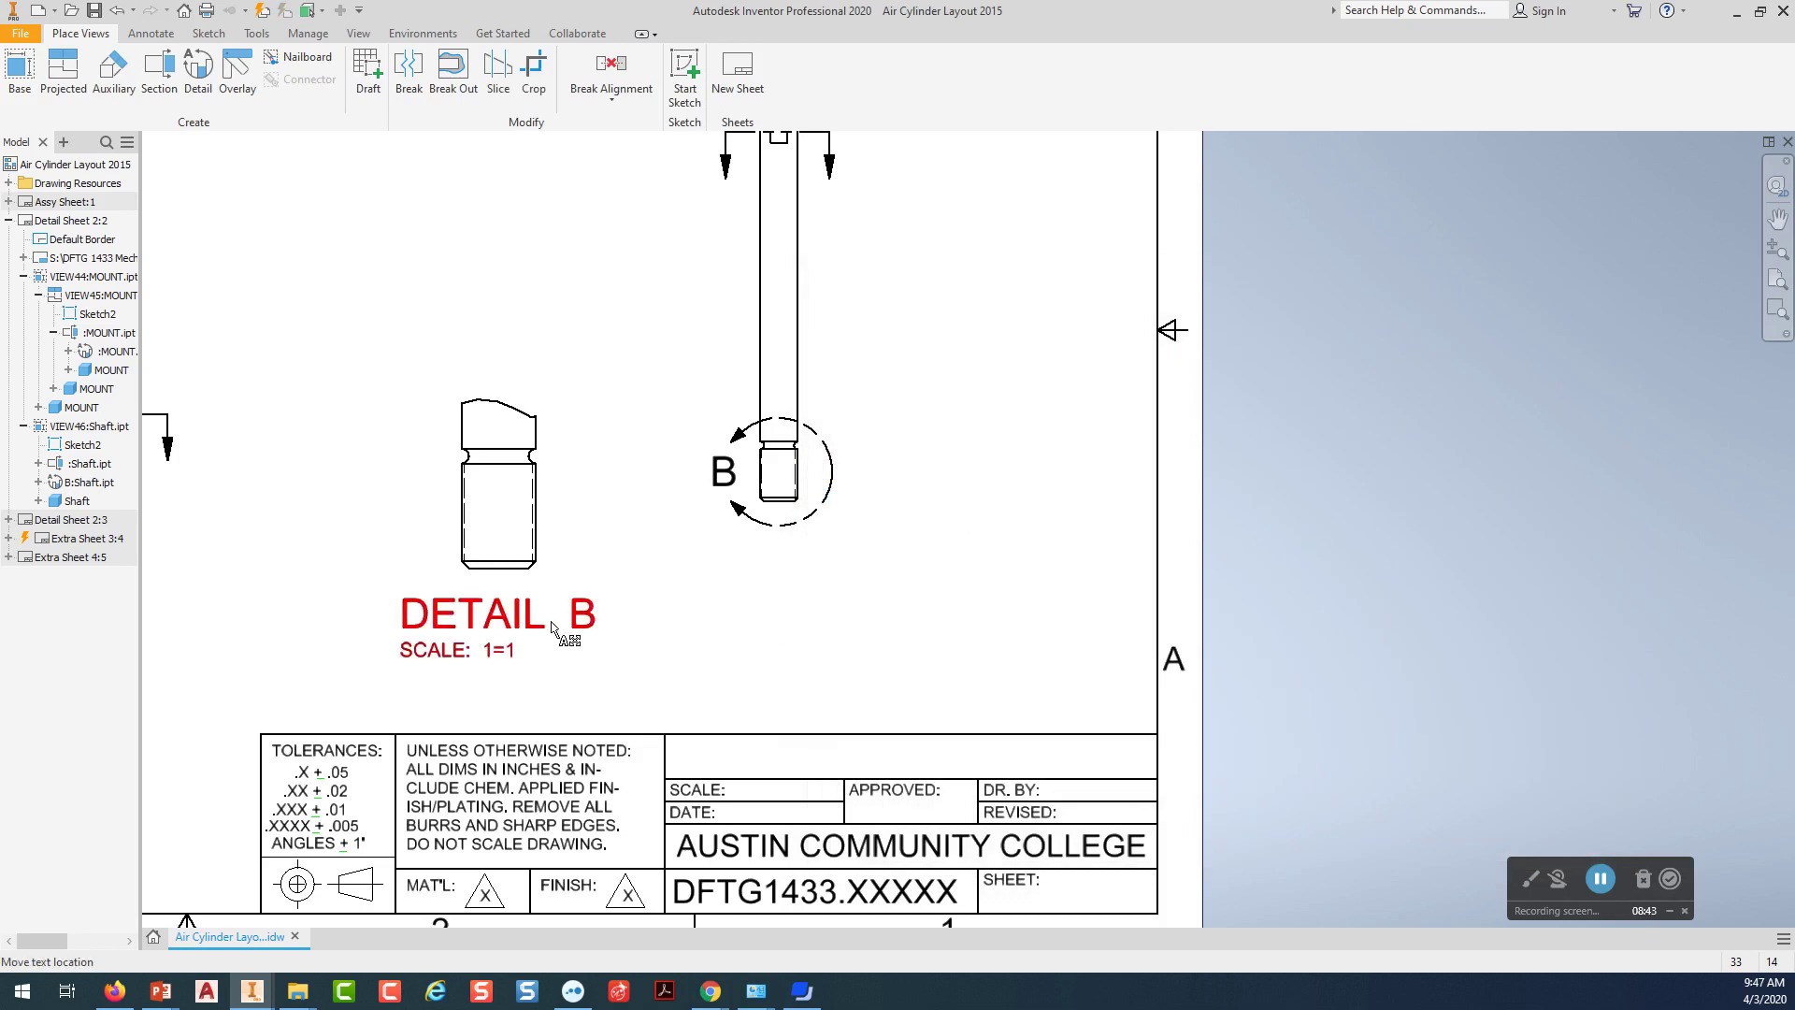
drag(531, 614, 544, 639)
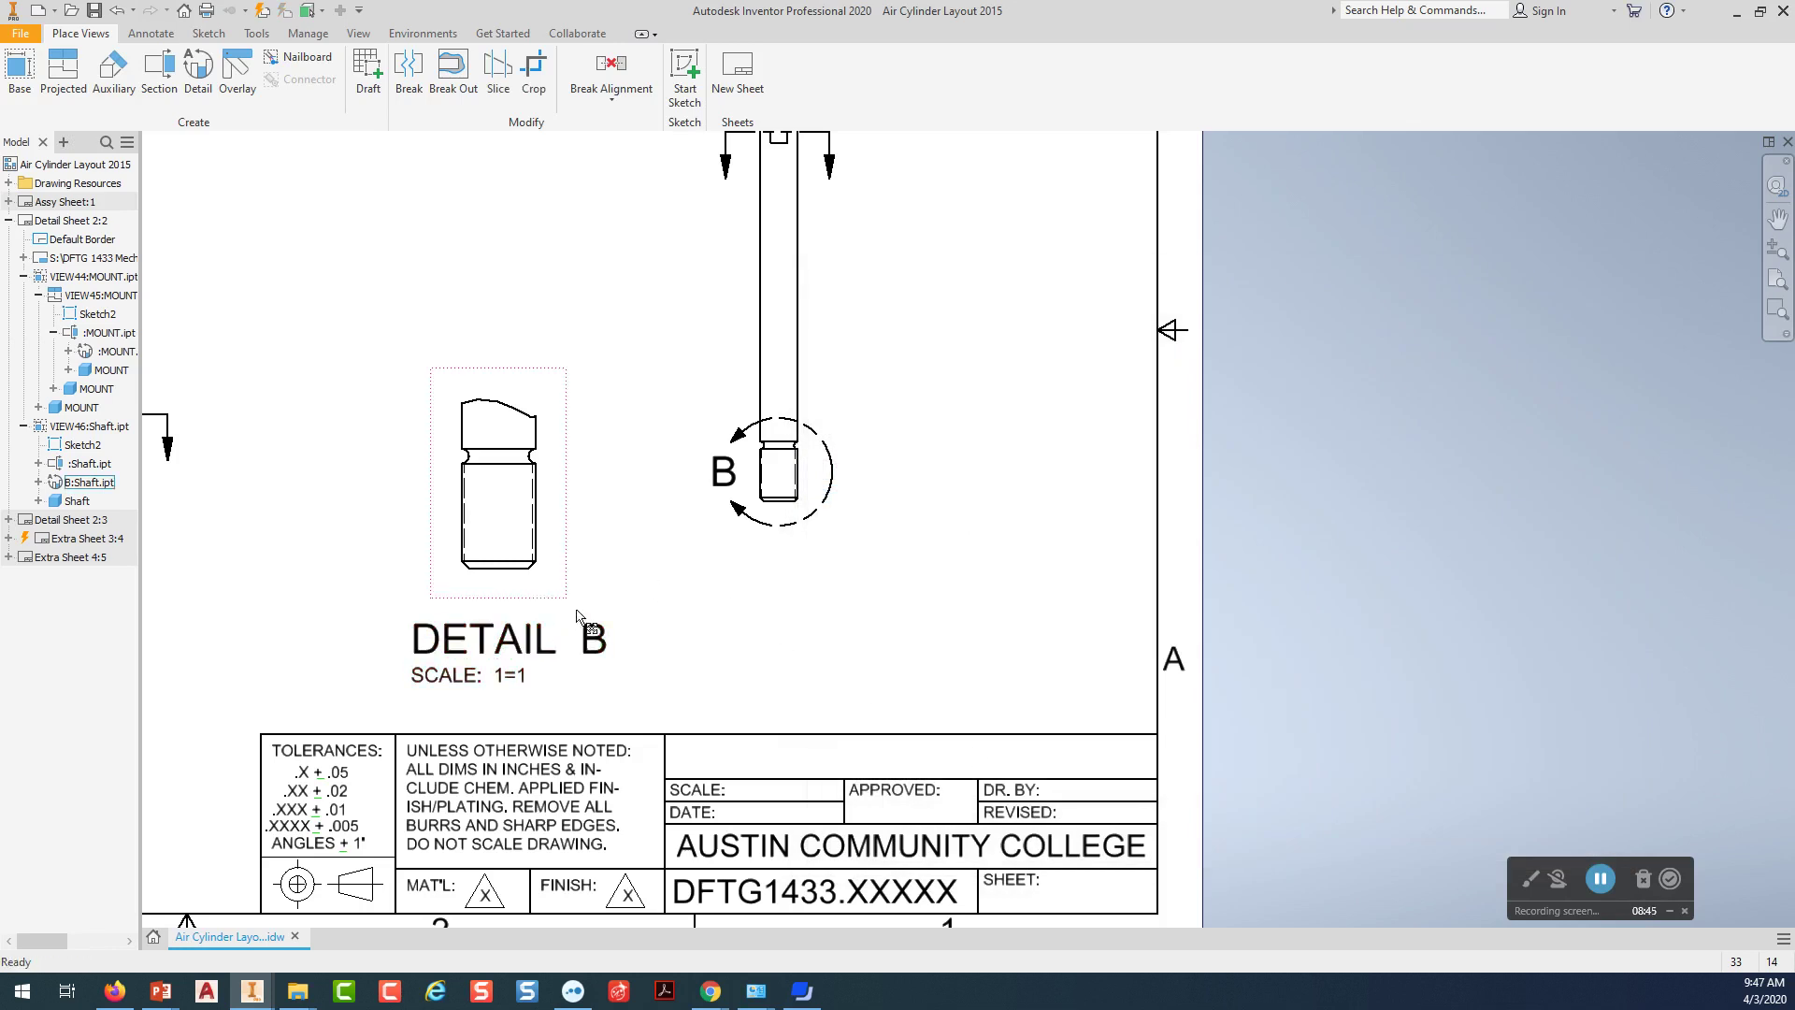
Rotate Detail B so its left edge lies horizontal using Edge > Horizontal.
right_click(554, 470)
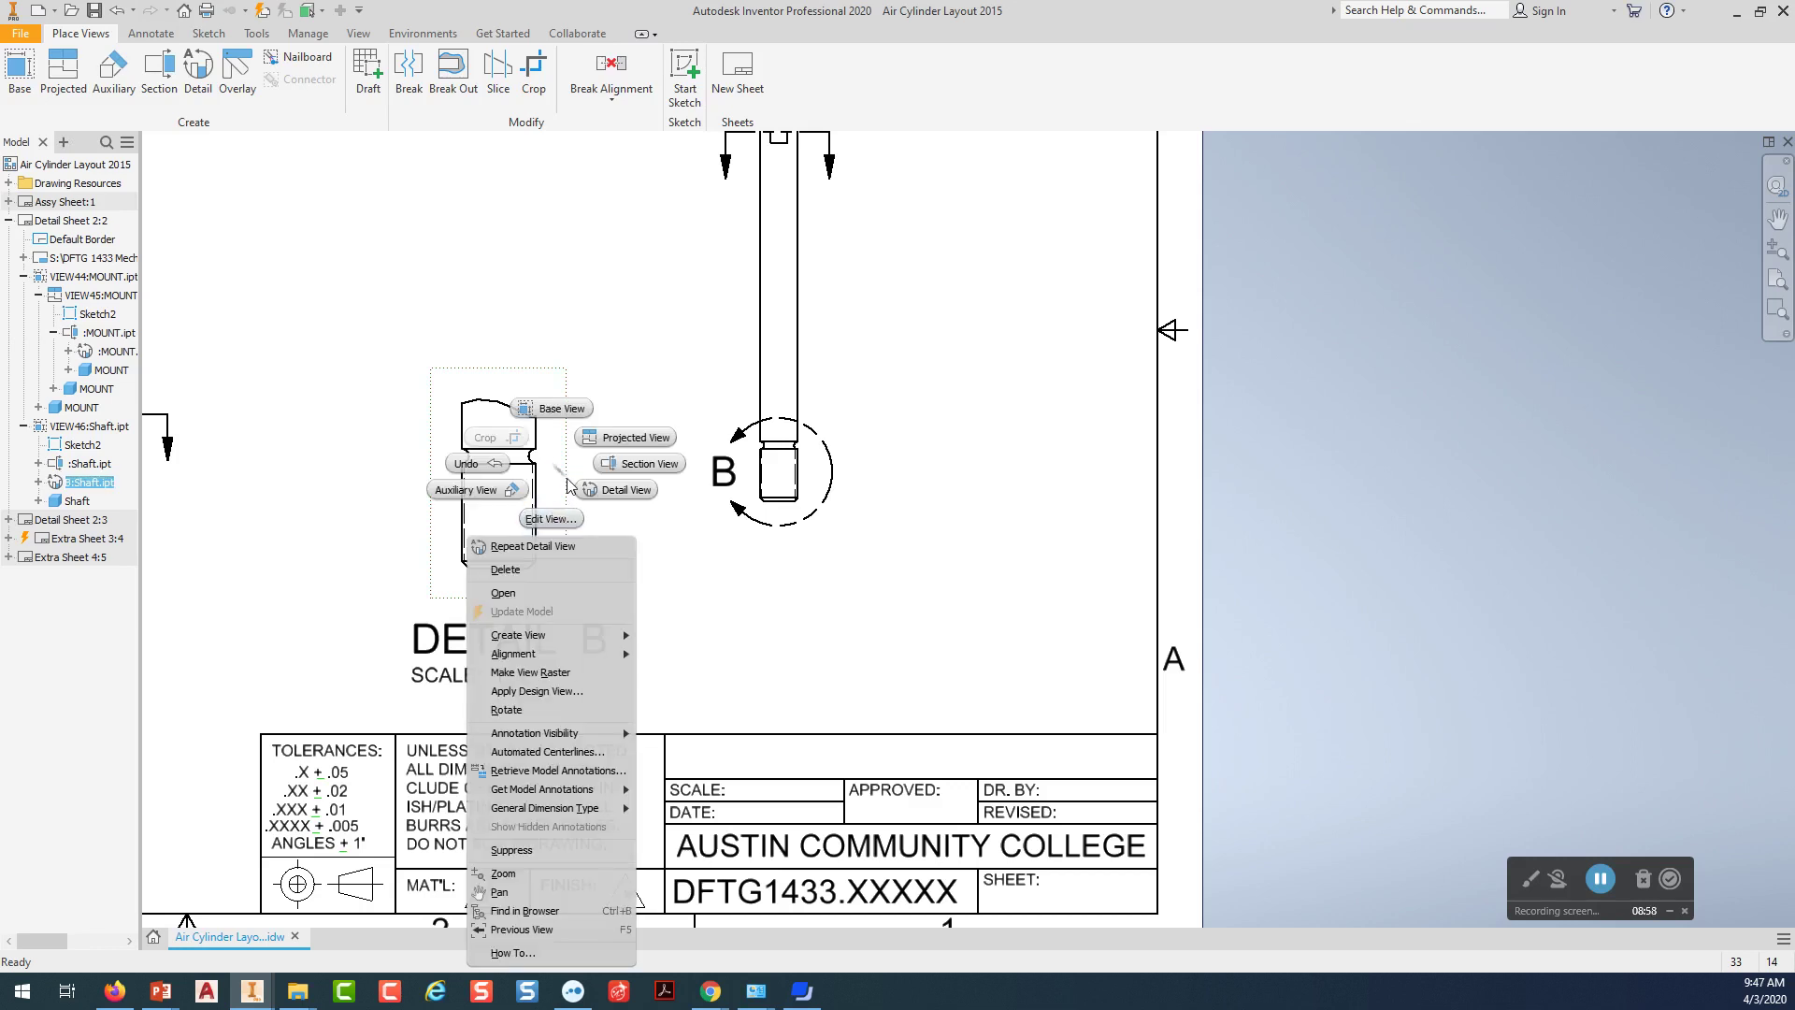
click(565, 482)
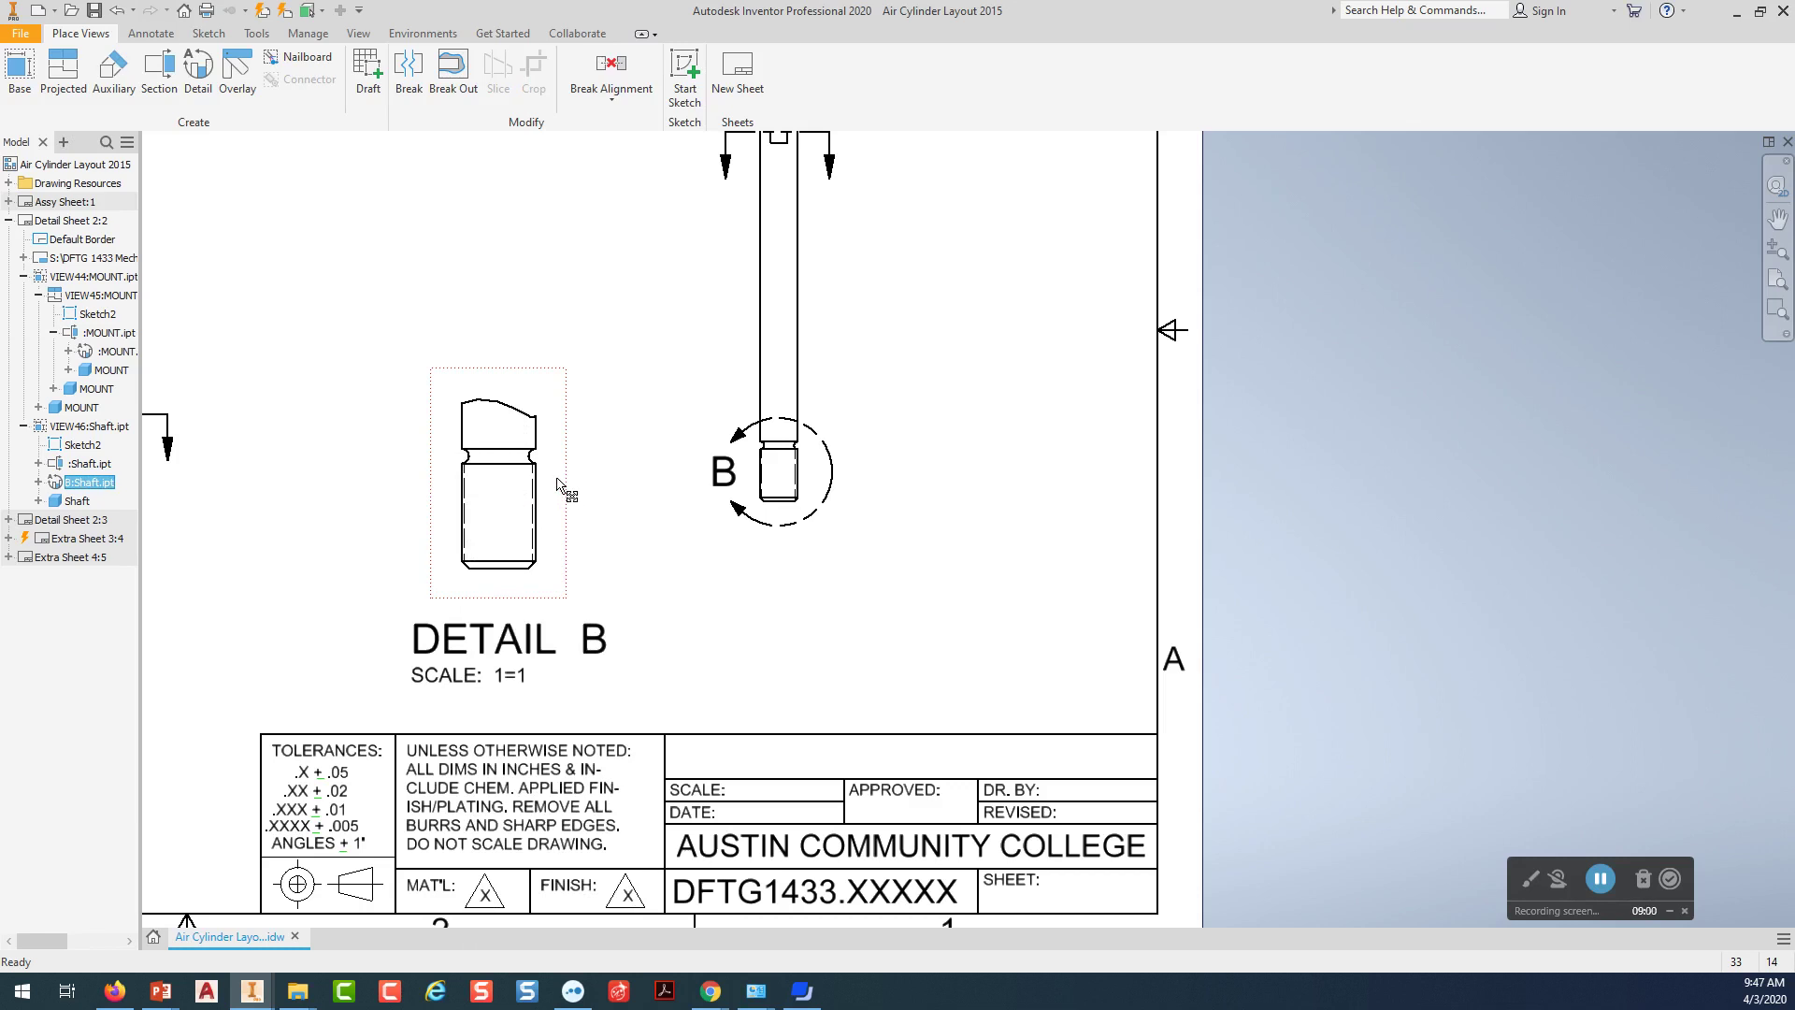
right_click(556, 481)
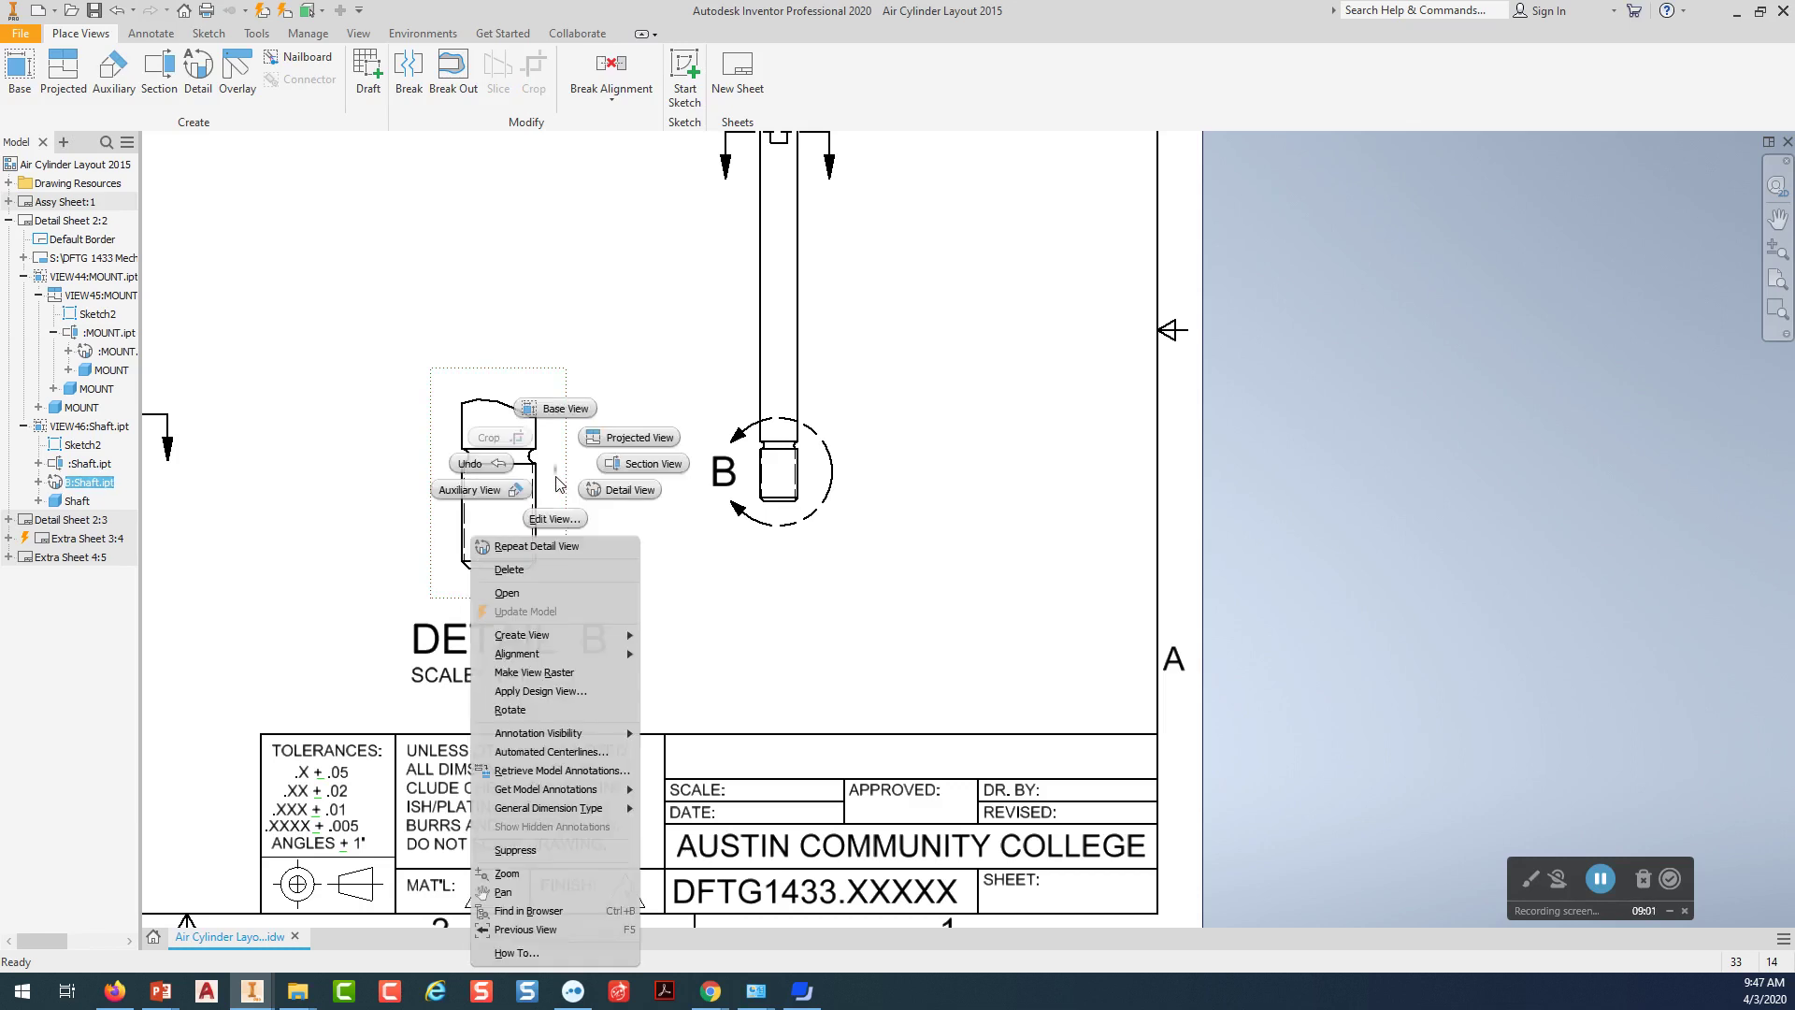
click(520, 713)
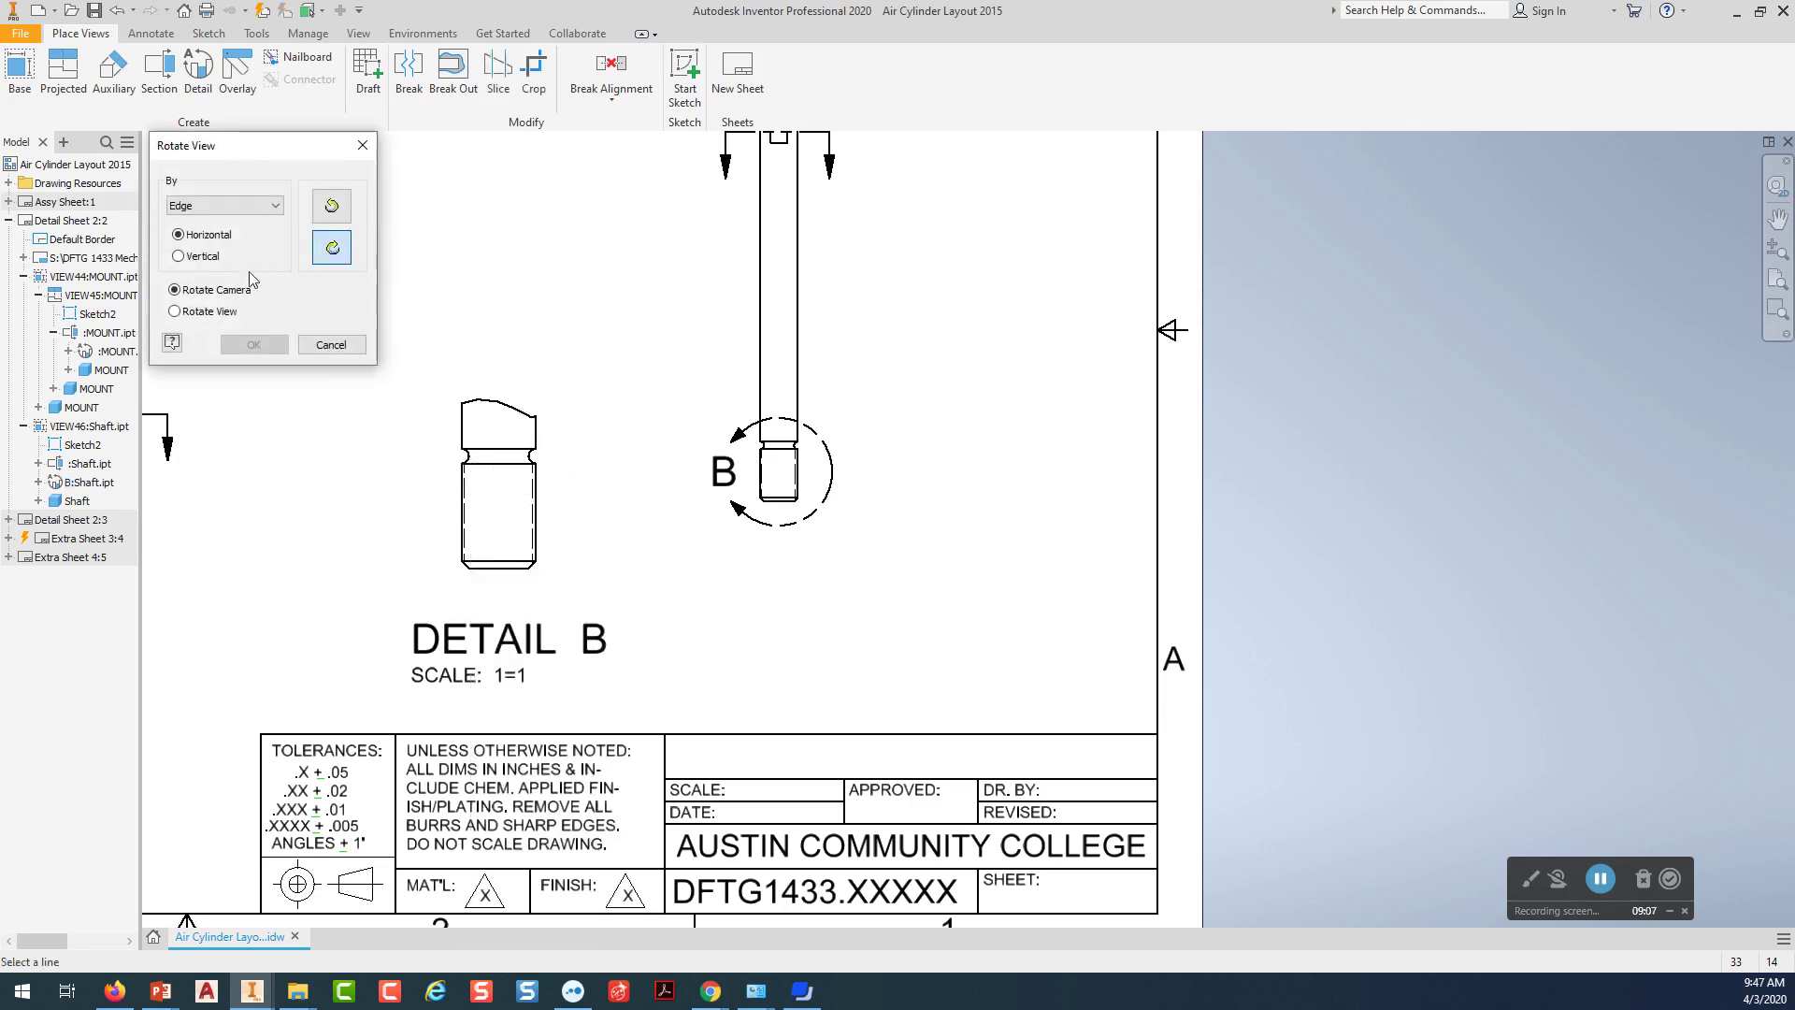
click(179, 236)
click(465, 504)
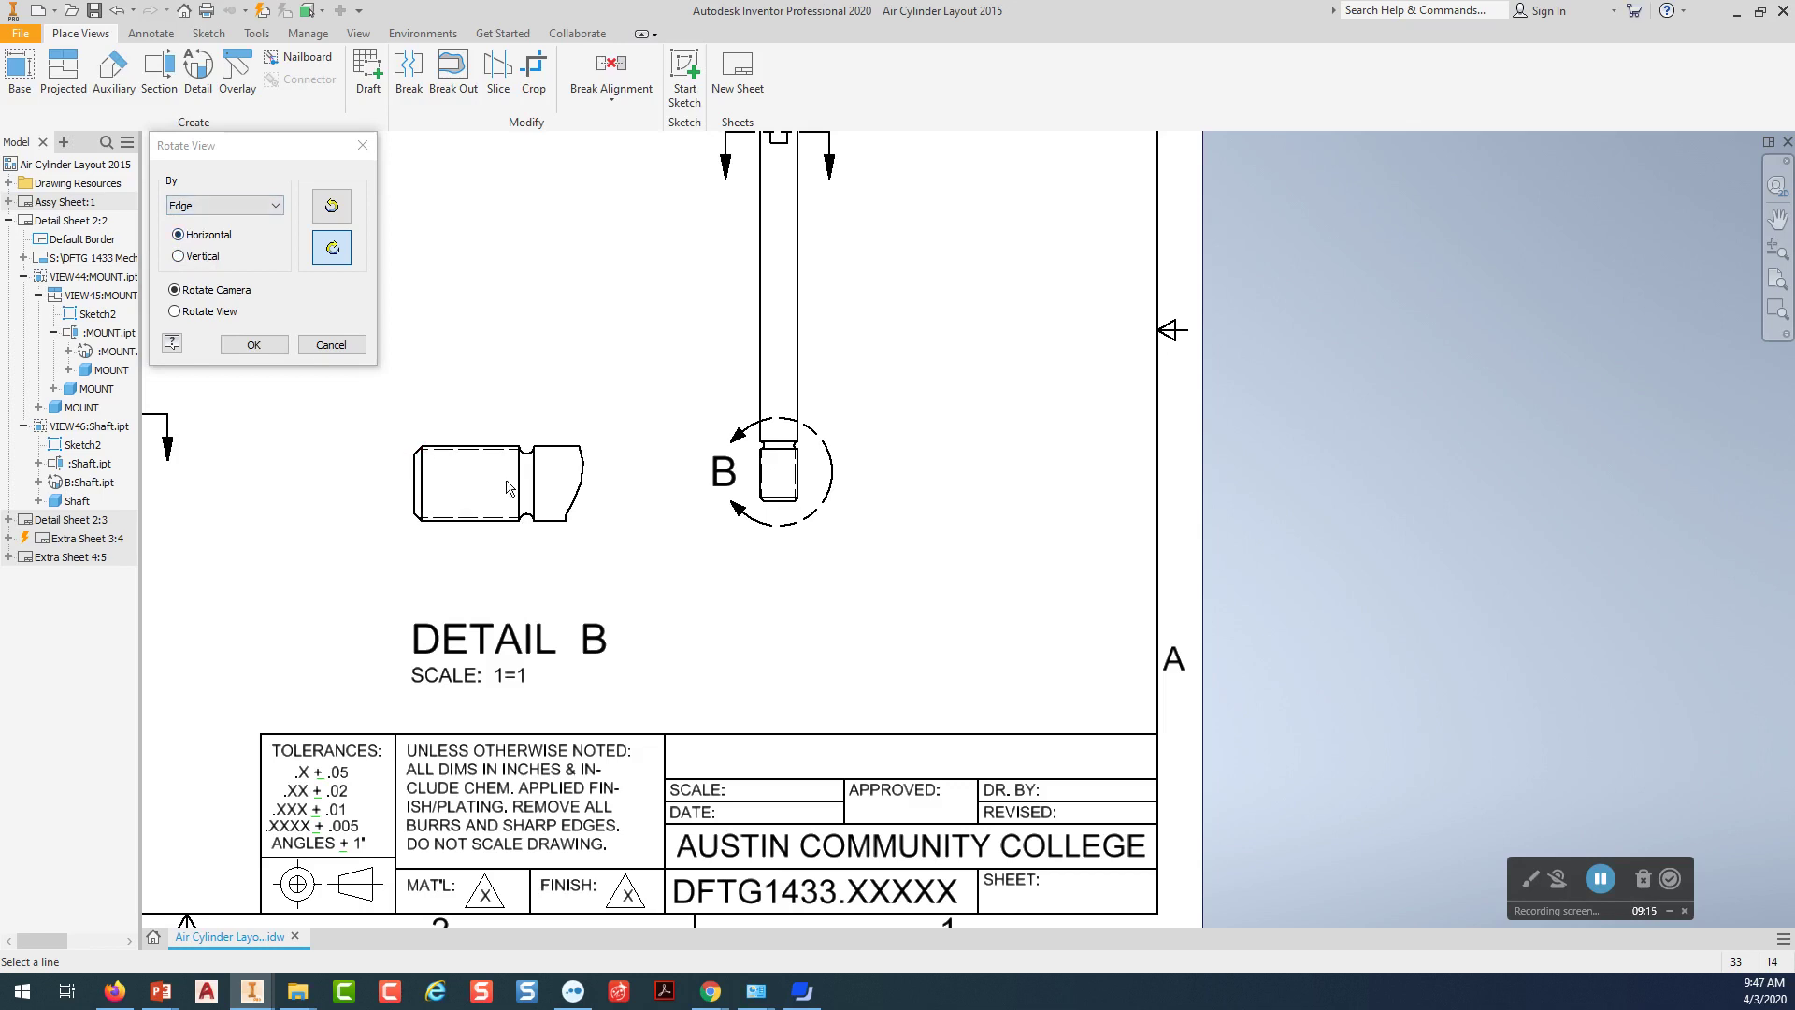
click(253, 344)
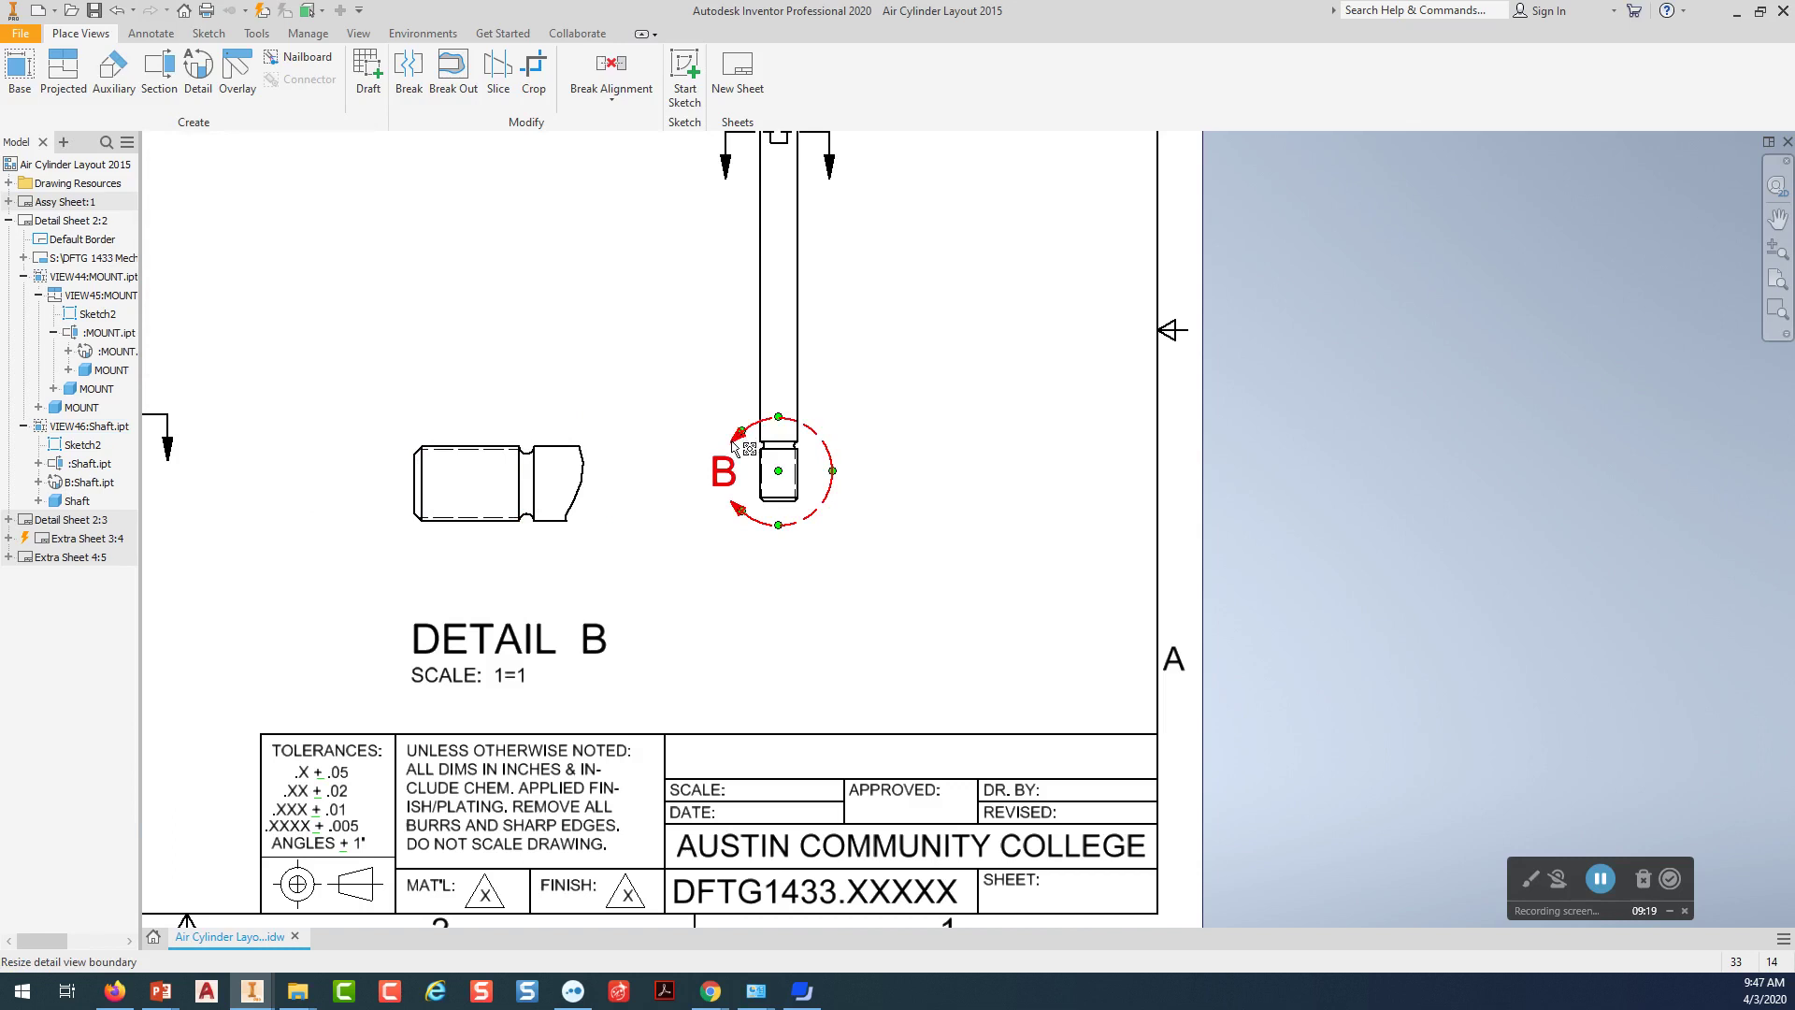
scroll(721, 469, up, 2)
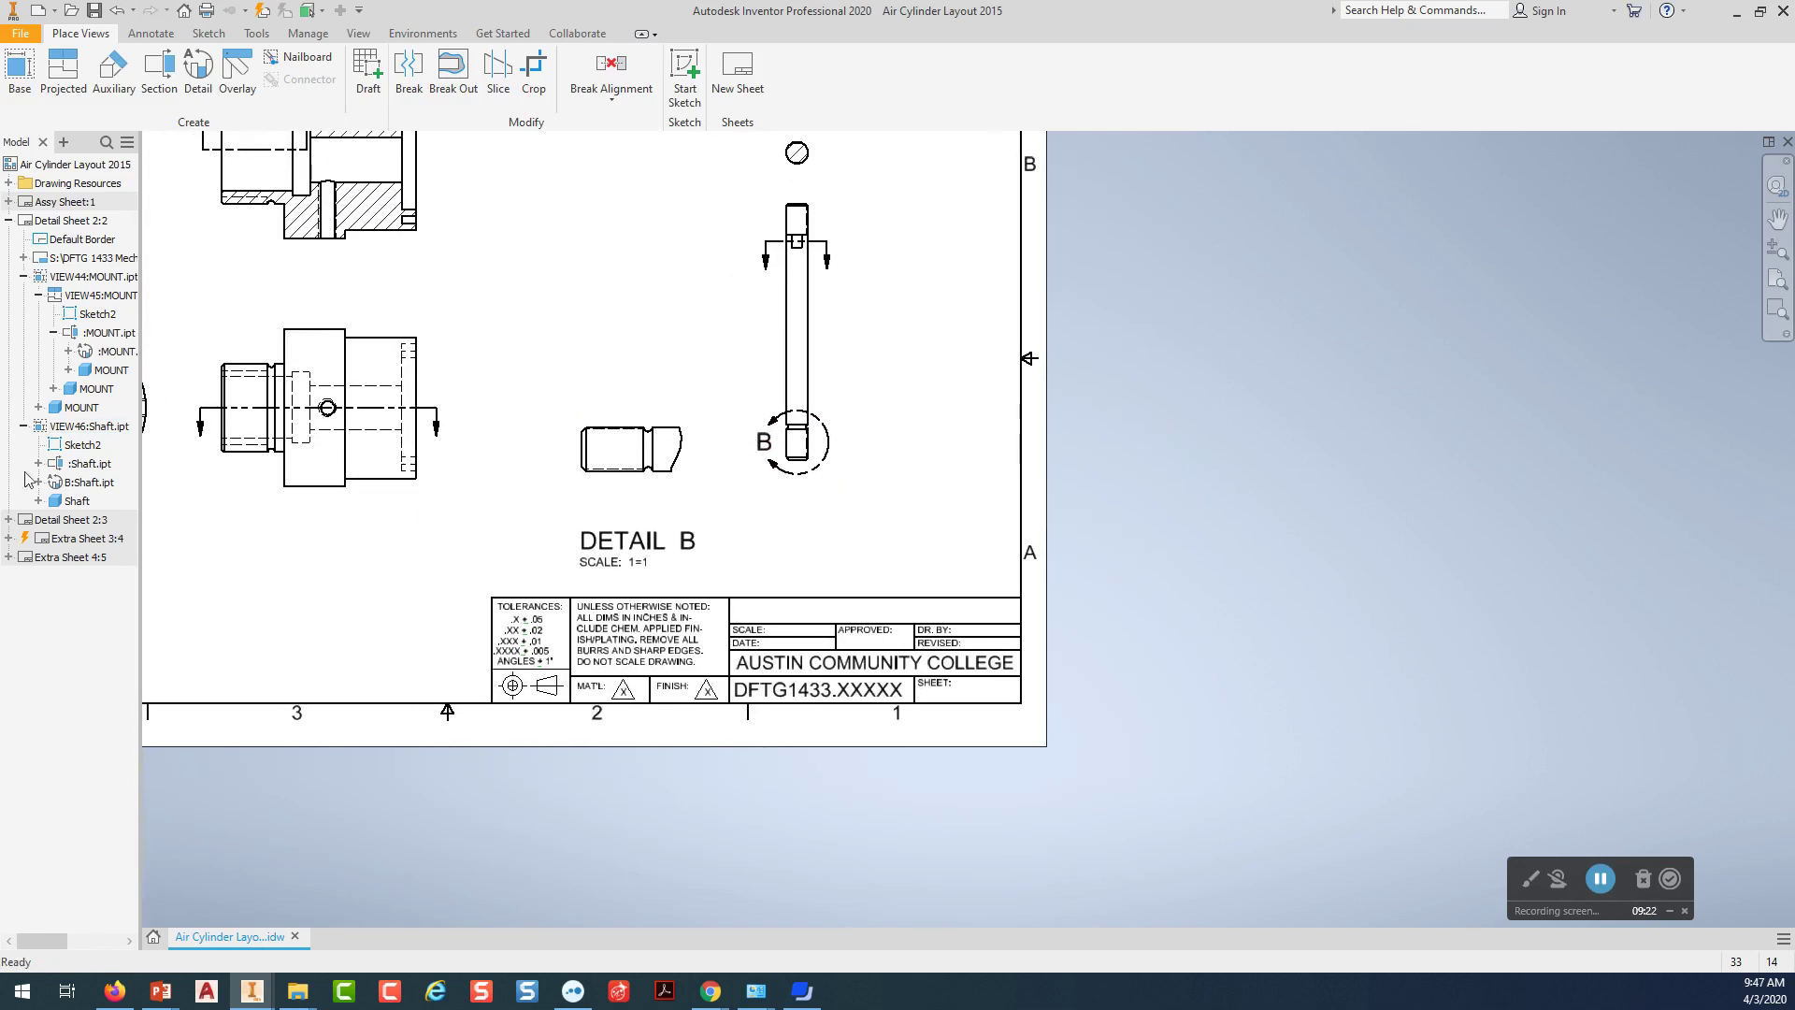
double_click(67, 520)
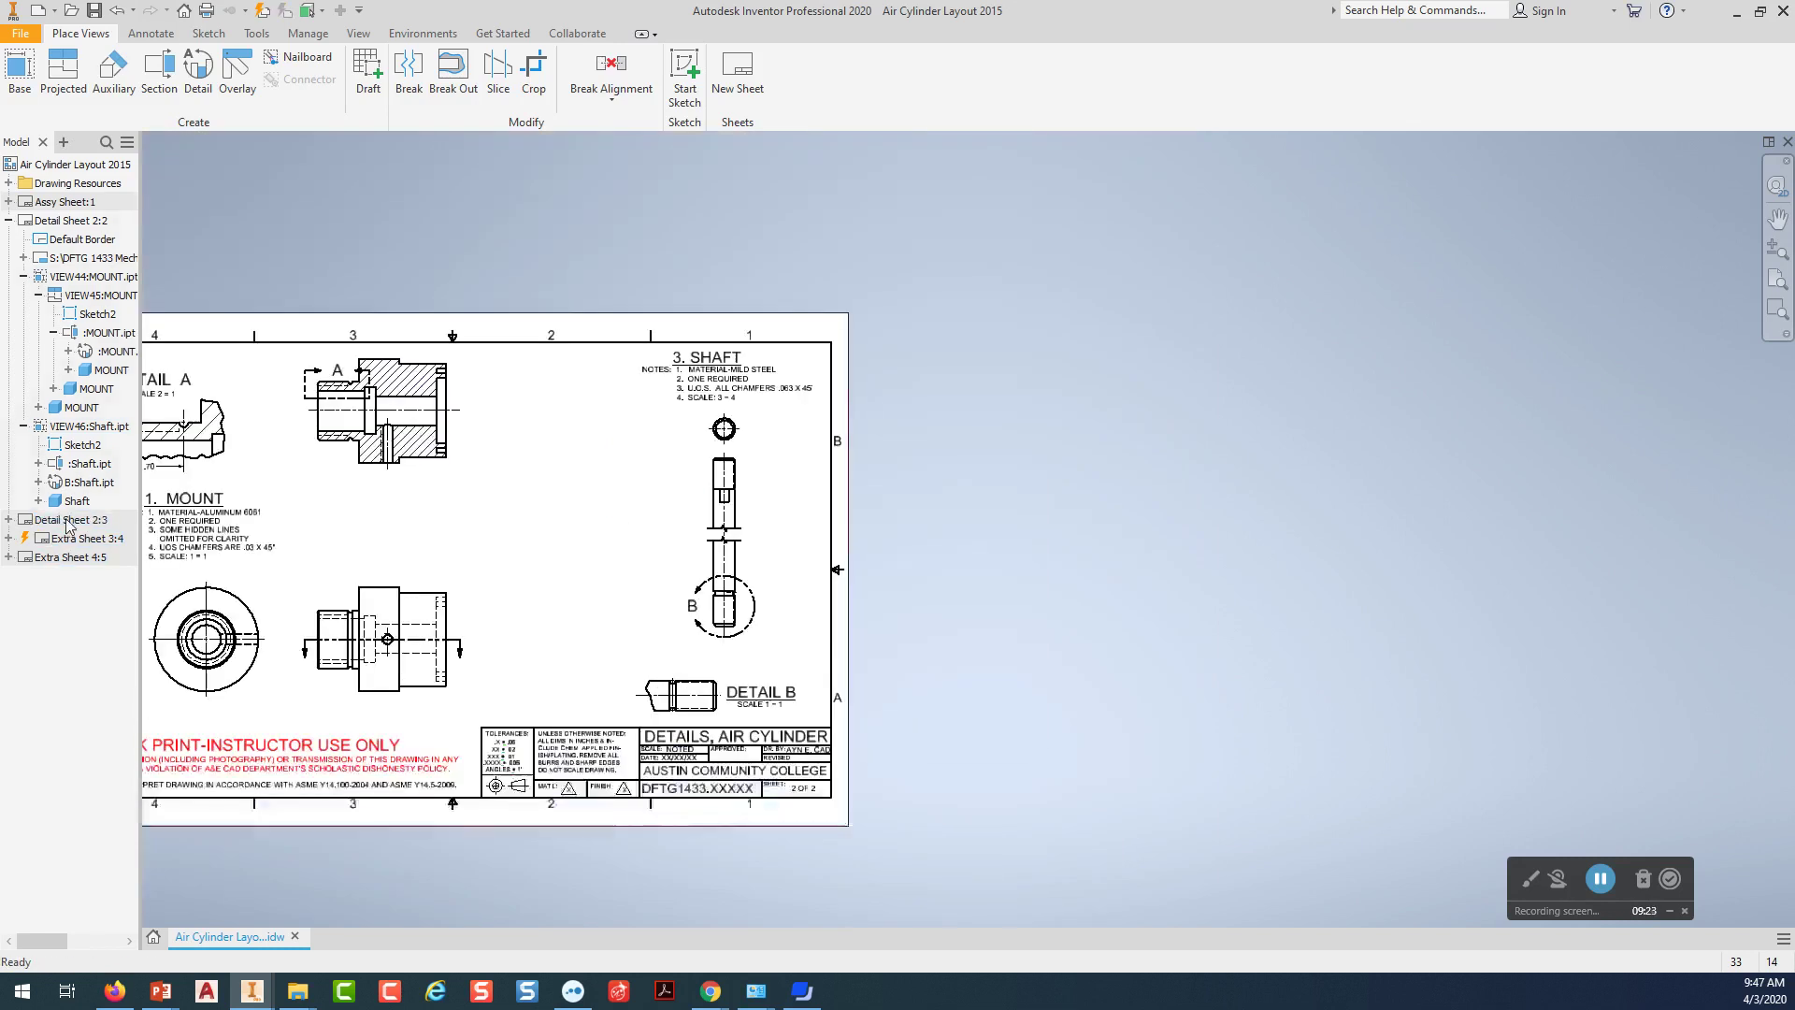
scroll(764, 646, up, 5)
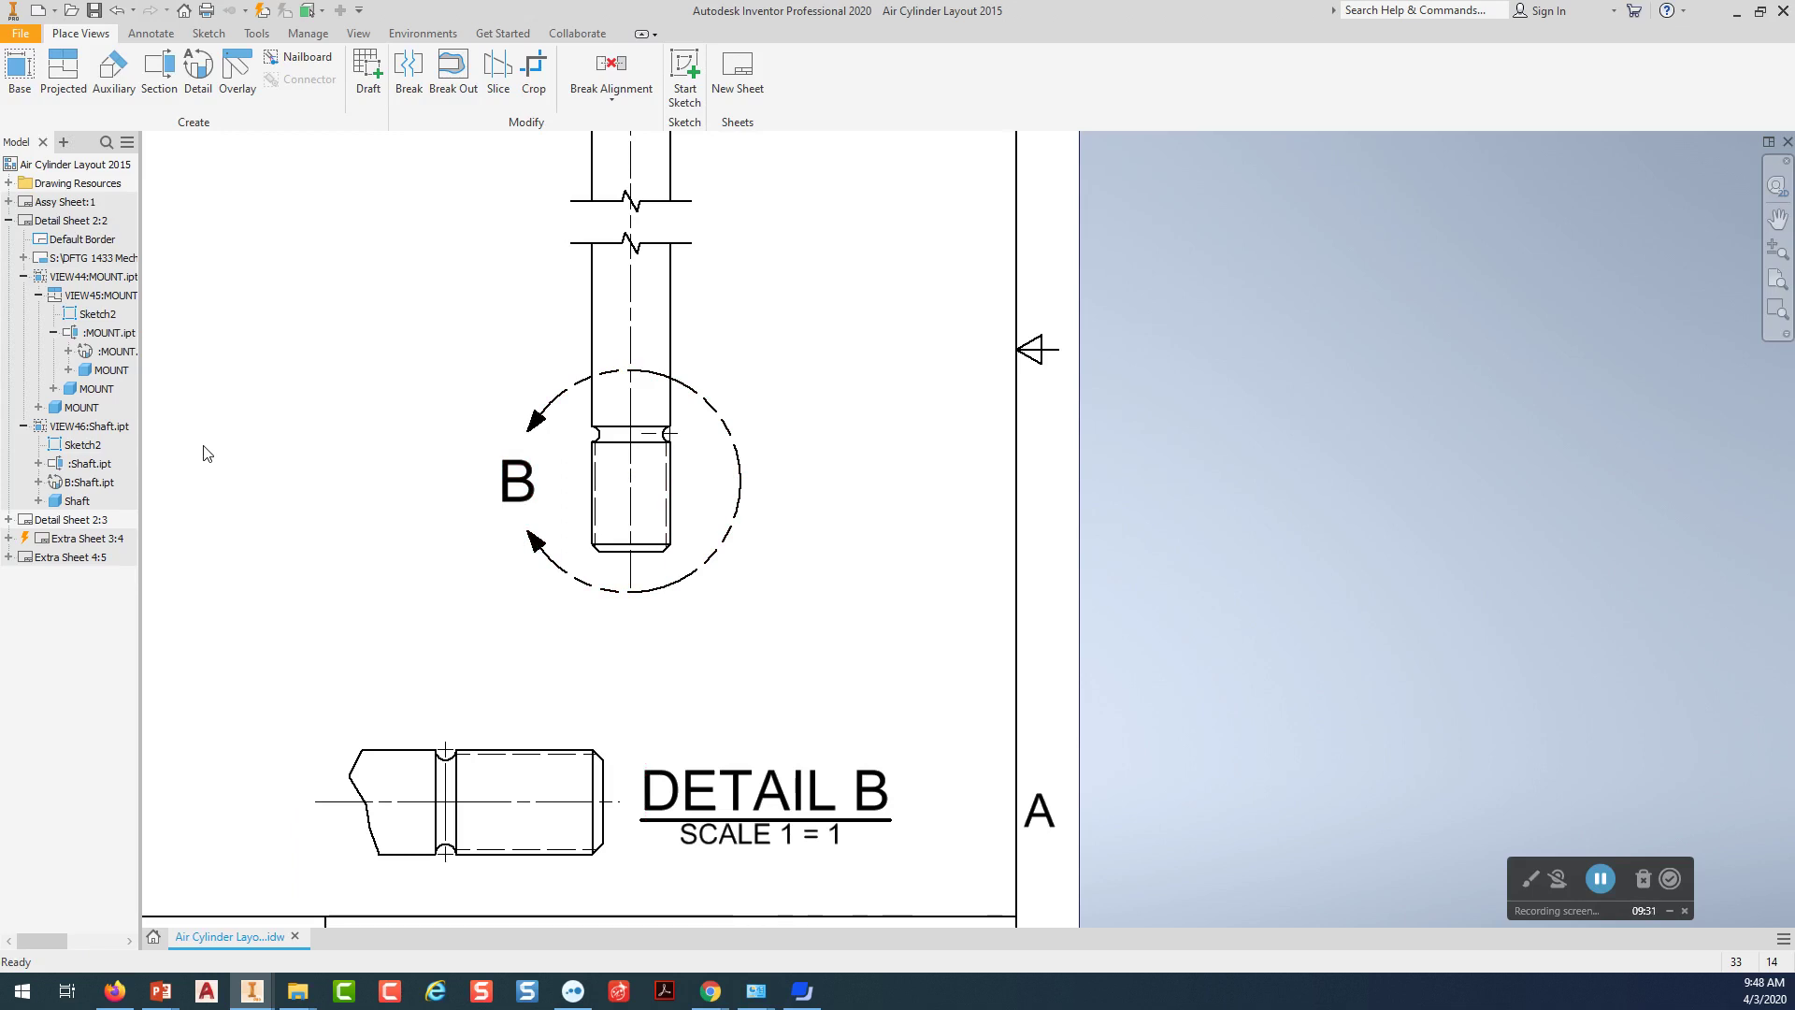
double_click(85, 224)
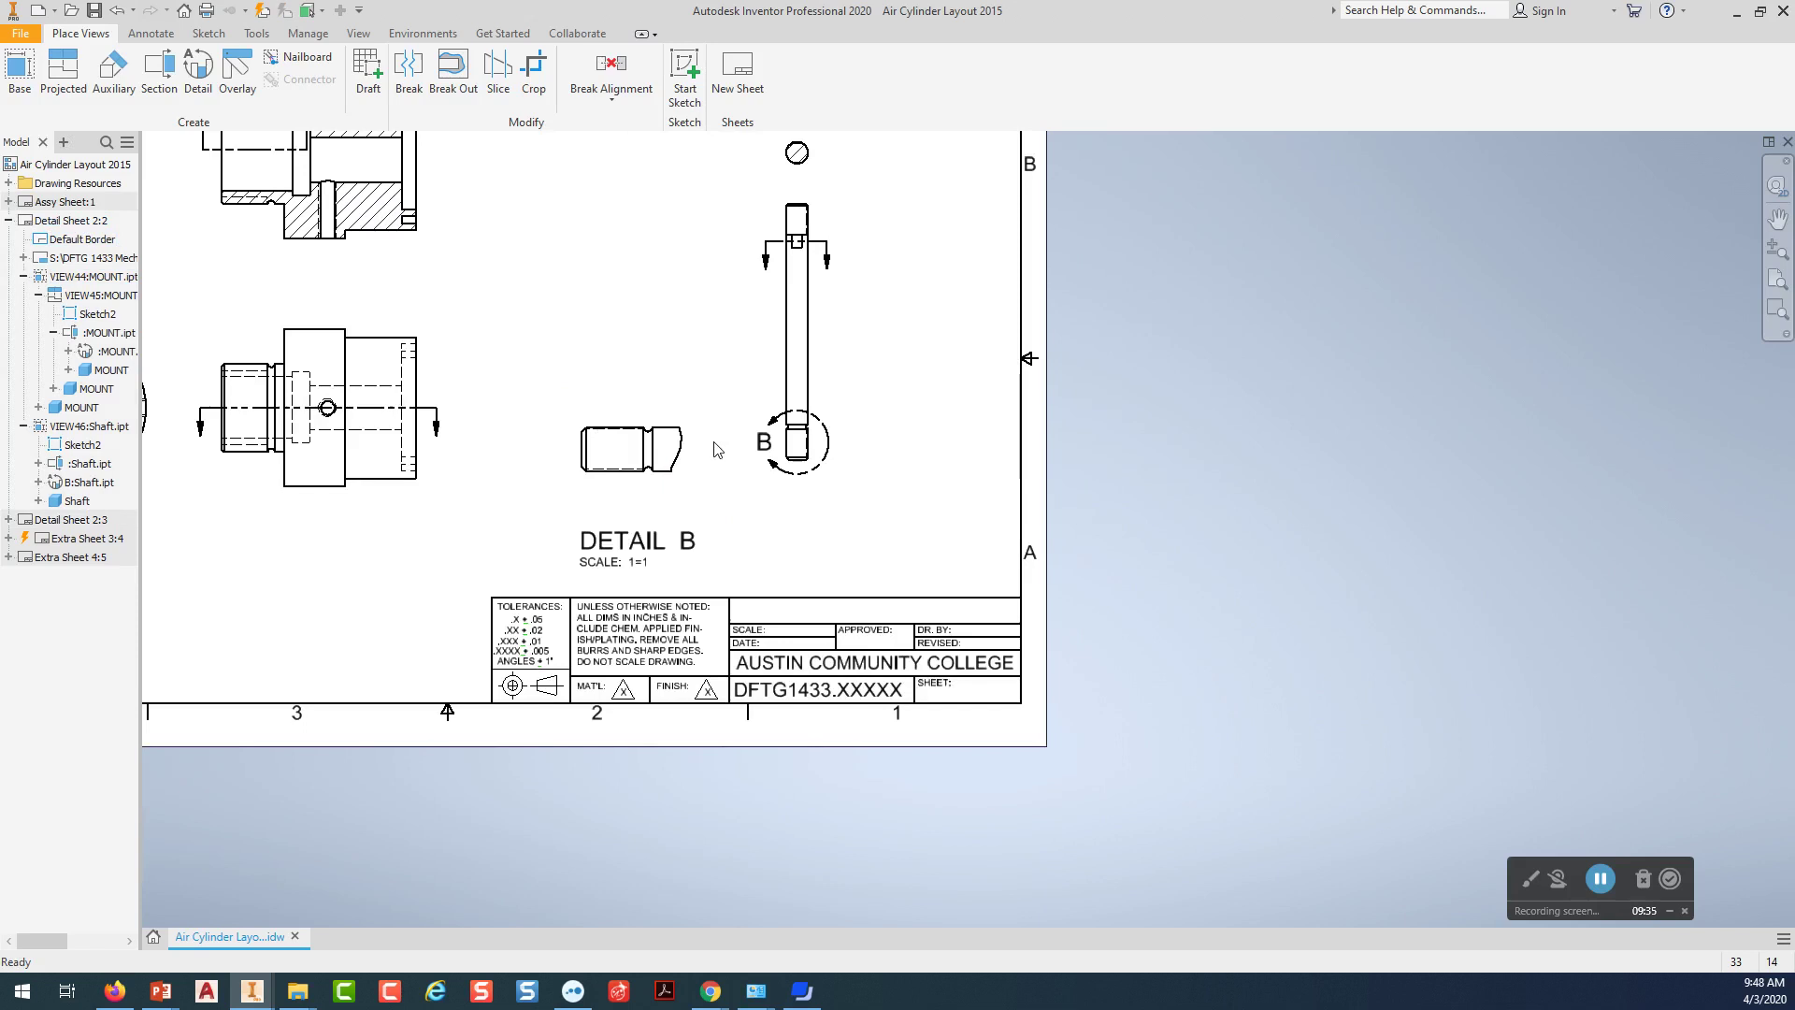
double_click(69, 542)
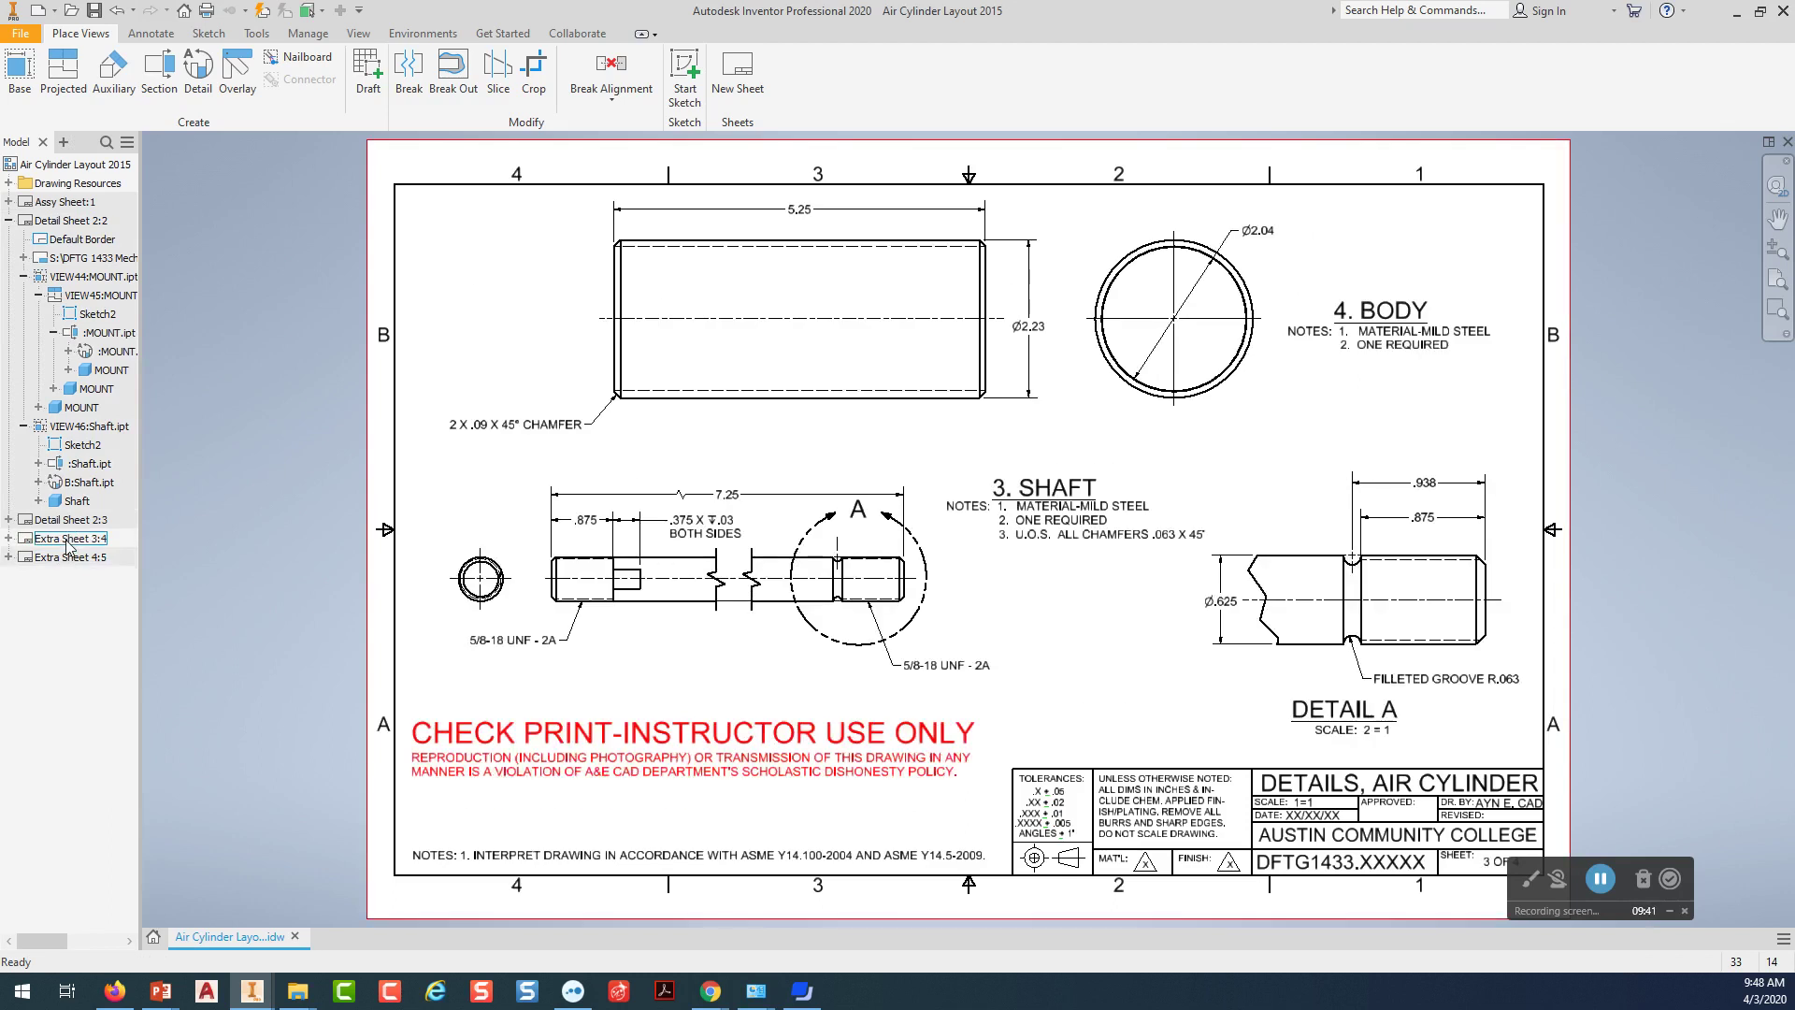
scroll(1680, 571, up, 5)
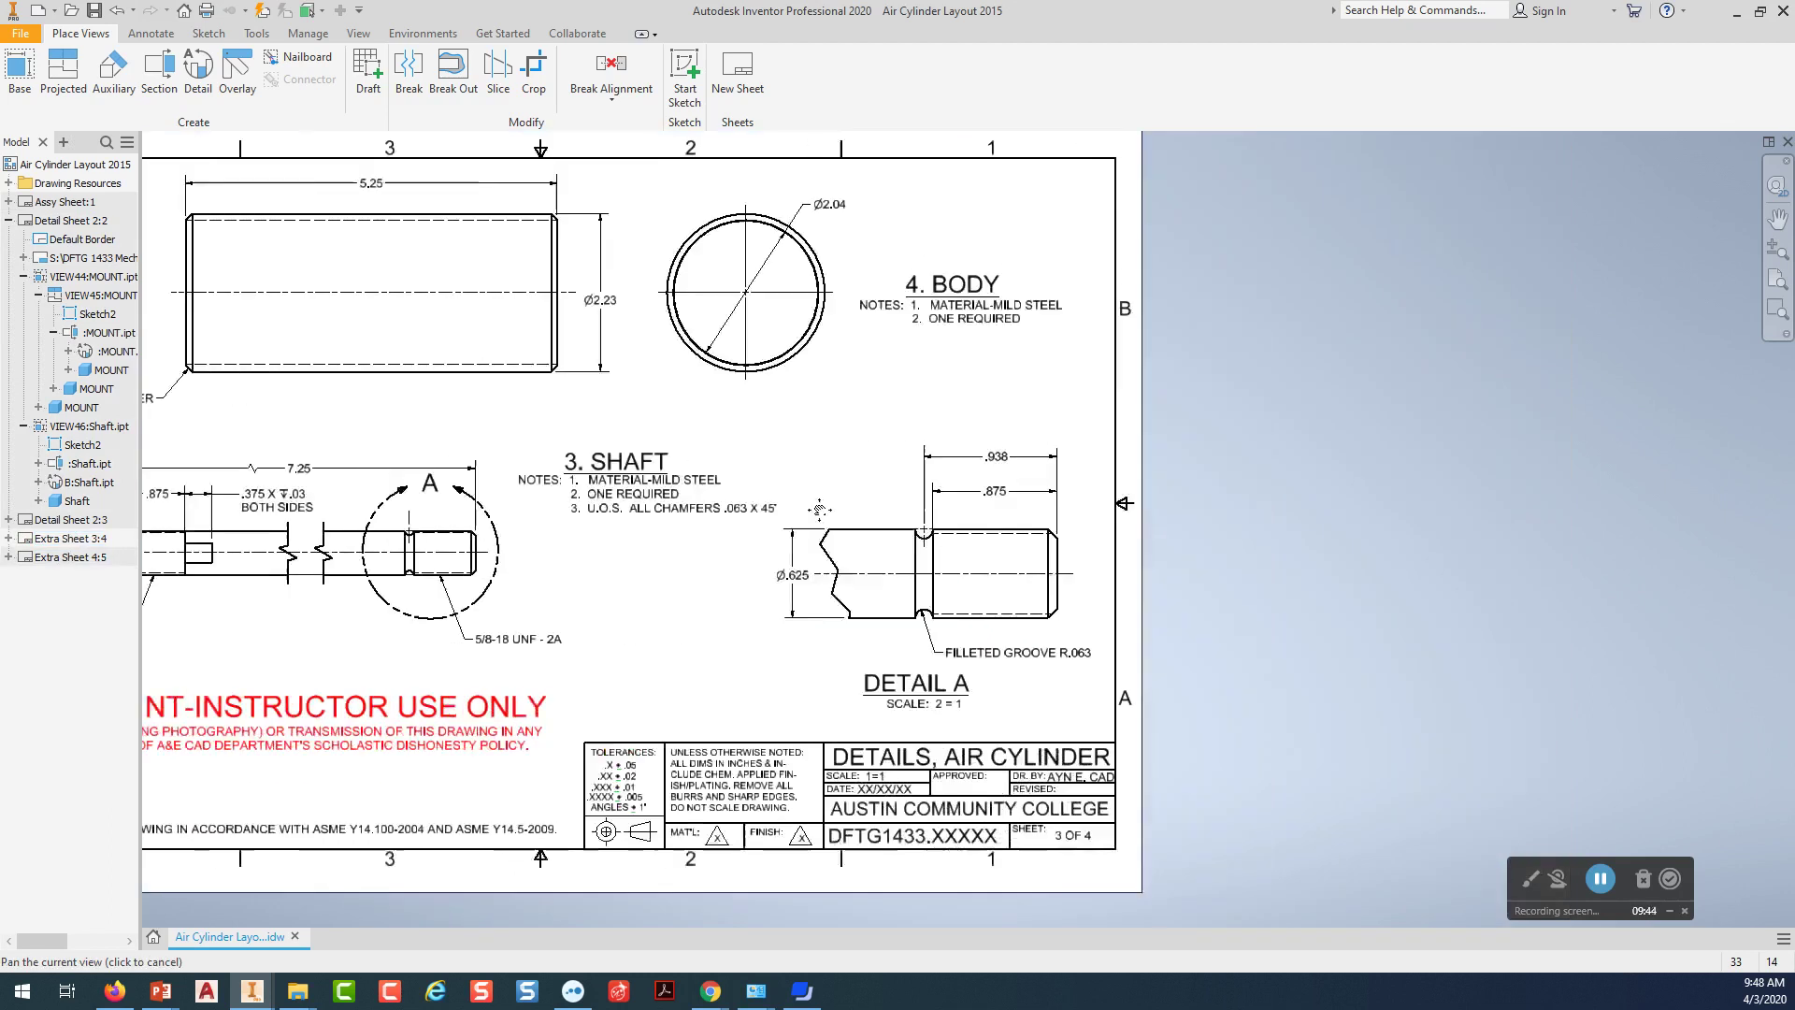
scroll(966, 549, down, 2)
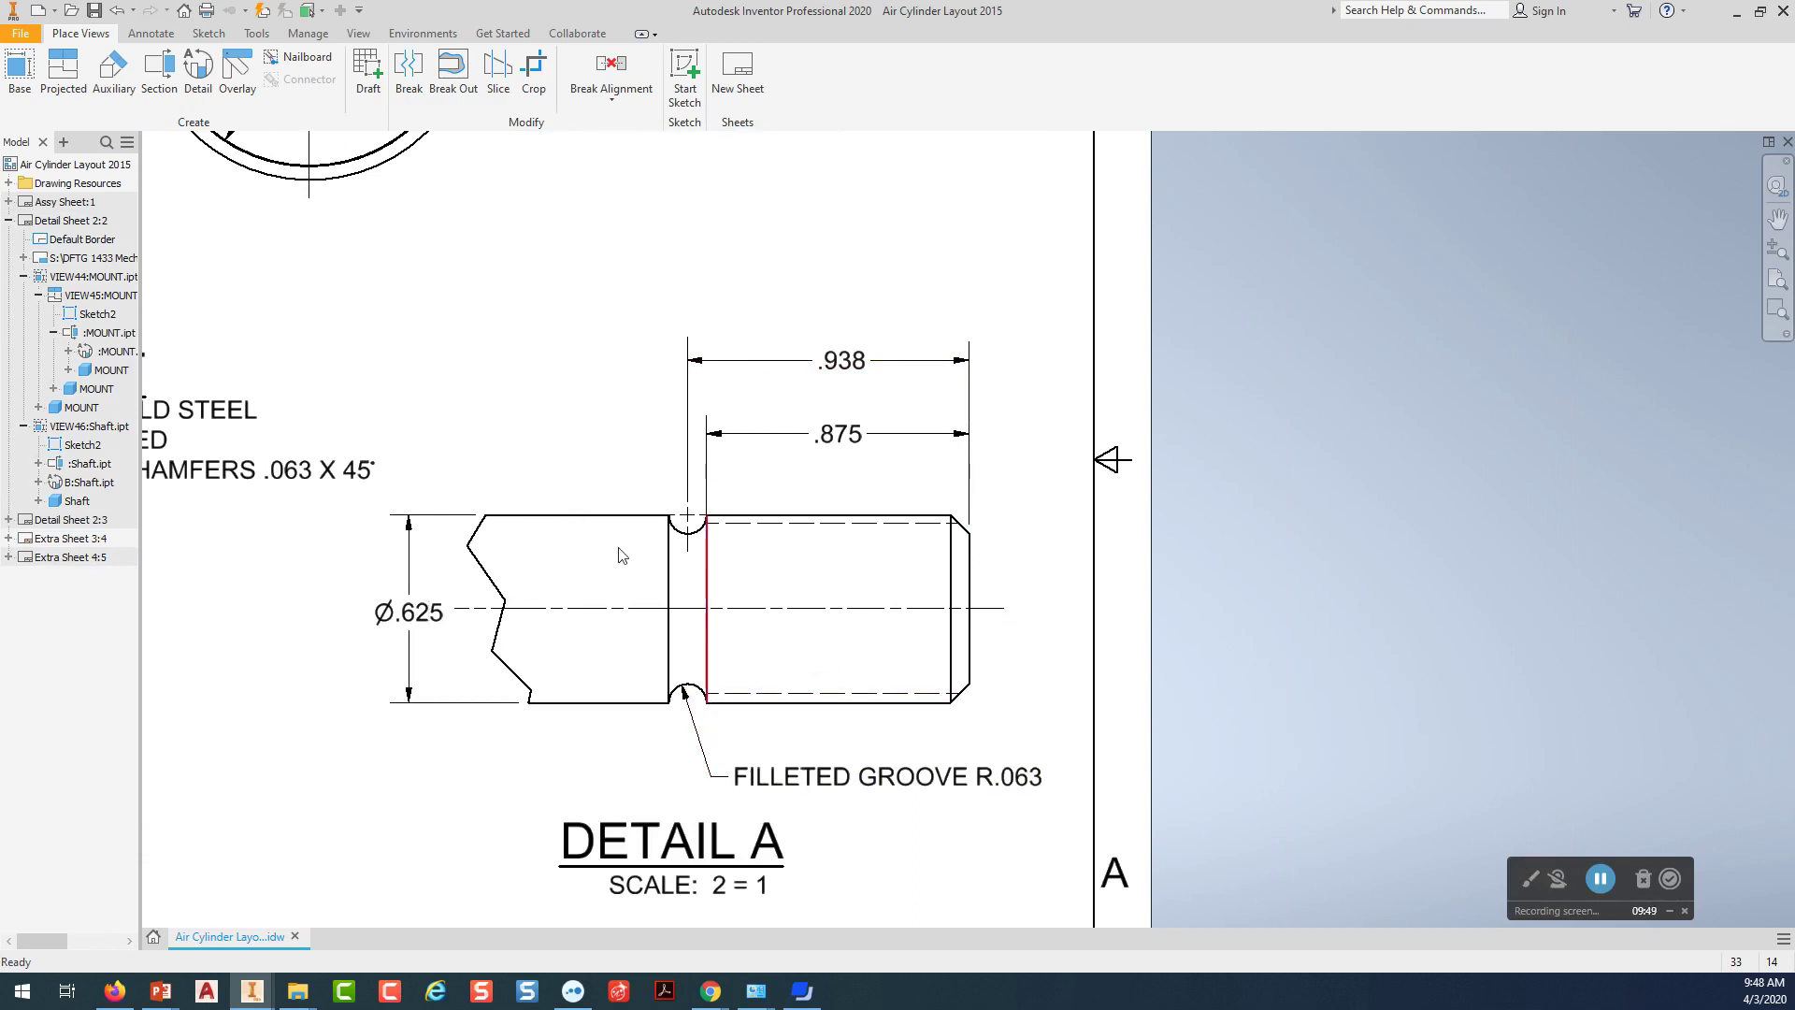
double_click(61, 522)
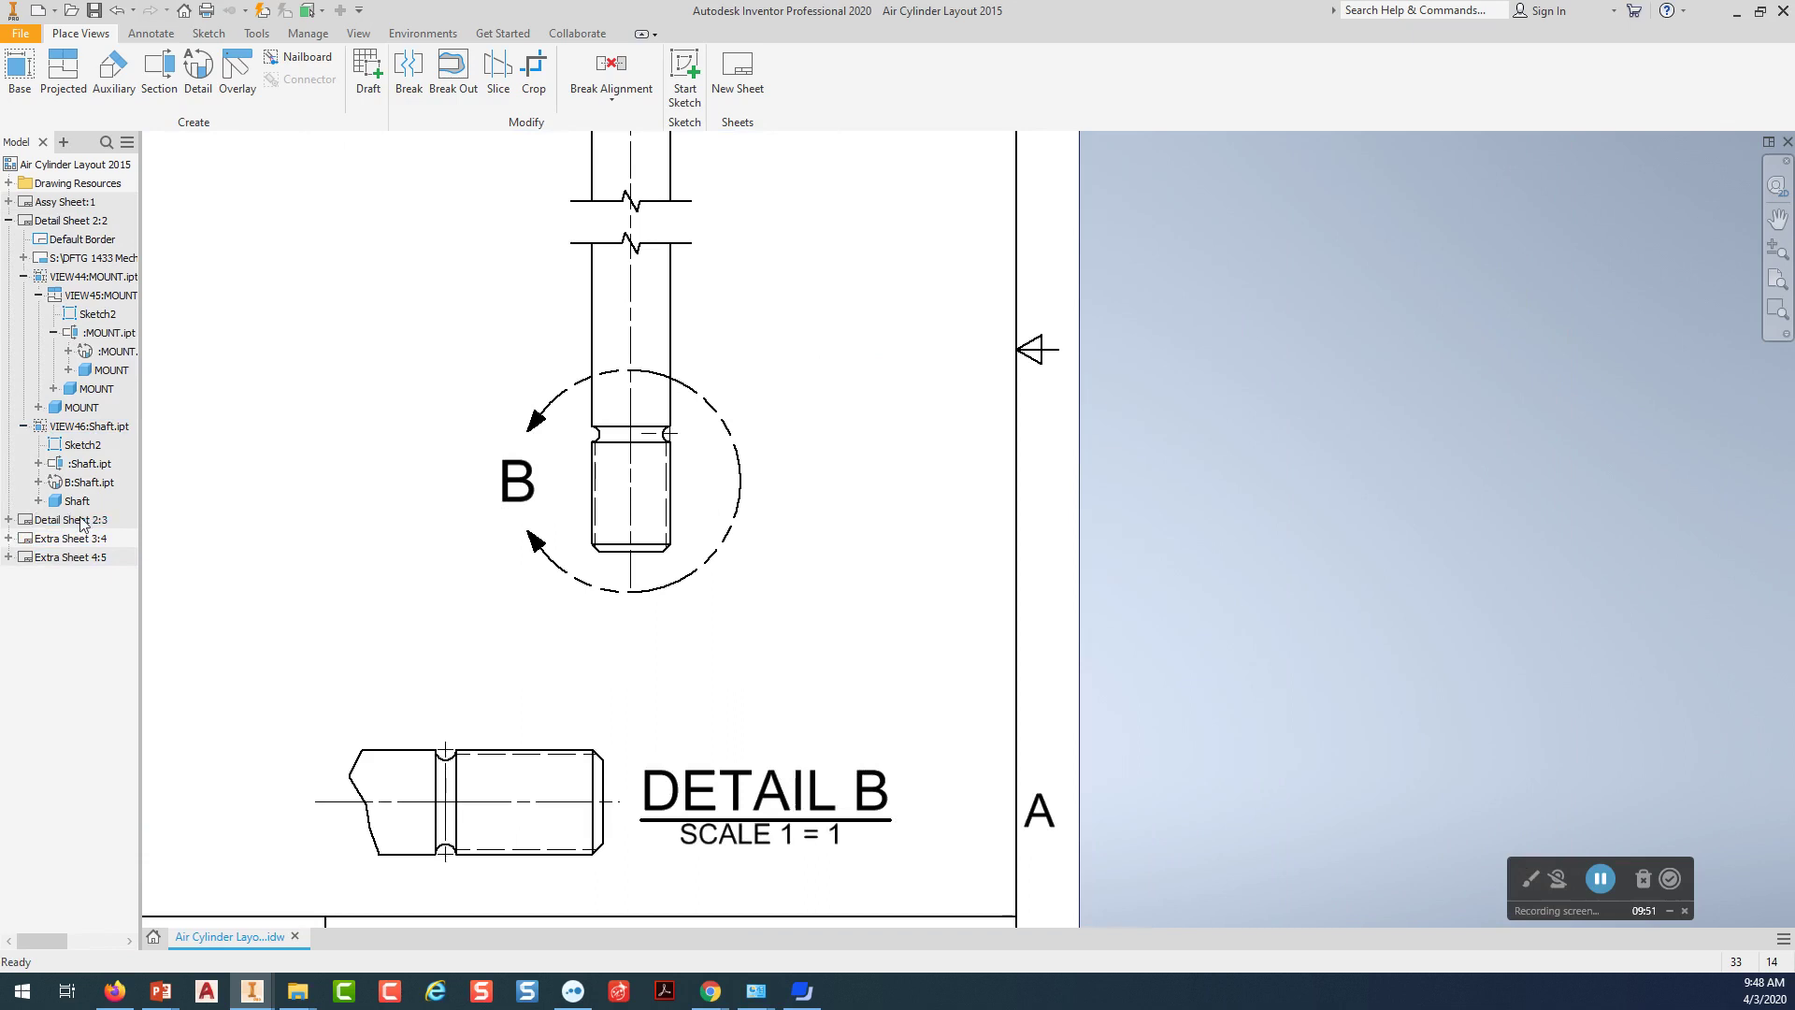
scroll(408, 478, down, 1)
middle_drag(407, 478, 608, 489)
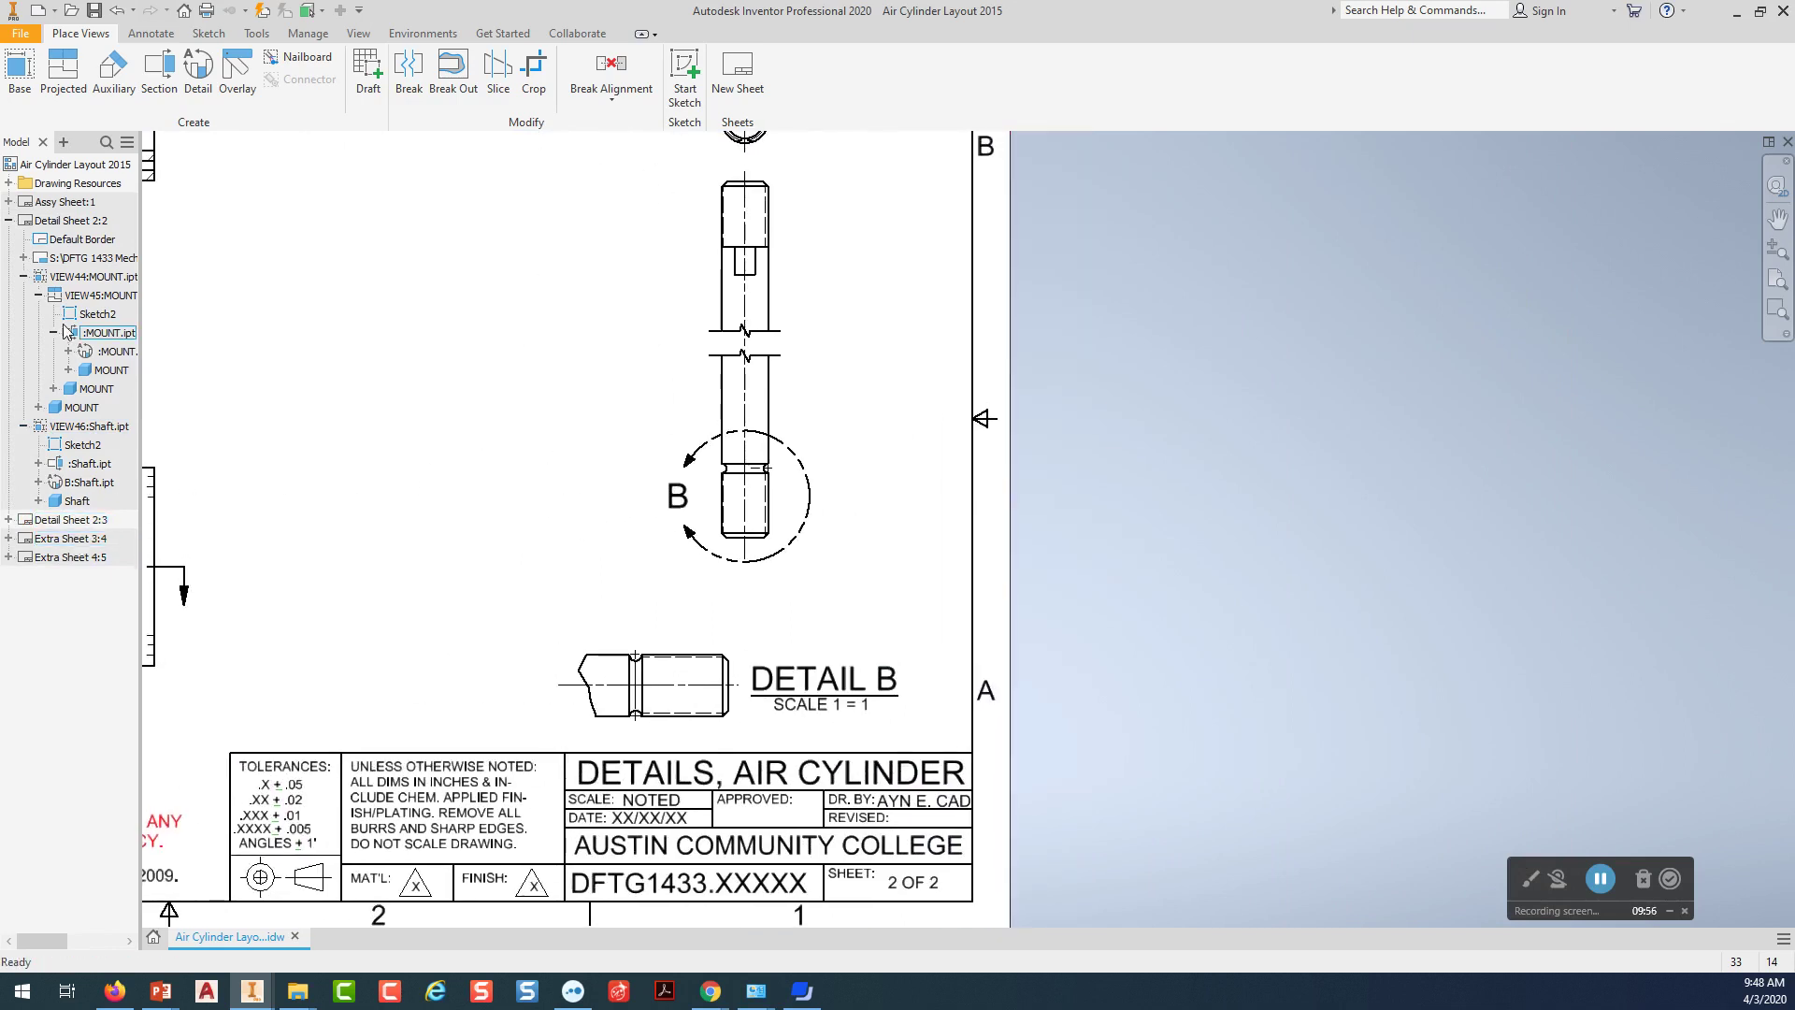
click(81, 529)
scroll(394, 483, down, 5)
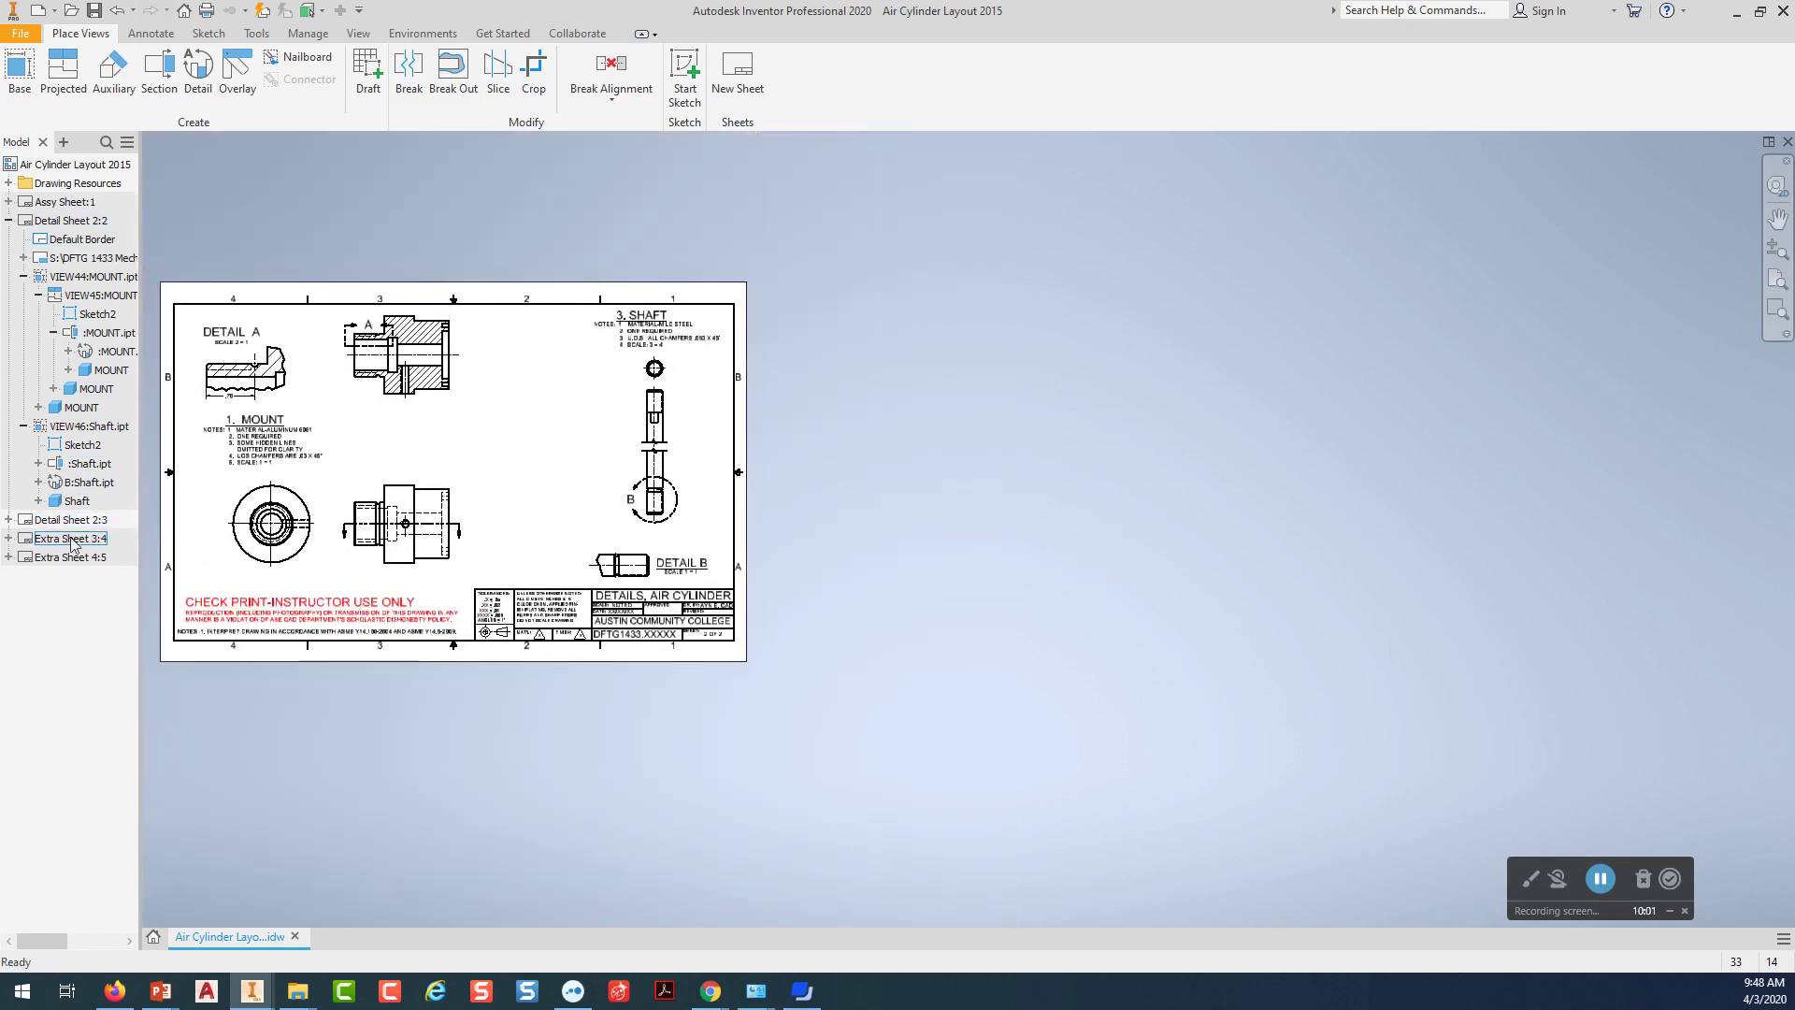
click(70, 222)
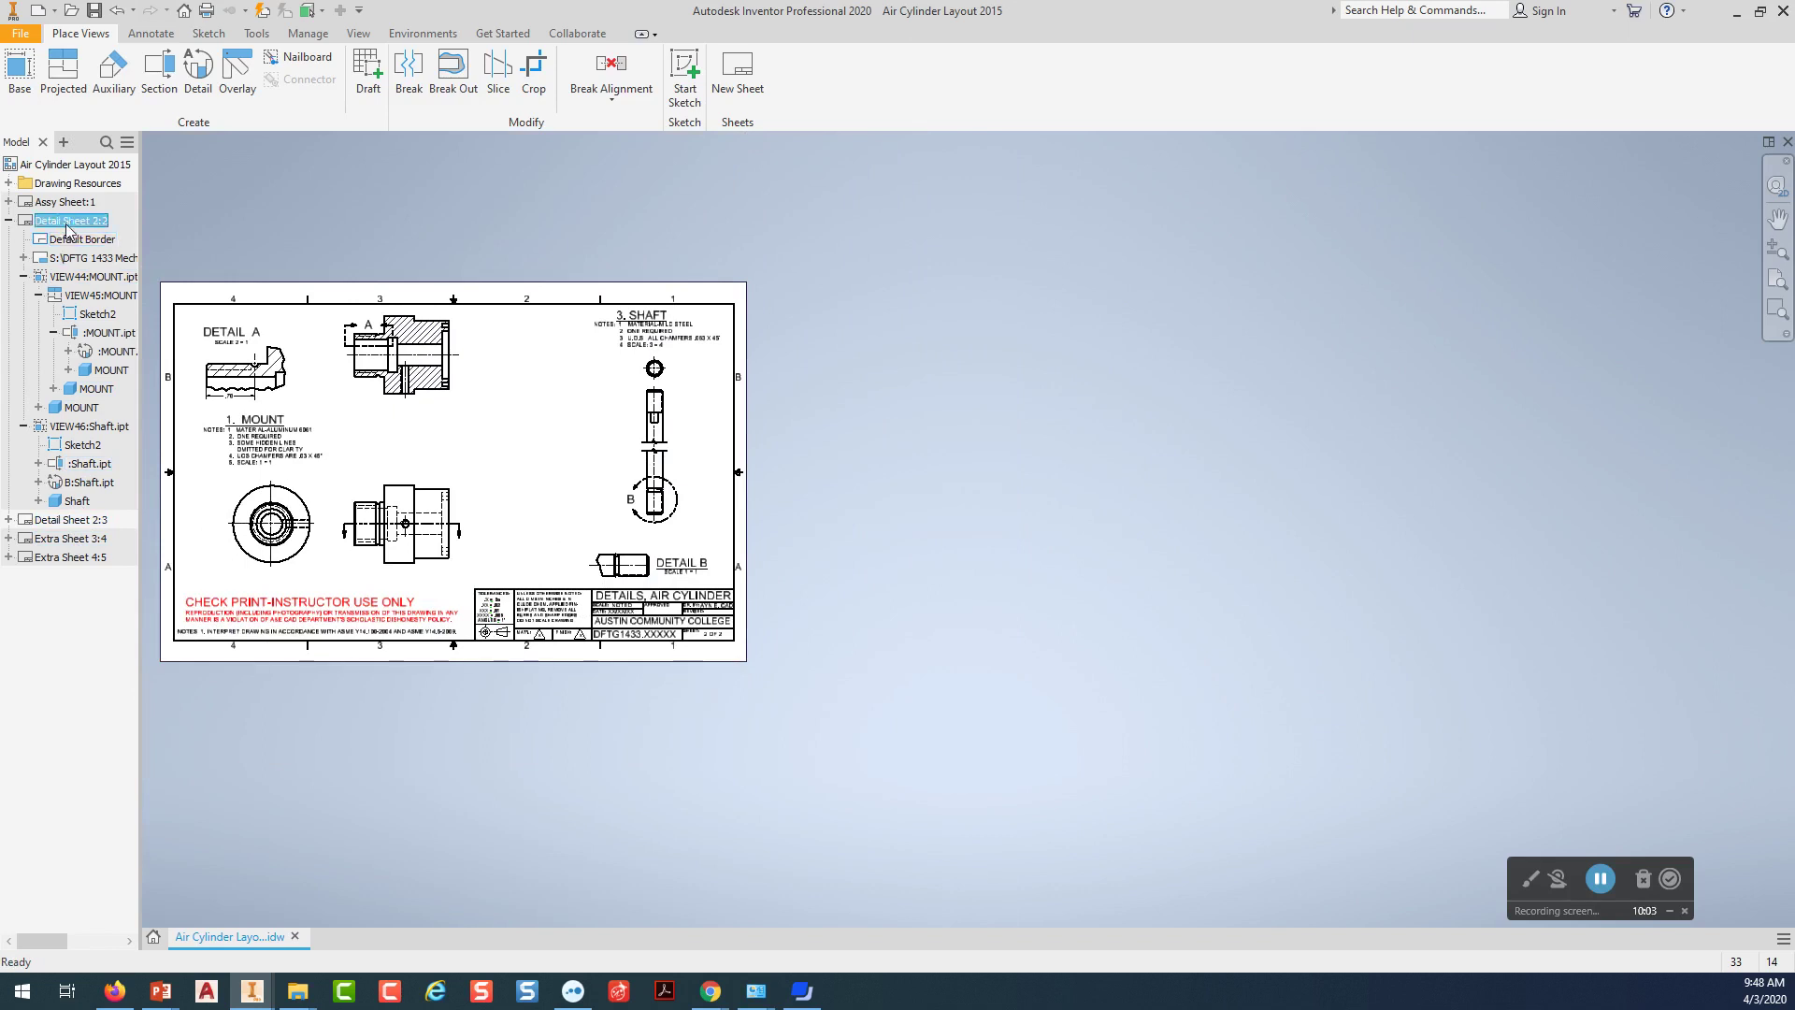
Make Detail Sheet 2:2 active and bring the shaft view closer.
double_click(70, 222)
scroll(421, 286, down, 2)
middle_drag(473, 293, 573, 513)
scroll(742, 501, up, 5)
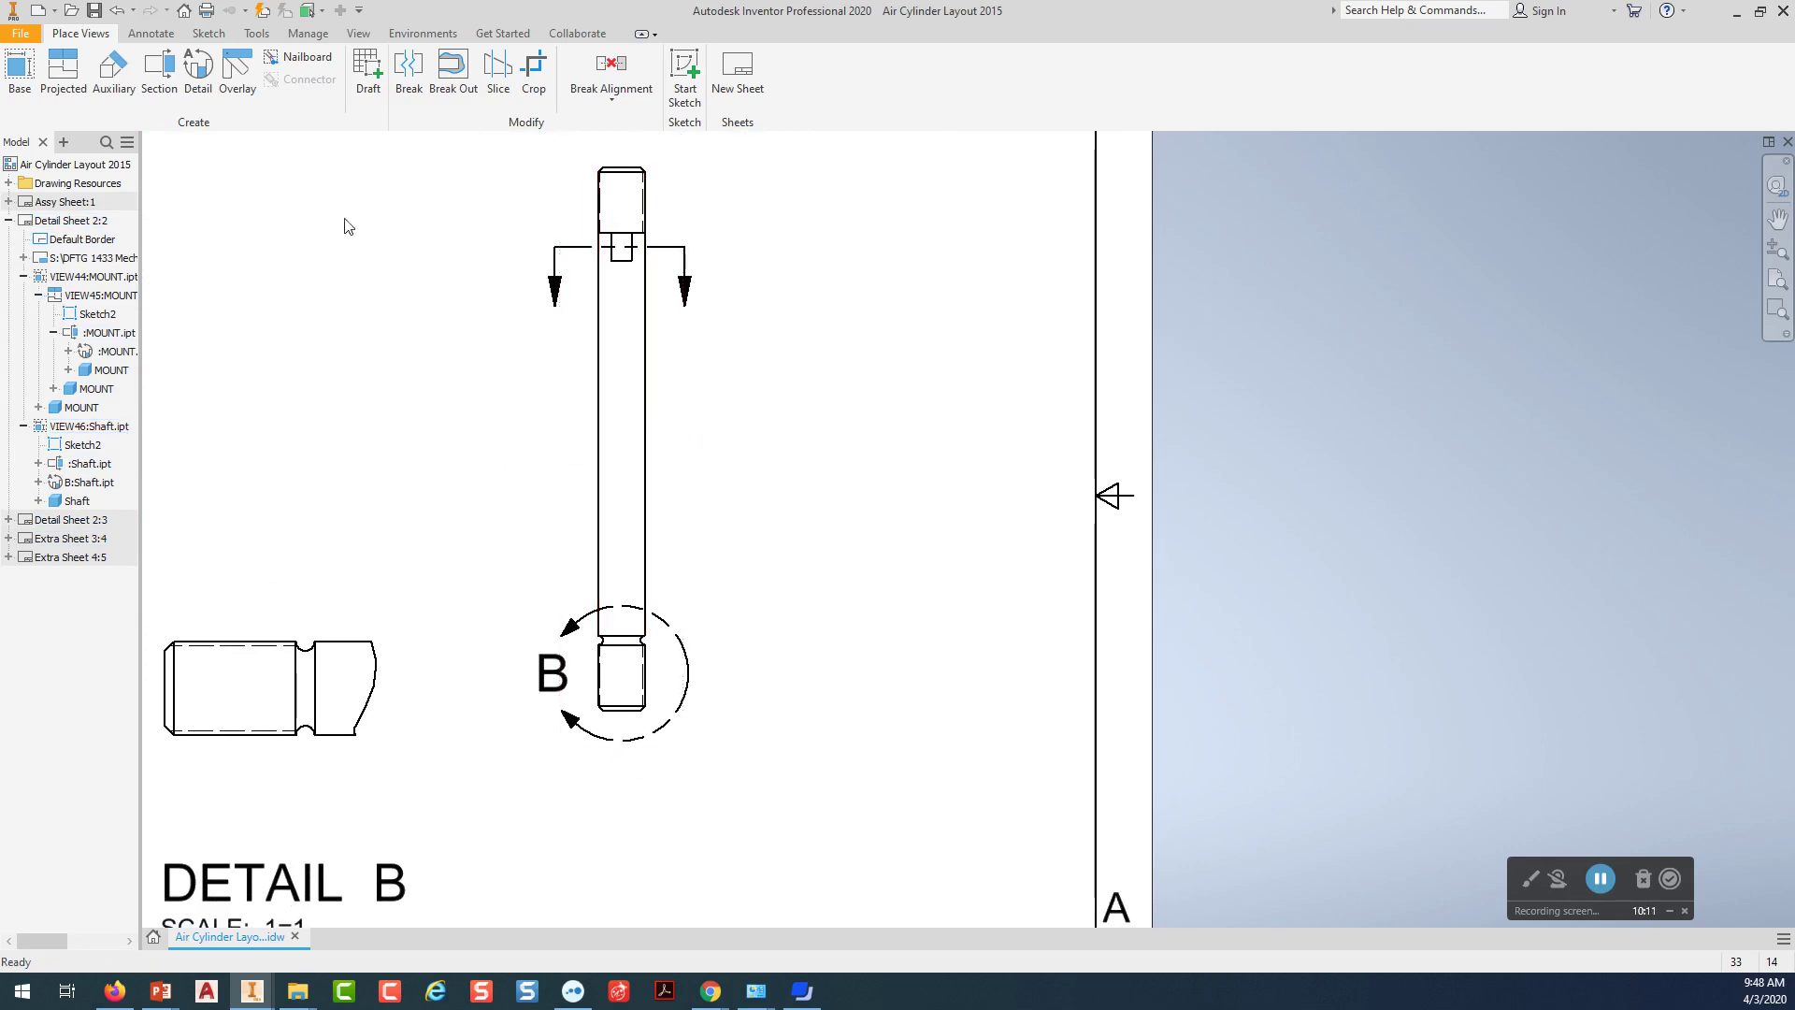
Break the vertical shaft view through its middle and adjust the removed portion's extent.
click(408, 73)
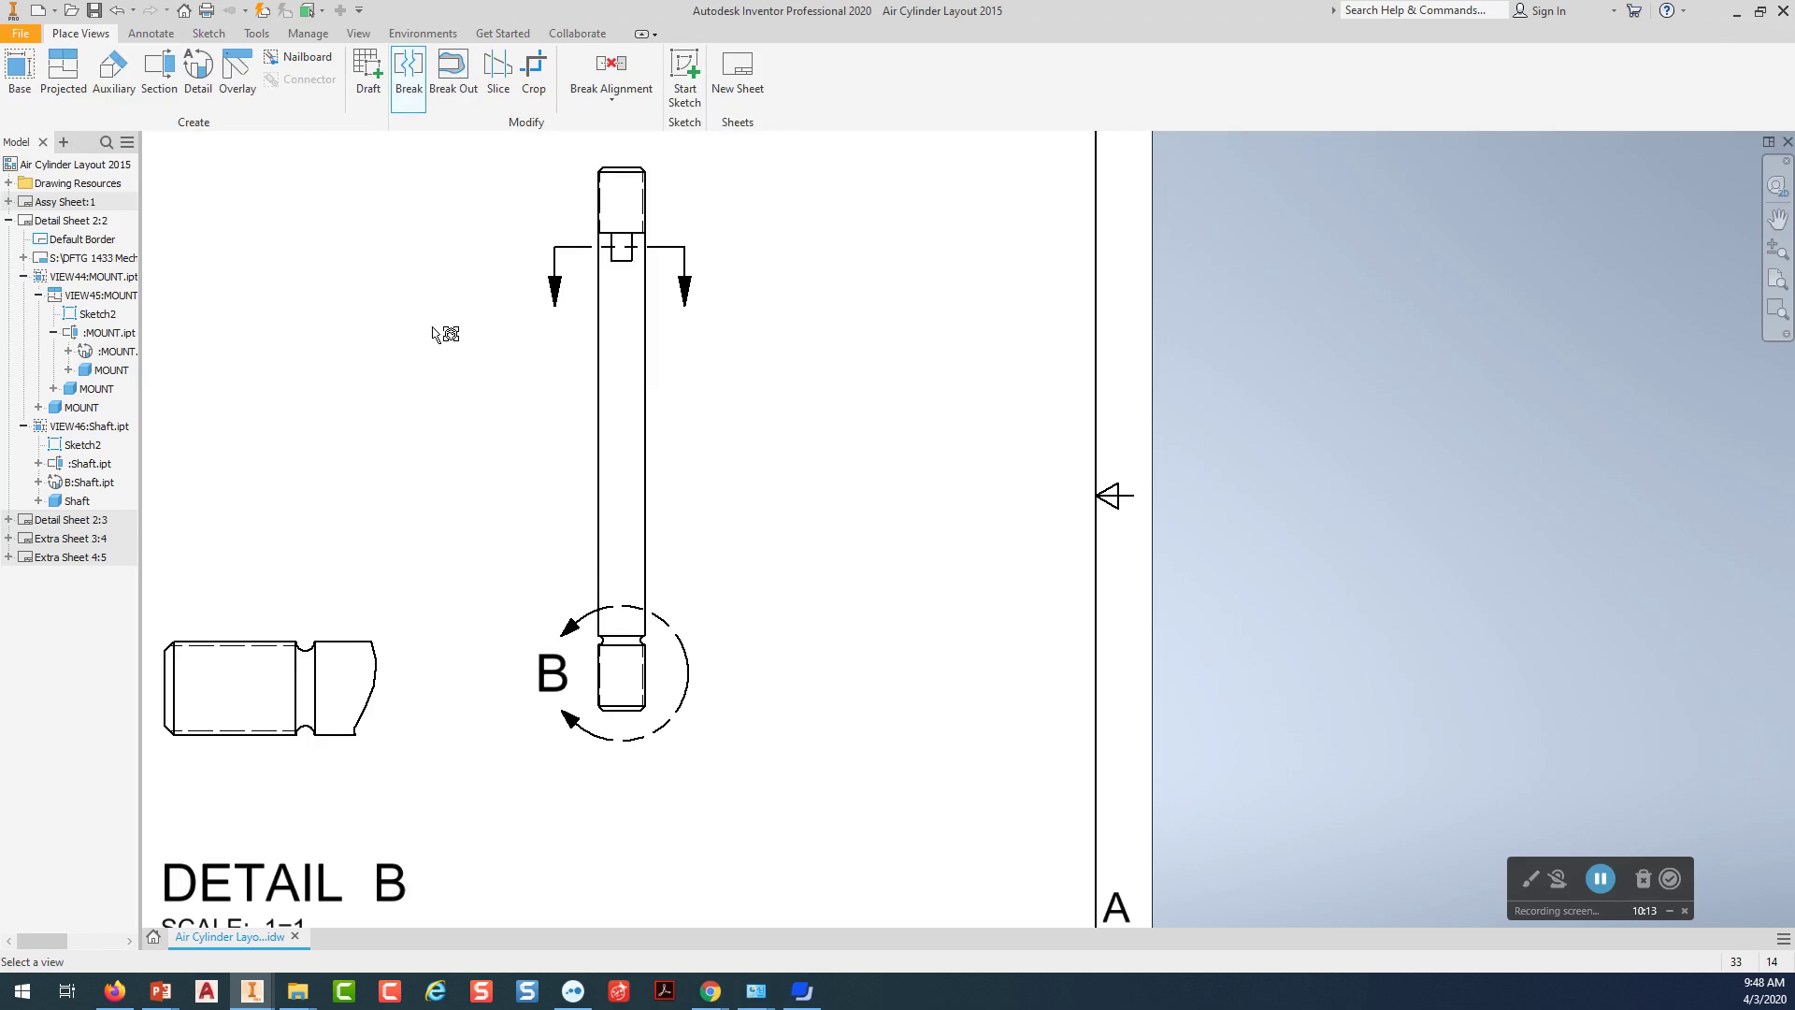
click(572, 432)
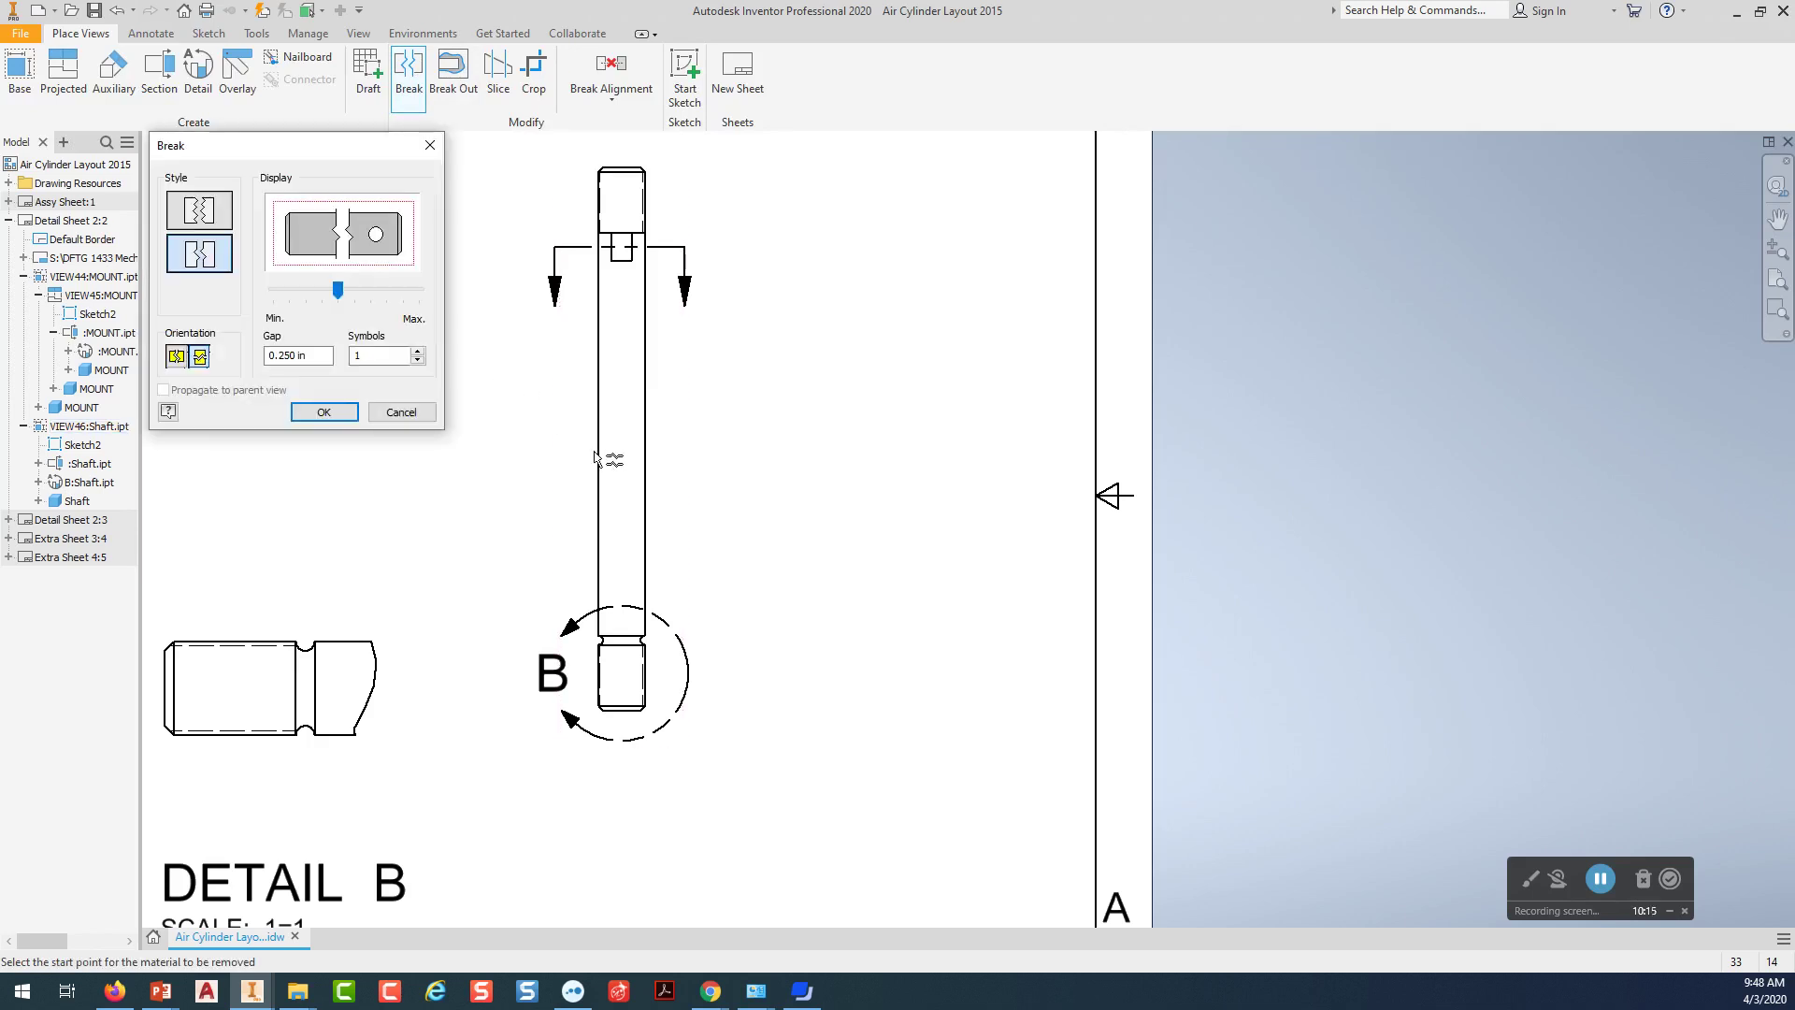
click(622, 438)
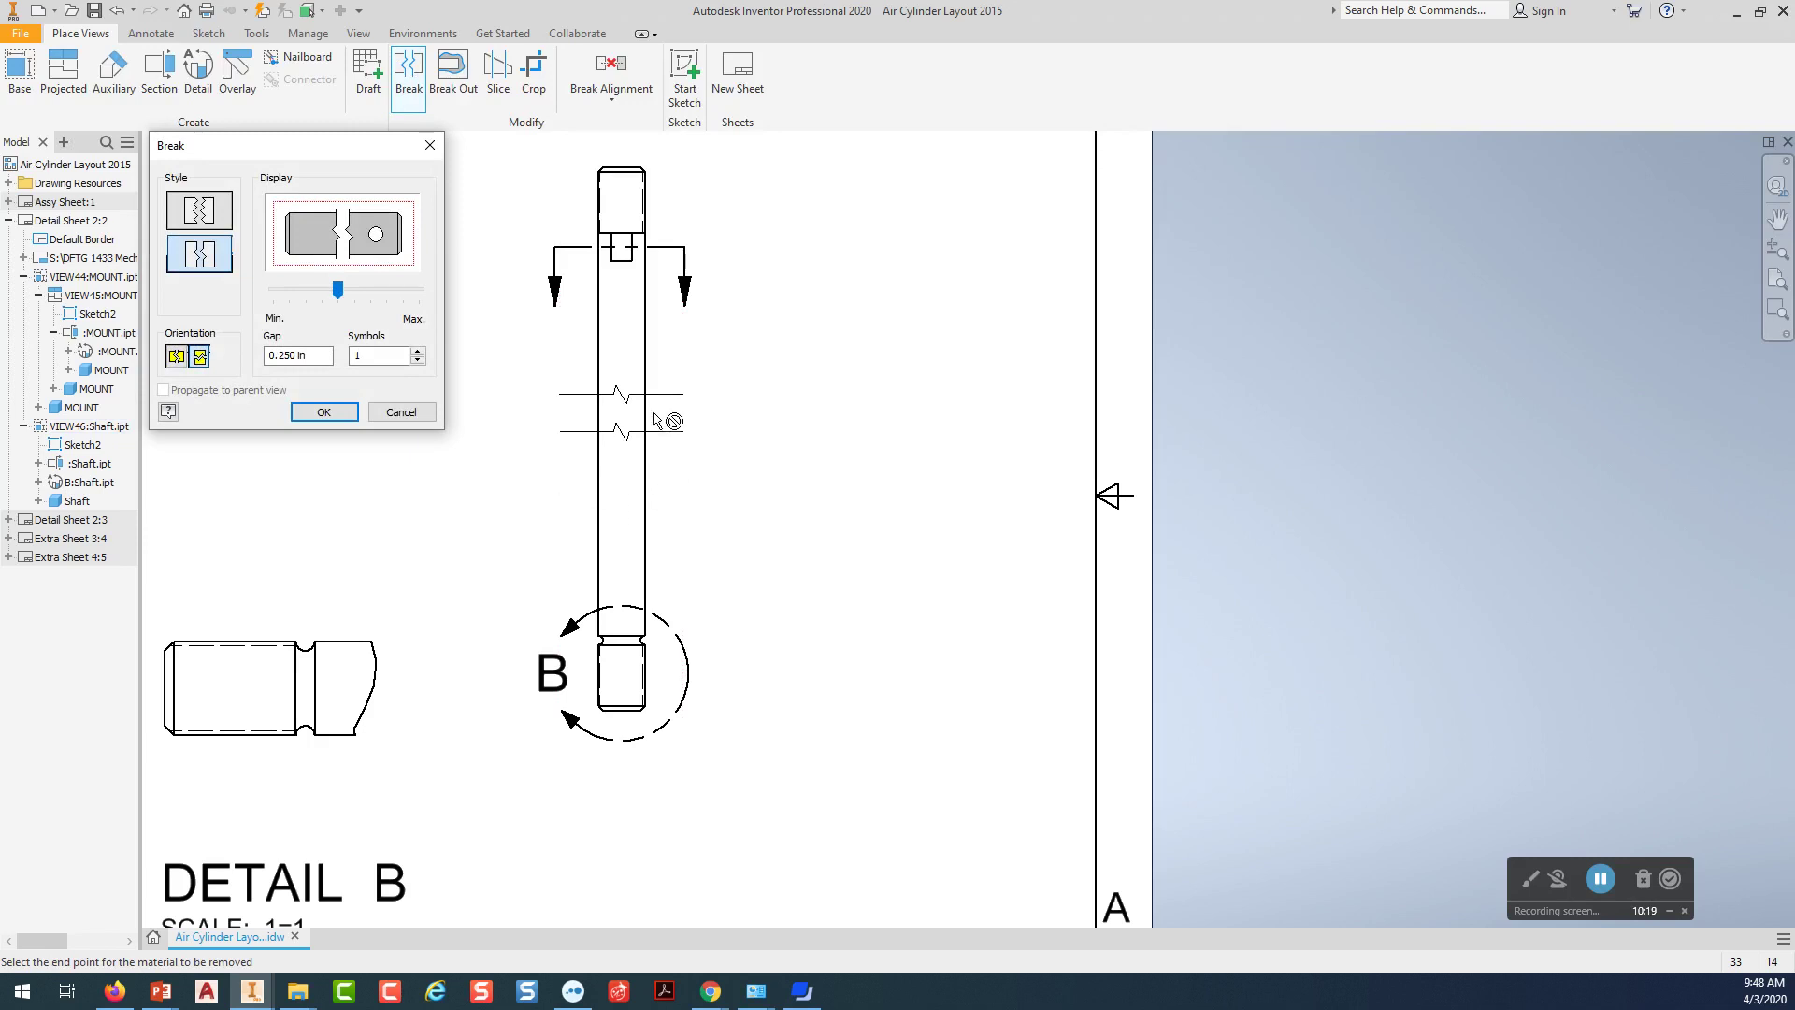
click(653, 372)
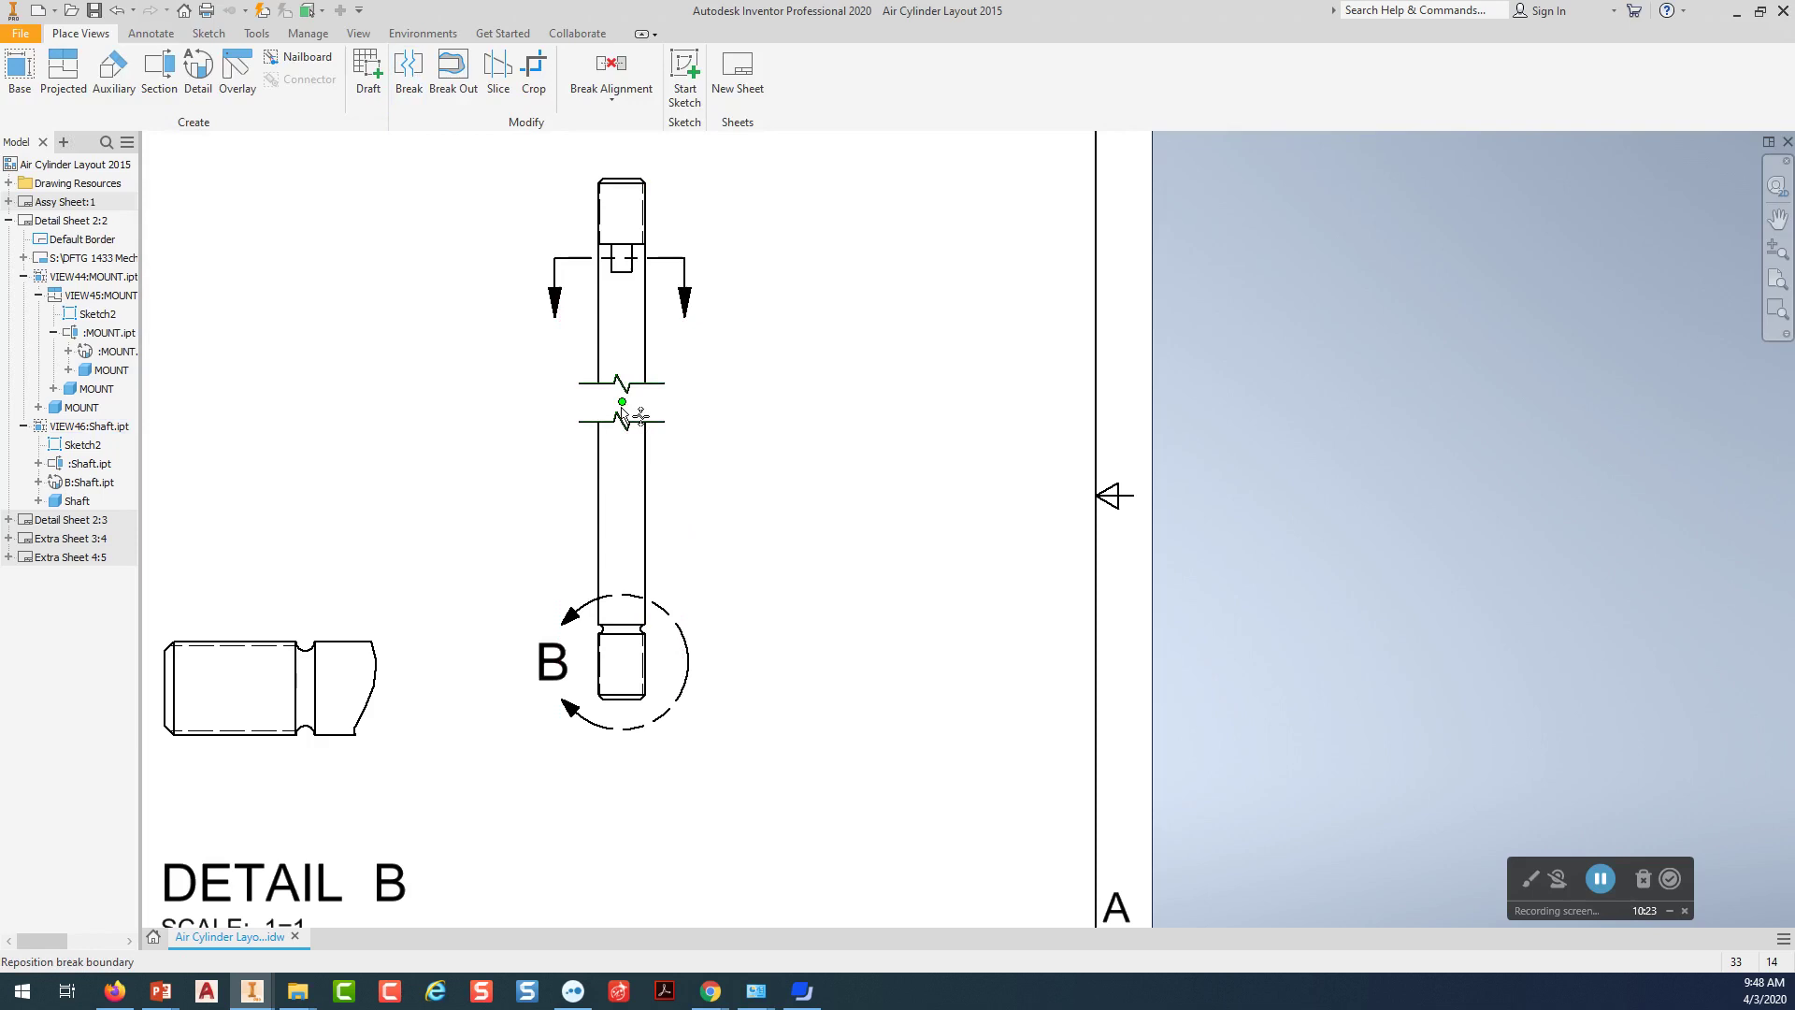
mouse_move(622, 404)
mouse_down()
mouse_move(622, 433)
mouse_move(652, 361)
mouse_up()
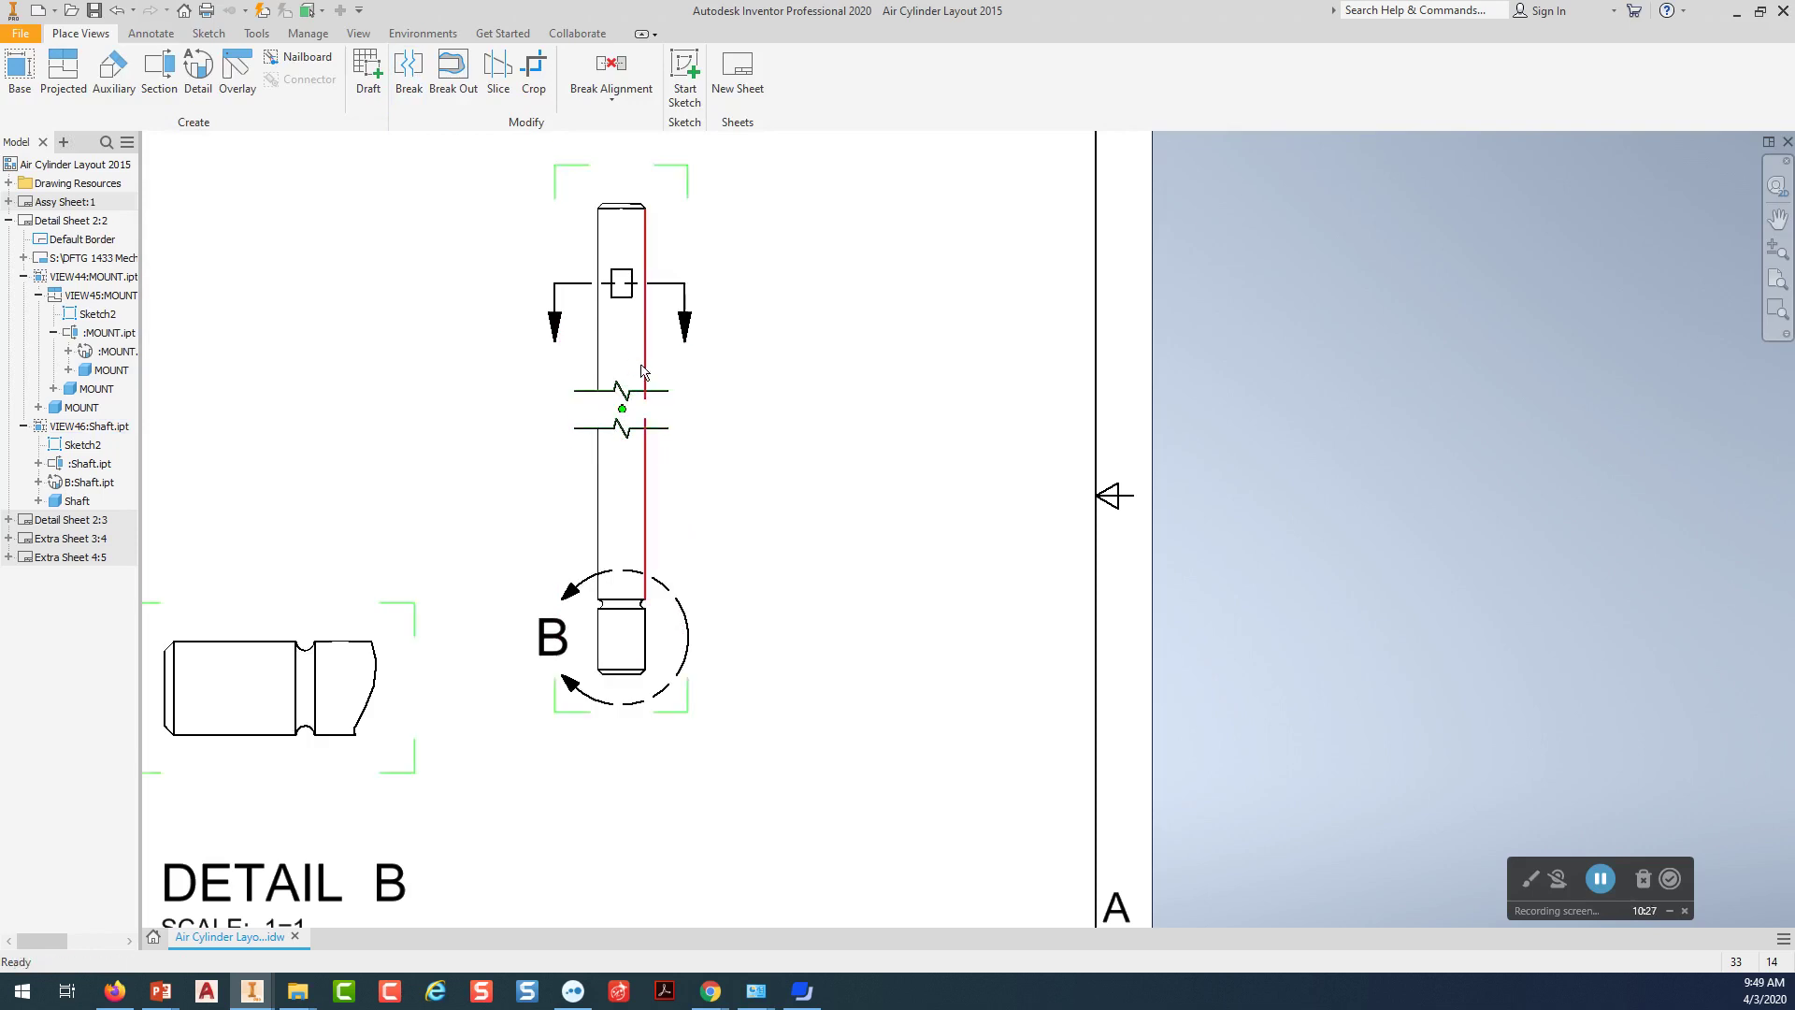
click(653, 428)
drag(639, 433, 662, 473)
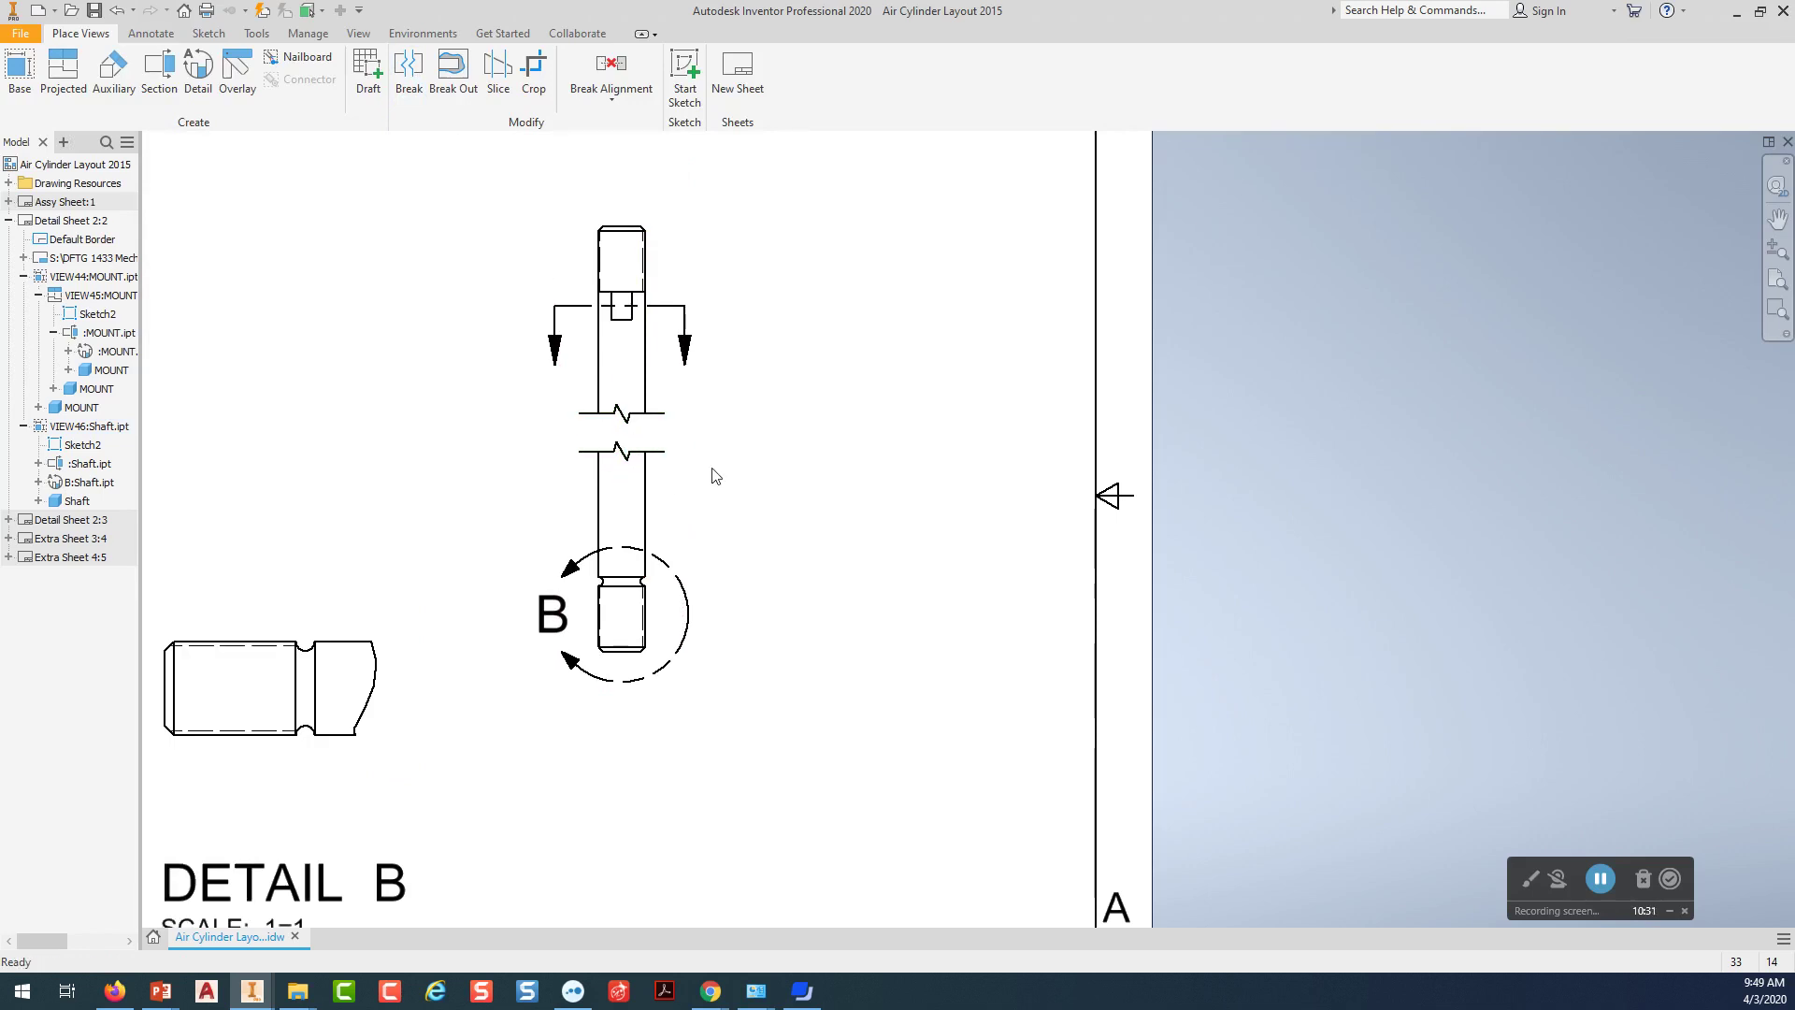
click(598, 468)
click(591, 429)
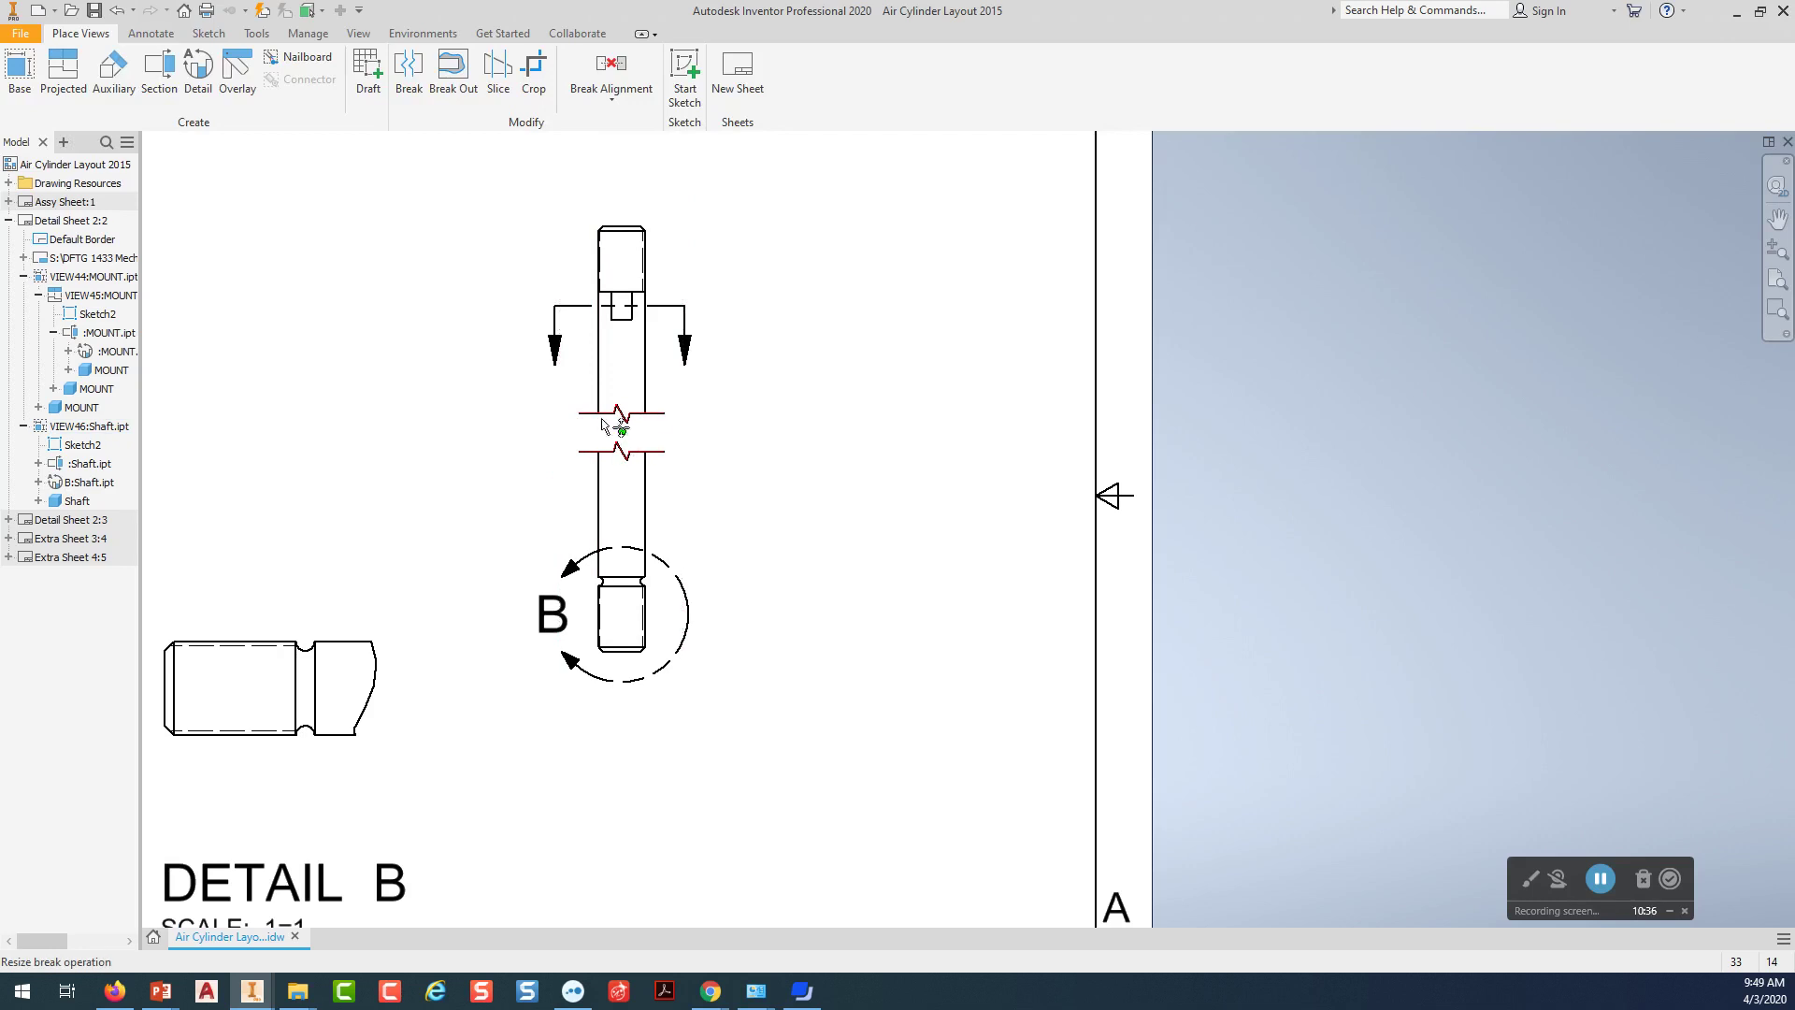
click(610, 437)
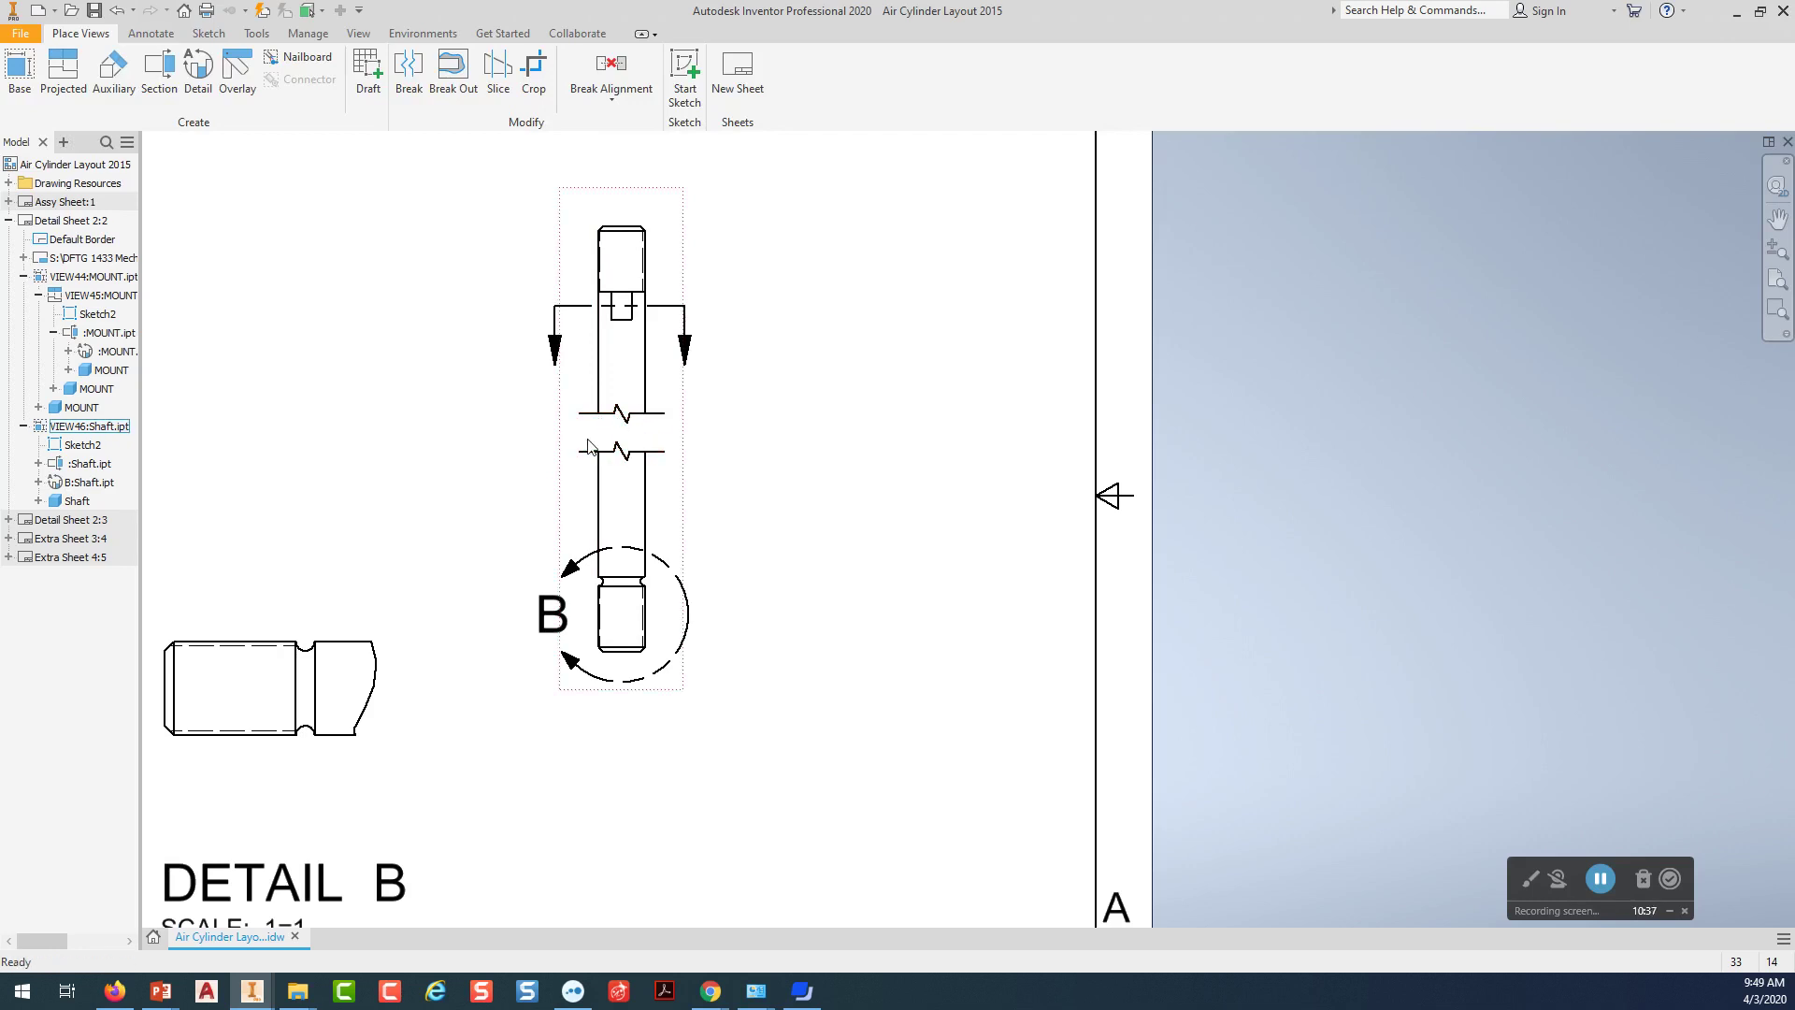
key(Escape)
Dimension the broken shaft top to bottom with the 7.25 overall length, placed to its right.
click(169, 37)
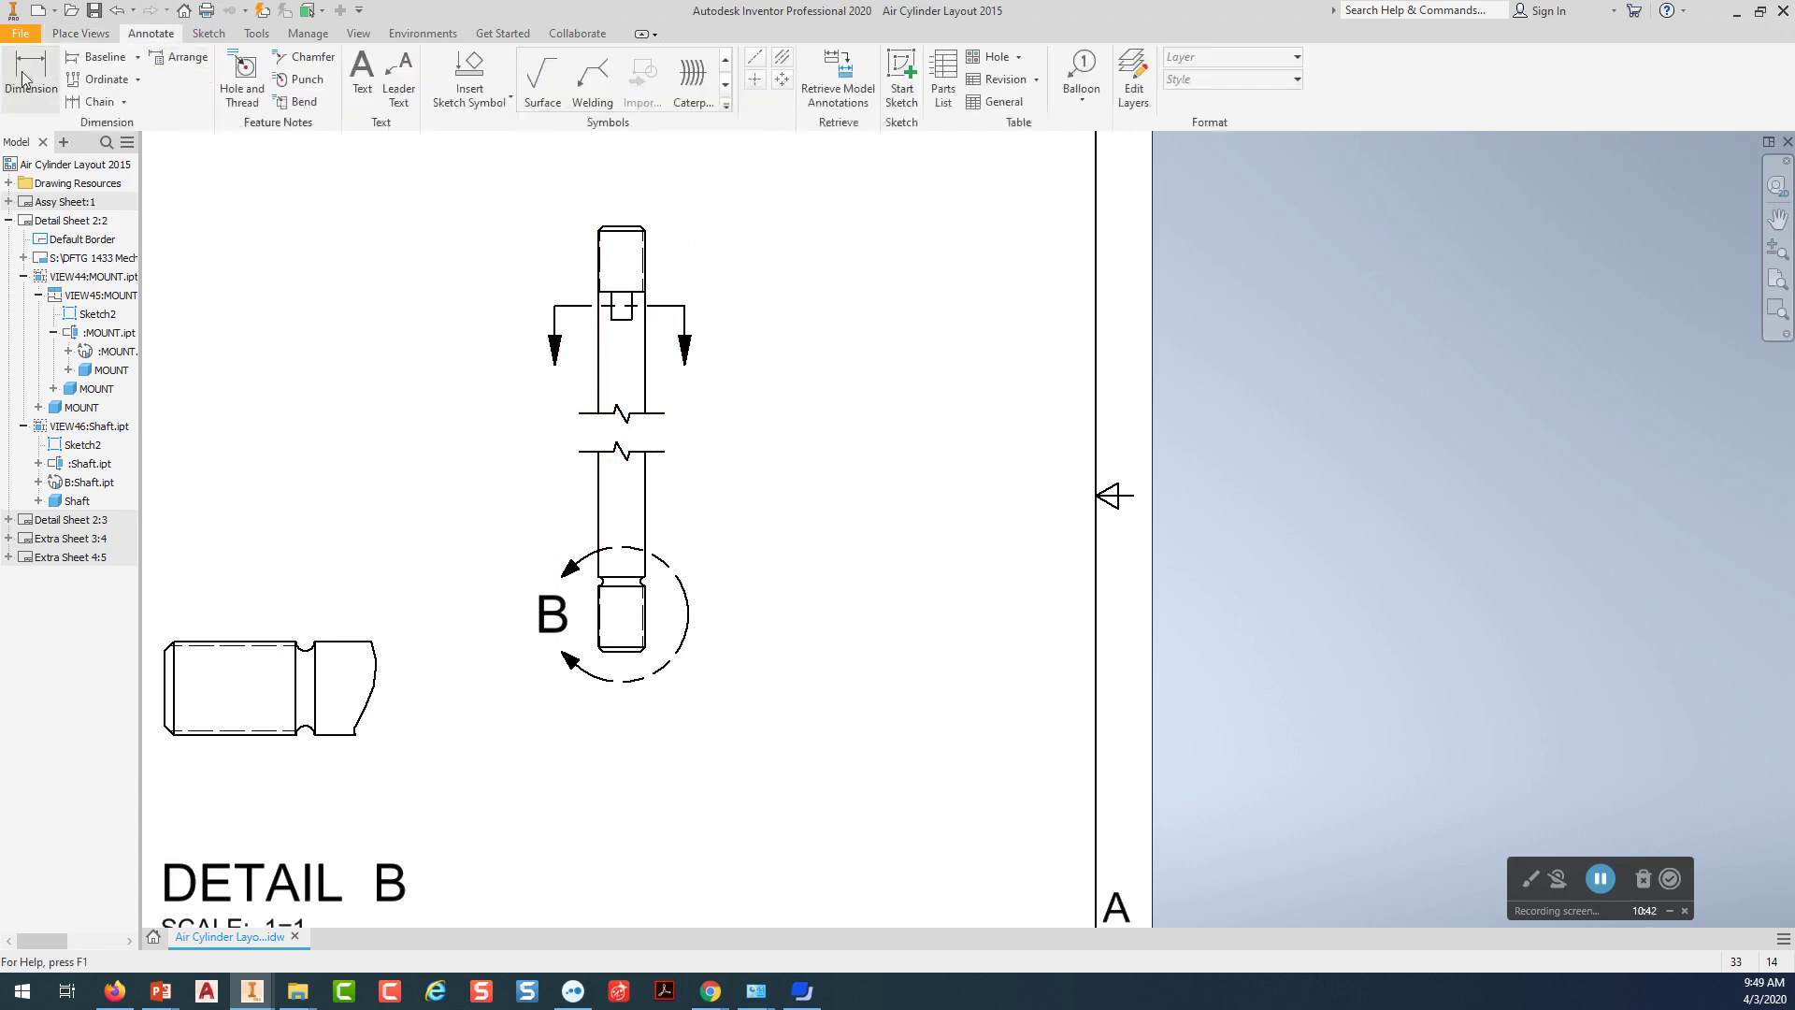
click(641, 228)
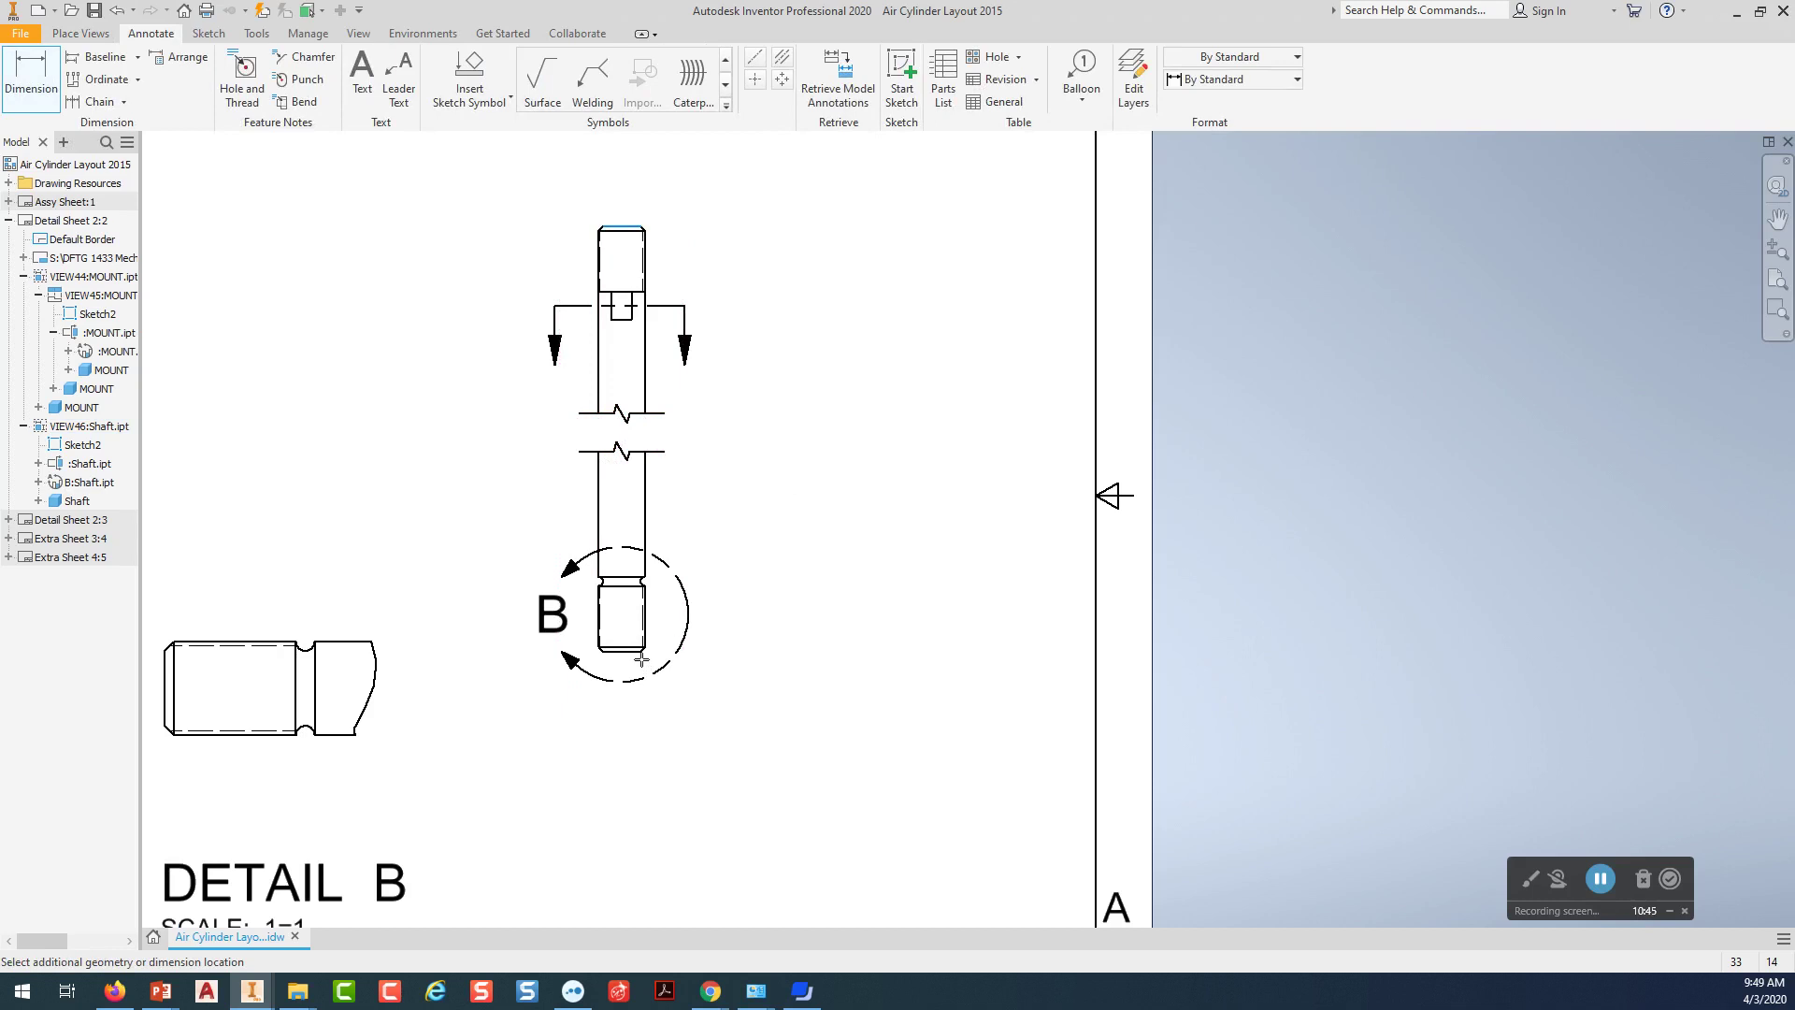
click(641, 652)
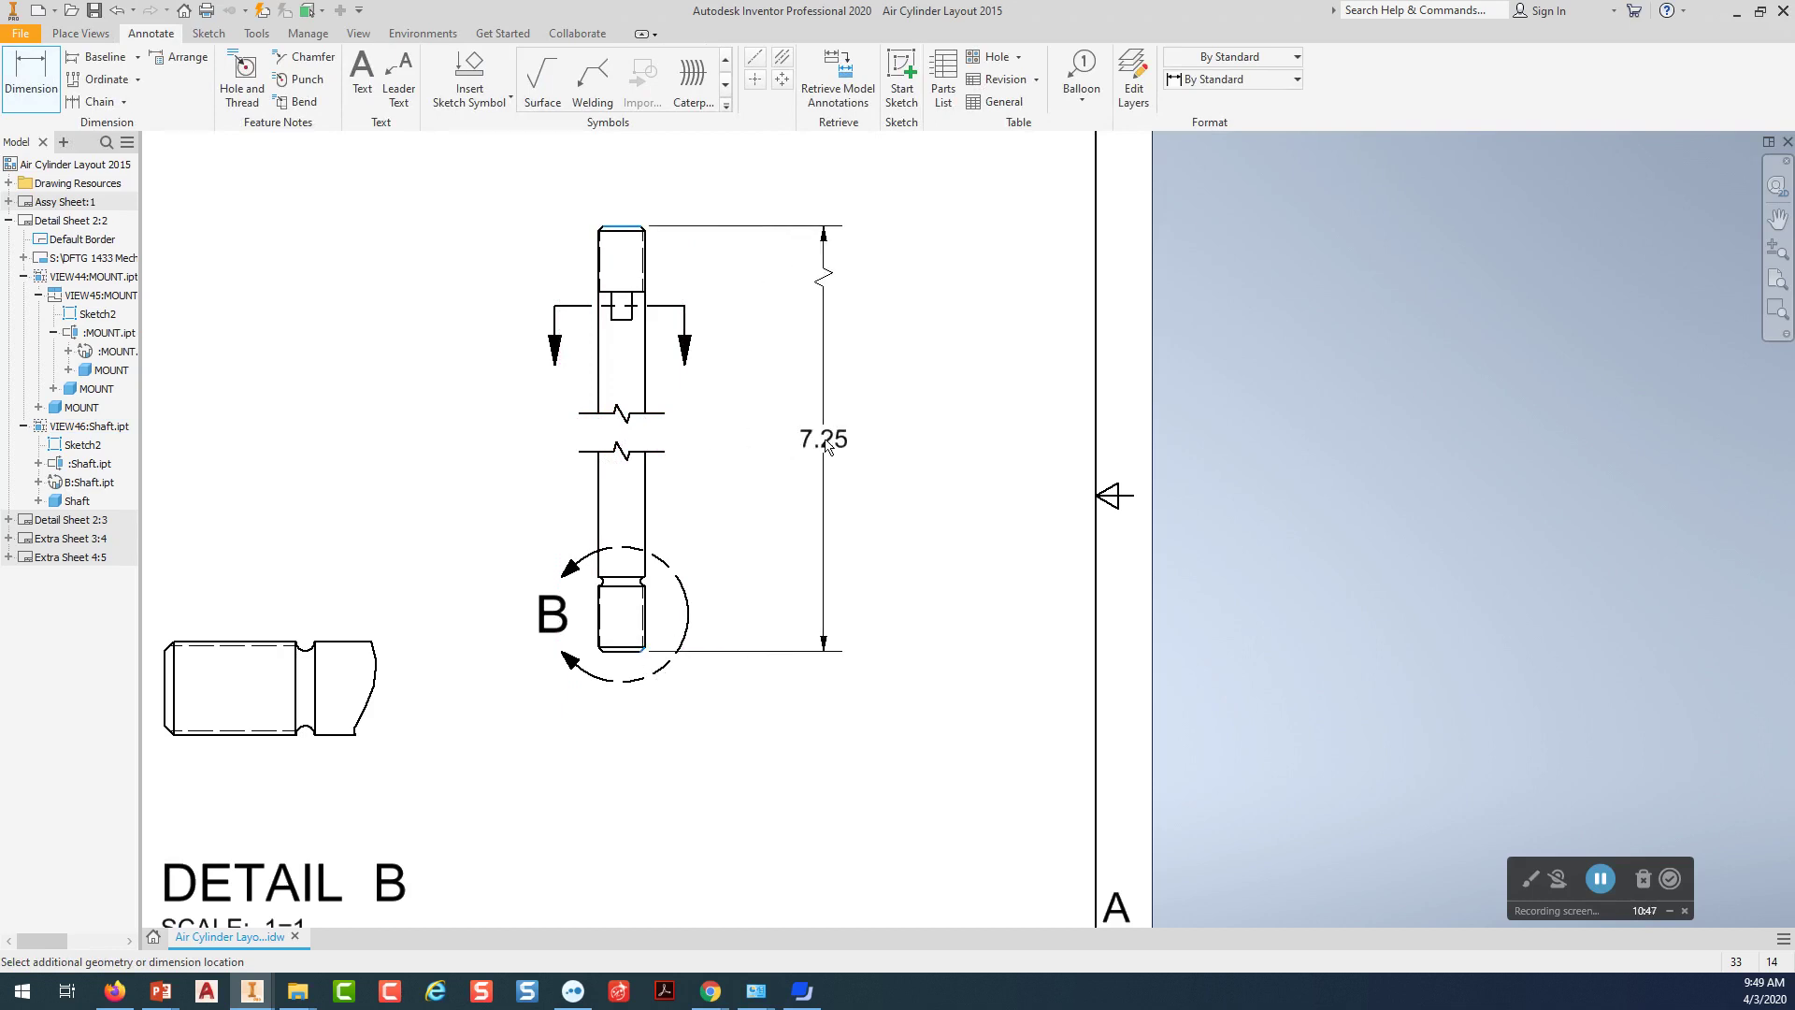
click(827, 446)
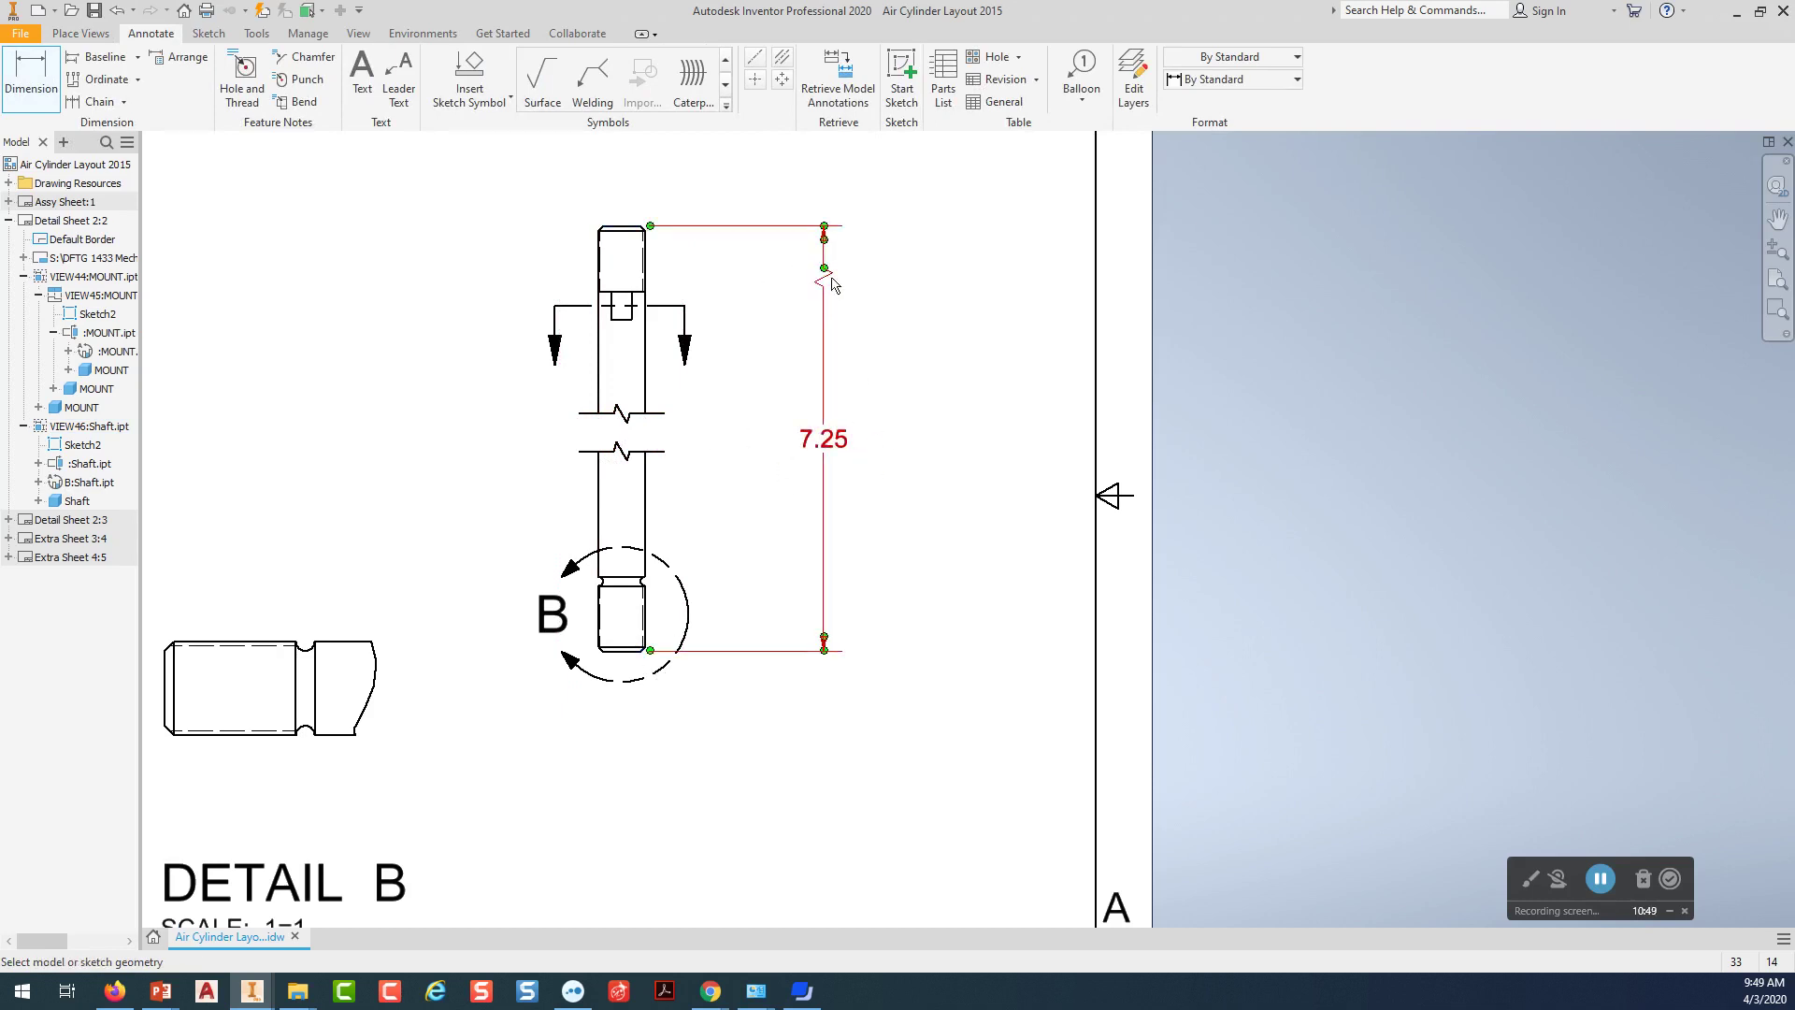
scroll(851, 324, up, 5)
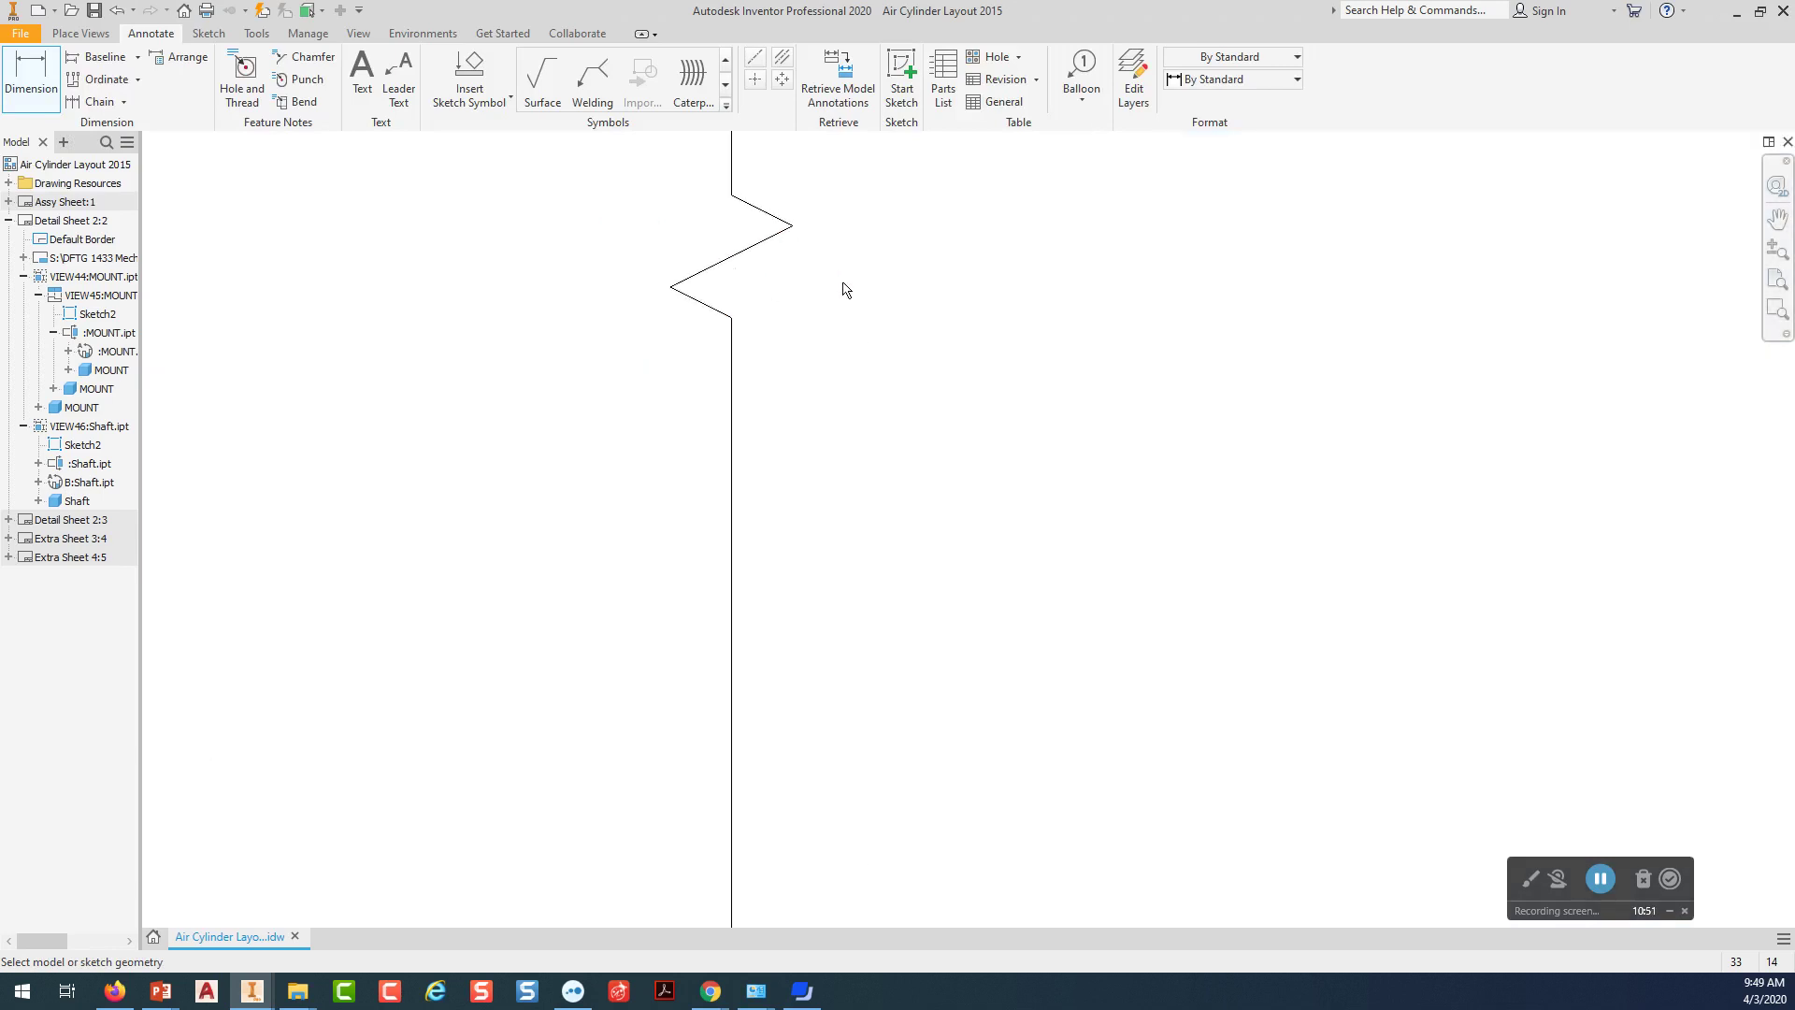
scroll(841, 289, down, 6)
middle_drag(861, 394, 846, 407)
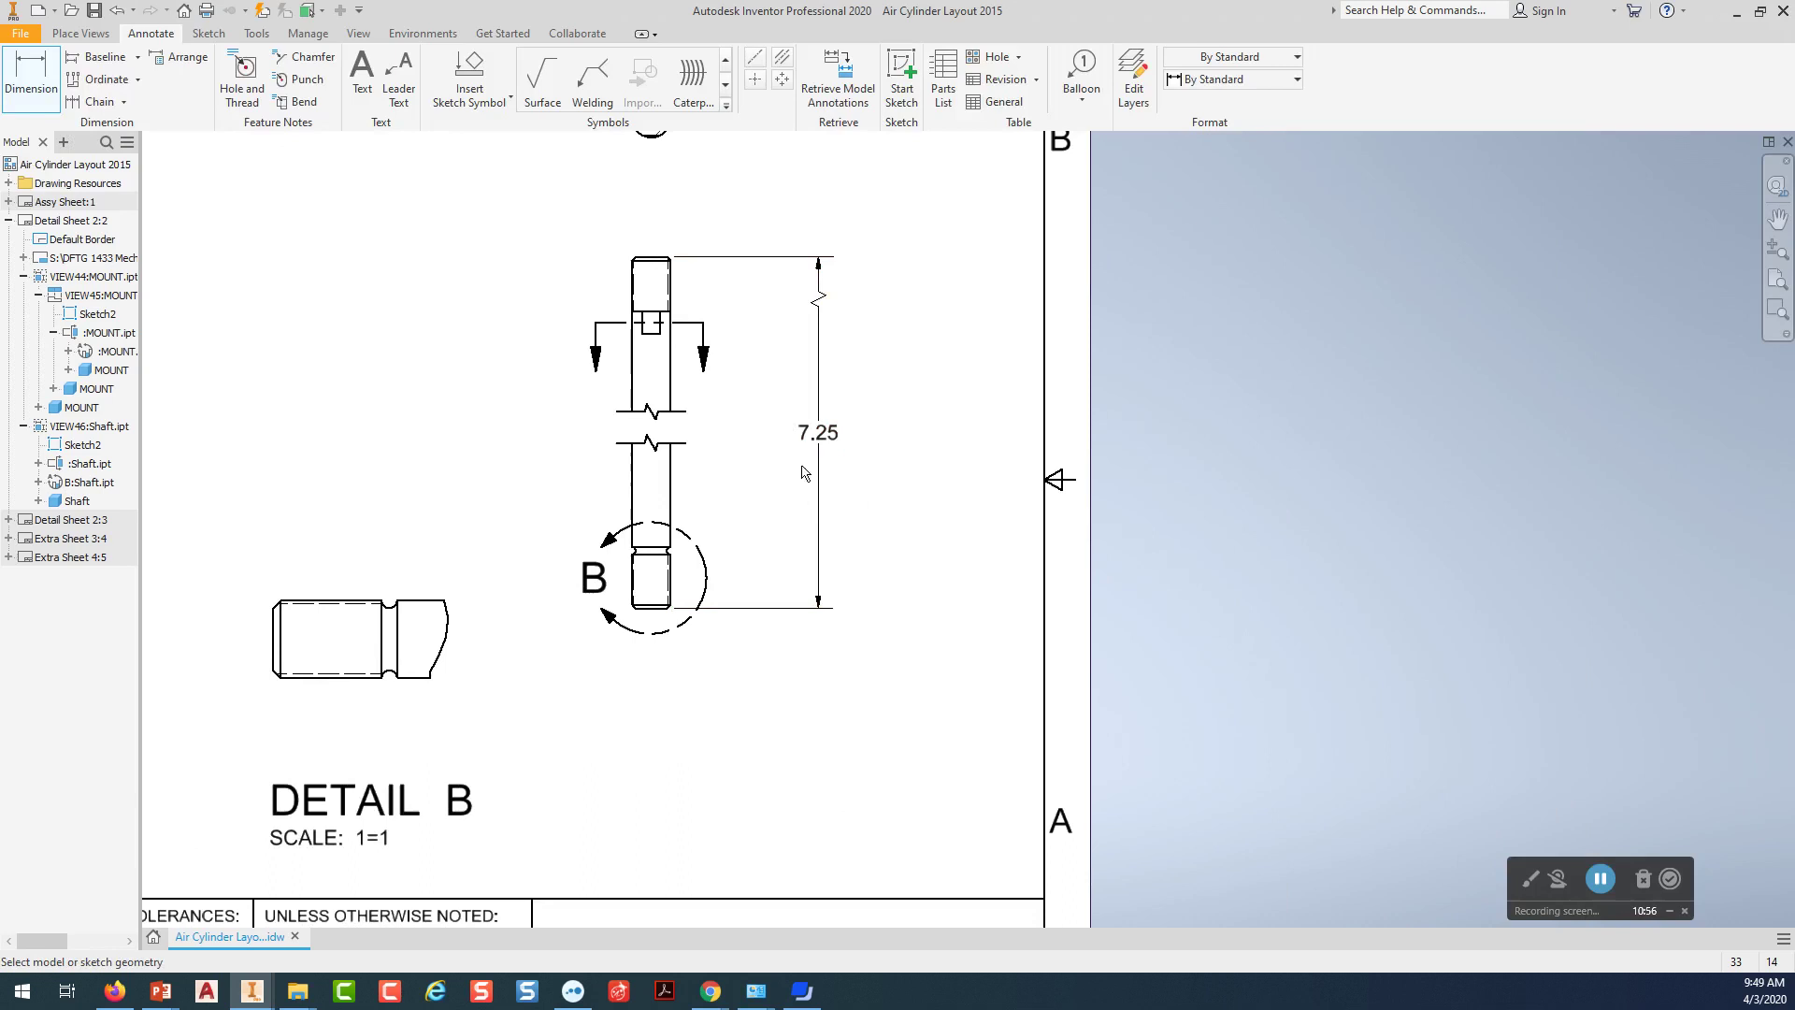
scroll(721, 446, down, 1)
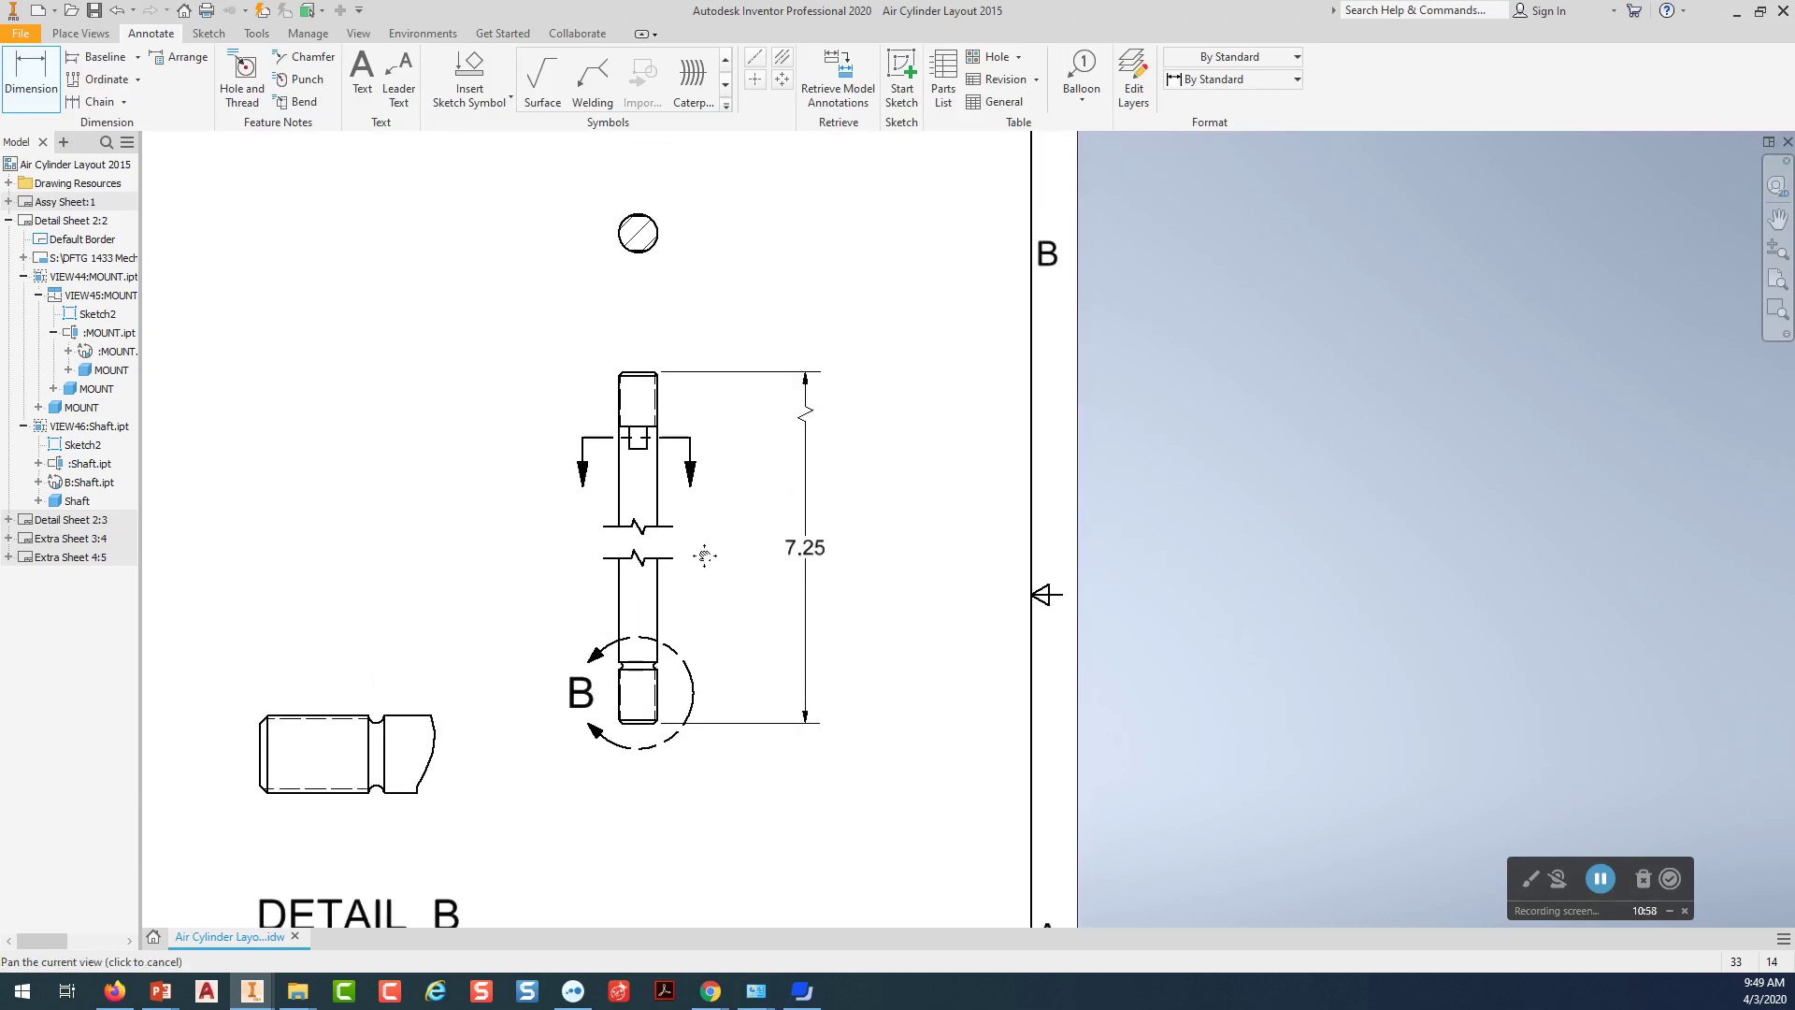
scroll(753, 468, down, 2)
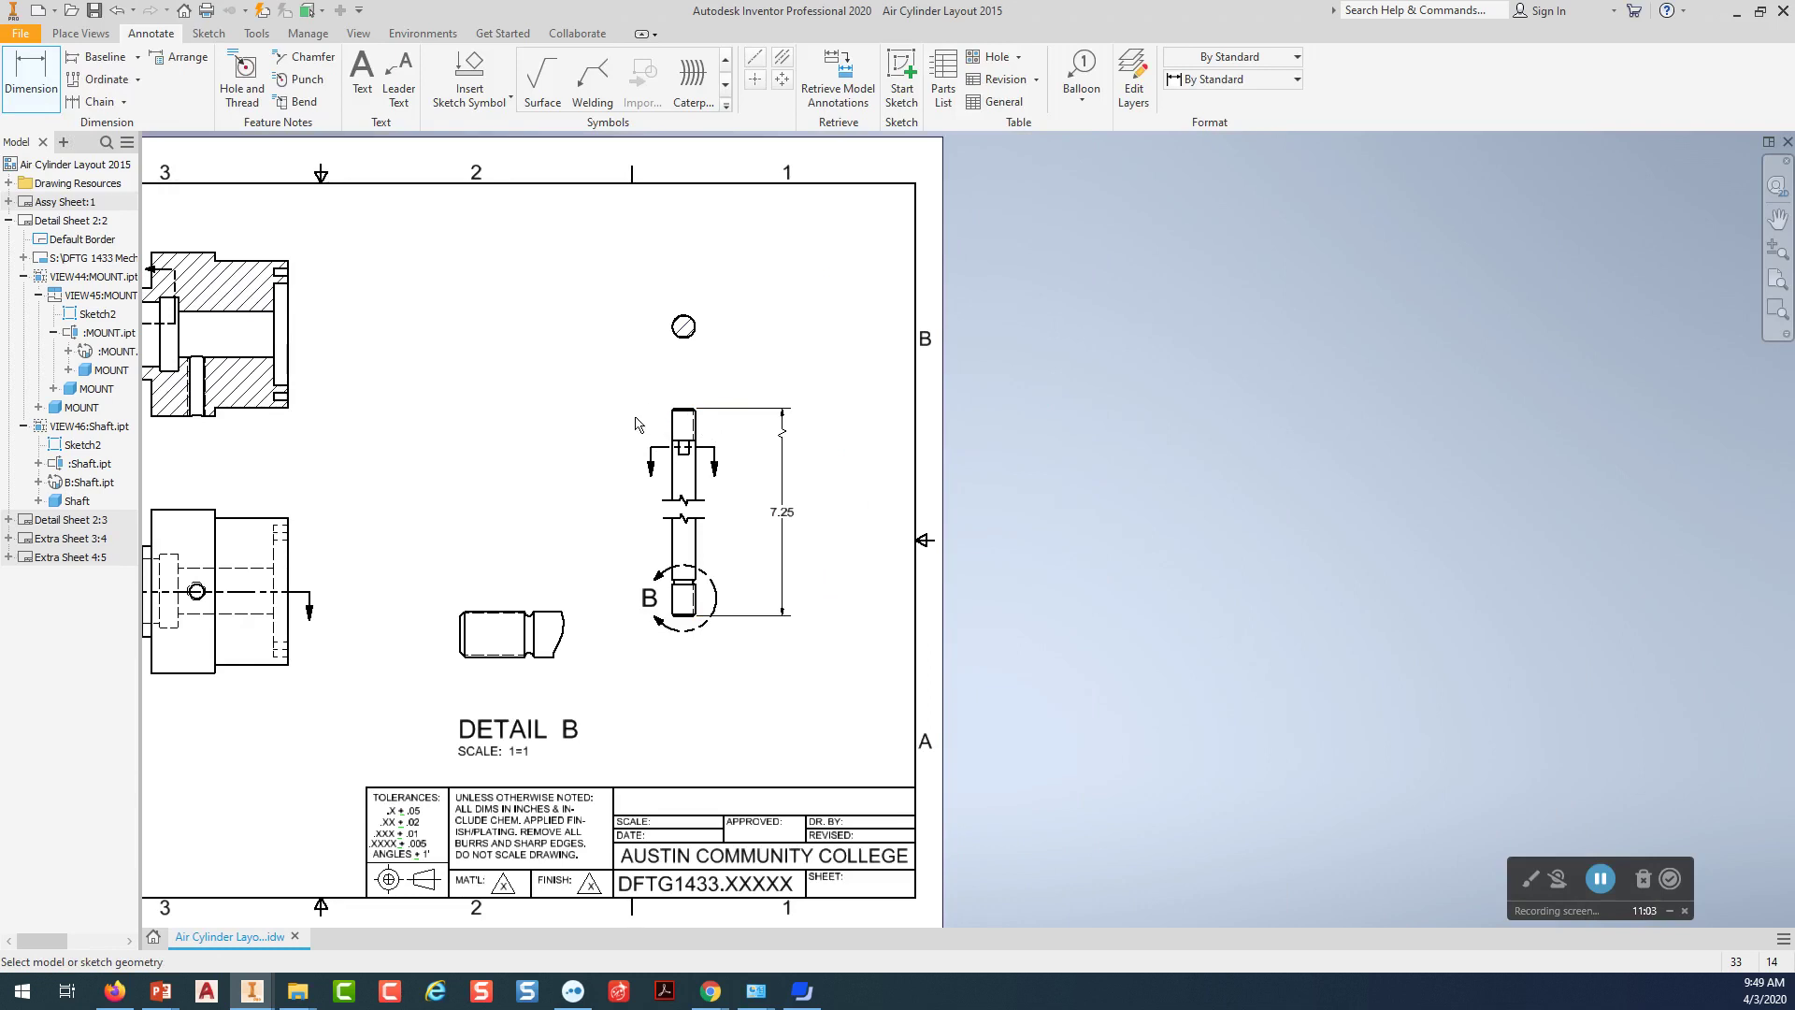
Move the circular end view higher above the shaft and shift Detail B slightly right.
key(Escape)
drag(656, 425, 660, 343)
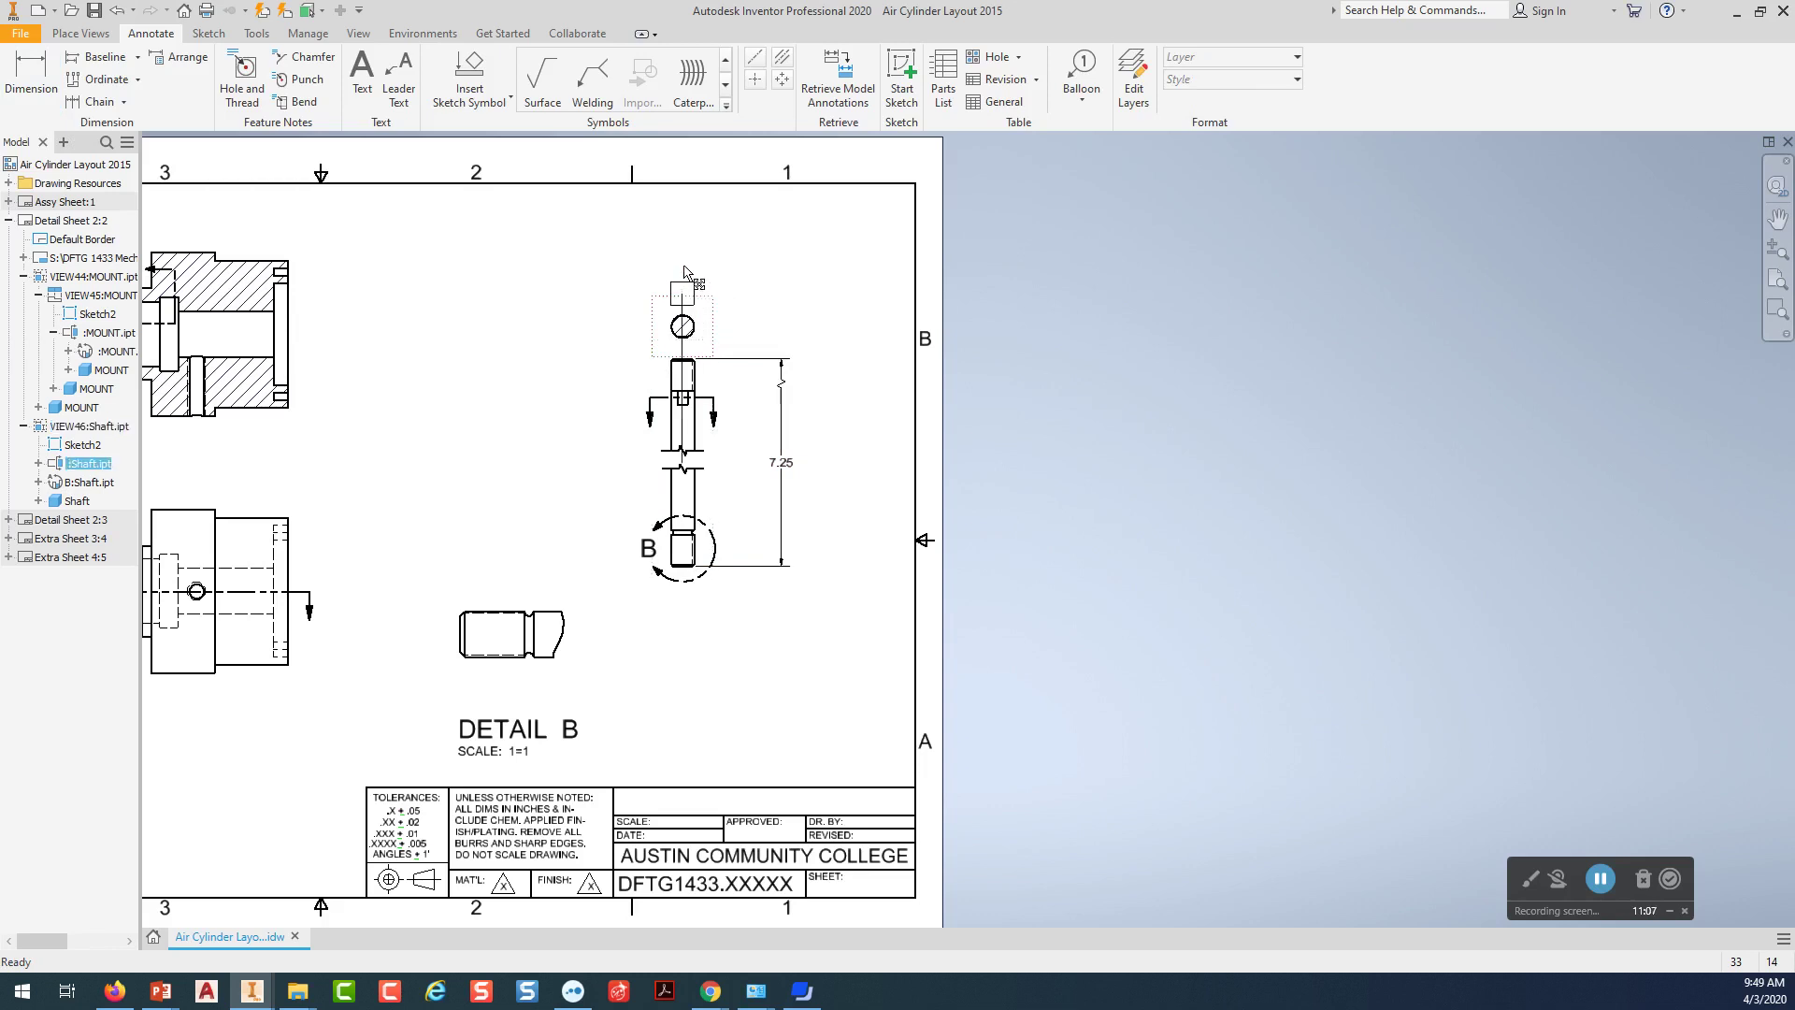
drag(685, 272, 684, 234)
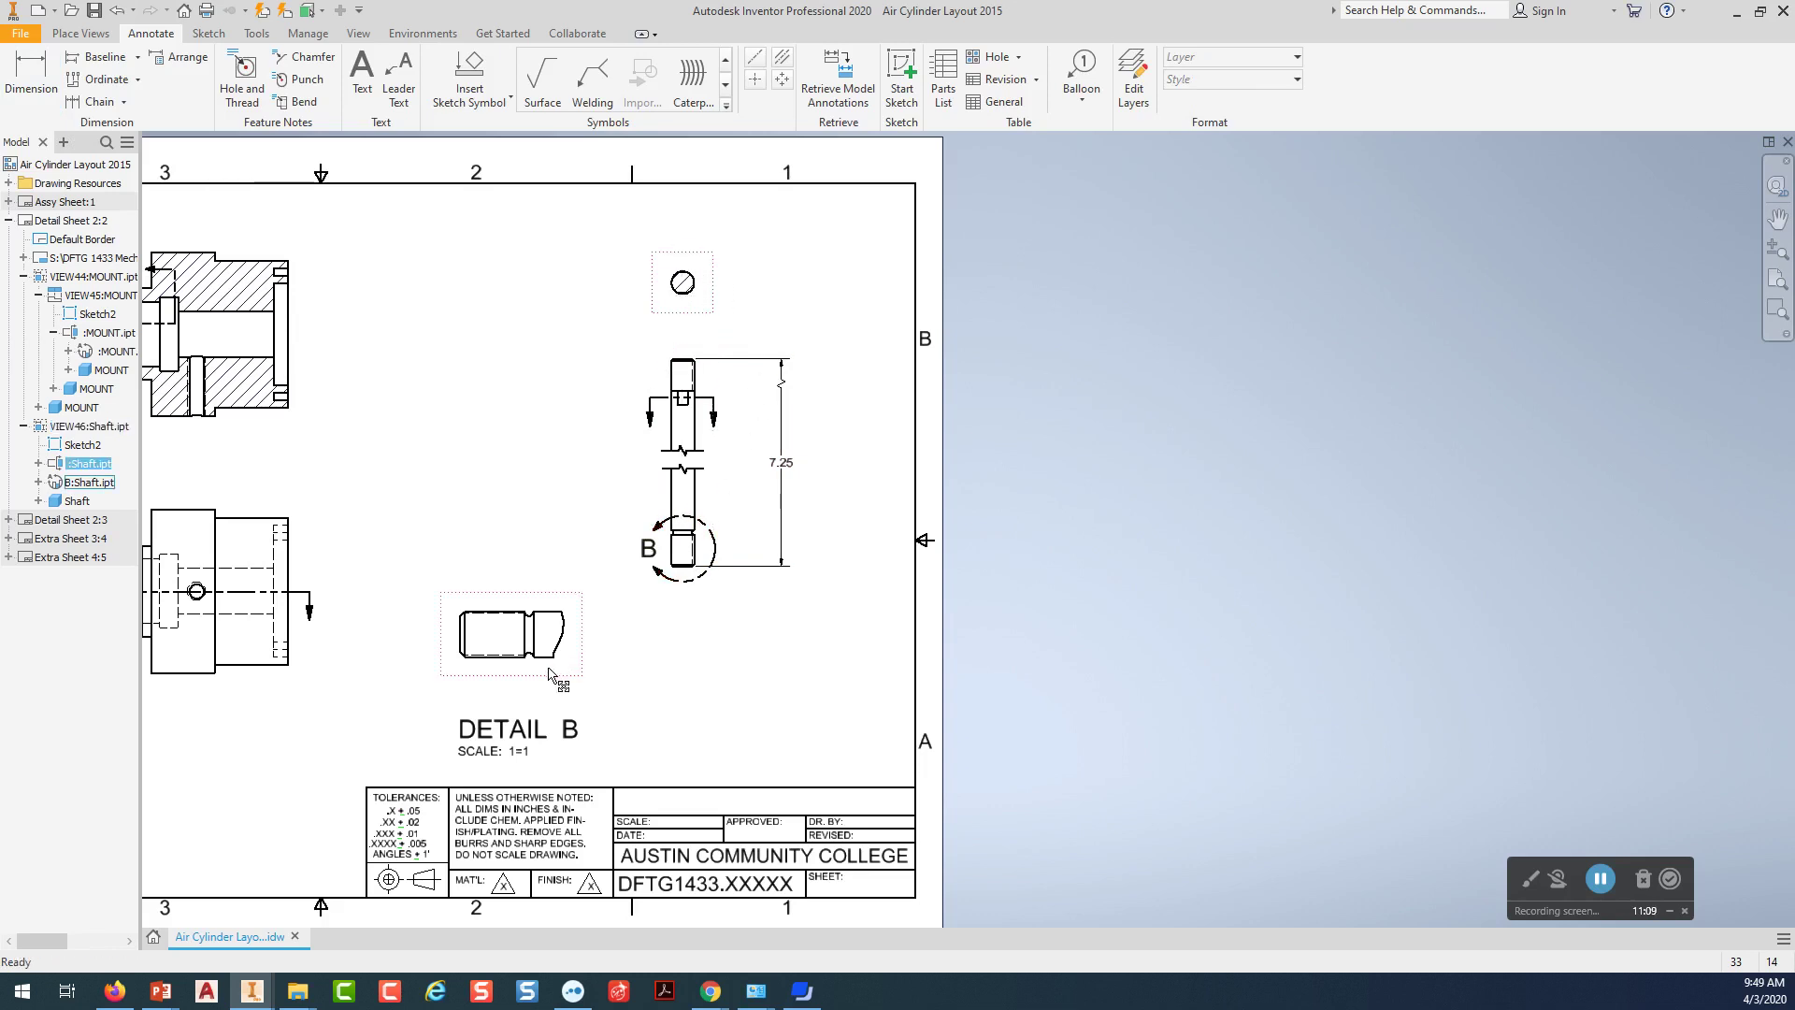
drag(549, 671, 572, 673)
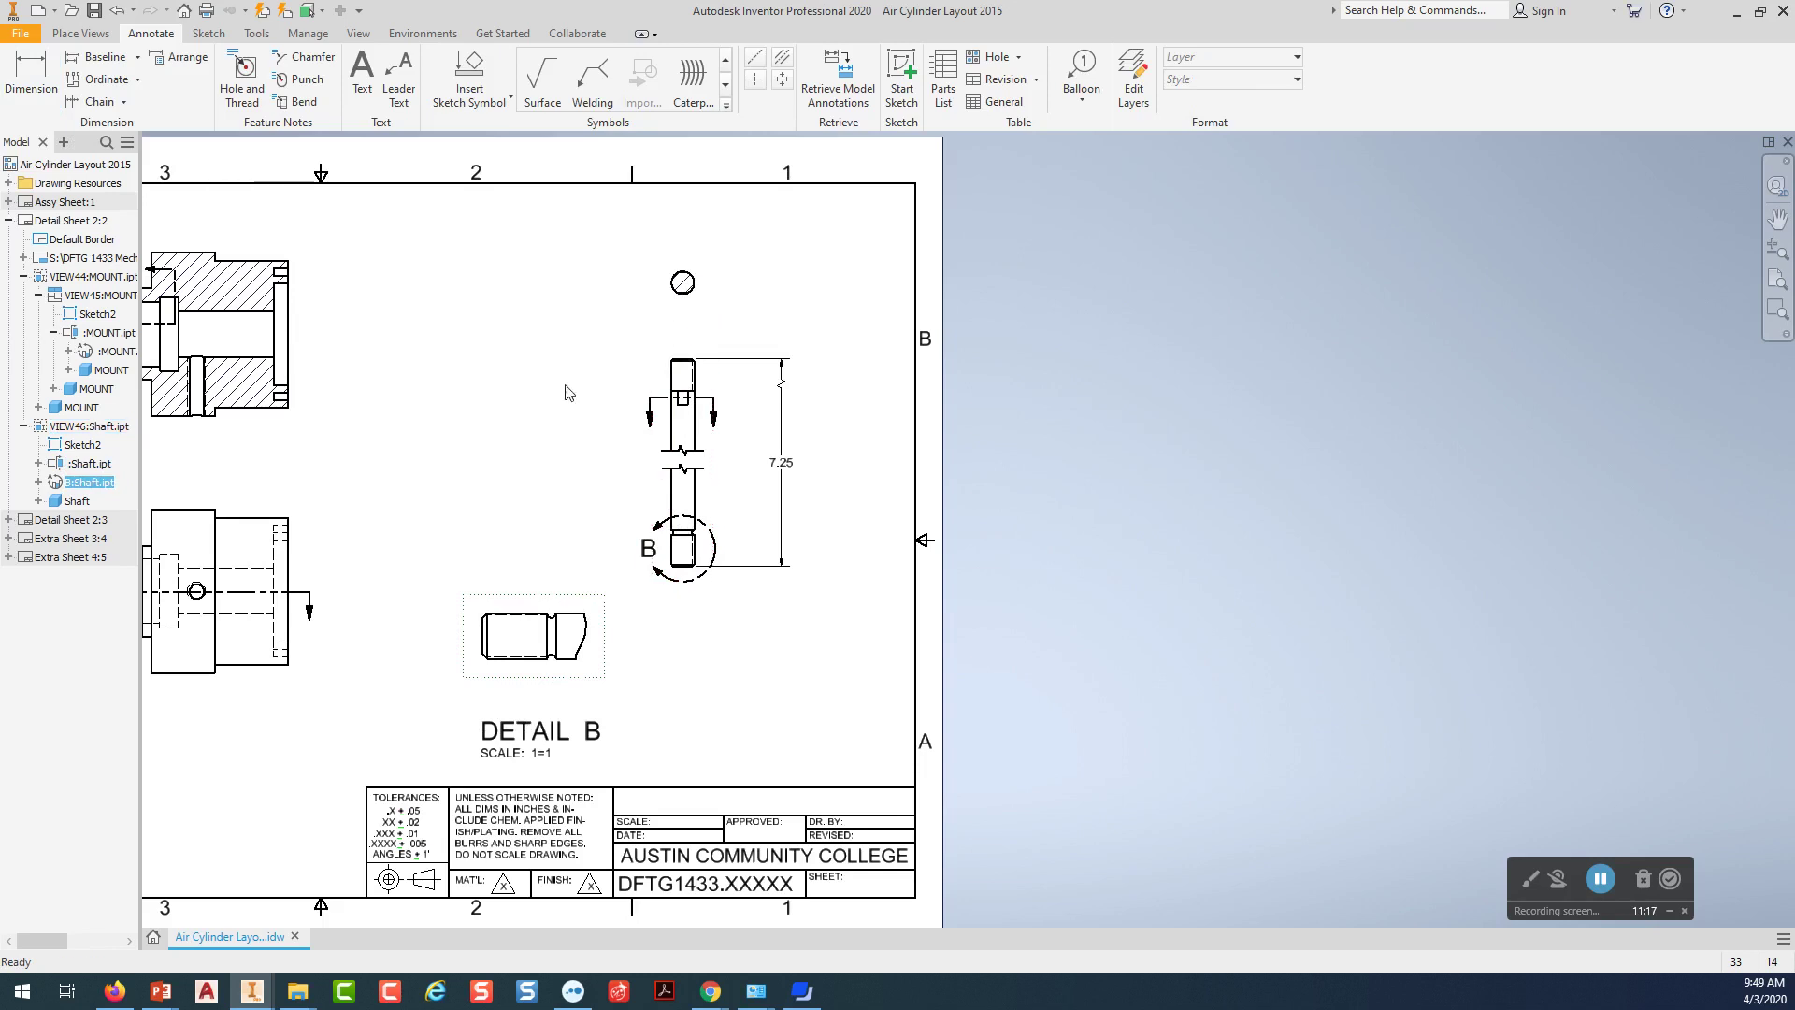
middle_drag(535, 503, 897, 508)
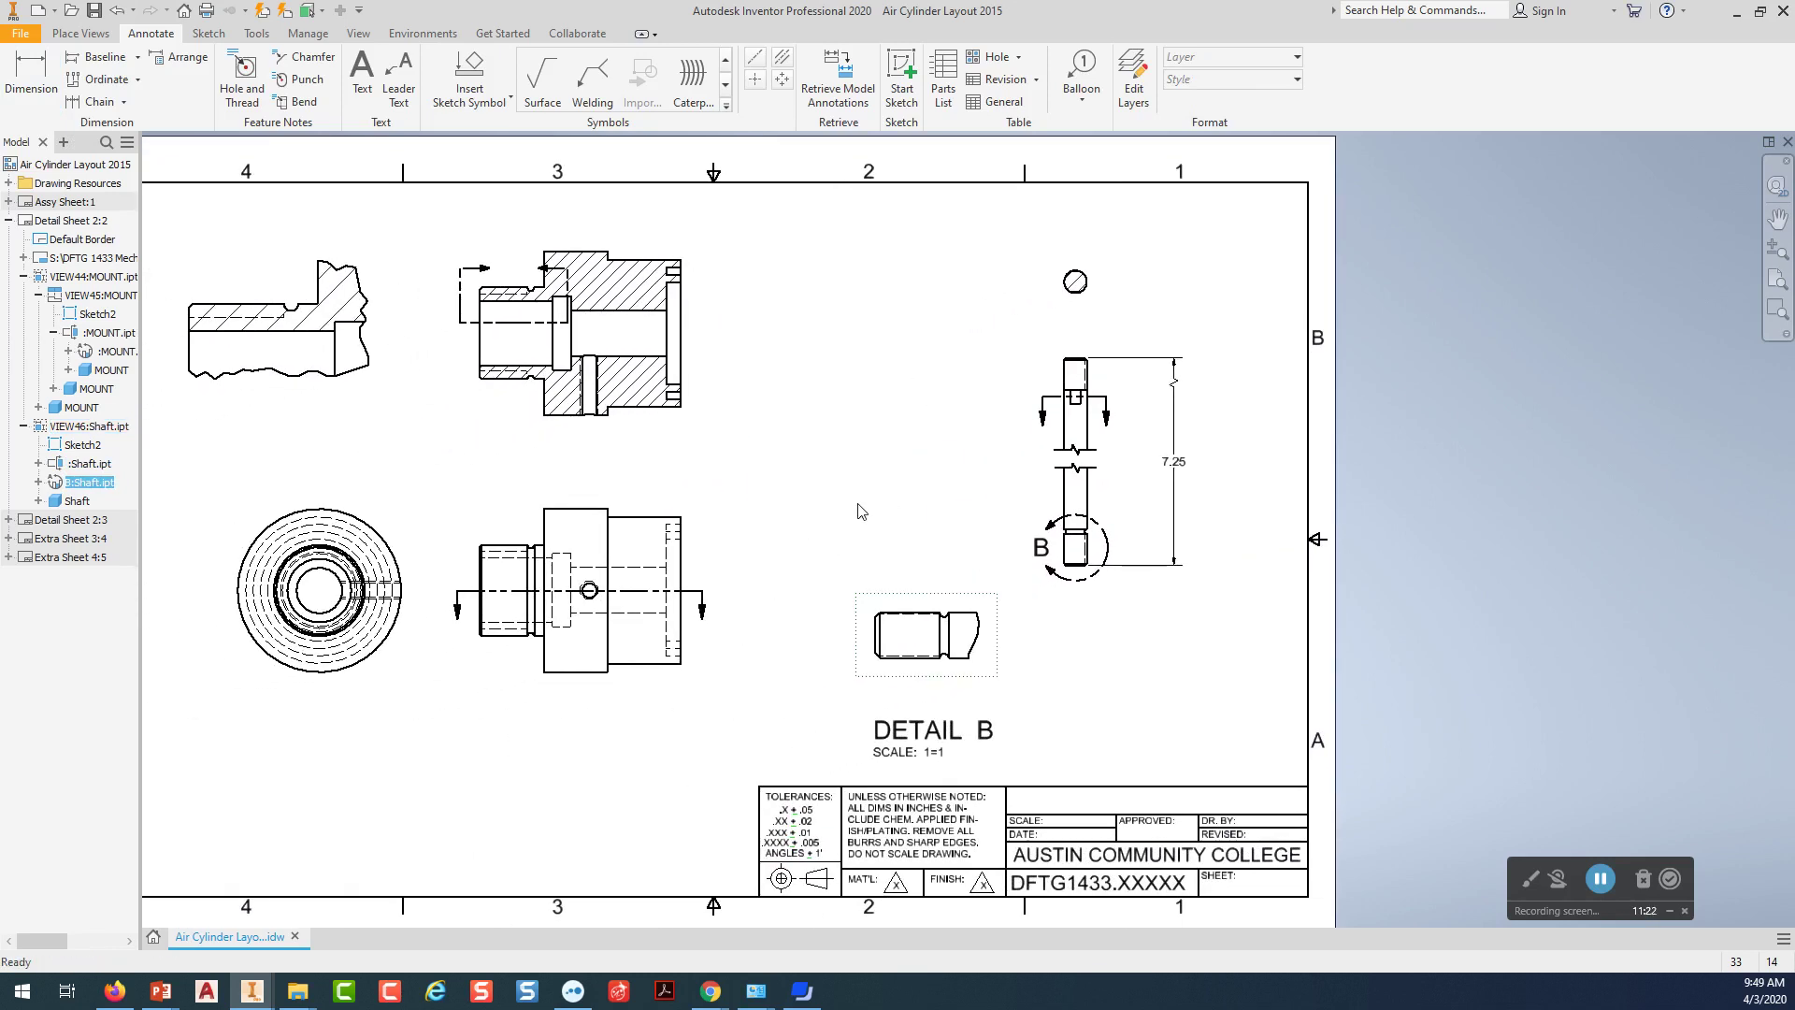
double_click(70, 202)
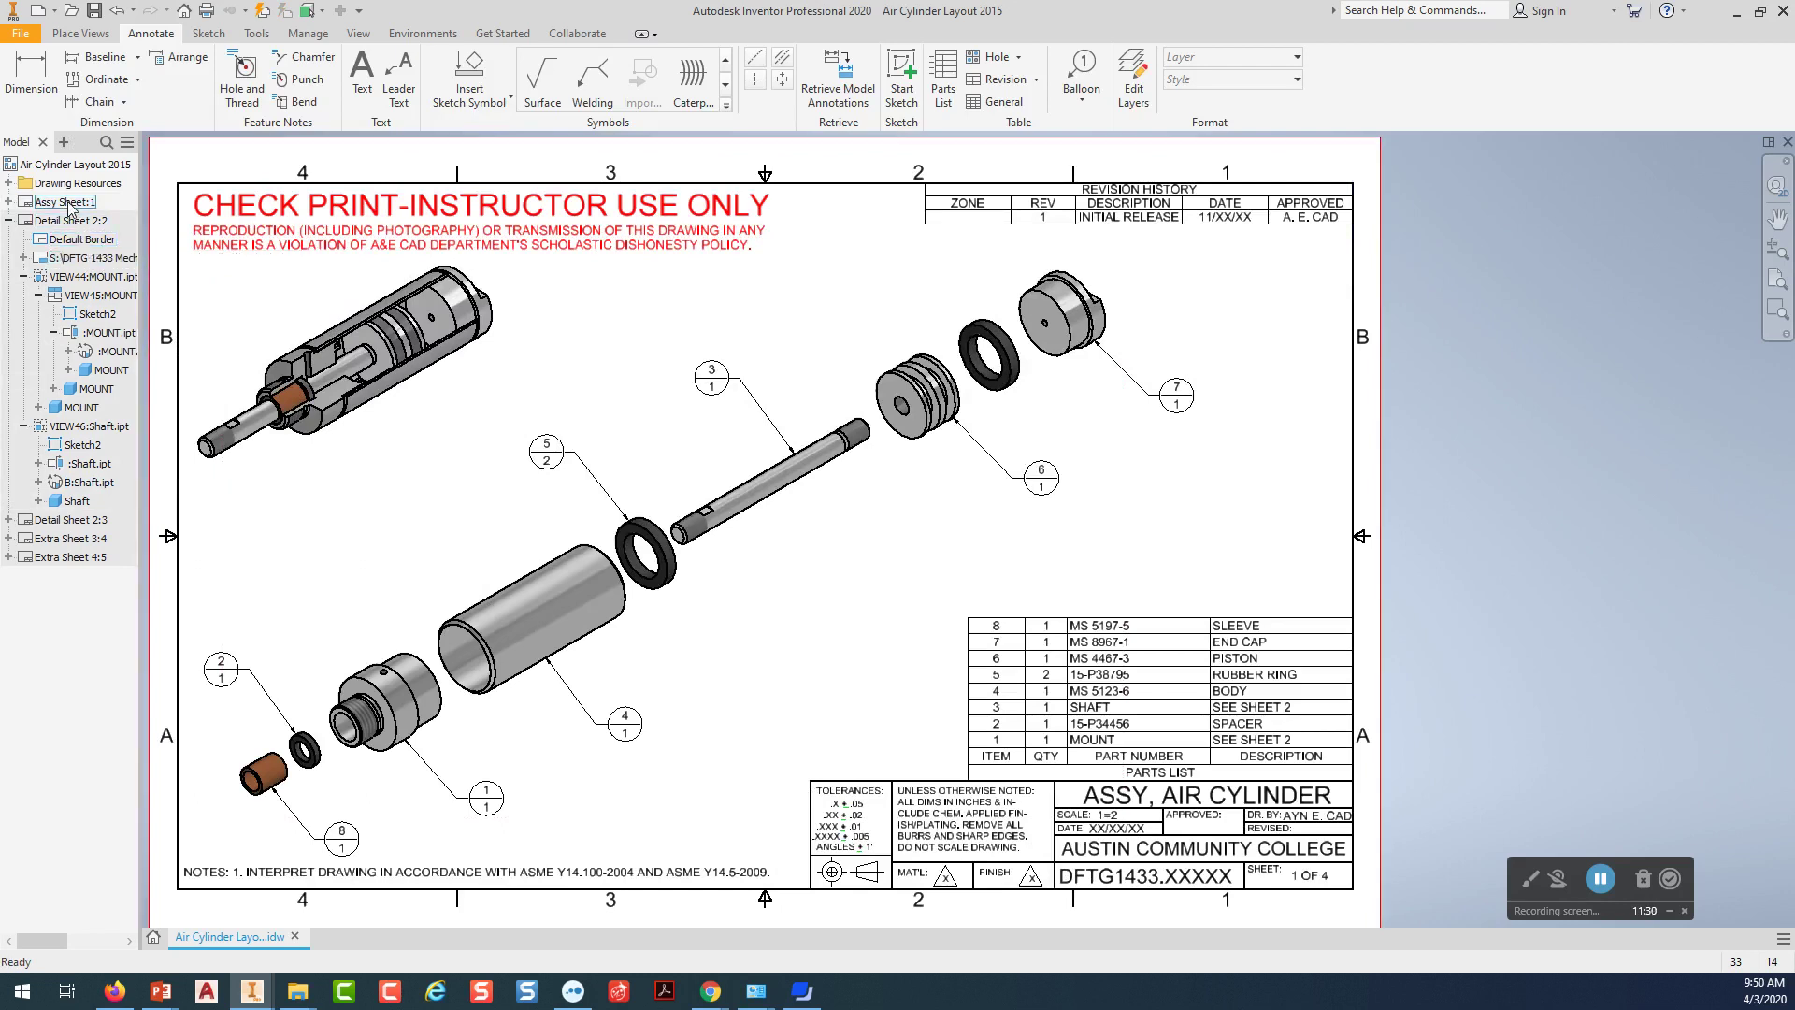
click(93, 223)
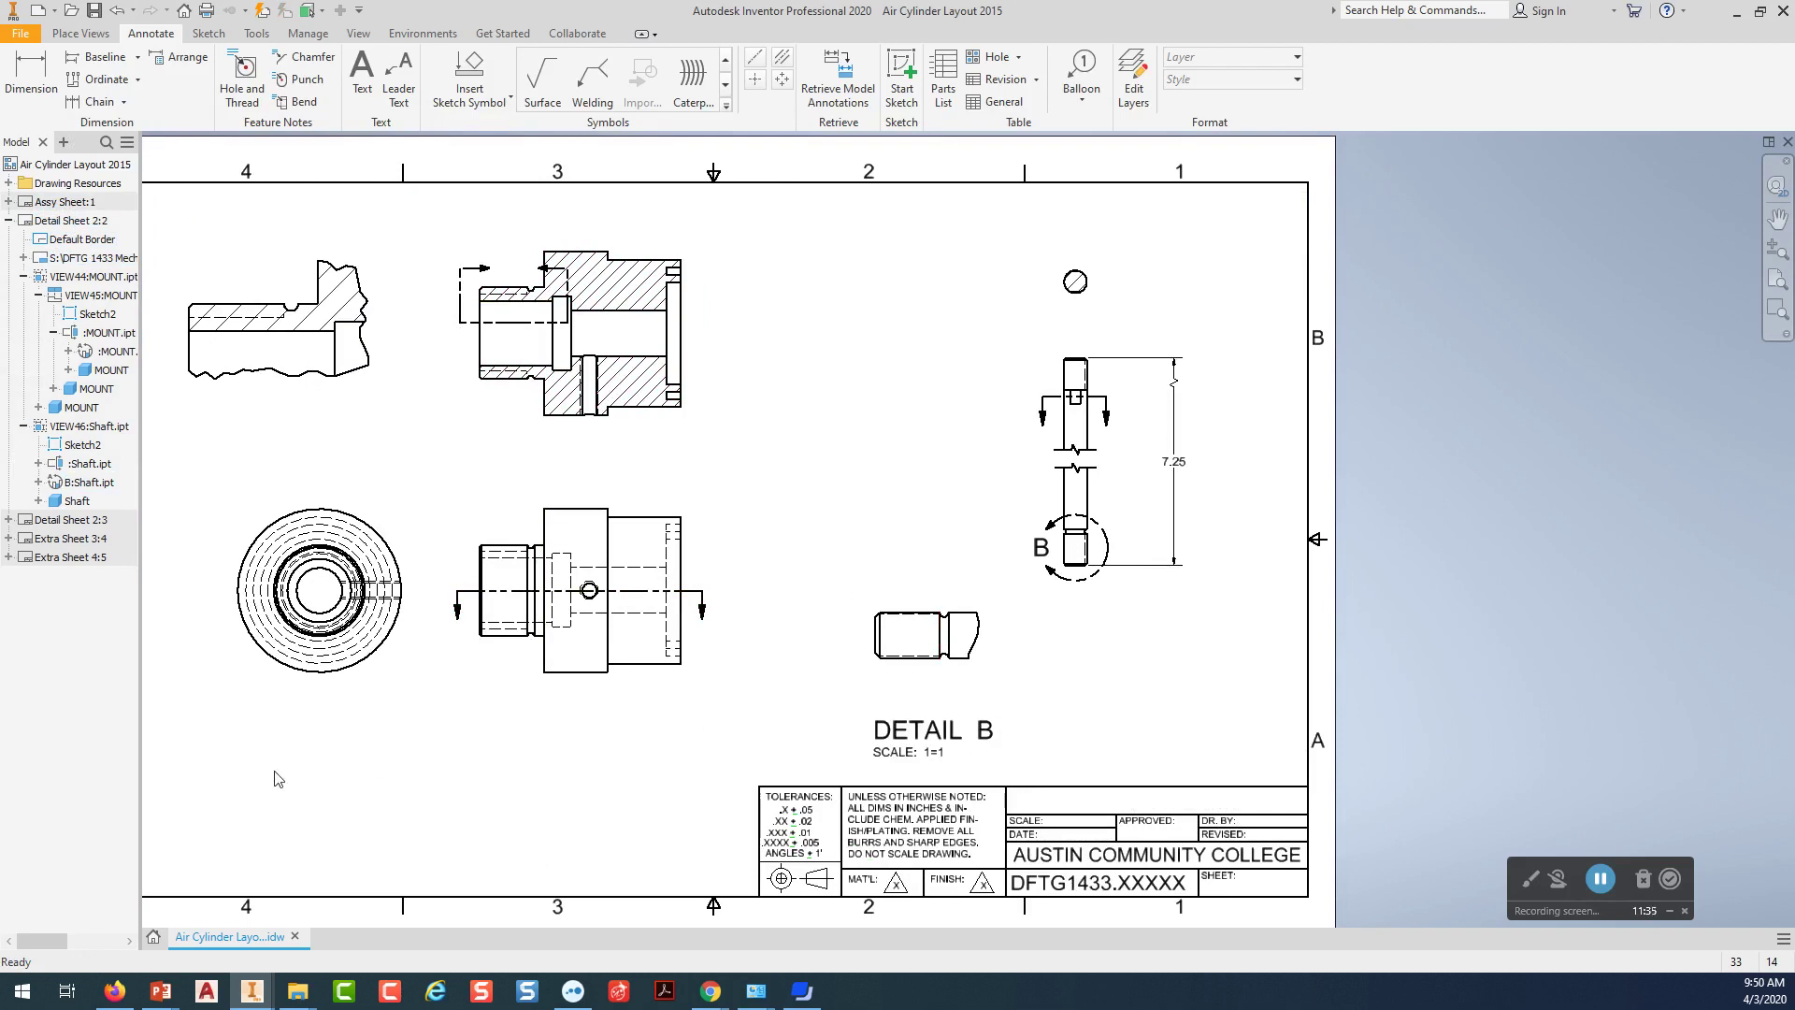
scroll(831, 509, up, 2)
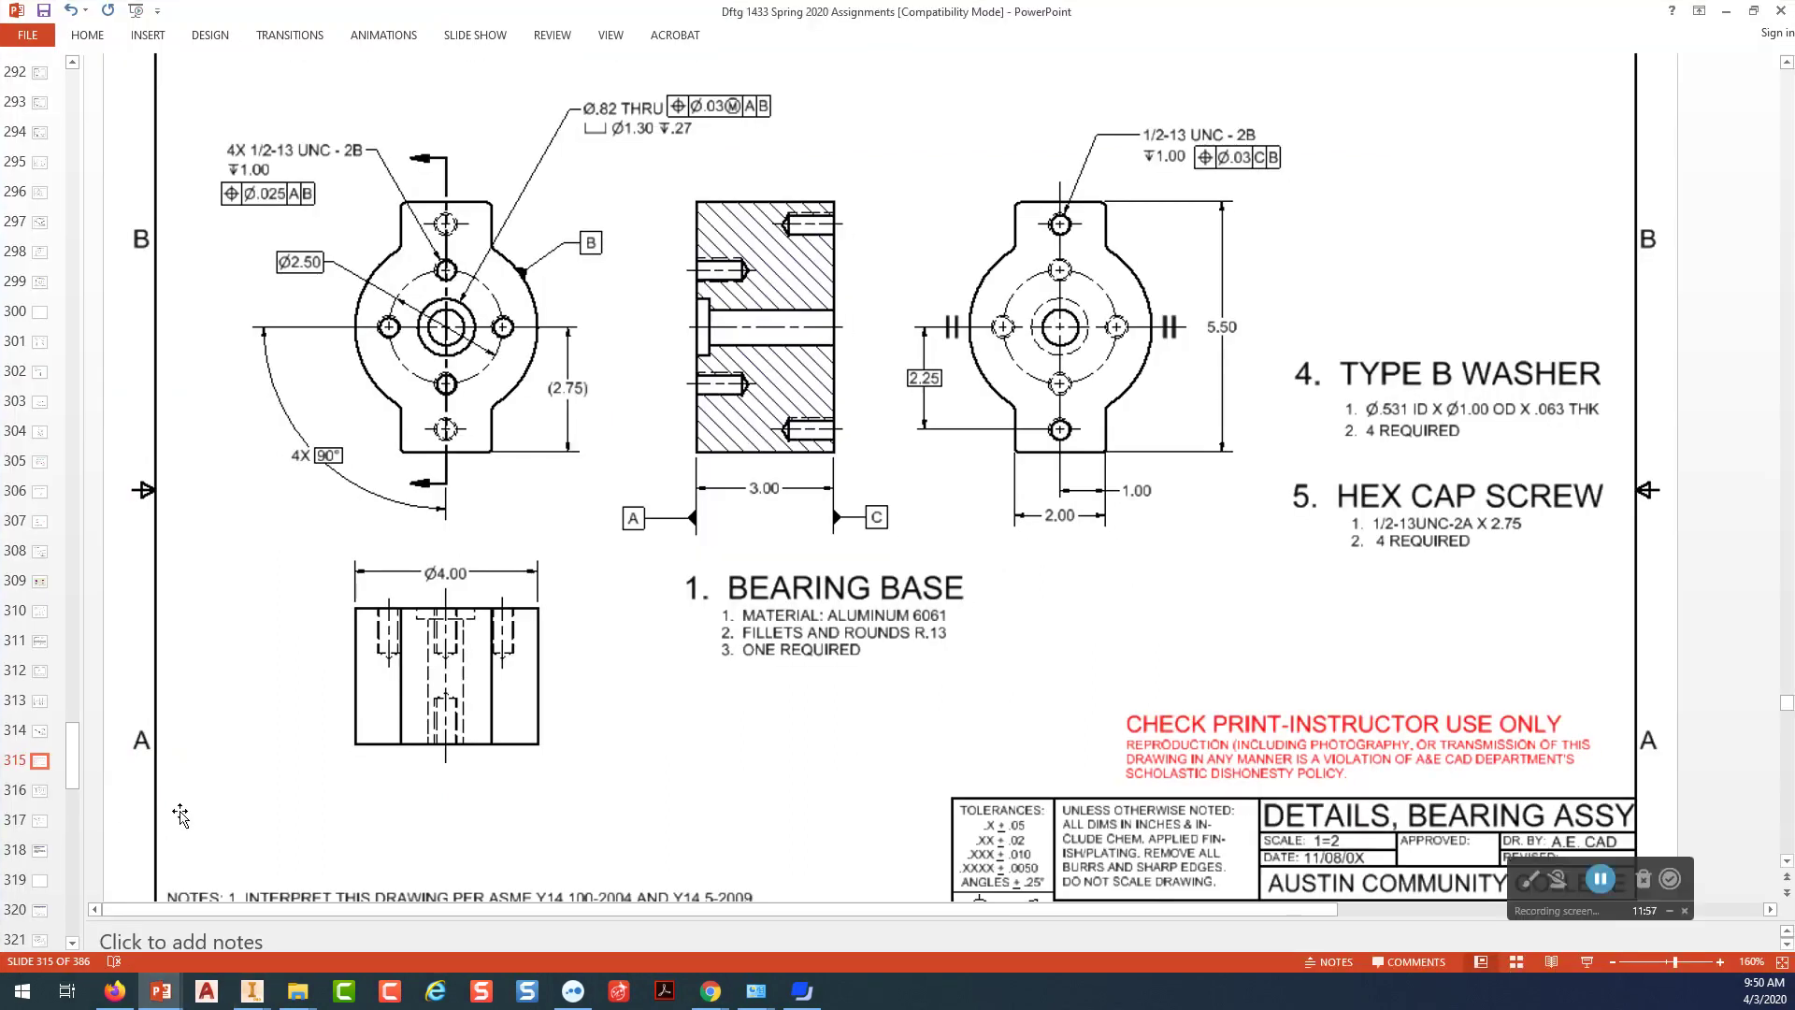
Find slide 329, the ASSY, AIR CYLINDER check print, in Slide Sorter and open it.
scroll(888, 468, down, 2)
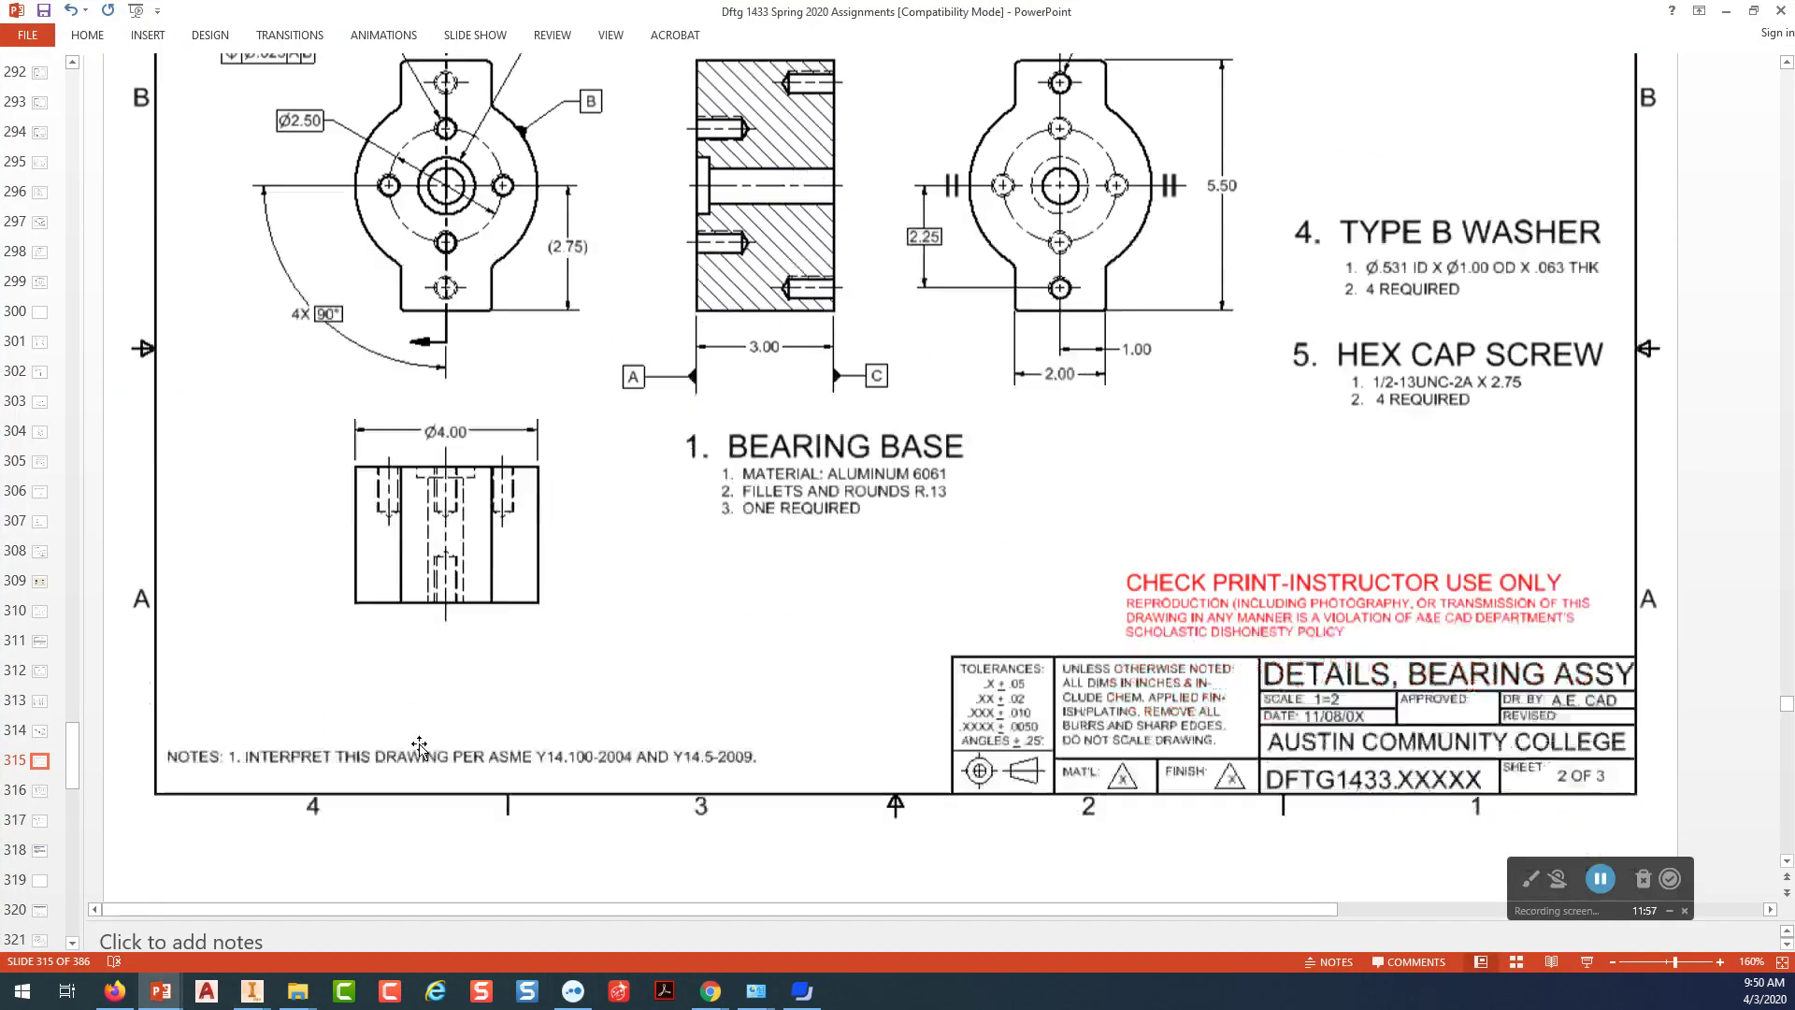
click(1516, 961)
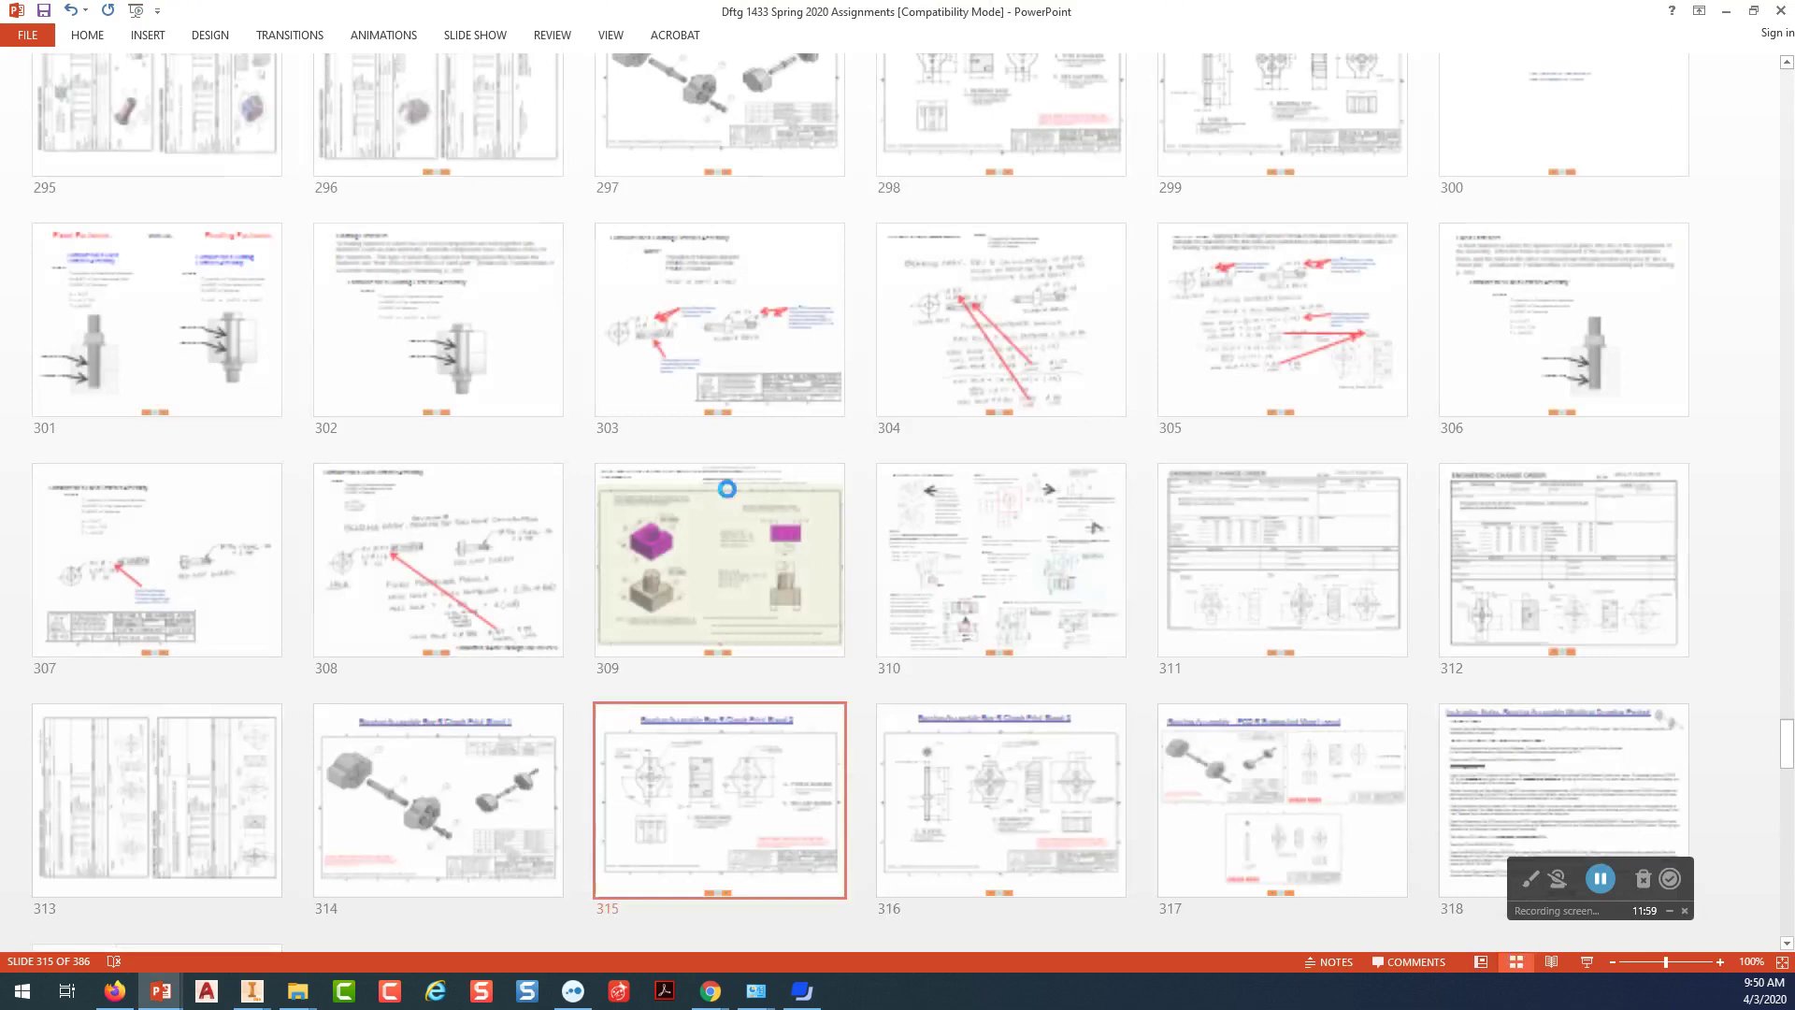
scroll(703, 471, down, 10)
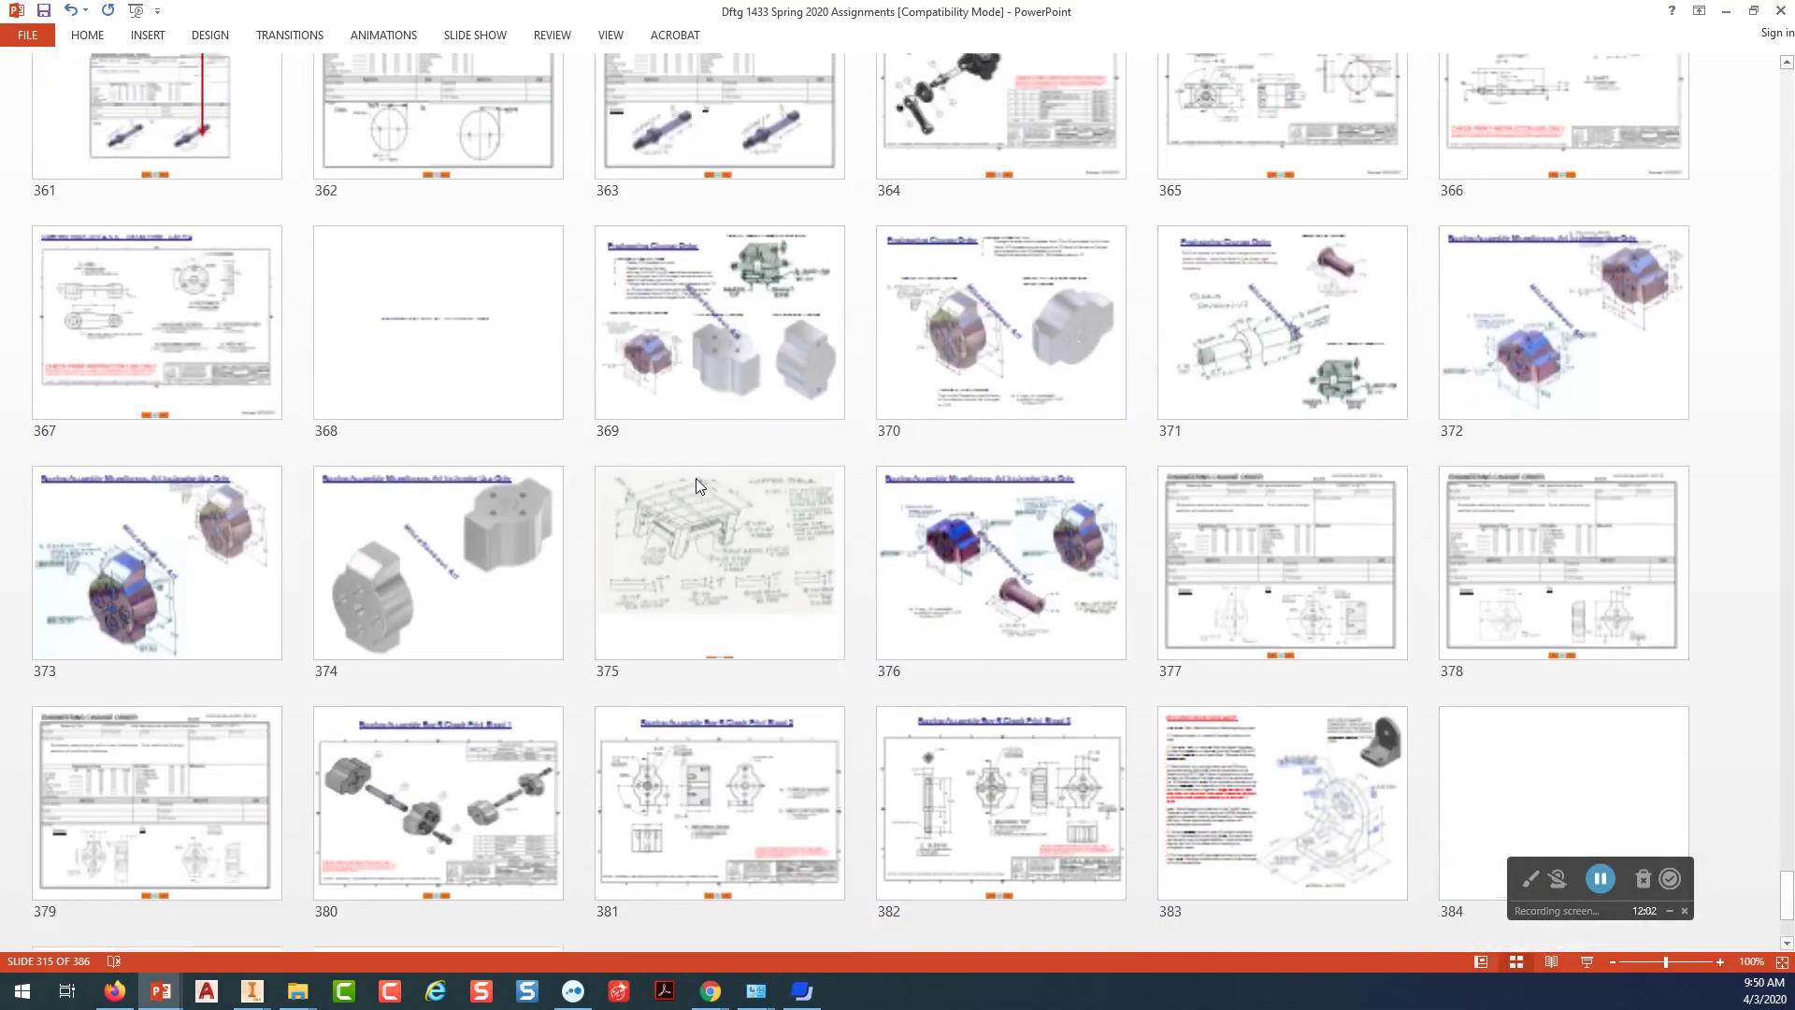
scroll(696, 478, up, 9)
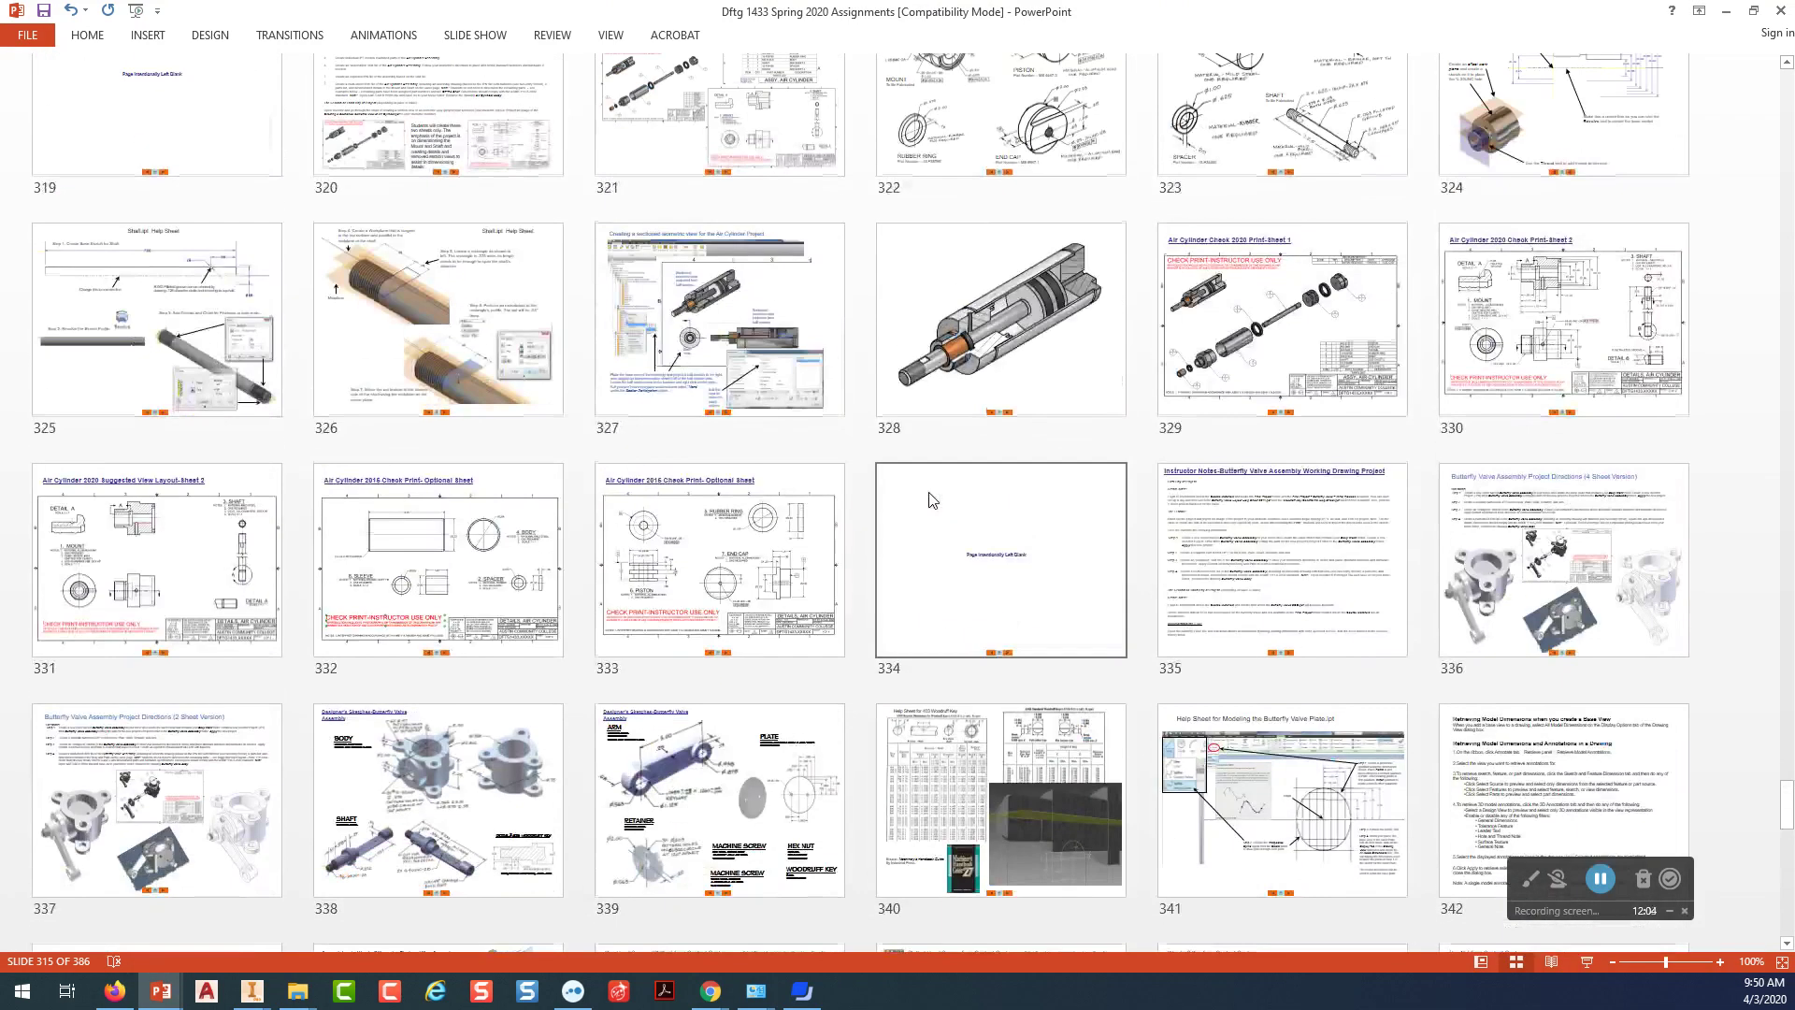
double_click(1269, 389)
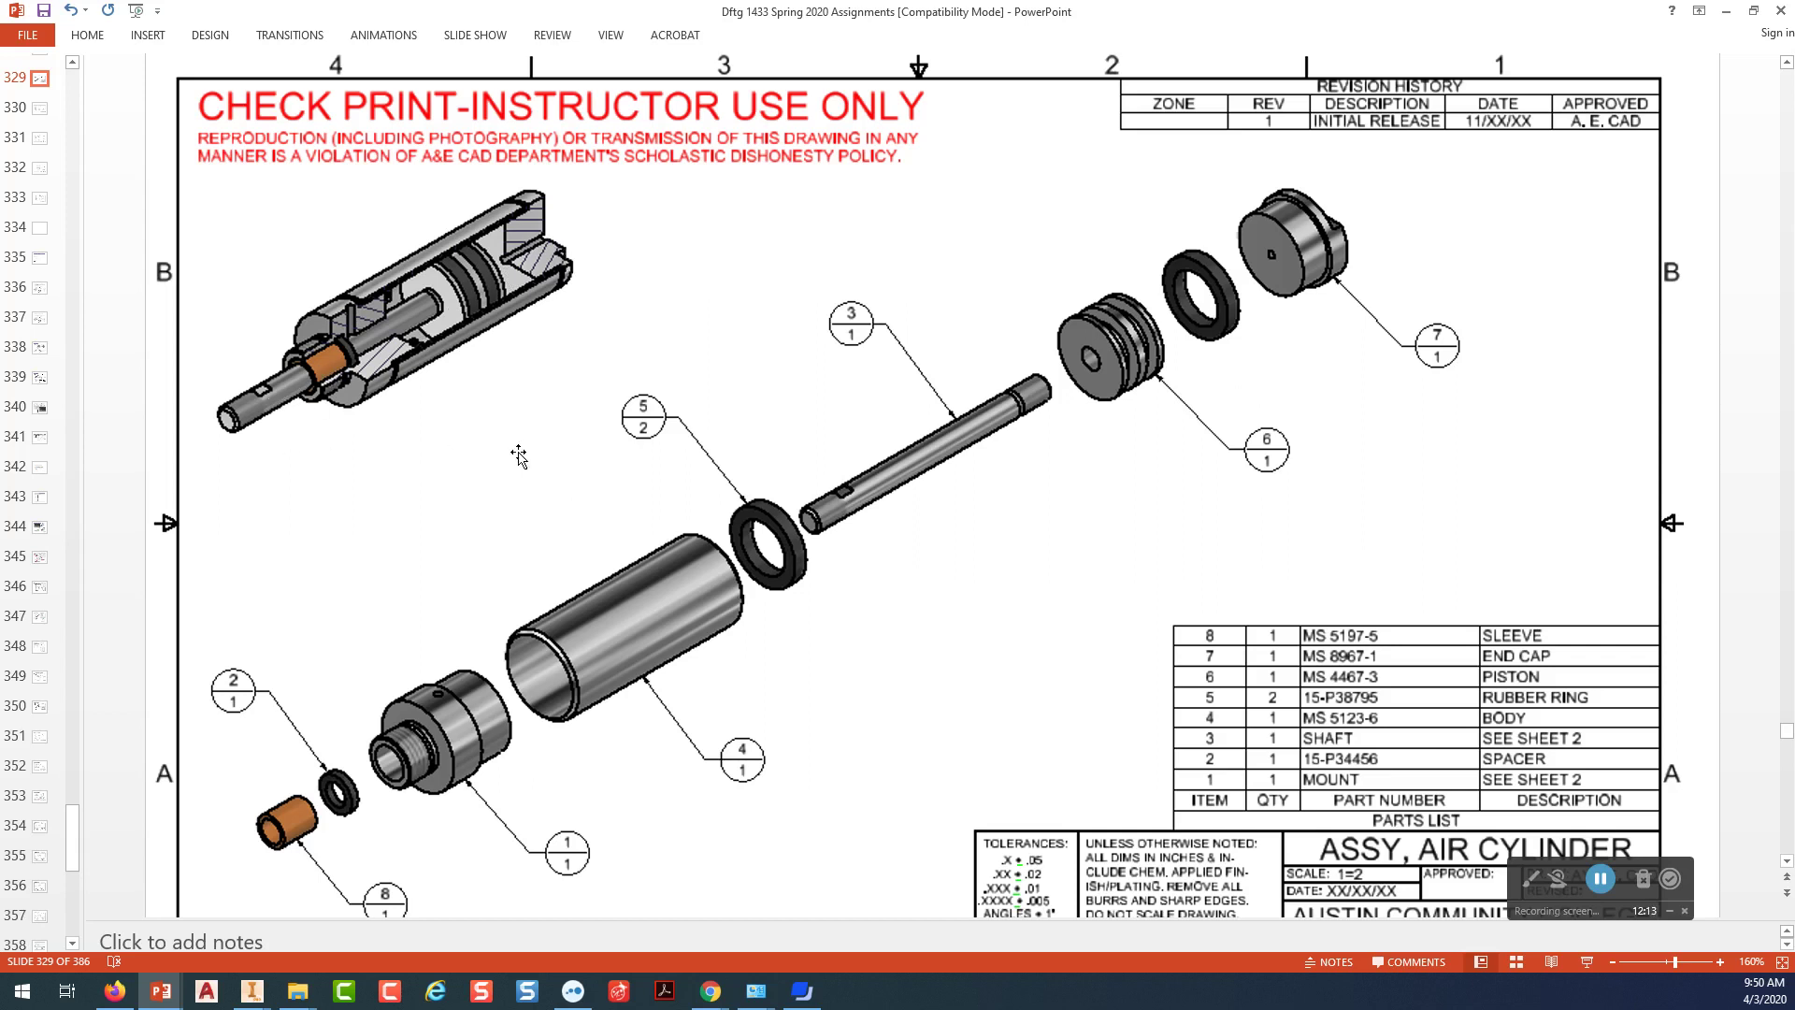
Select slide 330 with the air cylinder details and present it as a full-screen slide show.
scroll(519, 456, down, 1)
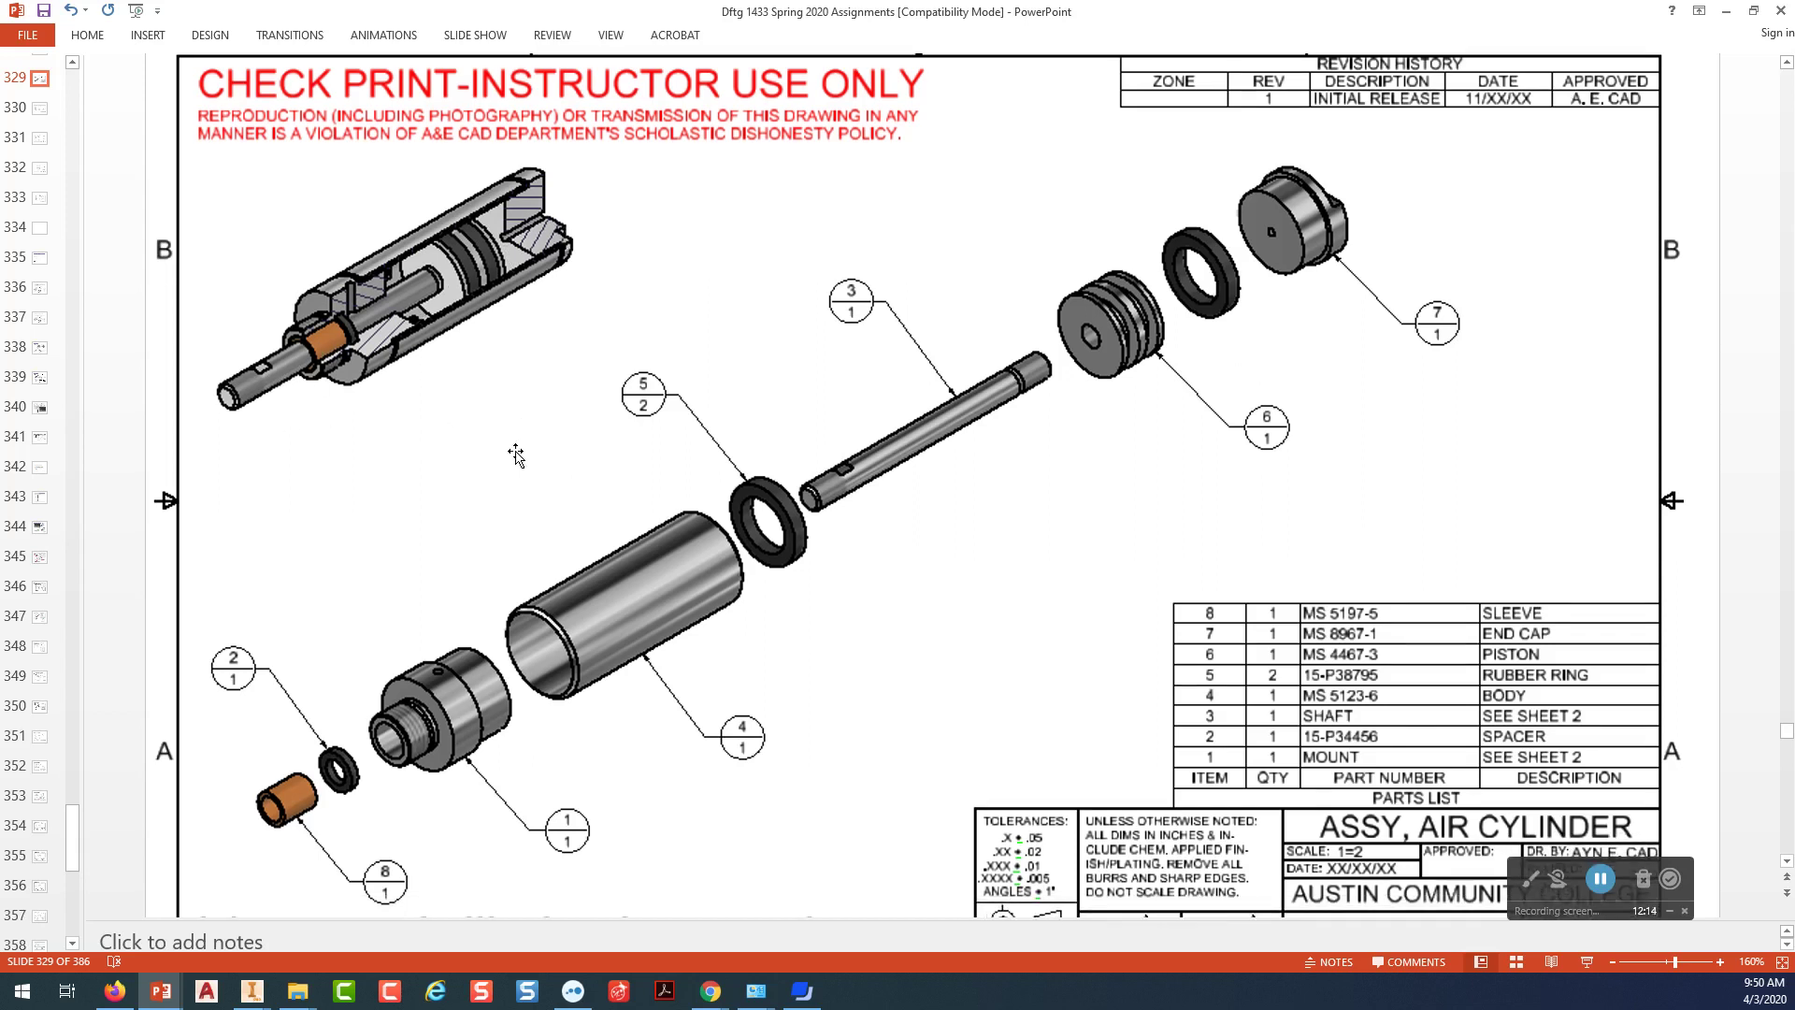
click(41, 109)
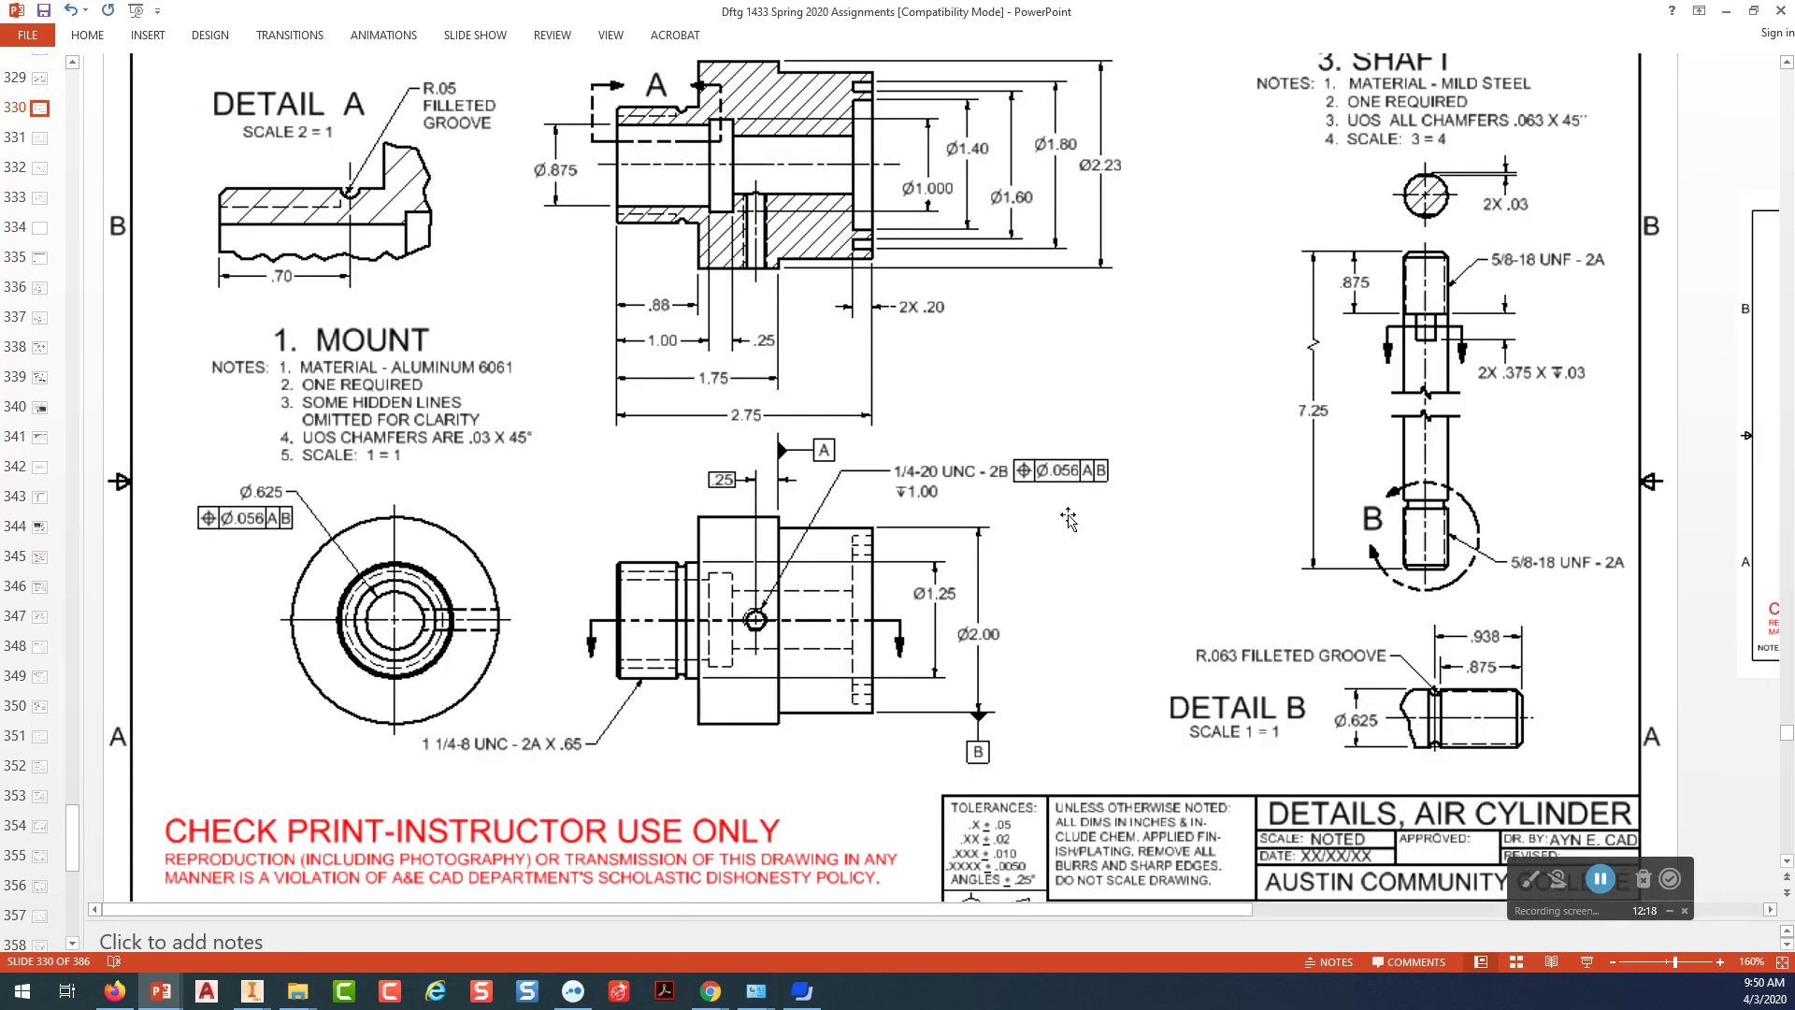
scroll(1113, 510, up, 1)
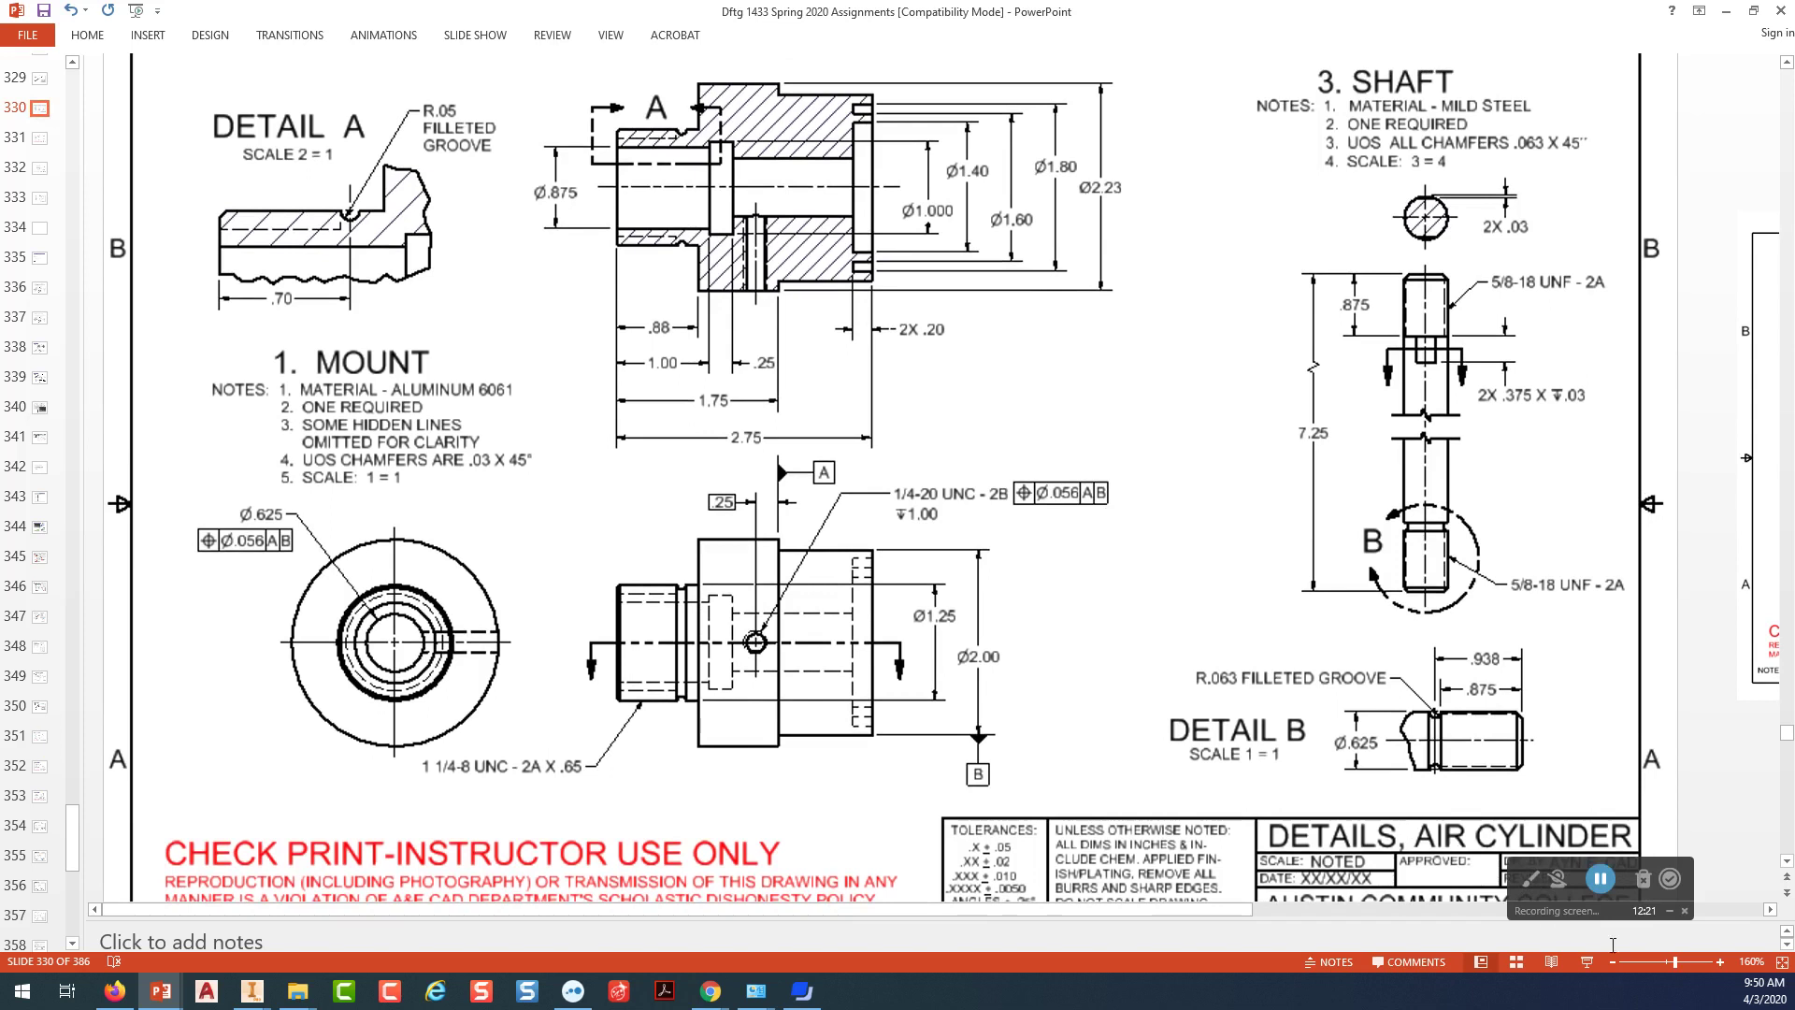
click(1587, 962)
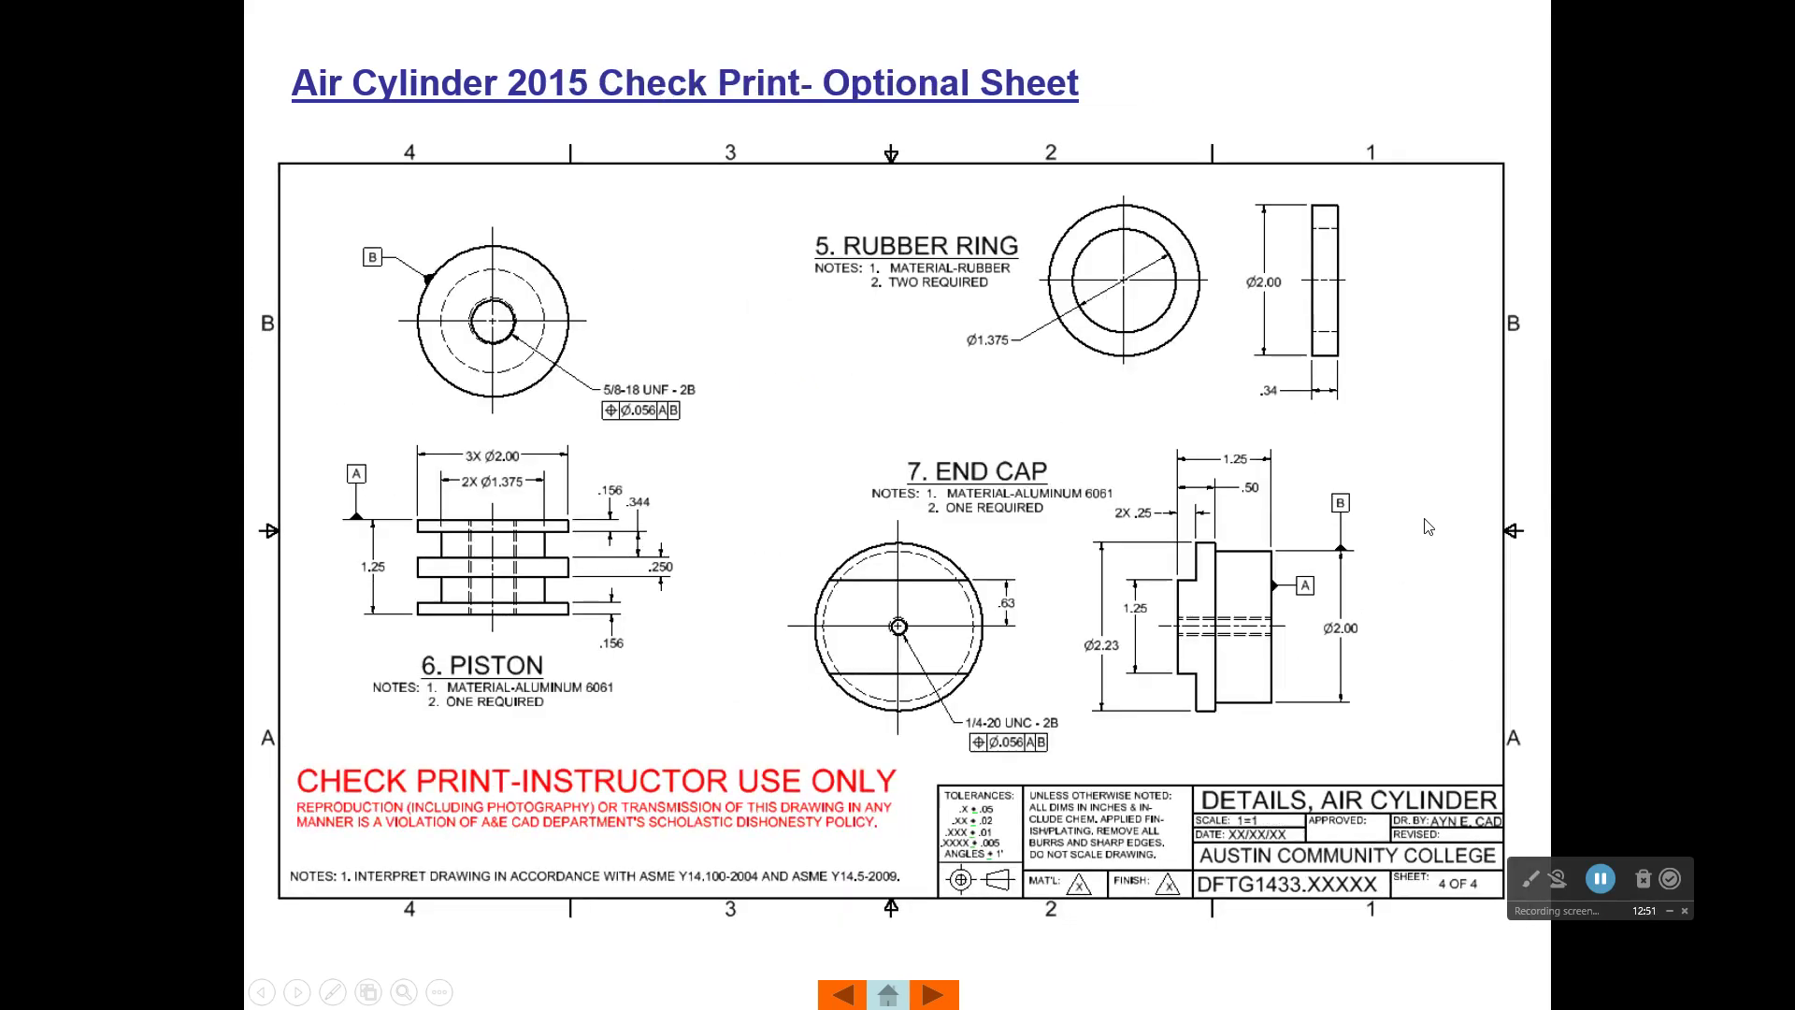
key(Left)
key(Left)
key(Left)
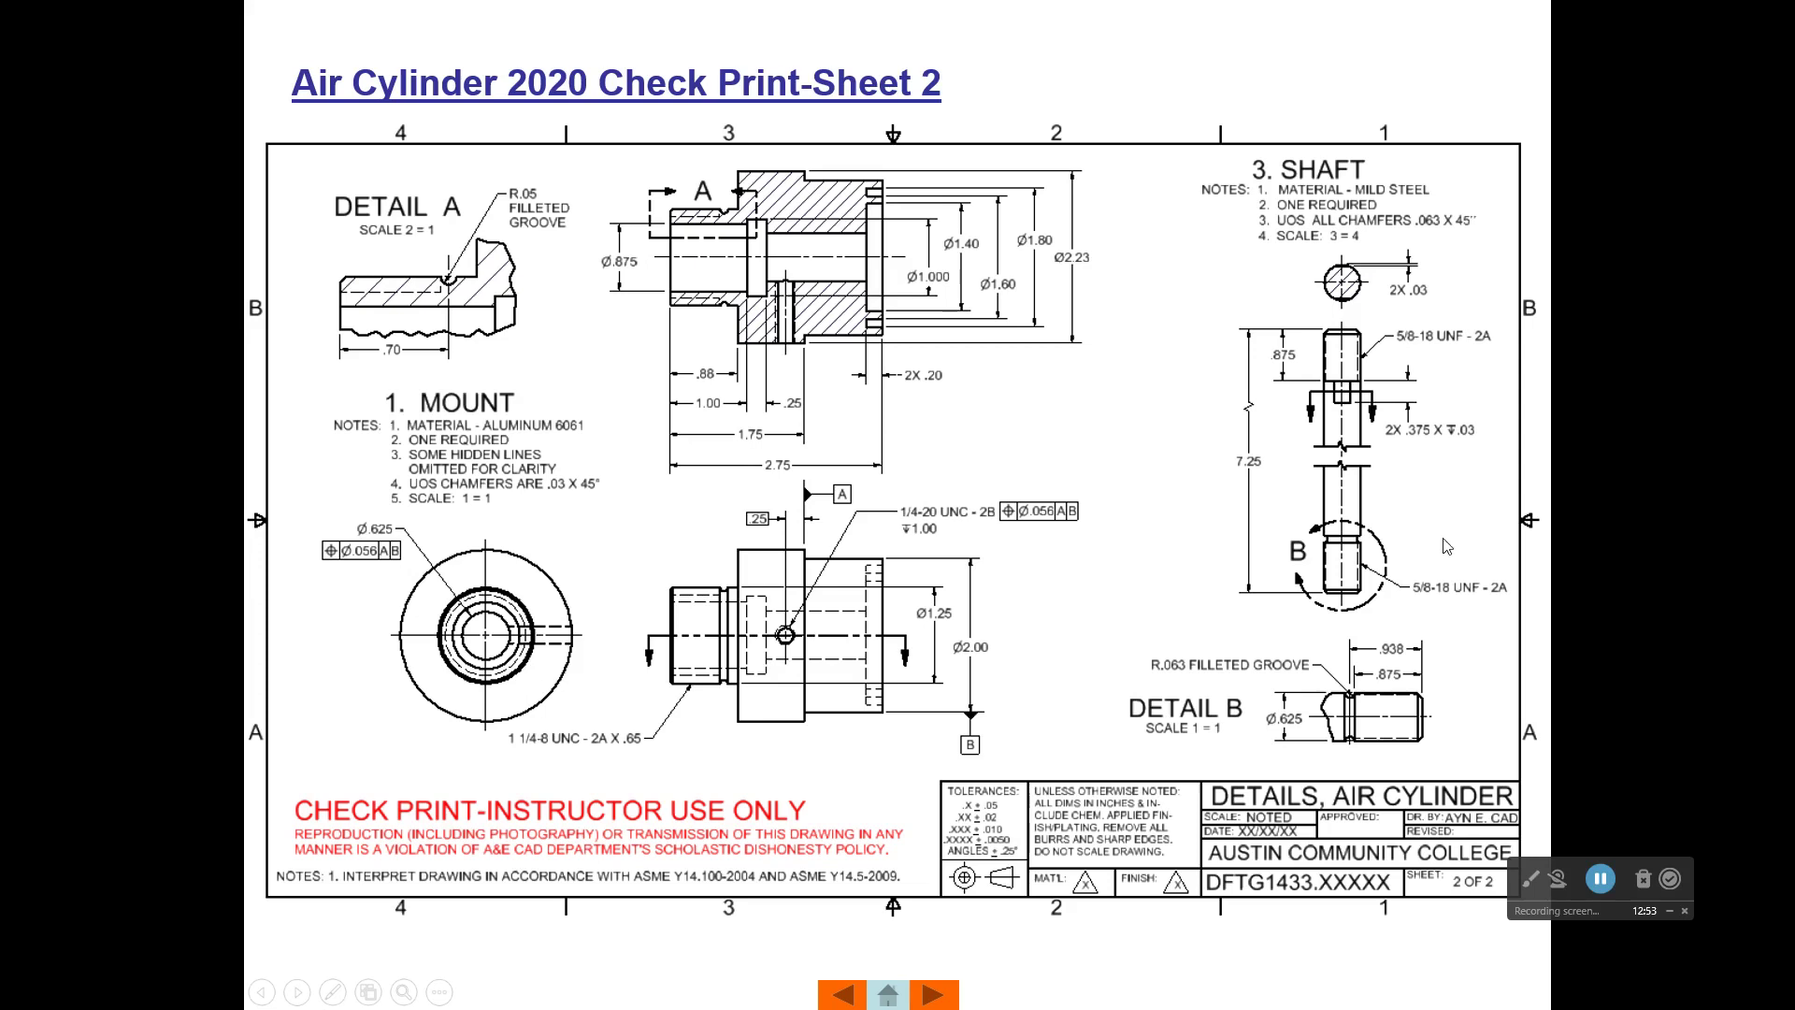